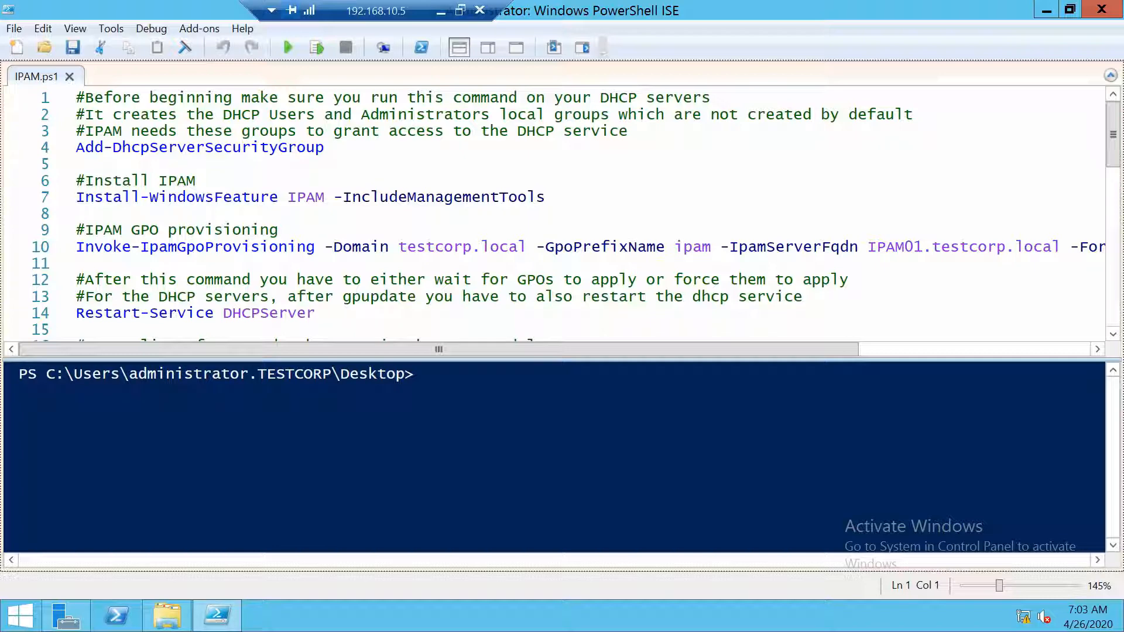
# Copy the Add-DhcpServerSecurityGroup command from line 4 of IPAM.ps1 and put the cursor in the console.
pyautogui.click(326, 147)
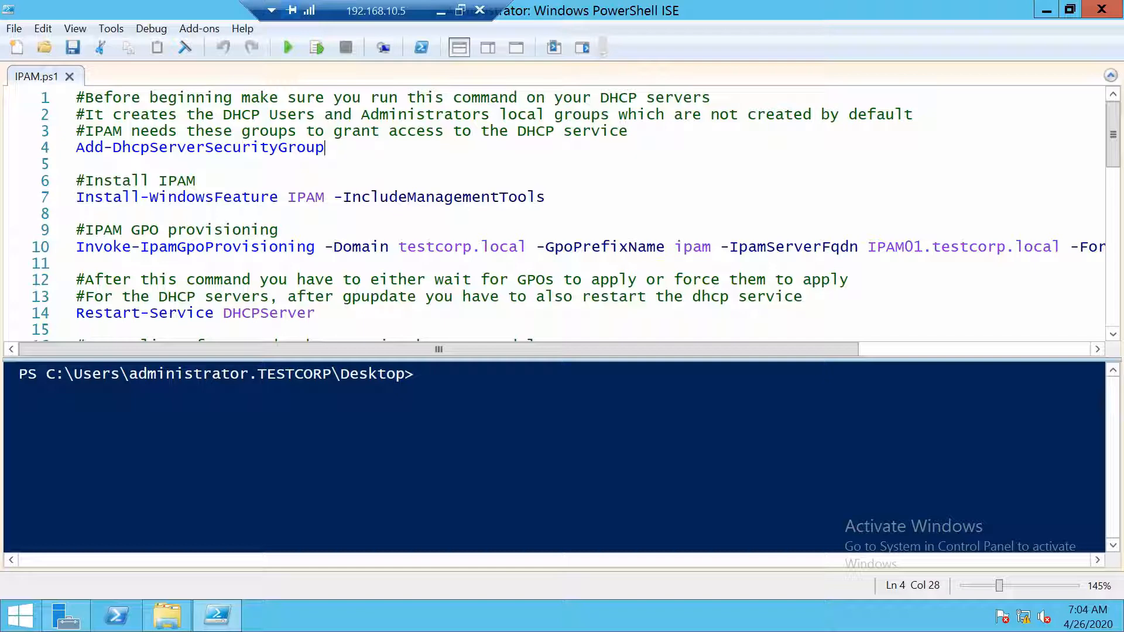
pyautogui.click(424, 374)
pyautogui.moveTo(324, 148); pyautogui.dragTo(76, 147)
pyautogui.rightClick(108, 151)
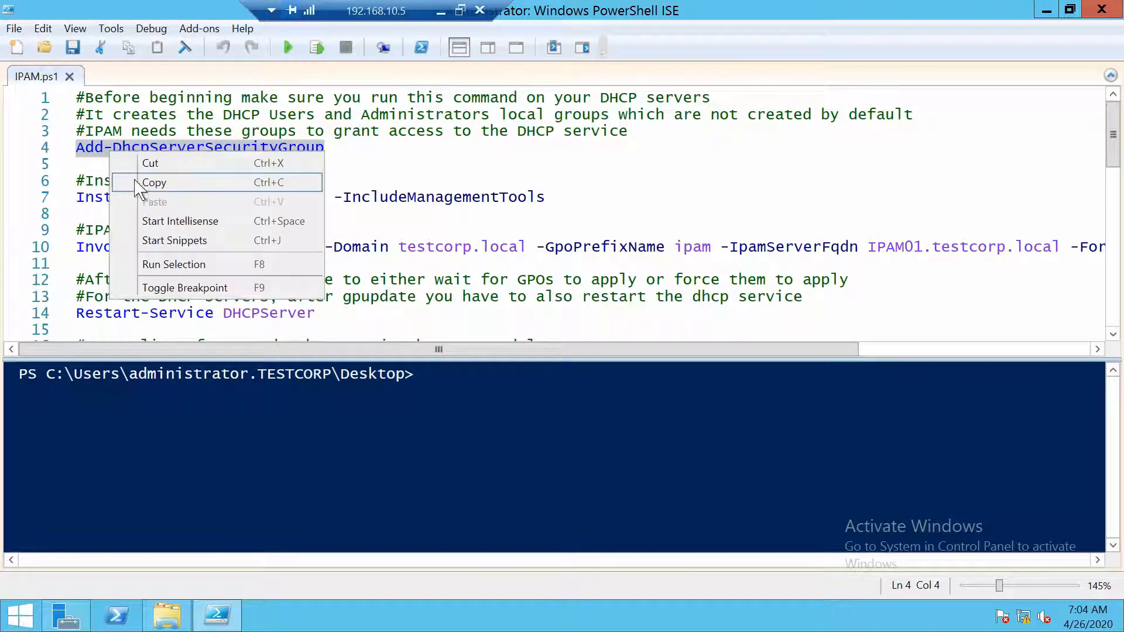
pyautogui.click(141, 183)
pyautogui.hotkey('ctrl', 'd')
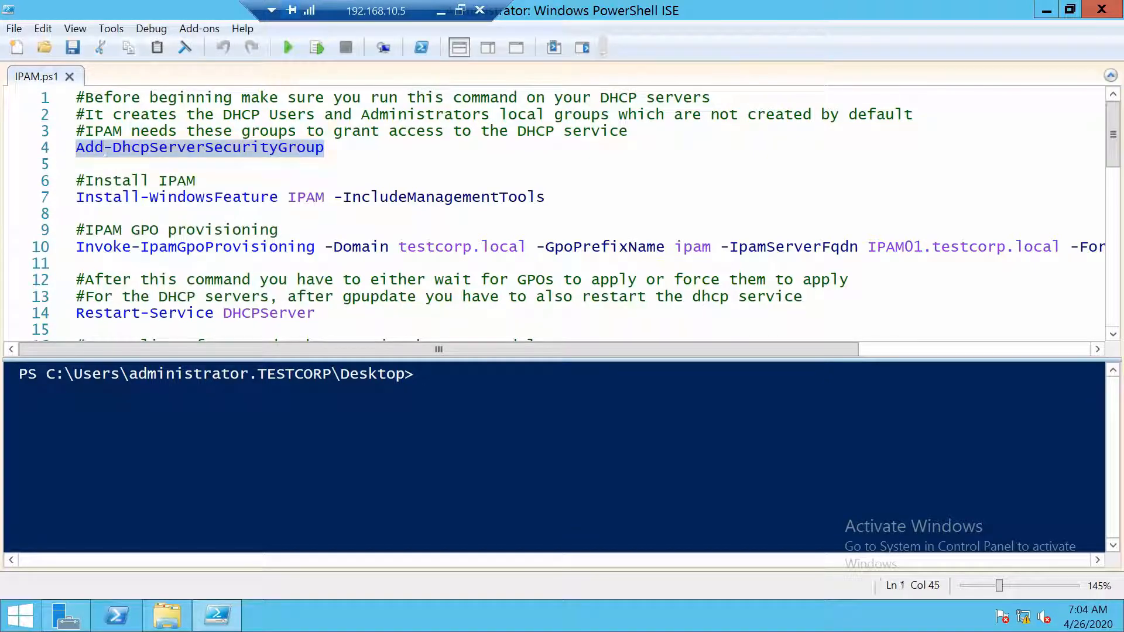
# Enter Invoke-Command in the console with a -ScriptBlock containing the copied Add-DhcpServerSecurityGroup command.
pyautogui.write('invoke-com')
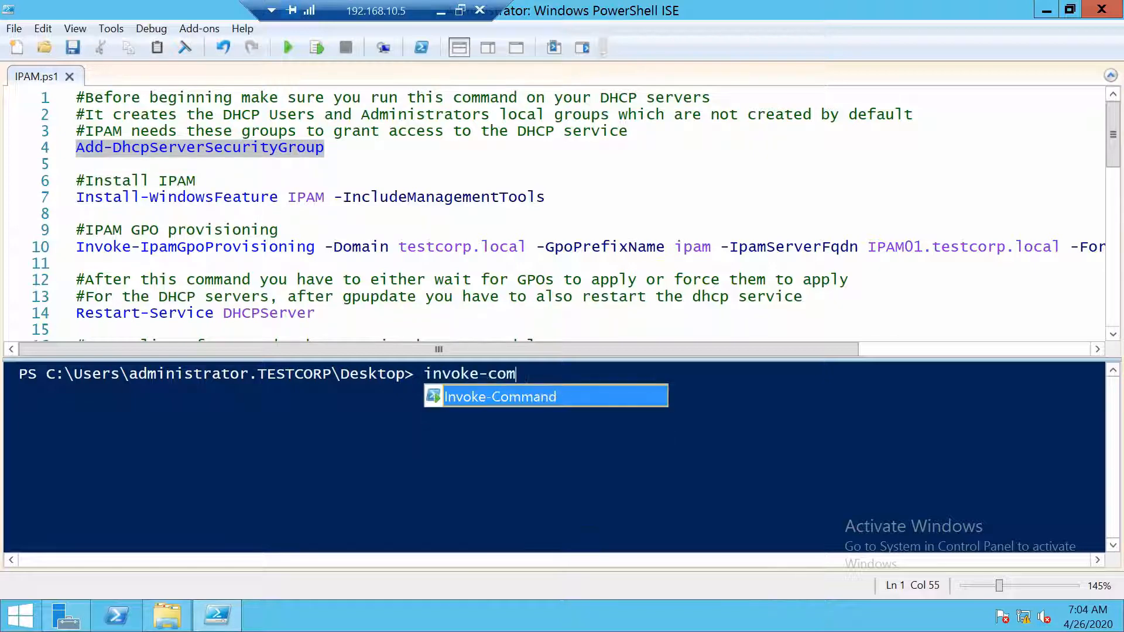
pyautogui.press('Tab')
pyautogui.write('-s')
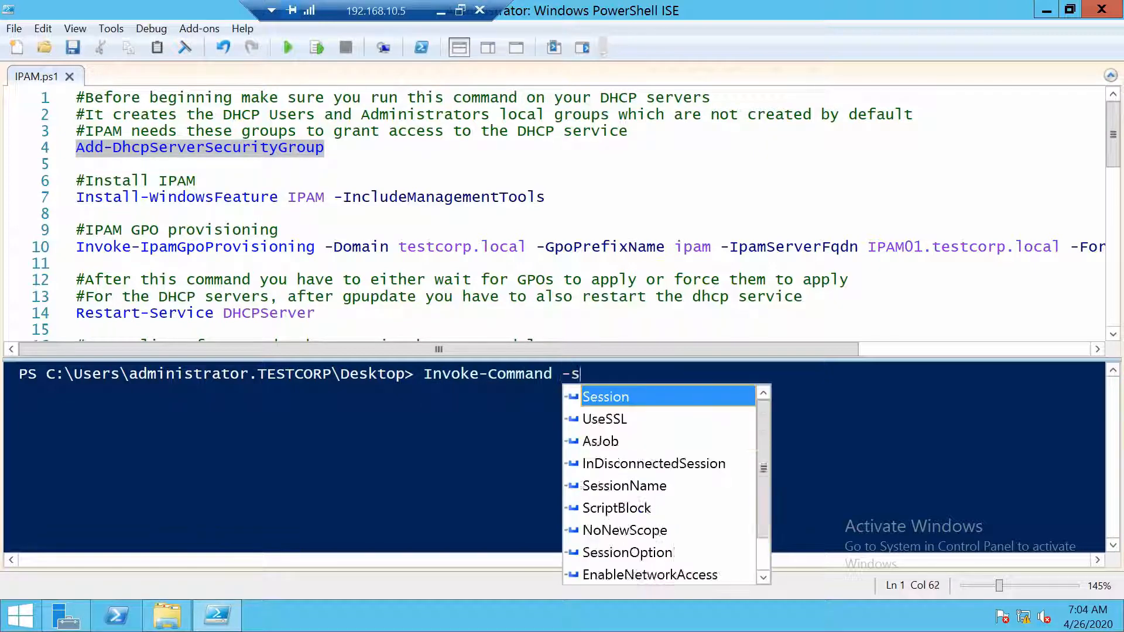
pyautogui.write('c')
pyautogui.press('BackSpace')
pyautogui.press('Tab')
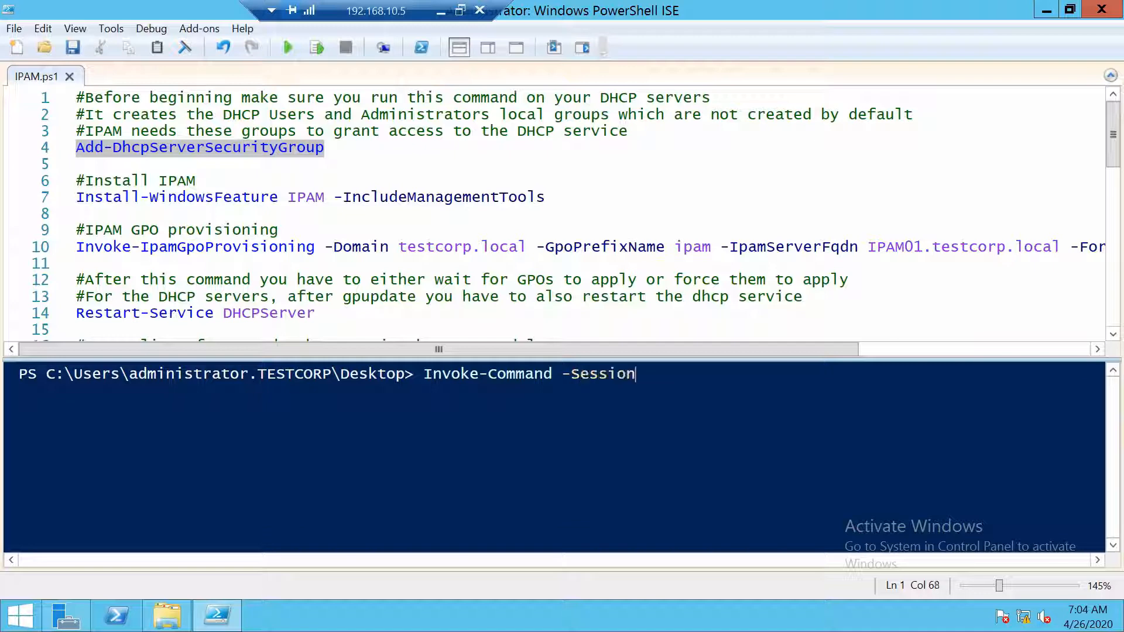
pyautogui.press('Tab')
pyautogui.press('Tab')
pyautogui.write('{')
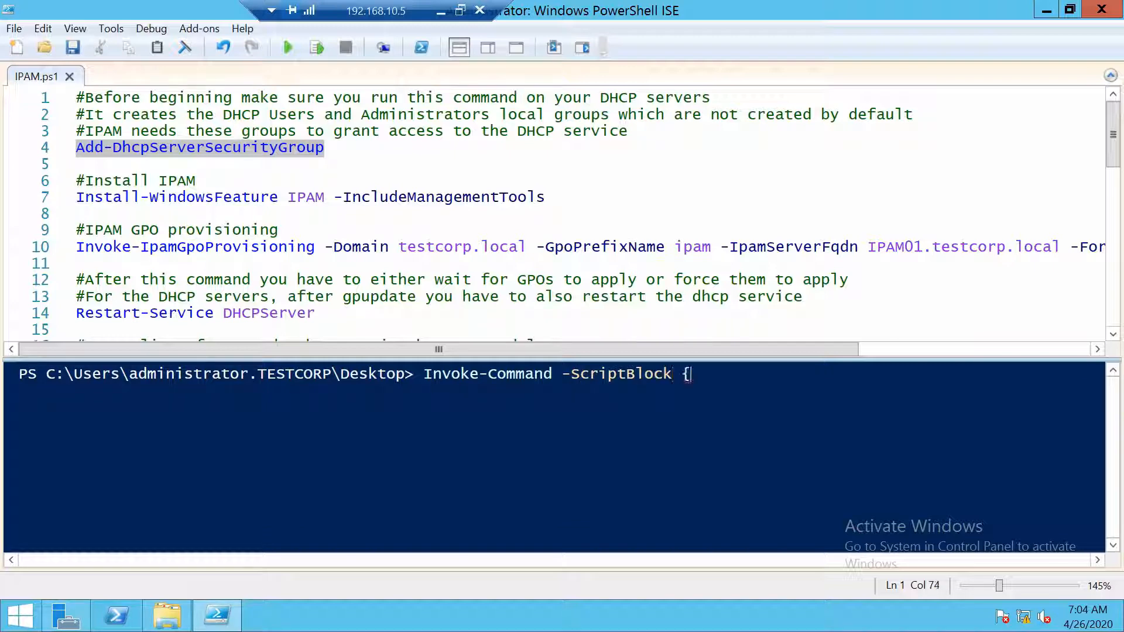
pyautogui.write('}')
pyautogui.press('Left')
pyautogui.hotkey('ctrl', 'v')
pyautogui.press('End')
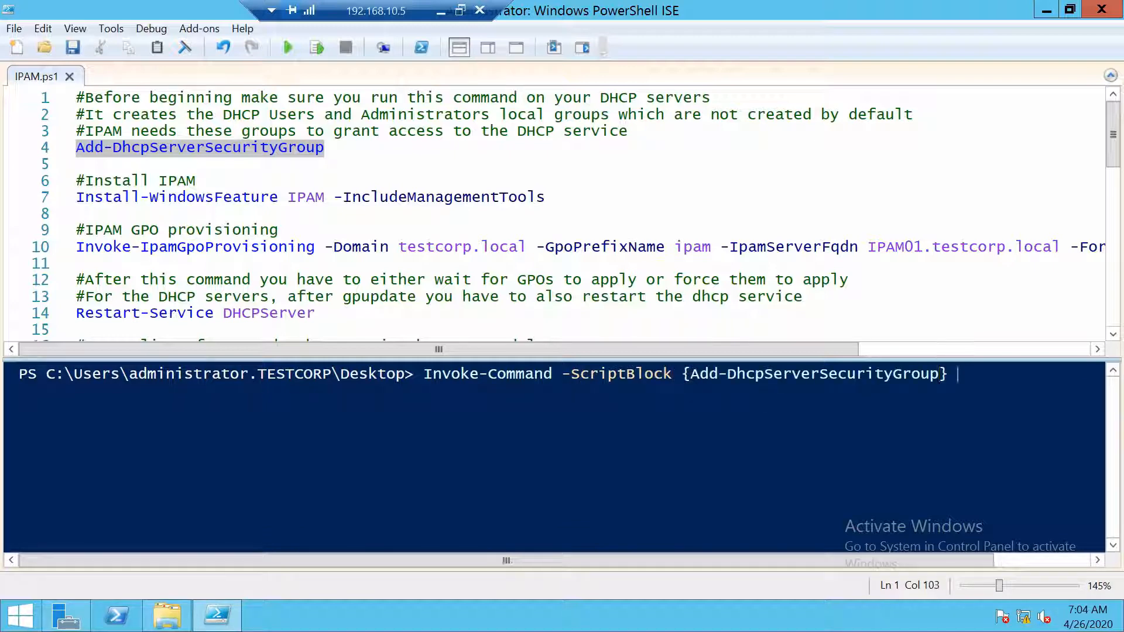
# Target the remote command at -ComputerName dhcp01,dhcp02 and run it.
pyautogui.write('-com')
pyautogui.press('Tab')
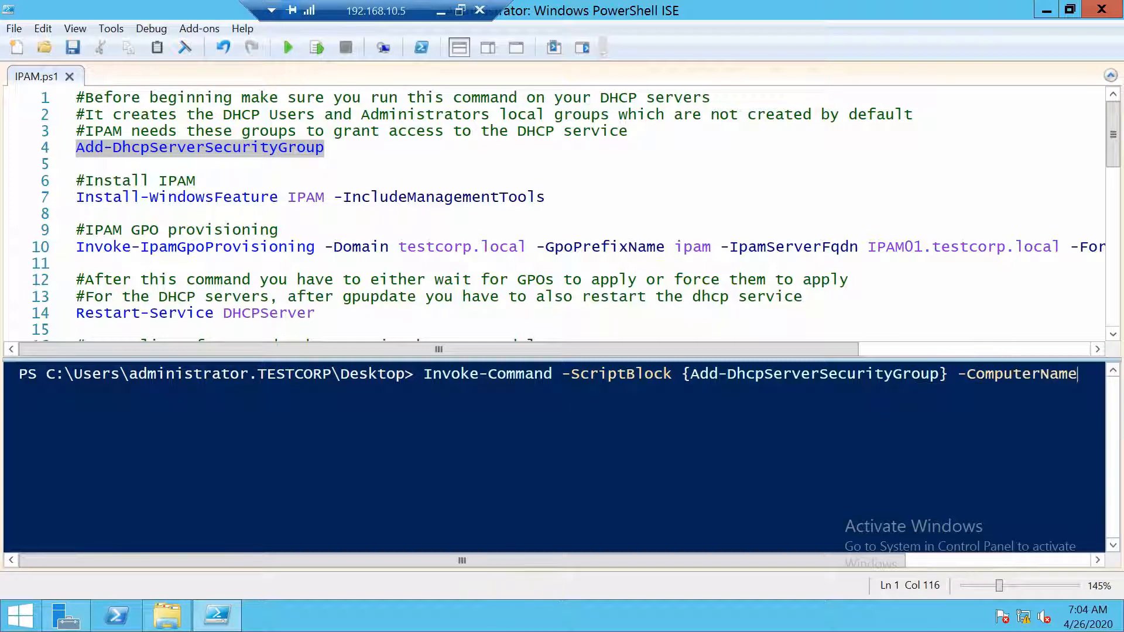
pyautogui.write('dhcp0')
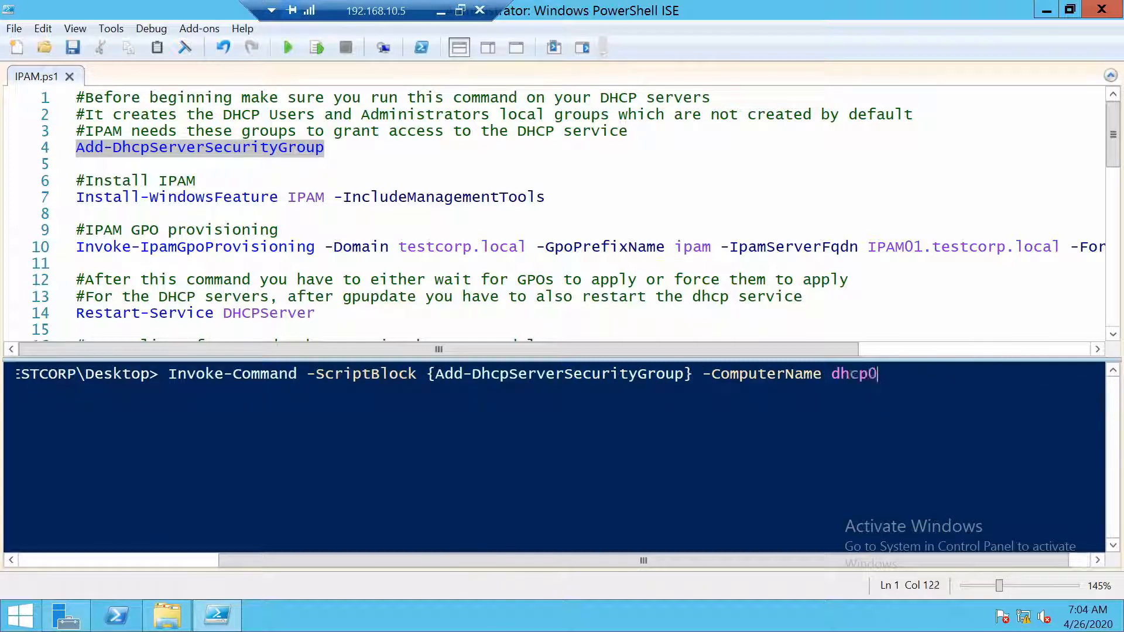
pyautogui.write('1,dhcp')
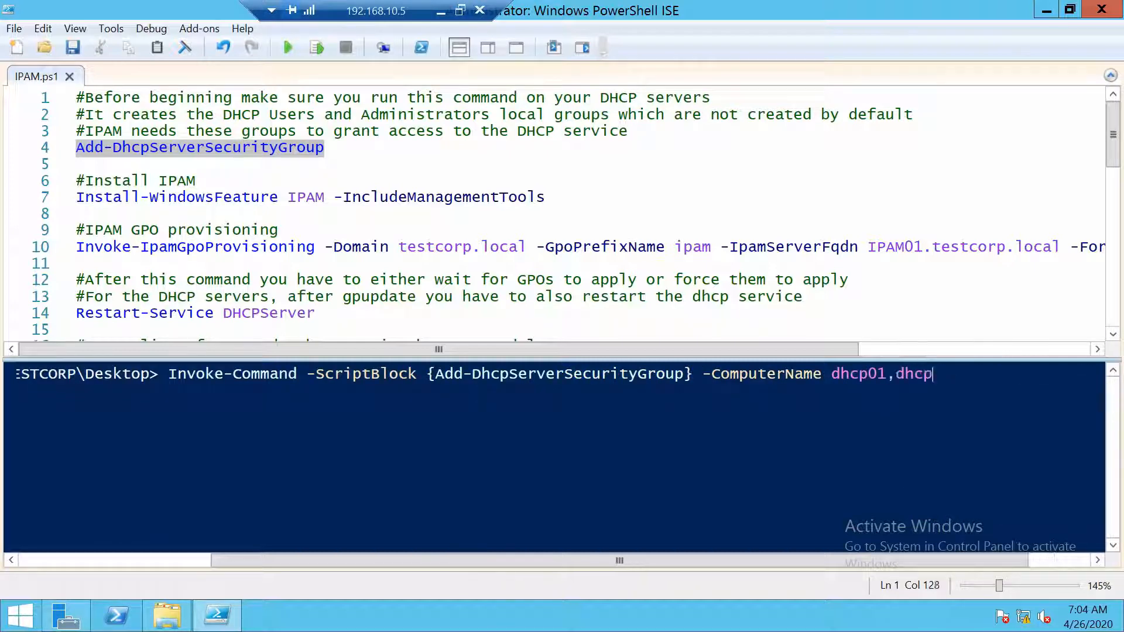
pyautogui.write('02')
pyautogui.press('Return')
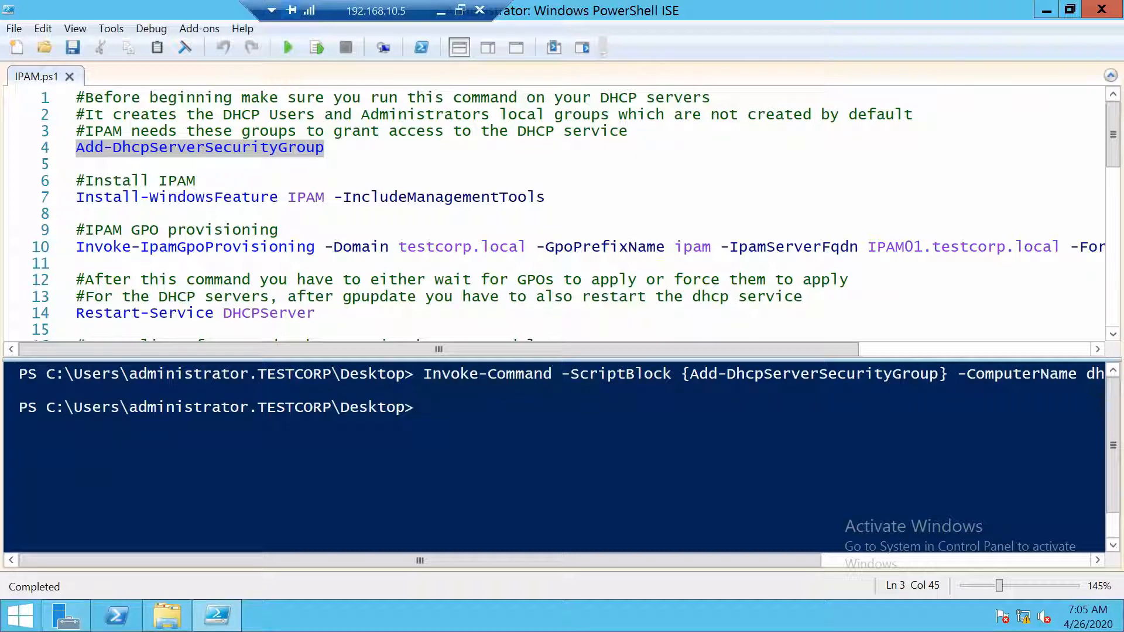
# Run only line 7 of the script, Install-WindowsFeature IPAM -IncludeManagementTools.
pyautogui.click(233, 198)
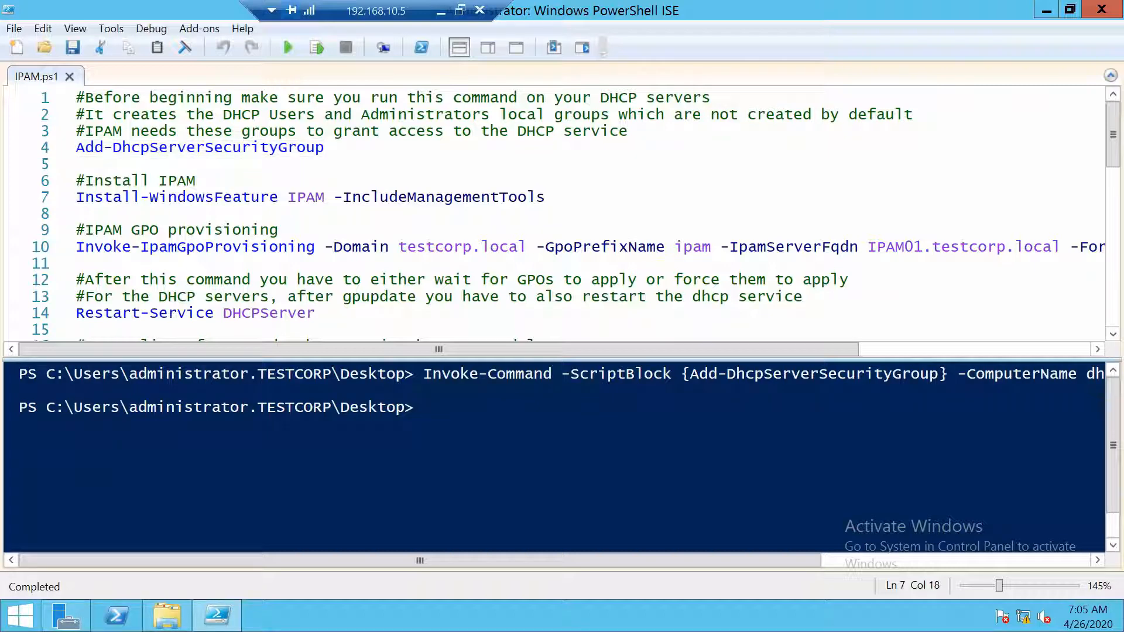
pyautogui.click(321, 46)
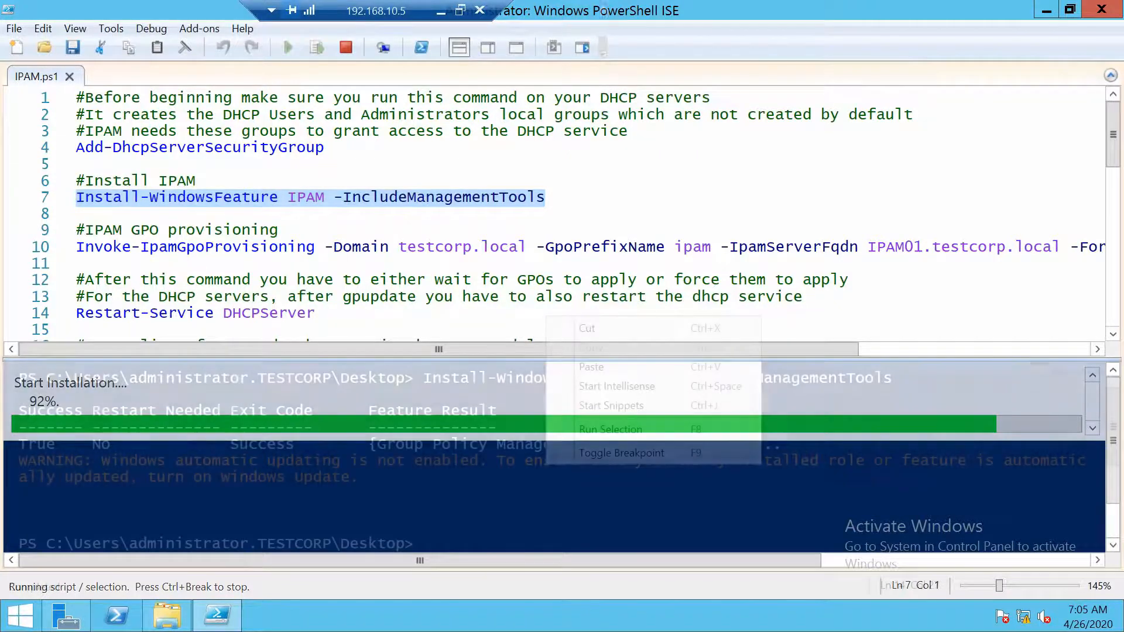
pyautogui.click(563, 317)
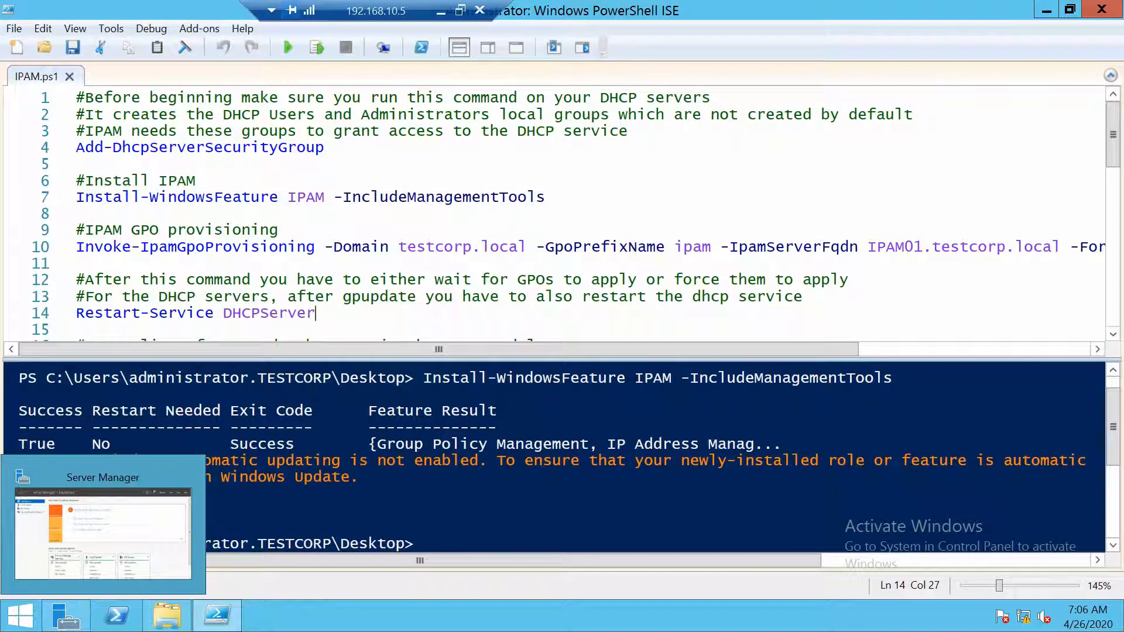
# Switch to Server Manager, refresh the dashboard and open the IPAM overview.
pyautogui.click(85, 625)
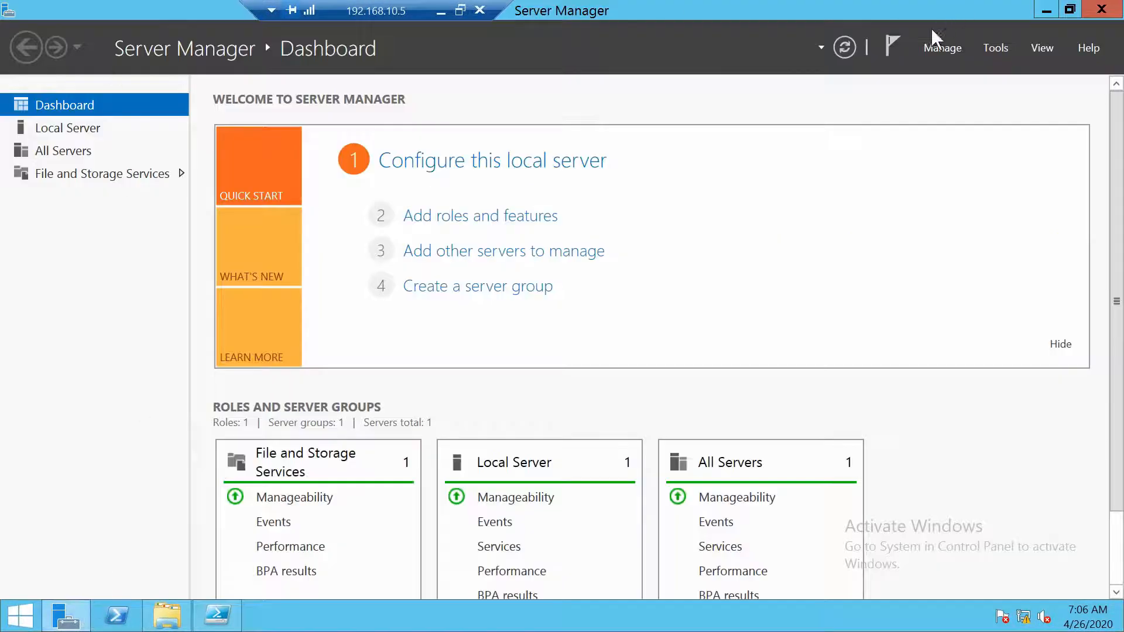
pyautogui.click(845, 48)
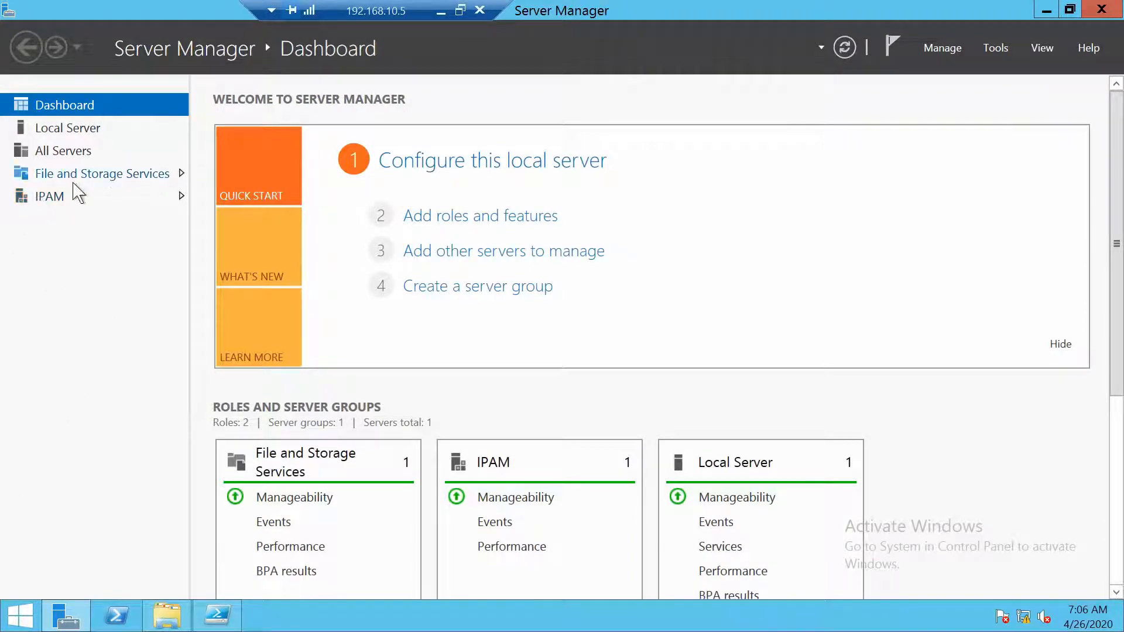
pyautogui.click(44, 200)
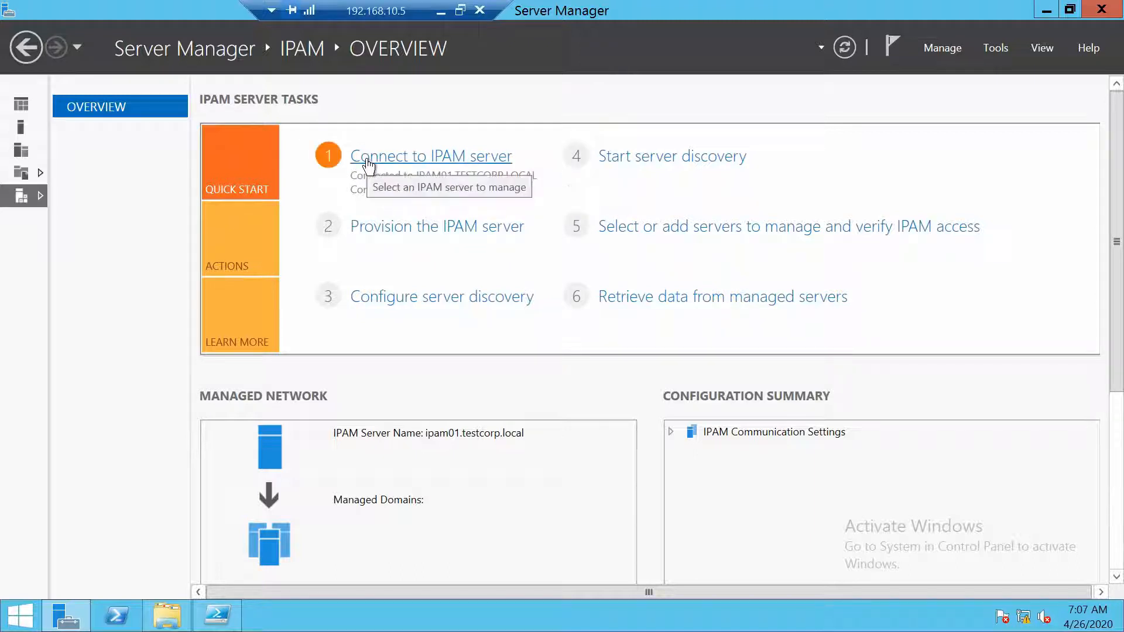
# Connect to the IPAM server IPAM01.testcorp.local.
pyautogui.click(426, 166)
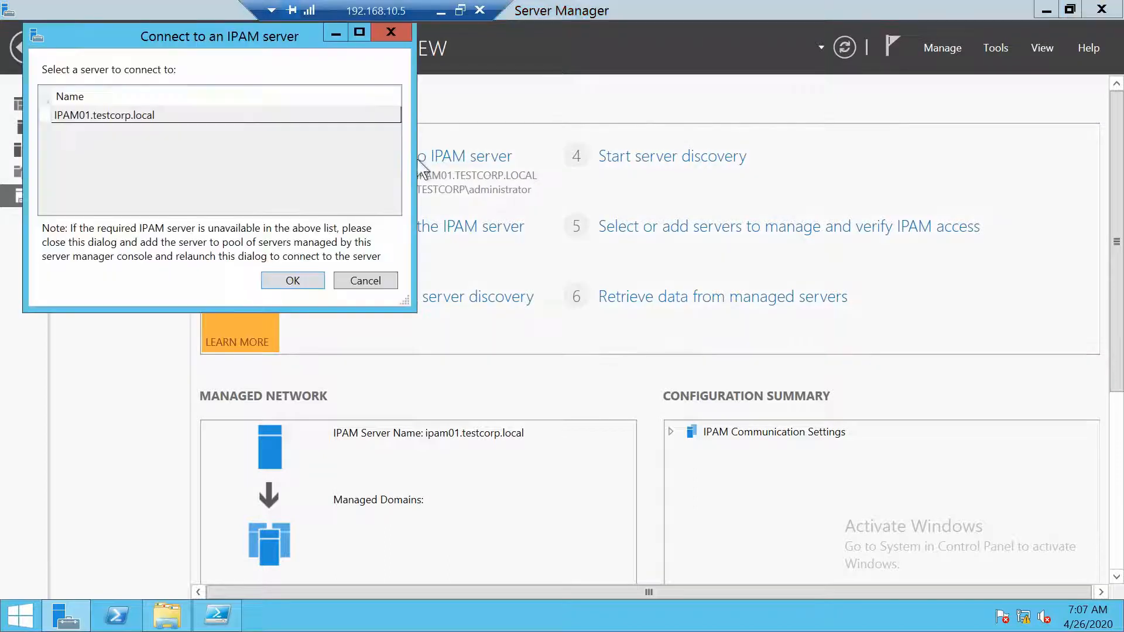
pyautogui.click(117, 115)
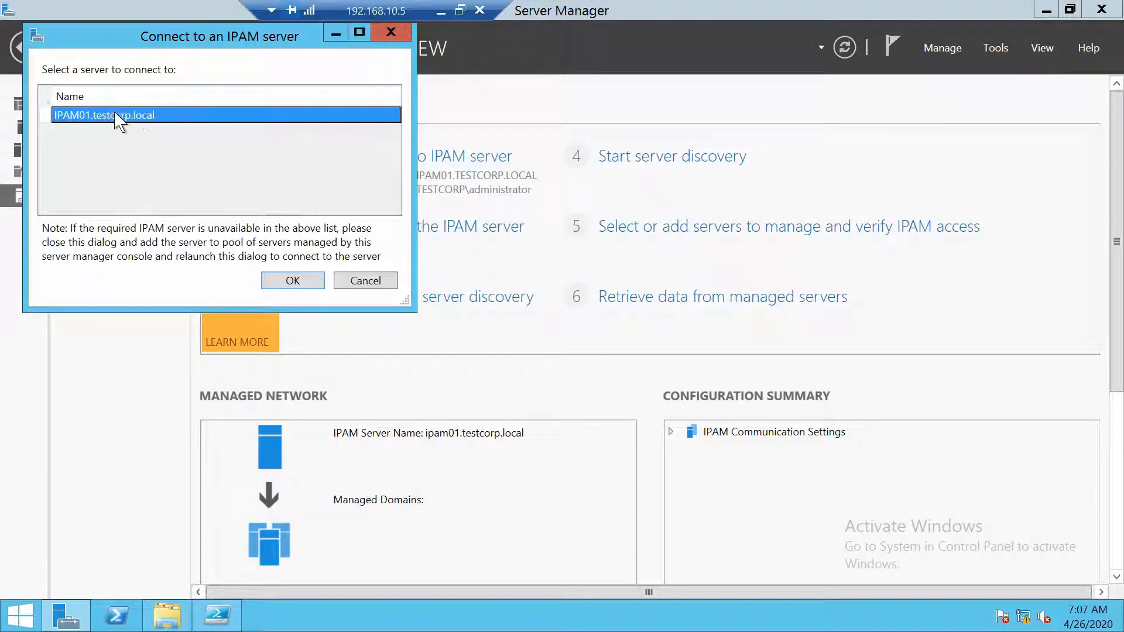
pyautogui.click(305, 282)
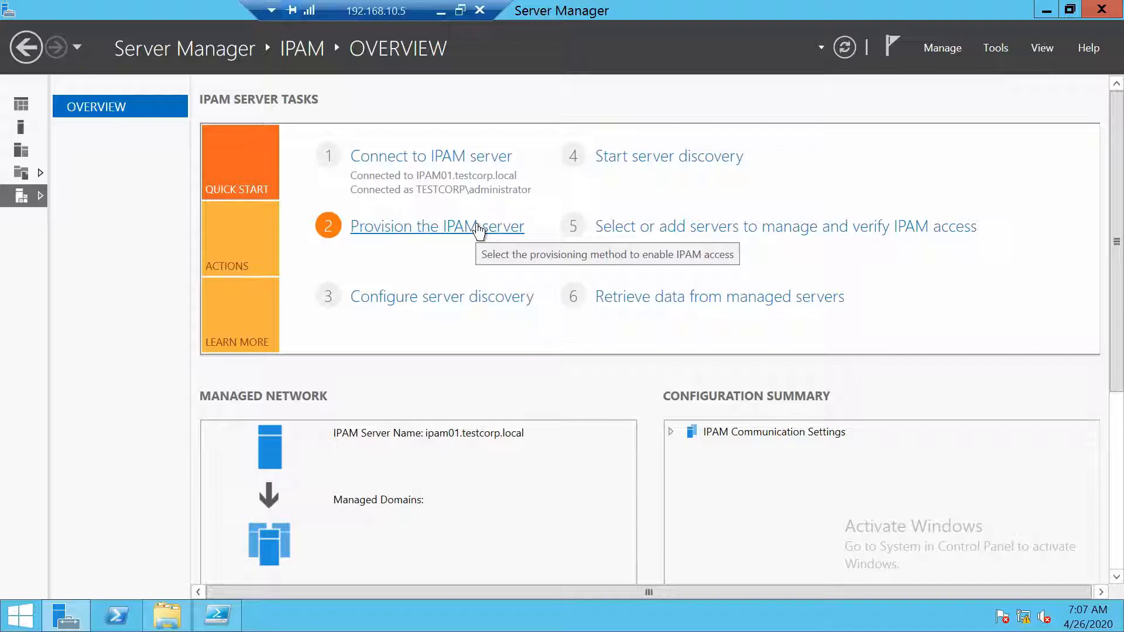
# Start provisioning the IPAM server and accept the Windows Internal Database at its default location.
pyautogui.click(479, 228)
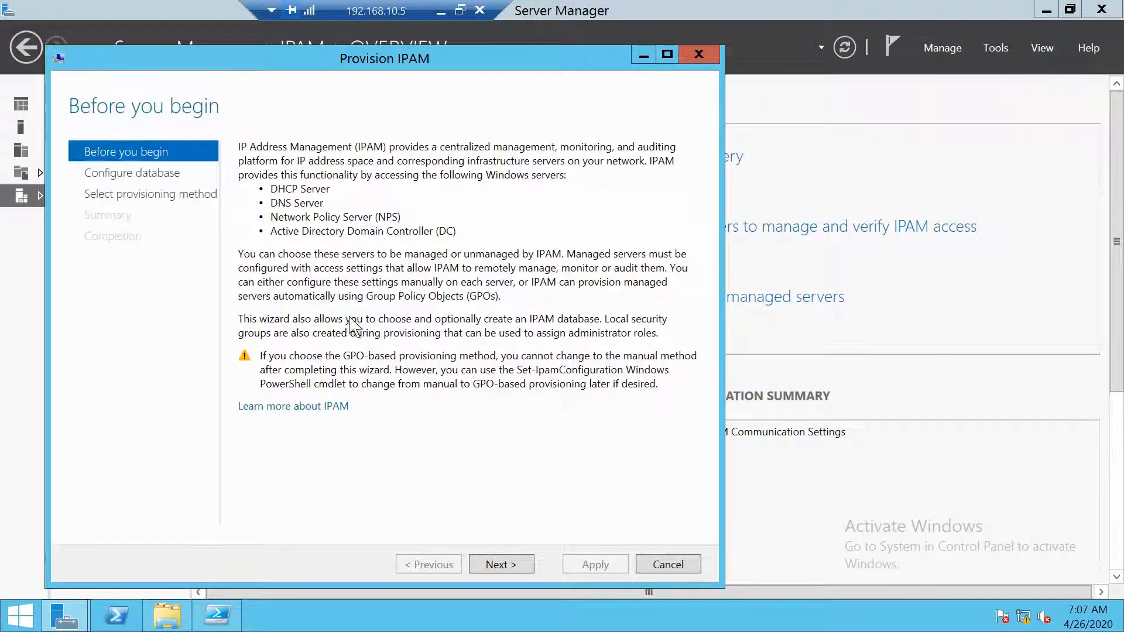
pyautogui.click(495, 567)
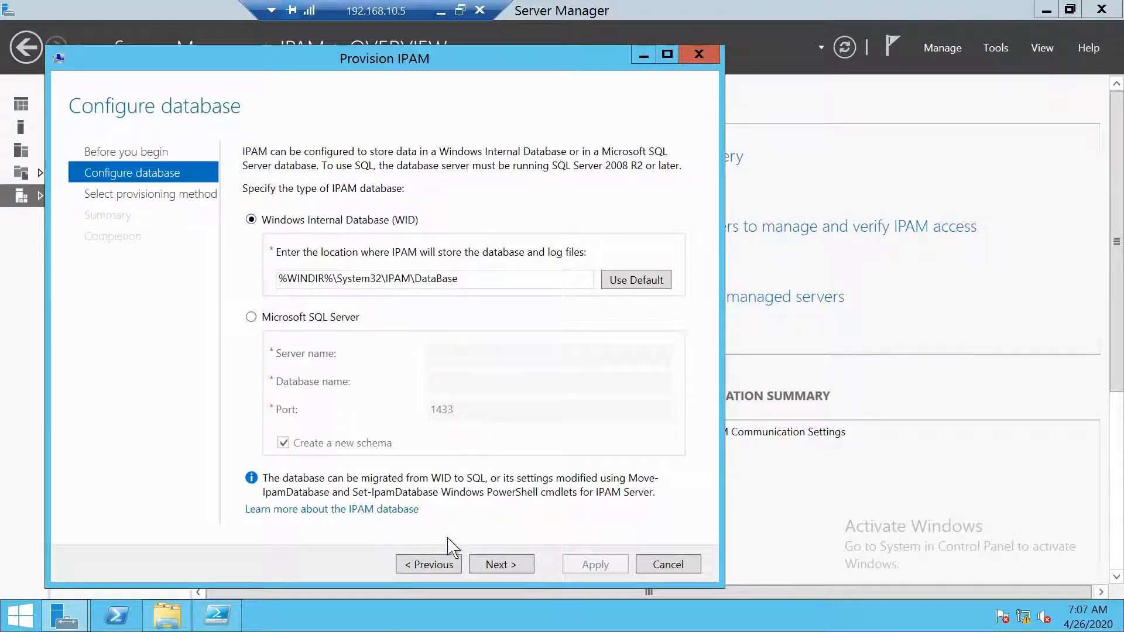
pyautogui.click(501, 565)
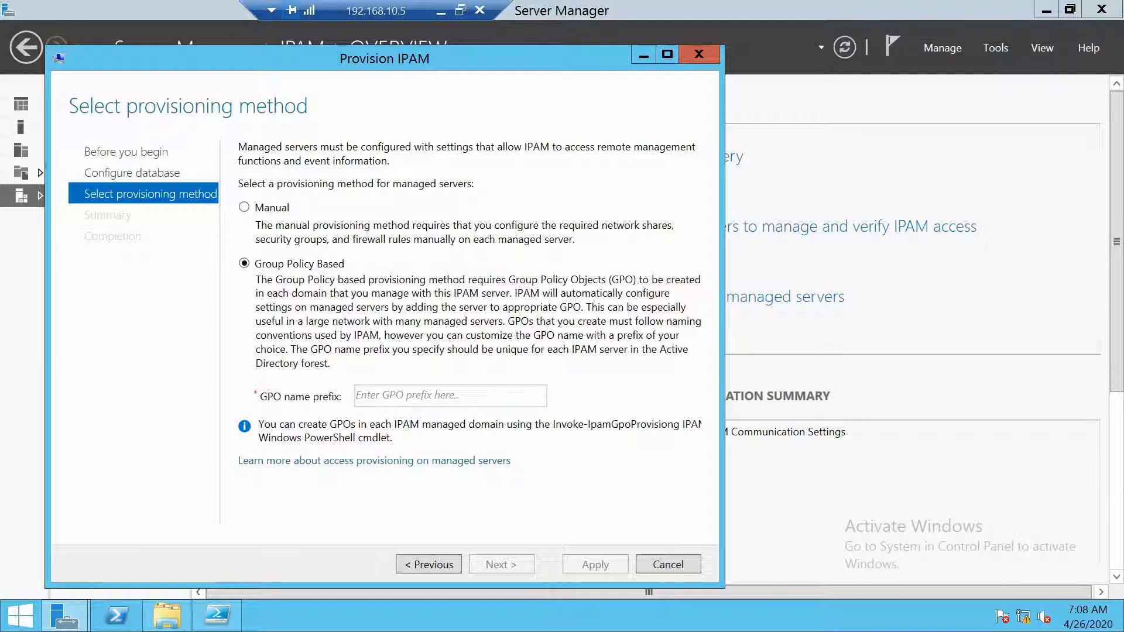
# Use Group Policy Based provisioning with the GPO name prefix ipam, apply the settings and close the wizard.
pyautogui.write('ipam')
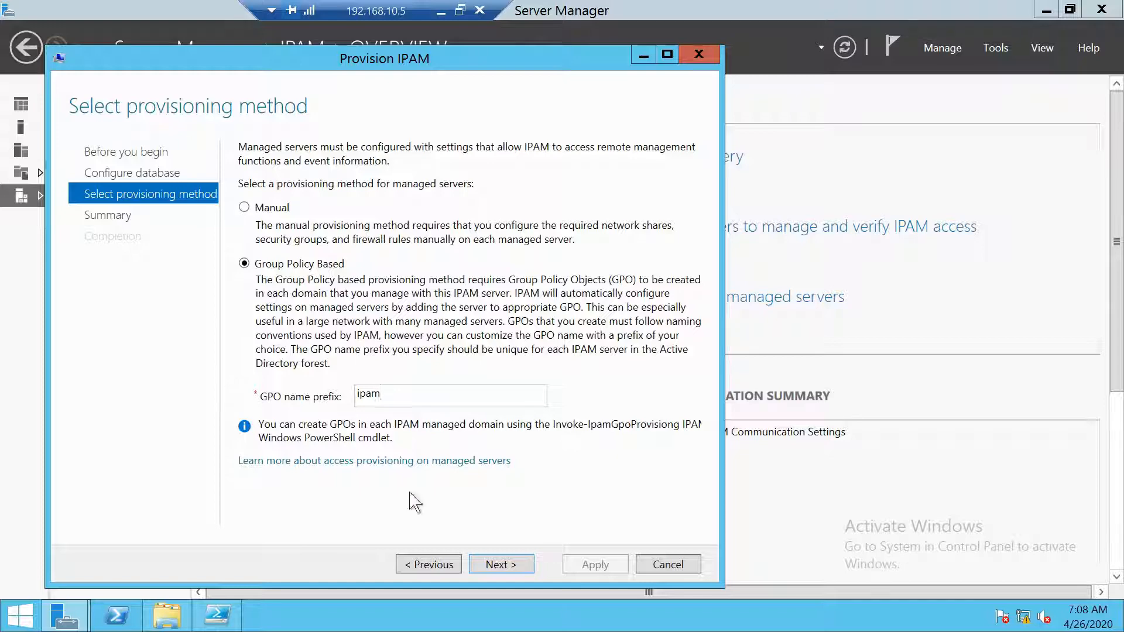
pyautogui.click(504, 570)
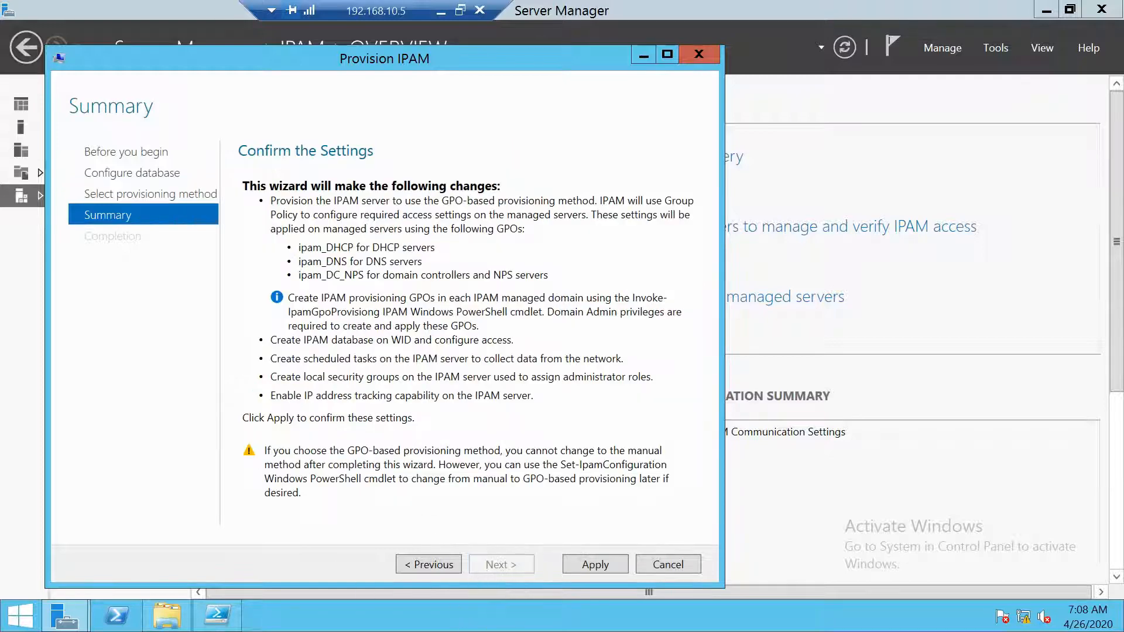
pyautogui.click(591, 567)
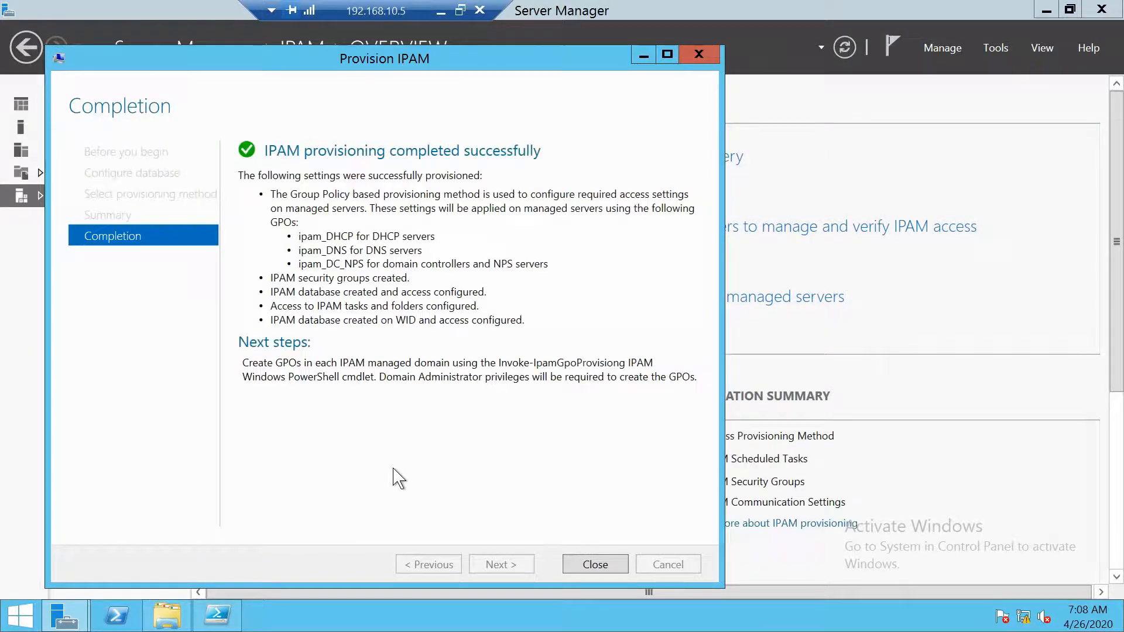
pyautogui.click(594, 564)
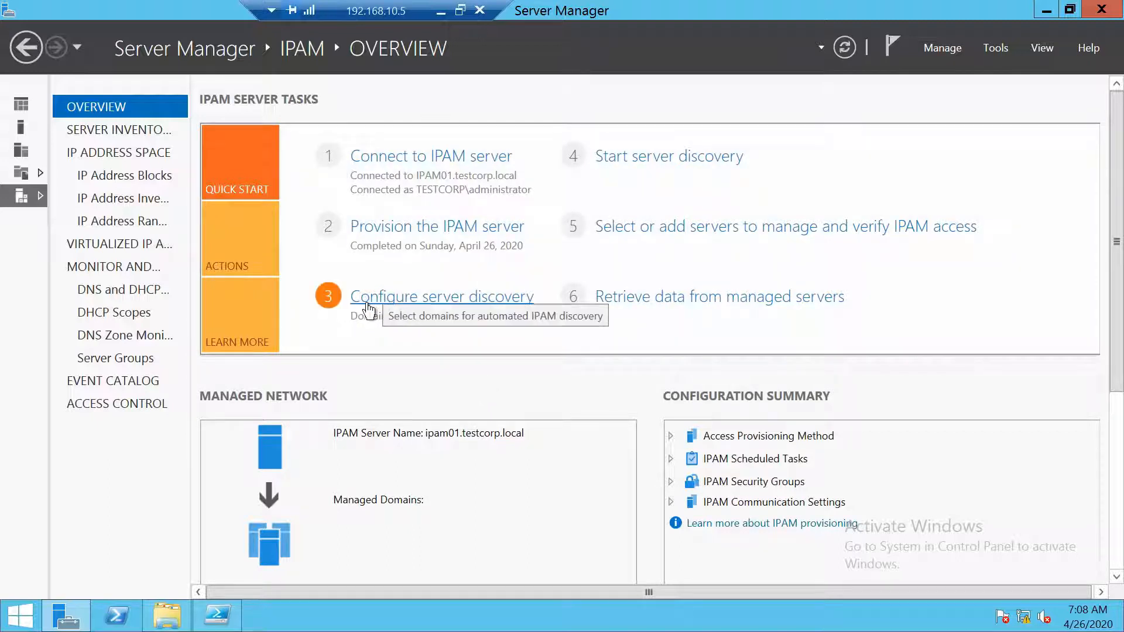
# Configure server discovery for the root domain testcorp.local with the domain controller, DHCP server and DNS server roles.
pyautogui.click(451, 299)
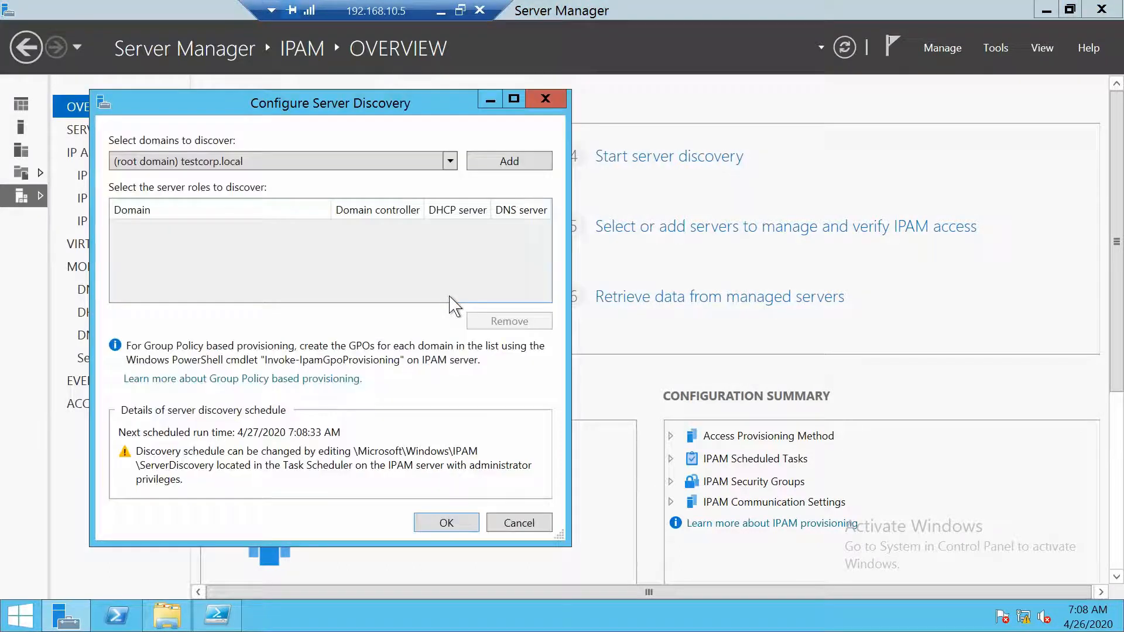
pyautogui.click(236, 165)
pyautogui.click(221, 181)
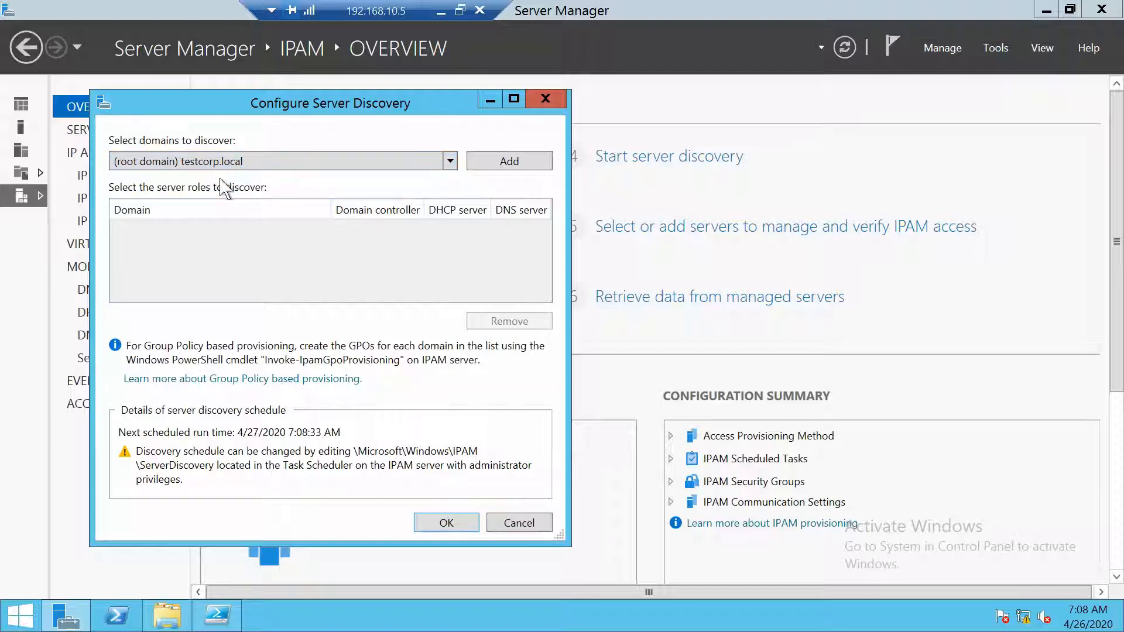
pyautogui.click(508, 167)
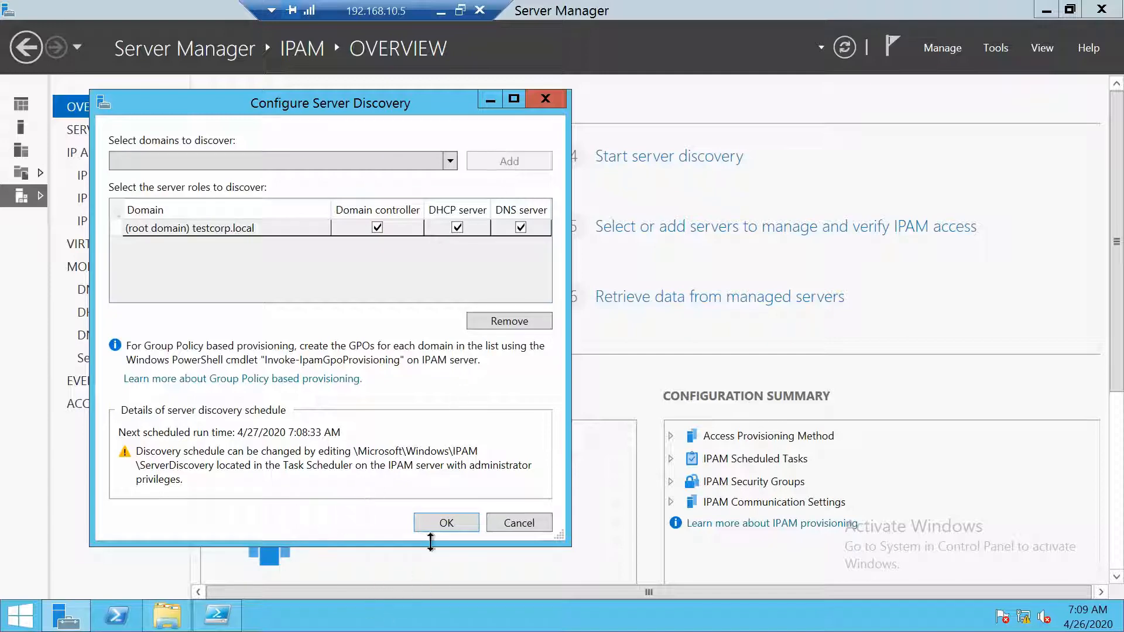
pyautogui.click(447, 527)
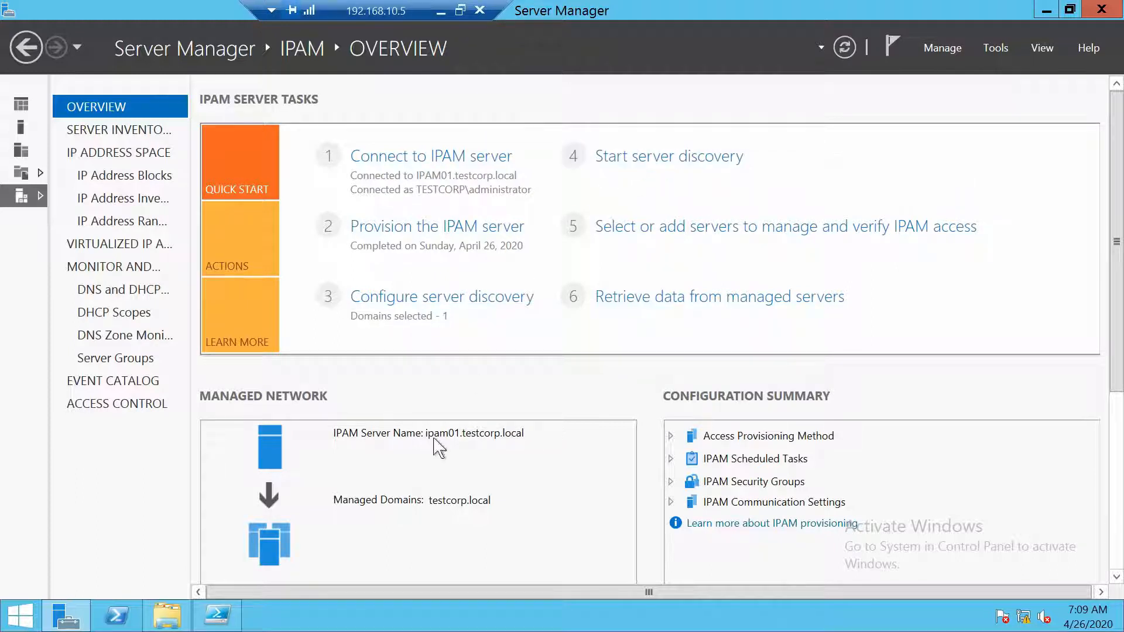
# Return to the IPAM script in PowerShell ISE, then switch to the 192.168.10.1 remote session to view the Group Policy Objects in testcorp.local.
pyautogui.click(226, 623)
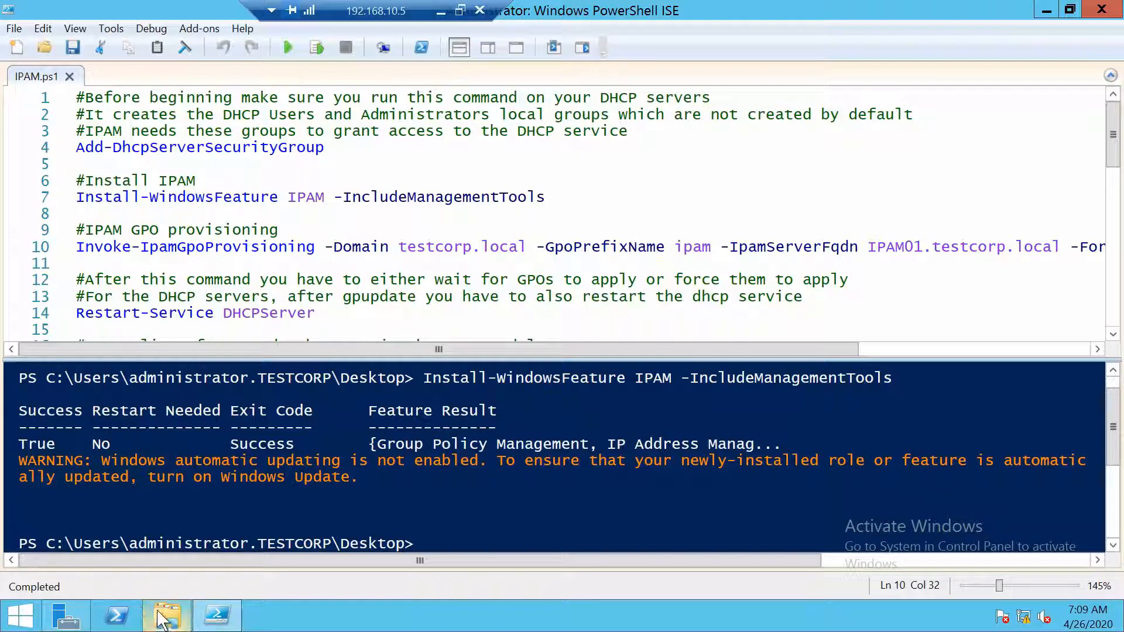
pyautogui.click(441, 17)
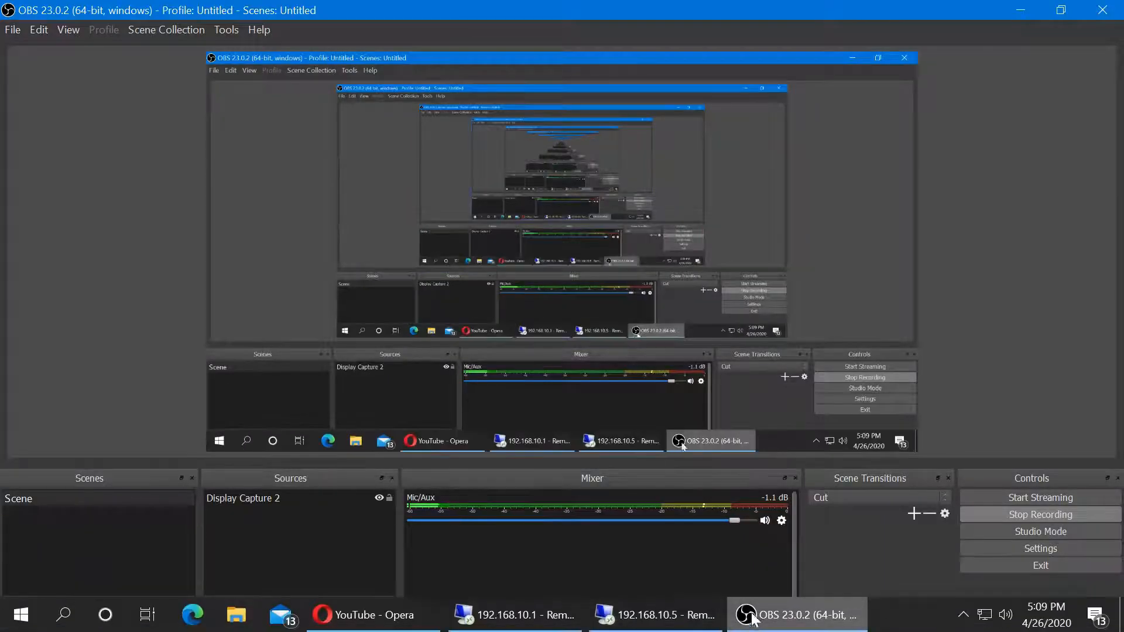
pyautogui.click(519, 611)
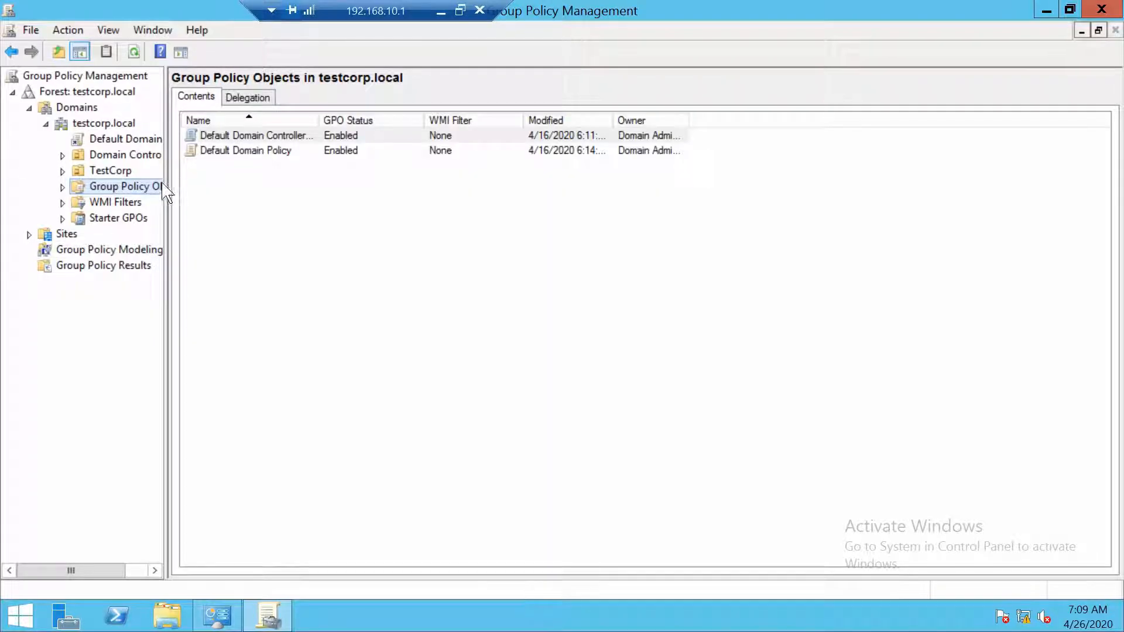
# Switch to the 192.168.10.5 session and run Invoke-IpamGpoProvisioning for testcorp.local with GPO prefix ipam, server IPAM01.testcorp.local and -Force from the IPAM script.
pyautogui.click(112, 172)
pyautogui.click(117, 186)
pyautogui.click(441, 12)
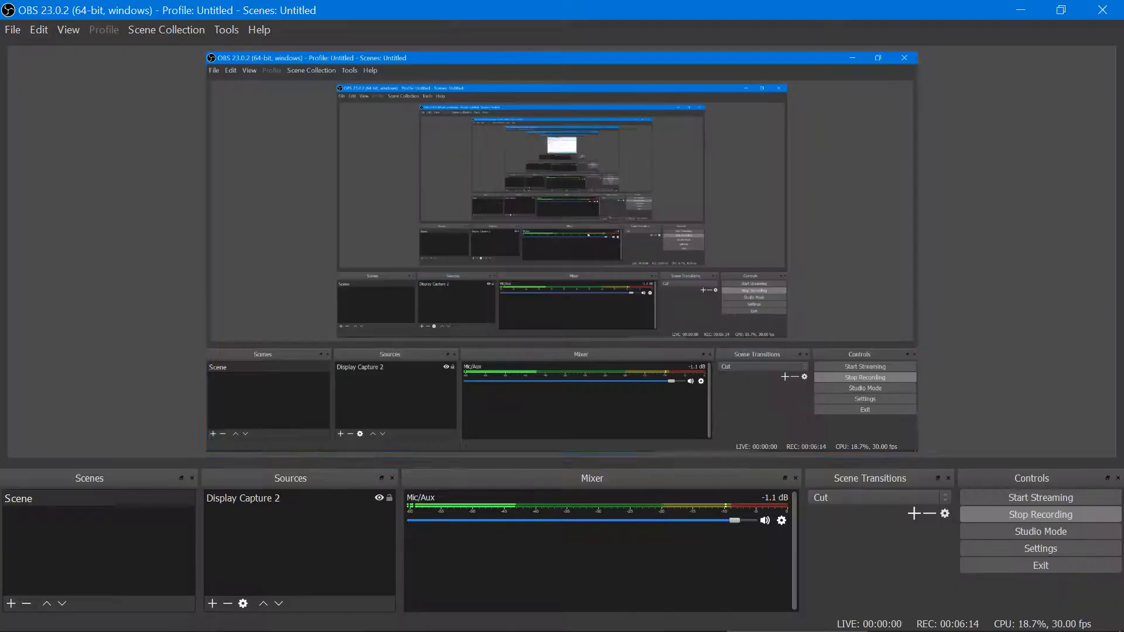
pyautogui.click(679, 618)
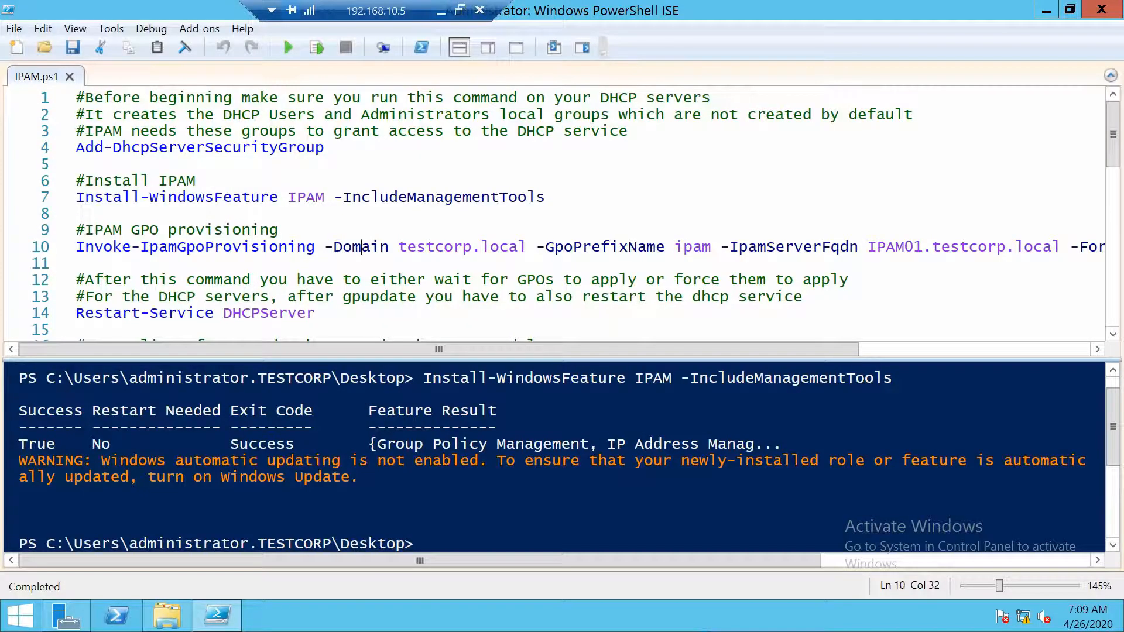
pyautogui.click(186, 230)
pyautogui.click(214, 247)
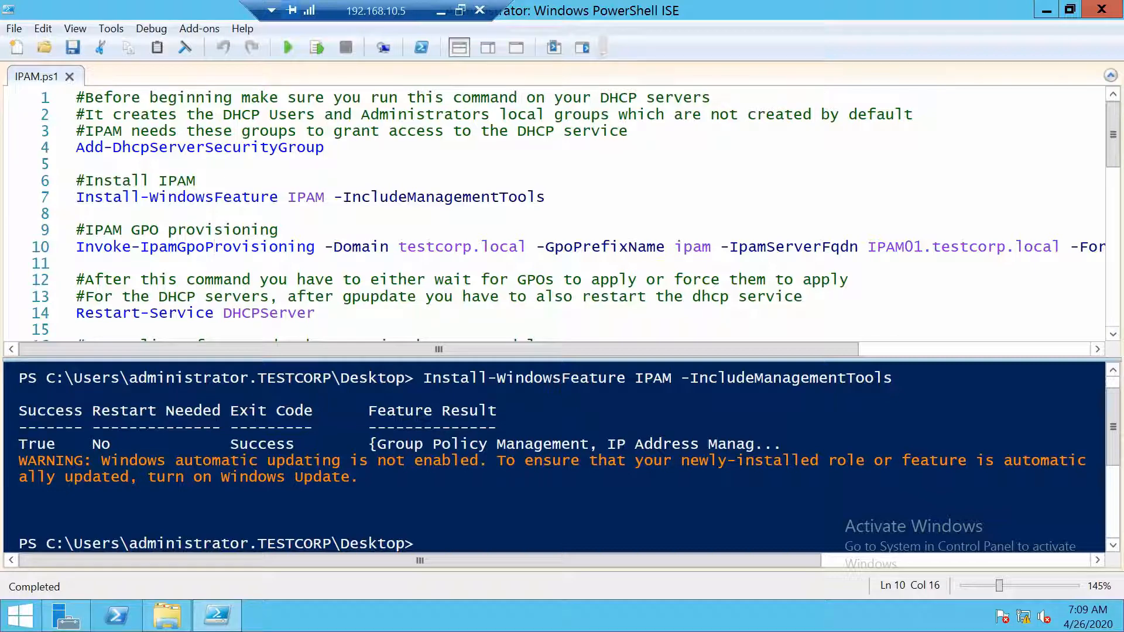
pyautogui.moveTo(618, 352); pyautogui.dragTo(781, 350)
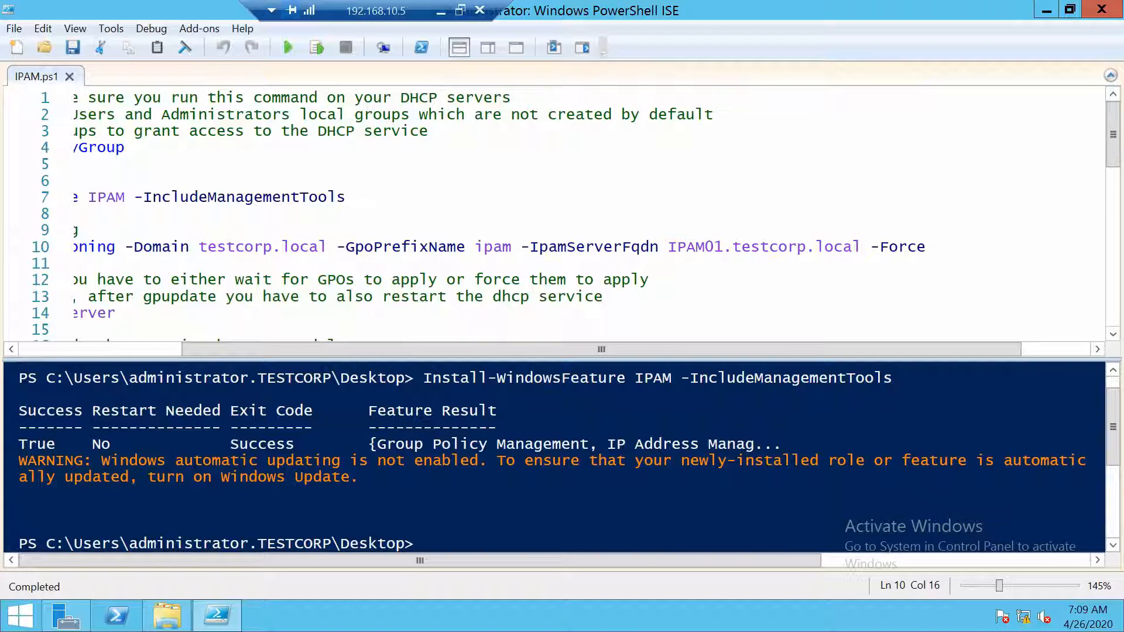
pyautogui.moveTo(767, 349); pyautogui.dragTo(449, 372)
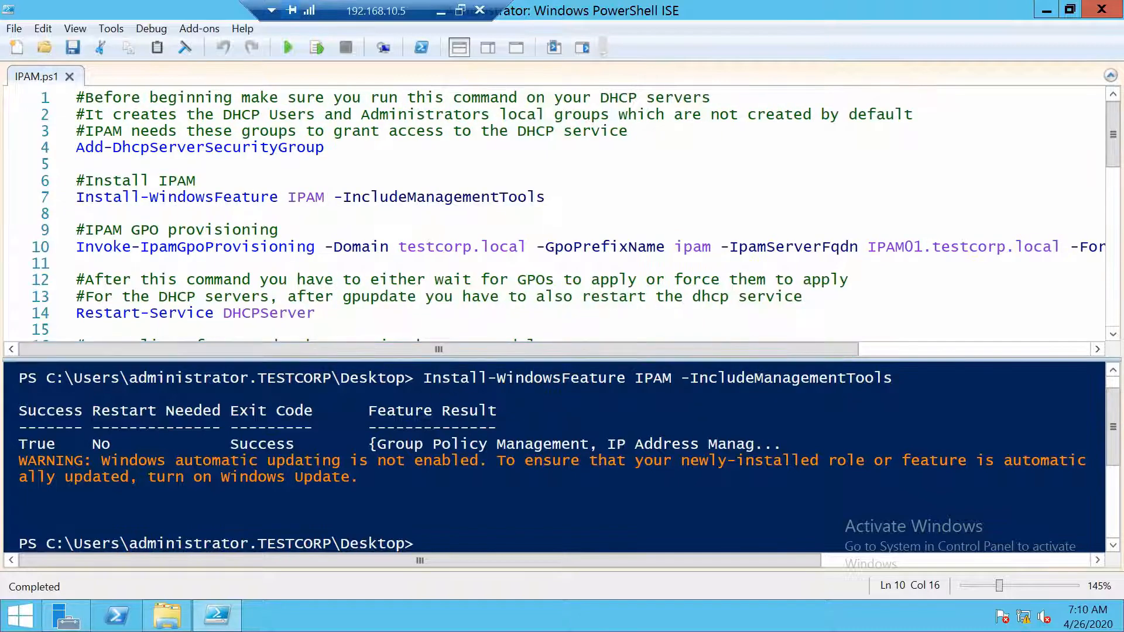
pyautogui.click(317, 47)
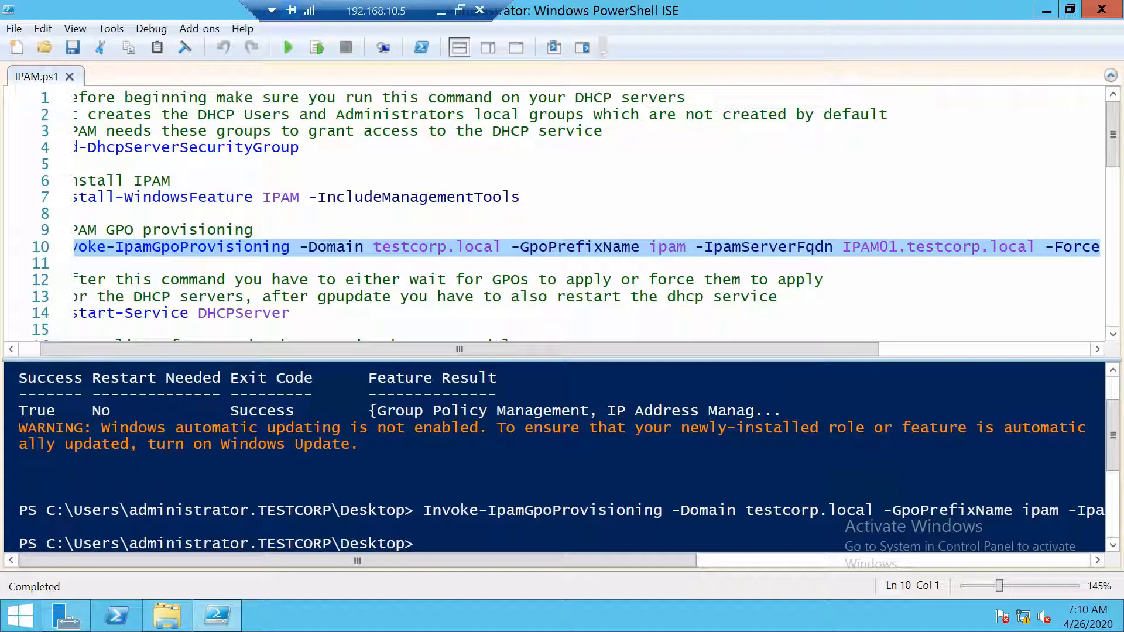
# Switch to the 192.168.10.1 session and refresh the testcorp.local domain in Group Policy Management.
pyautogui.click(441, 15)
pyautogui.click(524, 621)
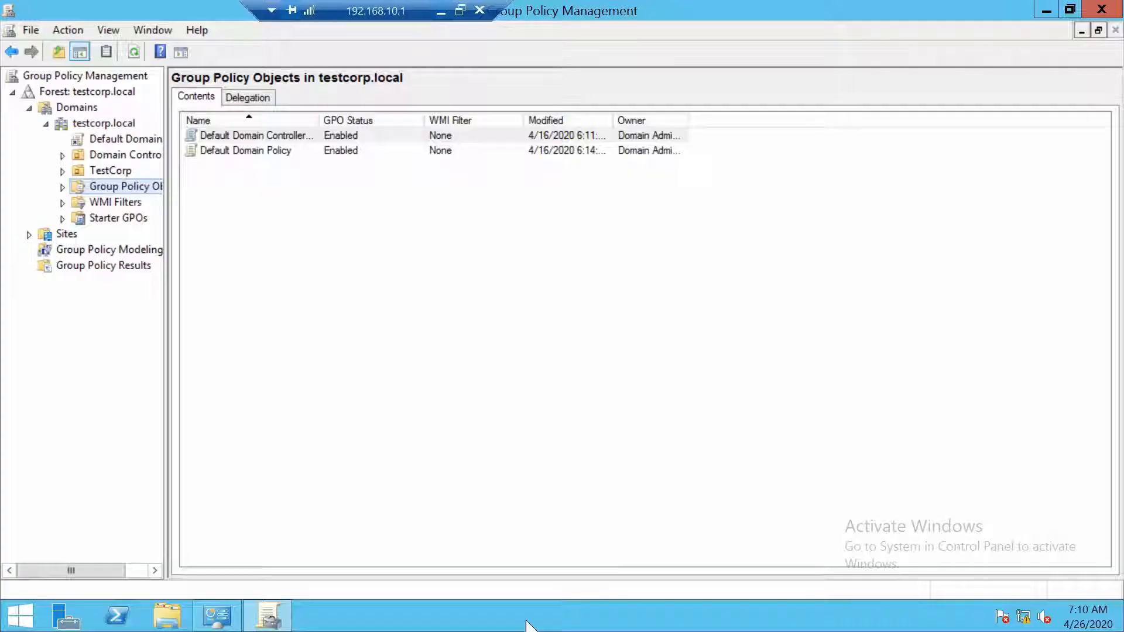
pyautogui.rightClick(212, 197)
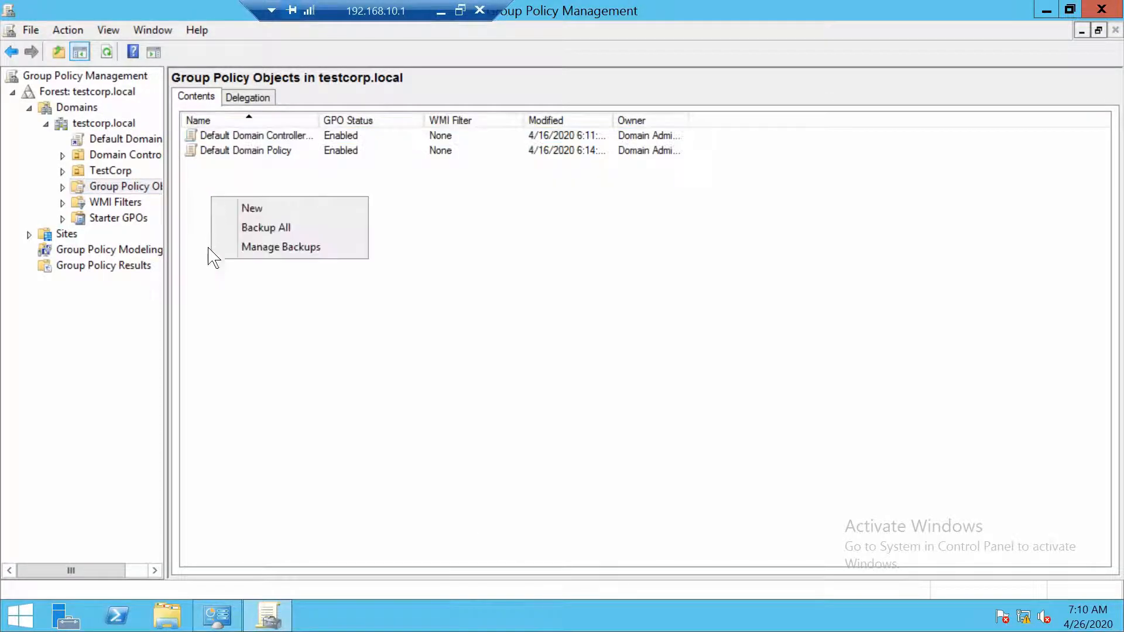
pyautogui.click(273, 316)
pyautogui.click(109, 176)
pyautogui.click(143, 188)
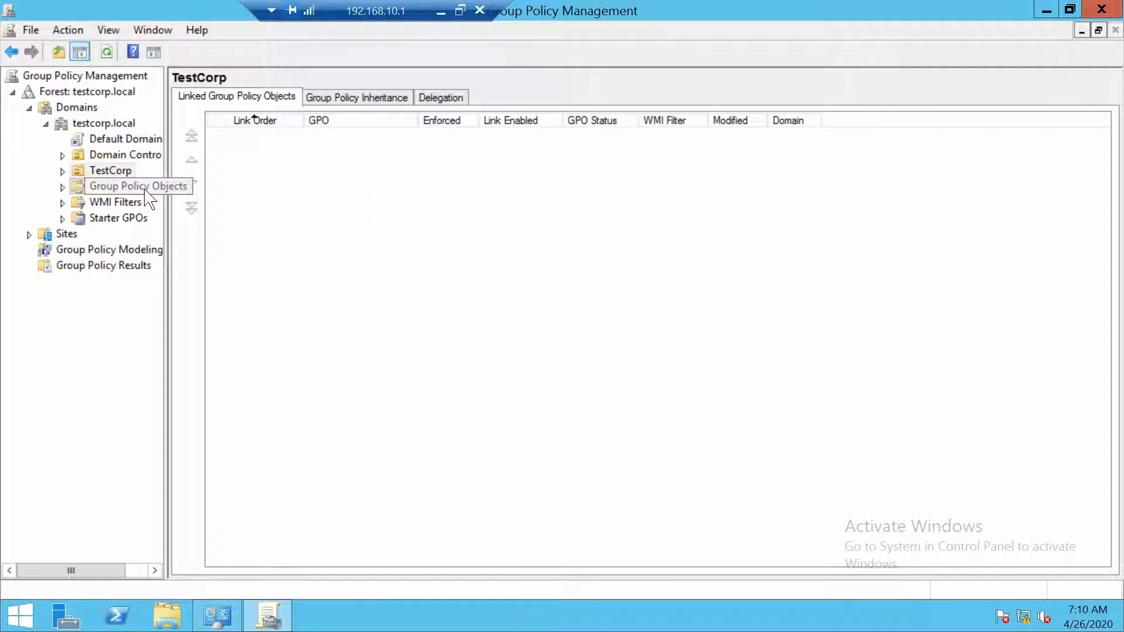
pyautogui.click(126, 139)
pyautogui.click(104, 123)
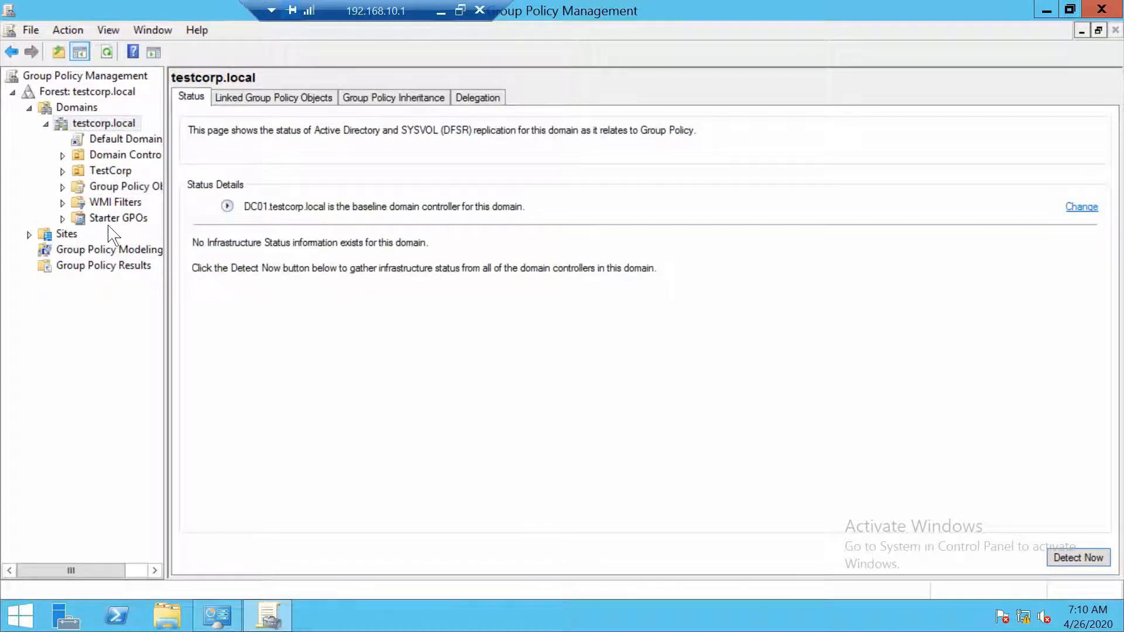
pyautogui.click(102, 124)
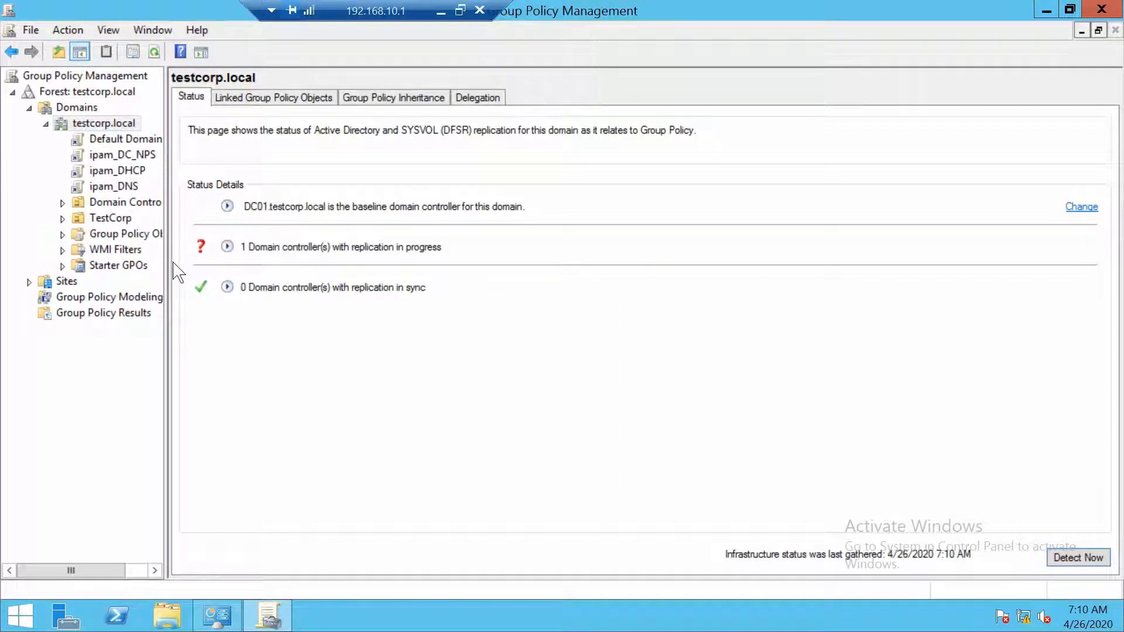
# Examine the Group Policy Objects of testcorp.local and the ipam_DNS policy link.
pyautogui.click(139, 237)
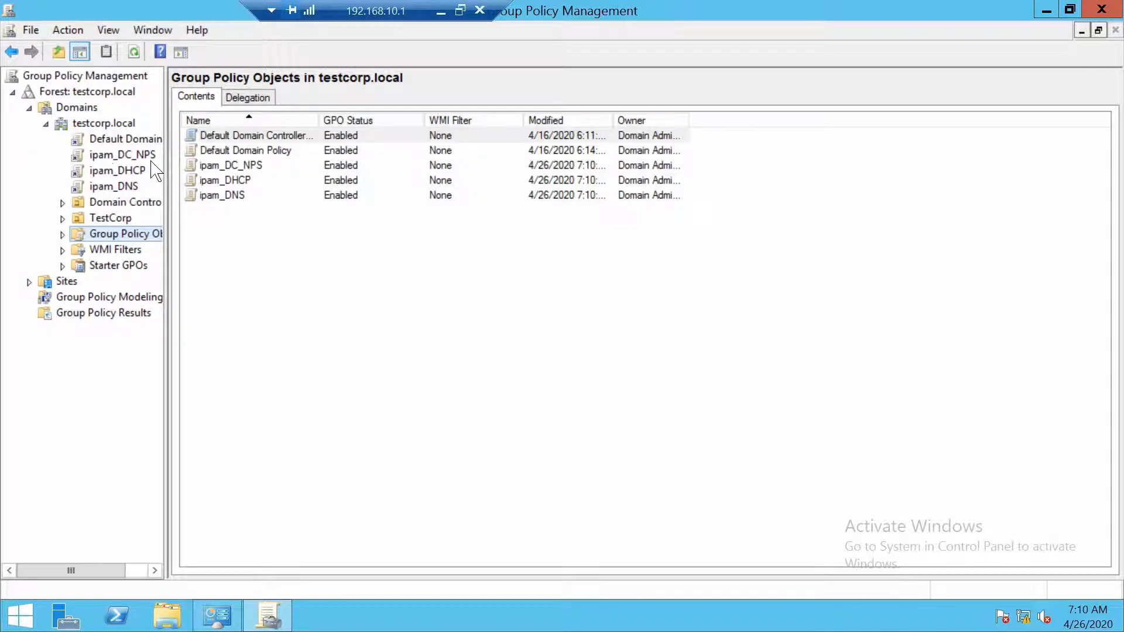
pyautogui.click(101, 186)
pyautogui.click(691, 344)
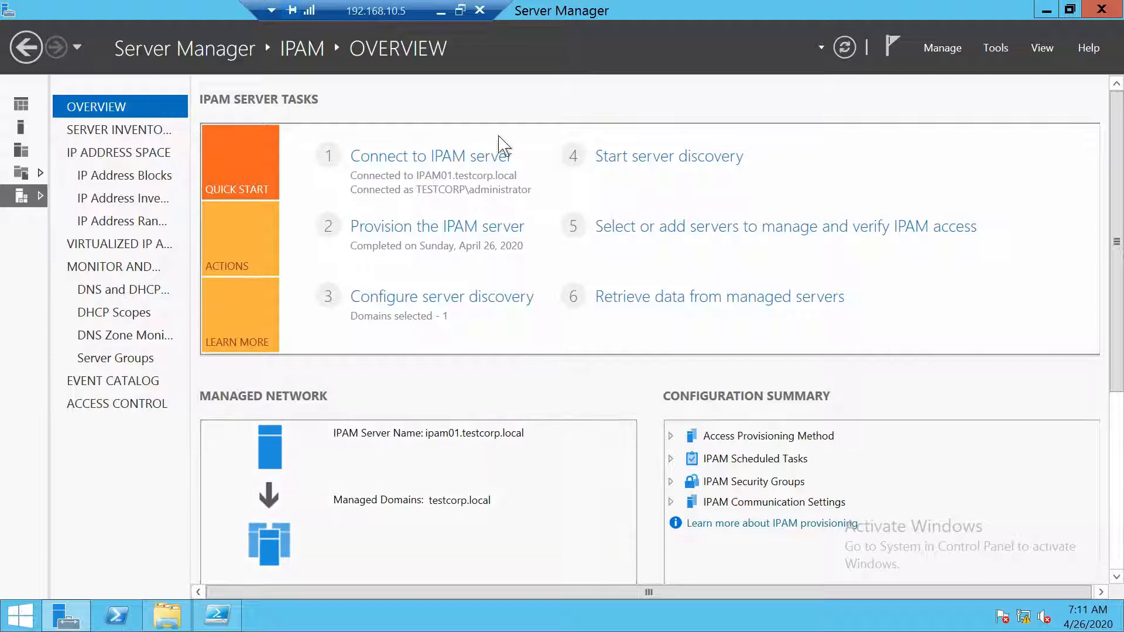
# Start IPAM server discovery in the 192.168.10.5 session and open the IPv4 server inventory for selecting servers to manage.
pyautogui.click(645, 159)
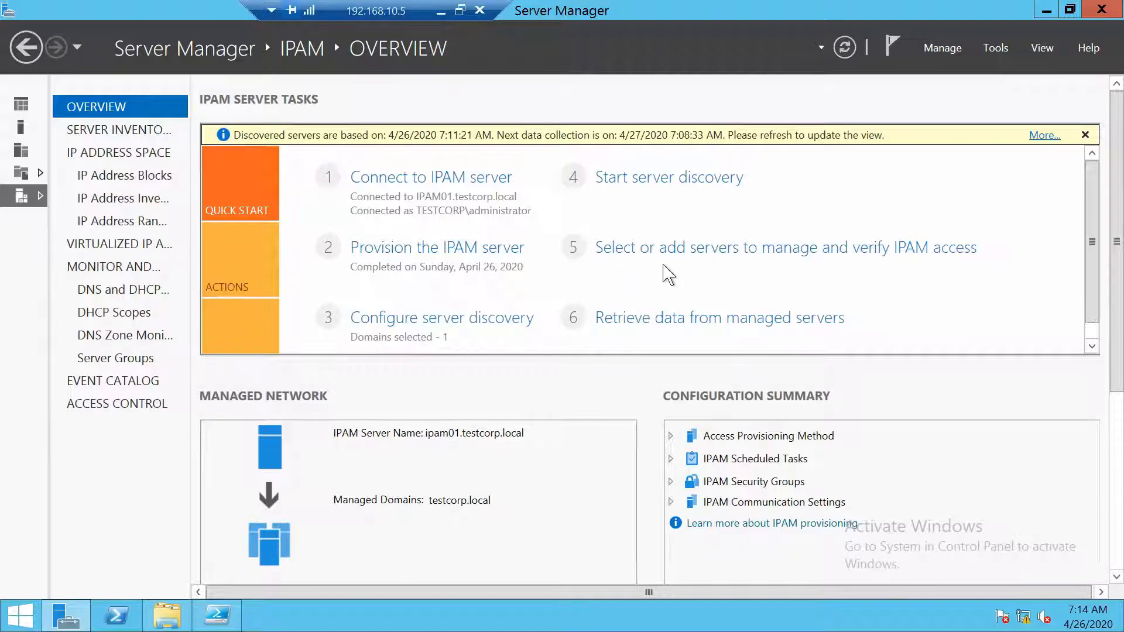
pyautogui.click(778, 254)
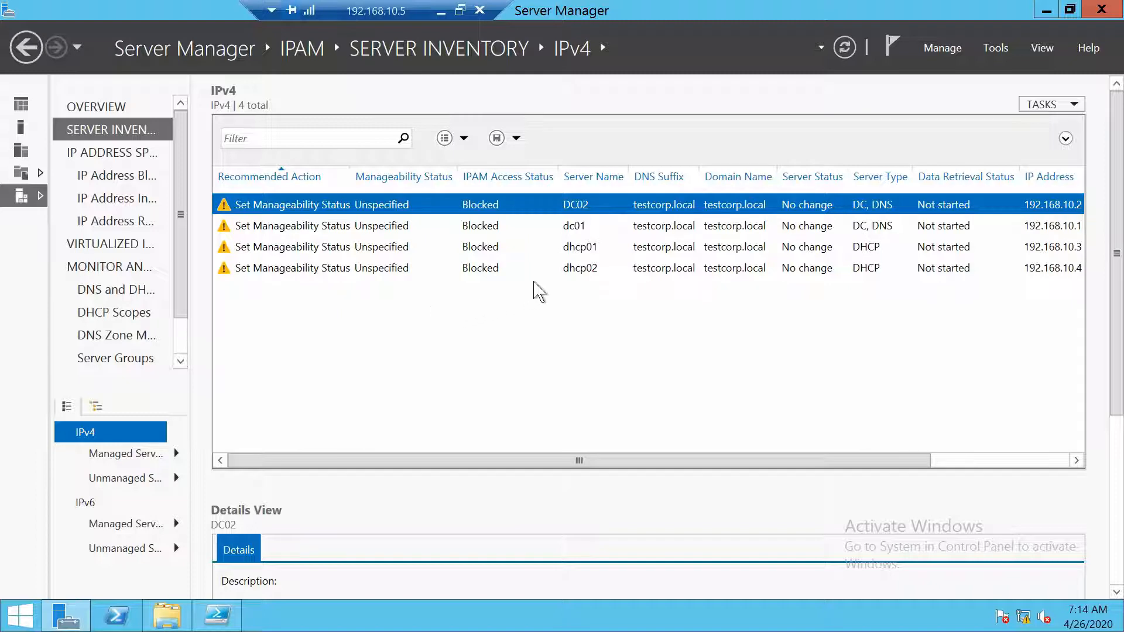
# Edit the dc01 server entry in the IPv4 inventory and set its manageability status to Managed.
pyautogui.click(575, 228)
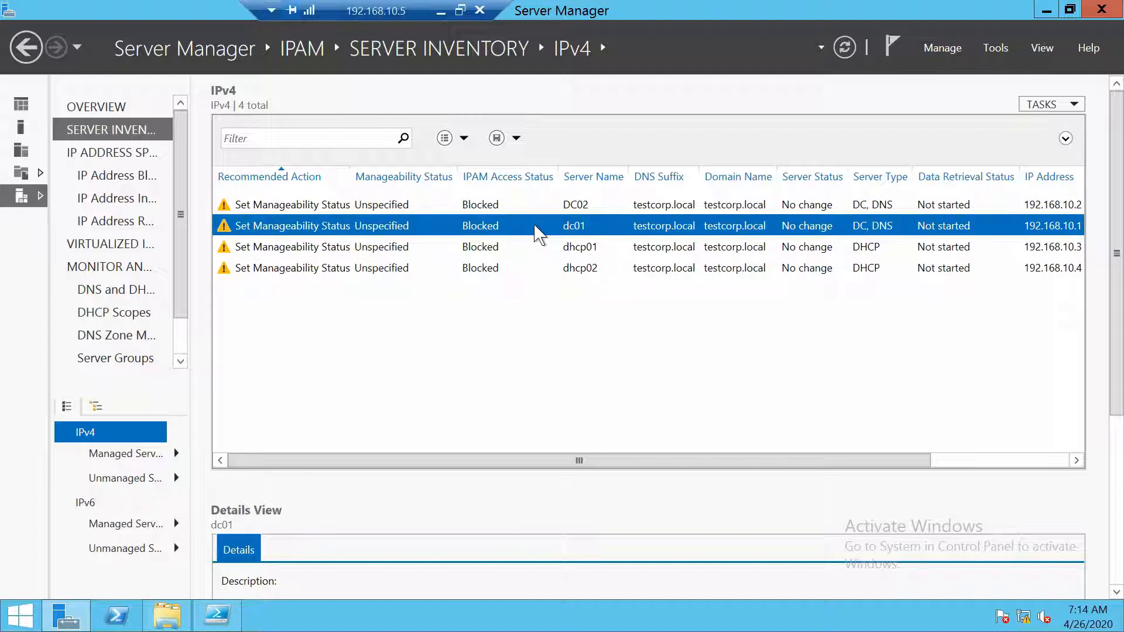
pyautogui.rightClick(537, 233)
pyautogui.click(622, 236)
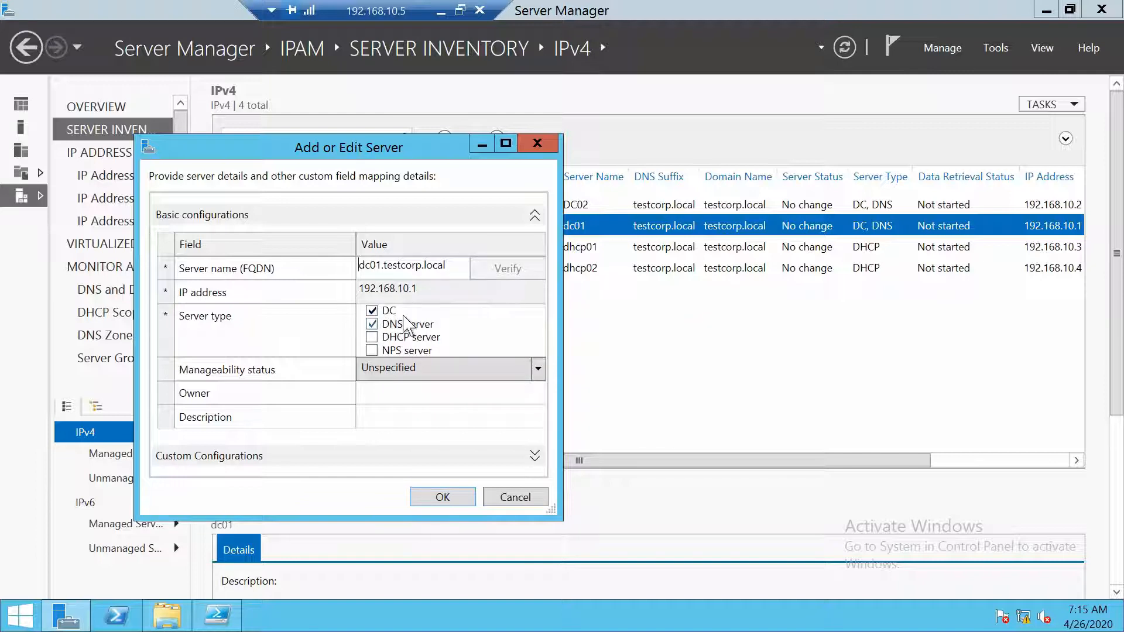
pyautogui.click(416, 370)
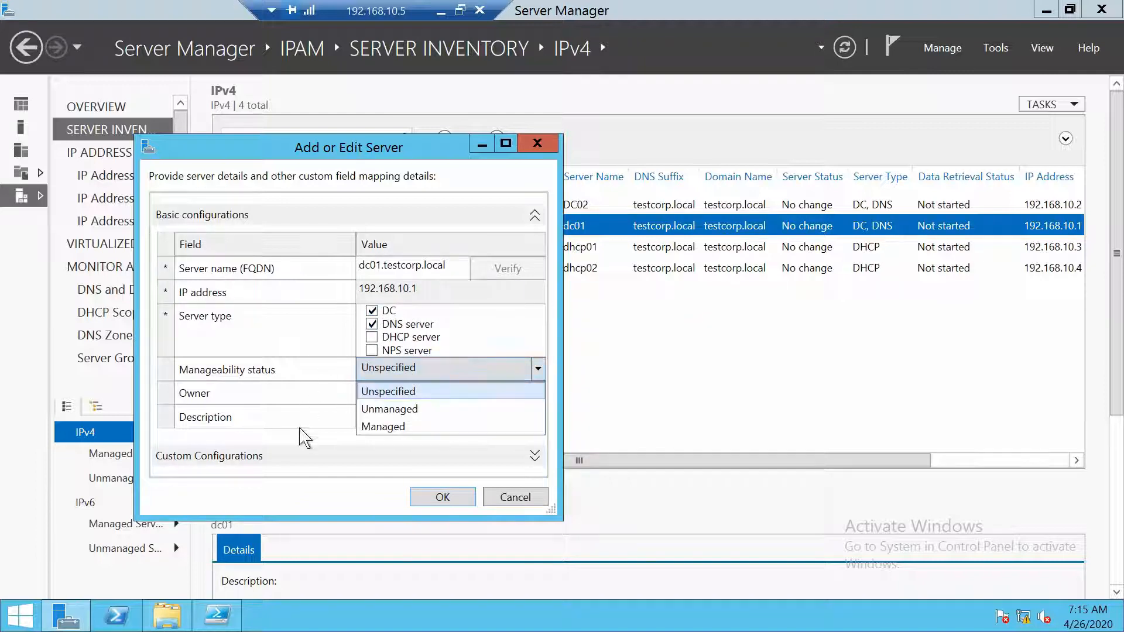
pyautogui.click(387, 426)
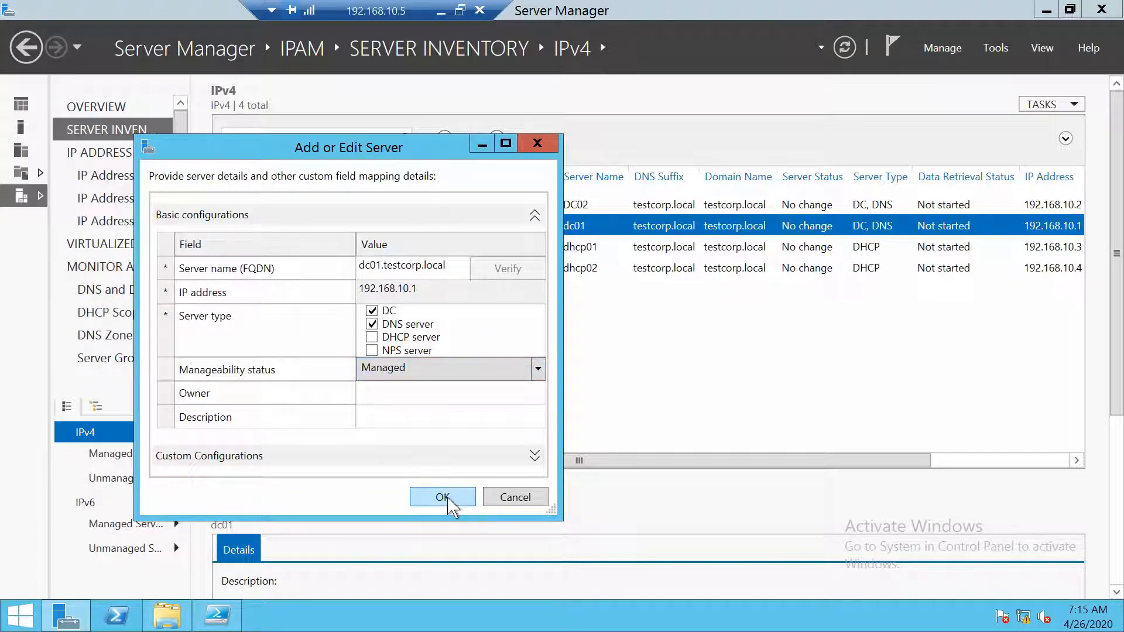
pyautogui.click(443, 497)
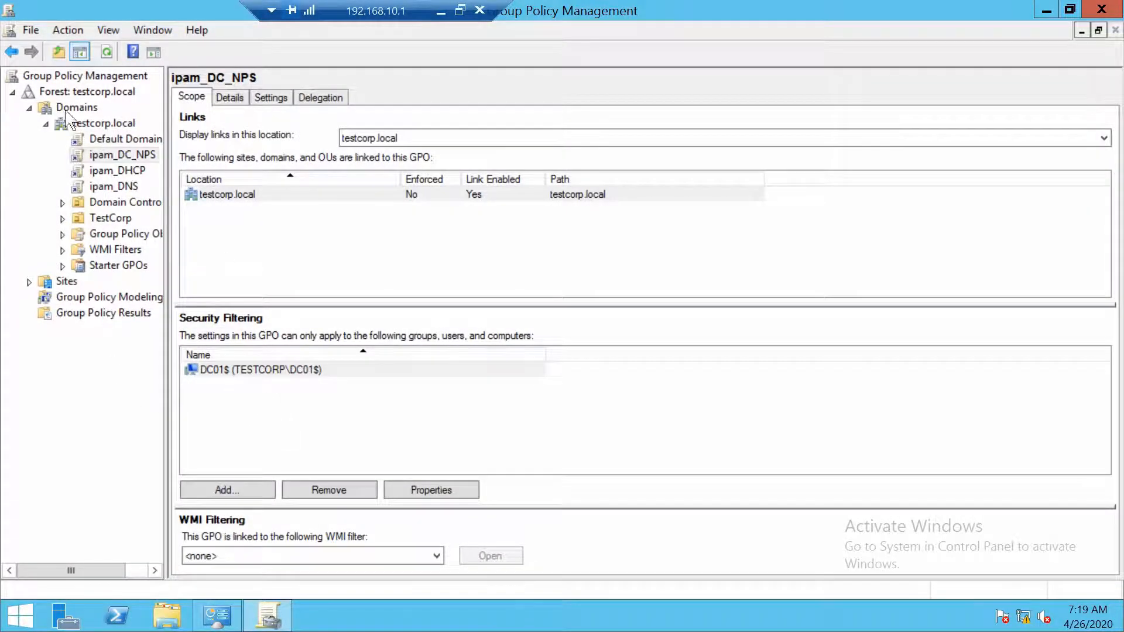
# Check the ipam_DC_NPS security filtering in the 192.168.10.1 session and run gpupdate /force in an administrator PowerShell window.
pyautogui.click(273, 374)
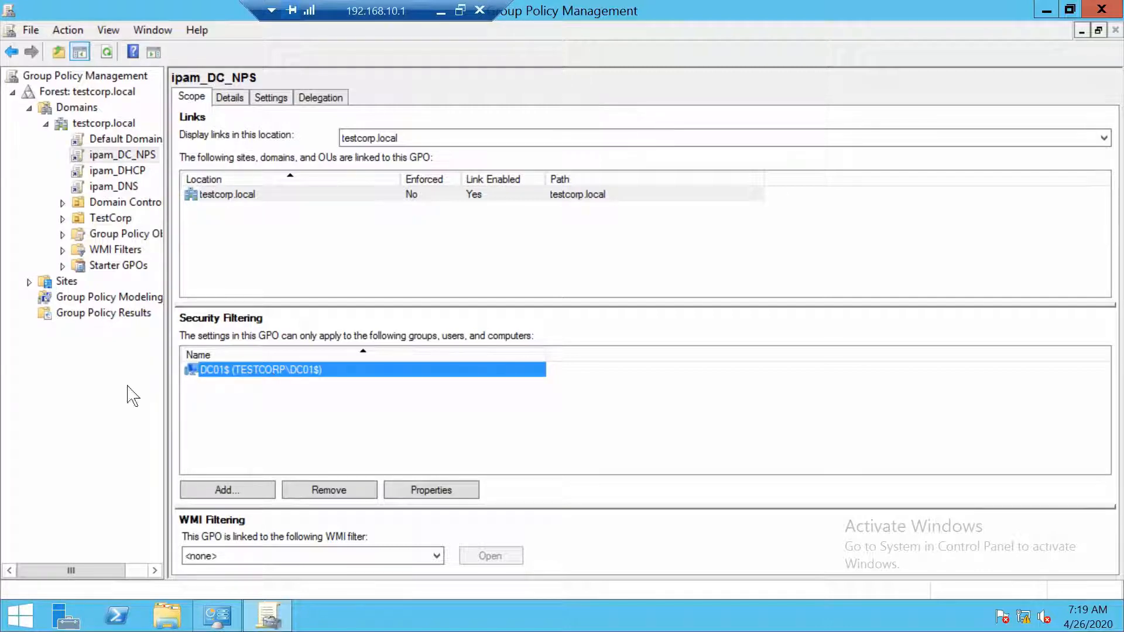
pyautogui.rightClick(120, 623)
pyautogui.click(156, 481)
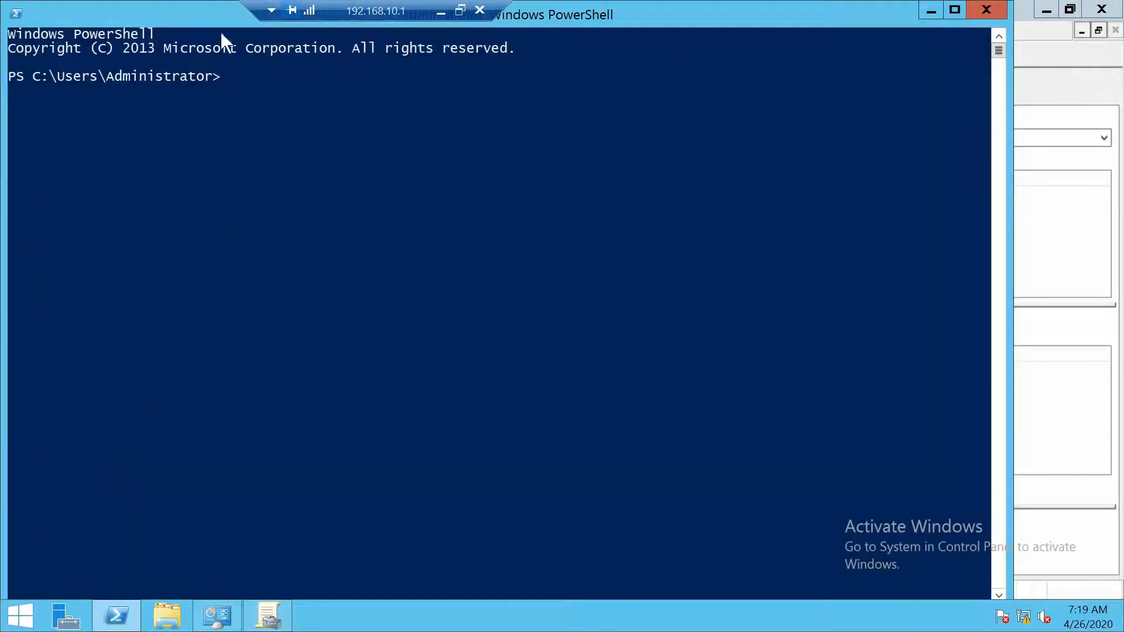
pyautogui.moveTo(222, 13); pyautogui.dragTo(644, 298)
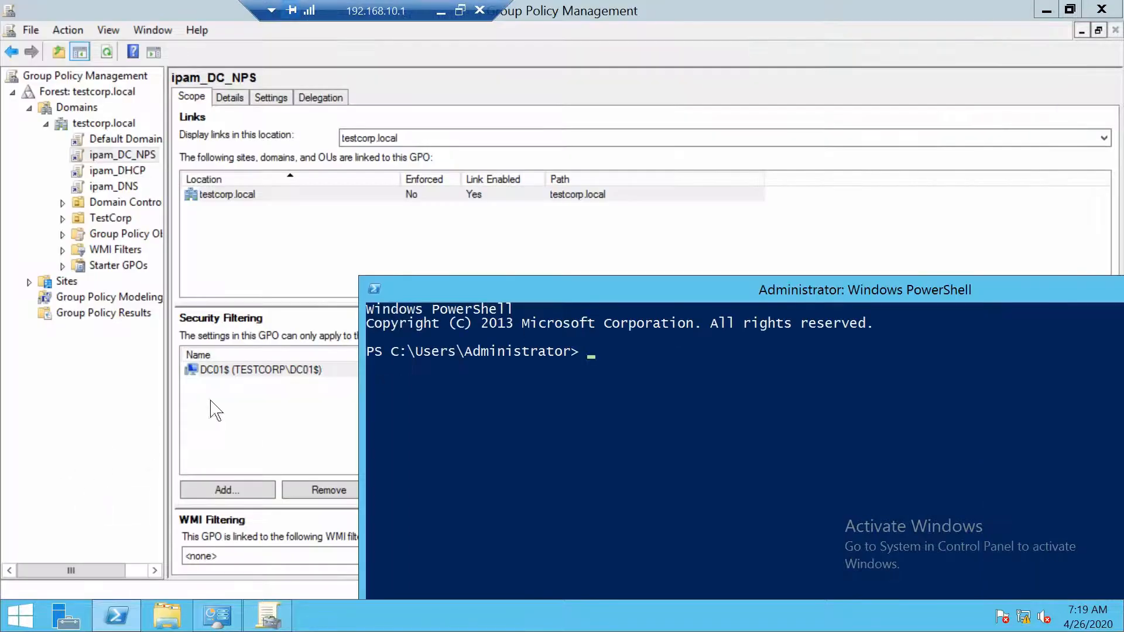
pyautogui.write('gpupdate /force')
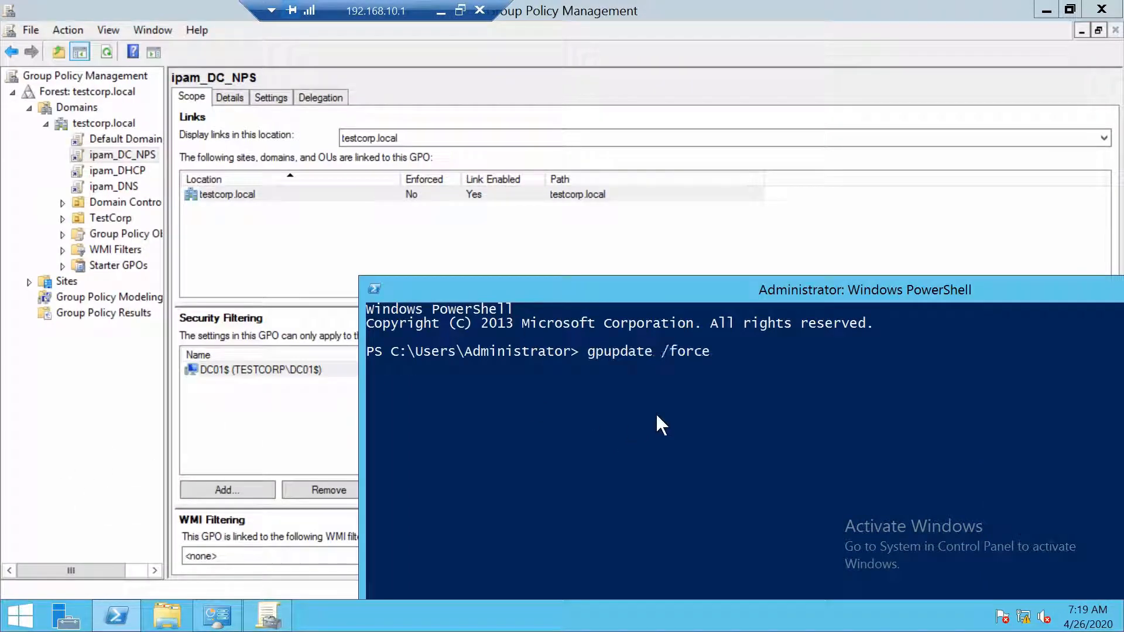
pyautogui.press('Return')
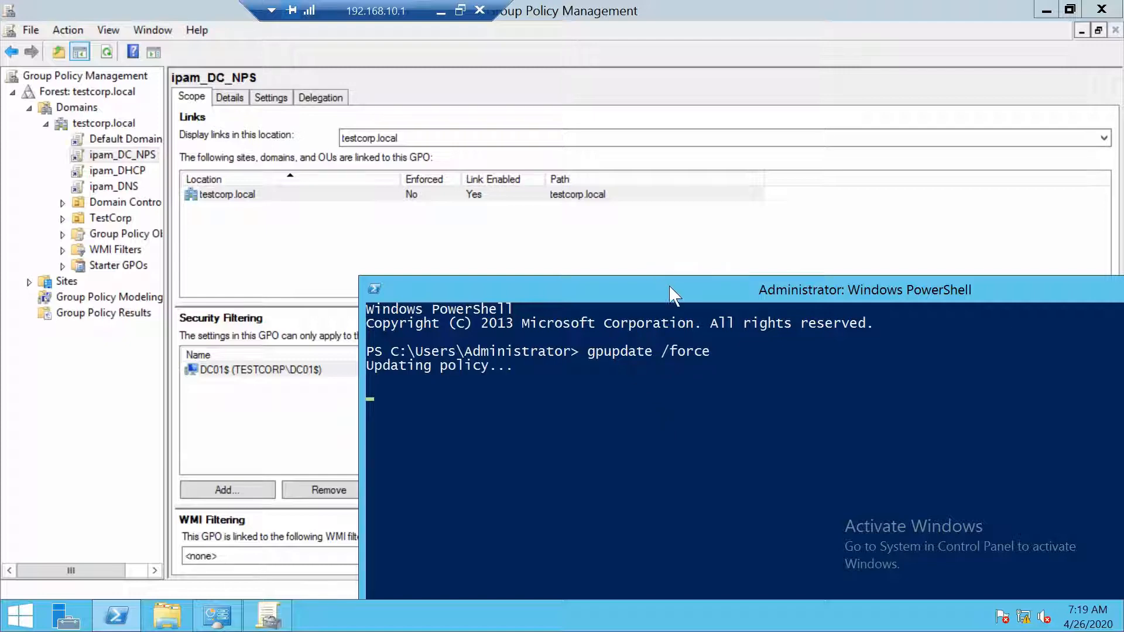
pyautogui.moveTo(673, 293); pyautogui.dragTo(611, 134)
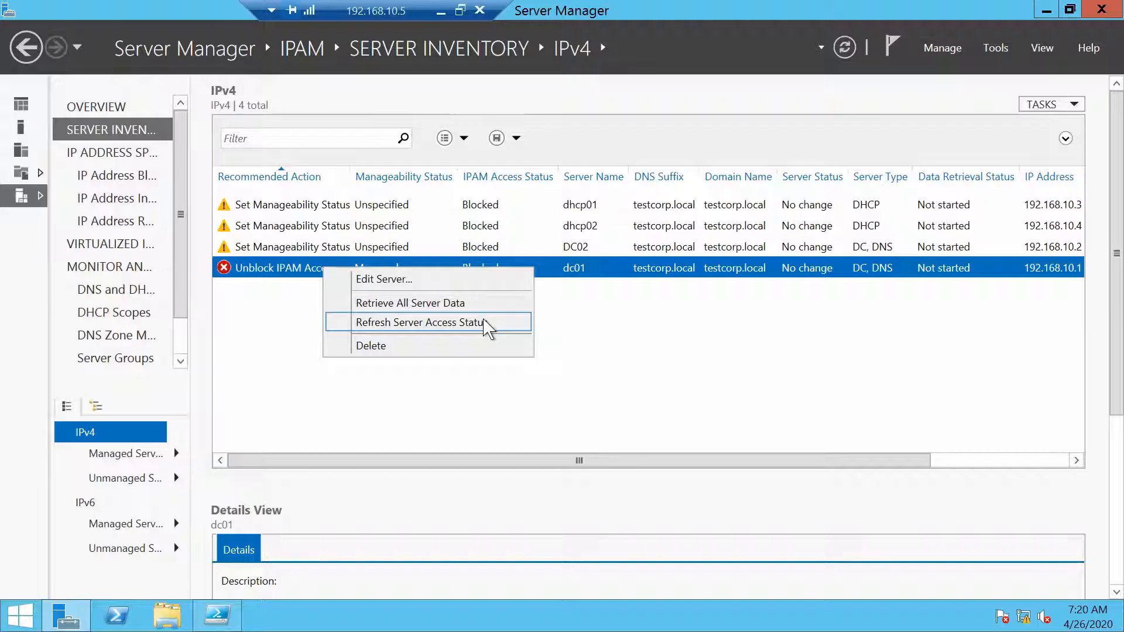
# Refresh the server access status of dc01 and reload the IPAM server inventory in the 192.168.10.5 session.
pyautogui.click(431, 322)
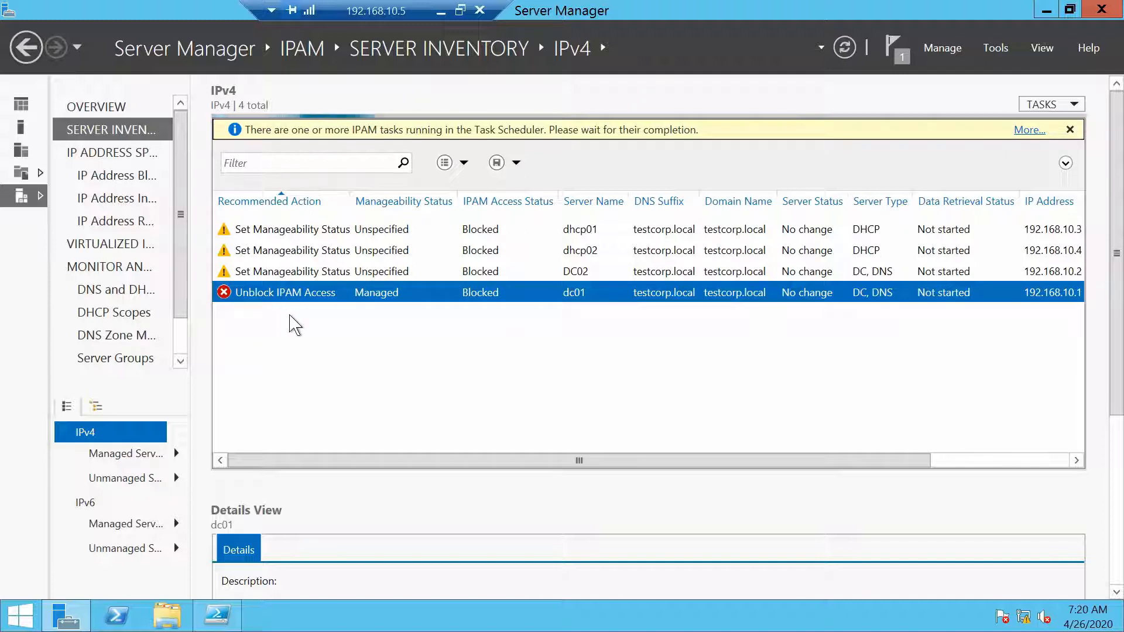
pyautogui.click(845, 53)
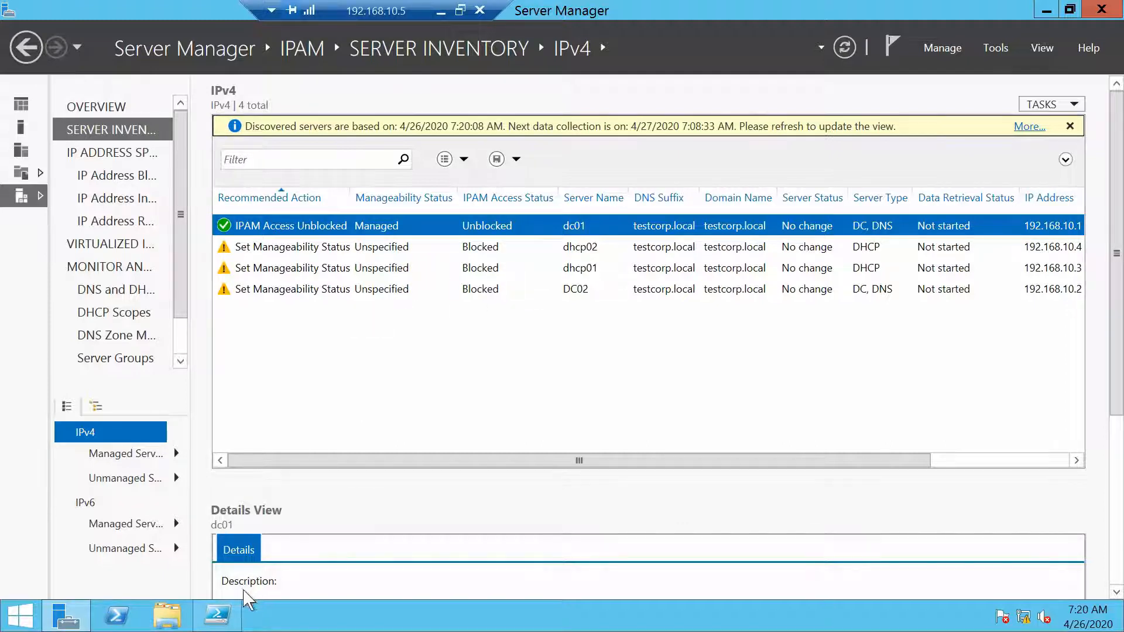
# Return to the IPAM script in PowerShell ISE, run Get-IpamServerInventory and review the server details in its output.
pyautogui.click(226, 622)
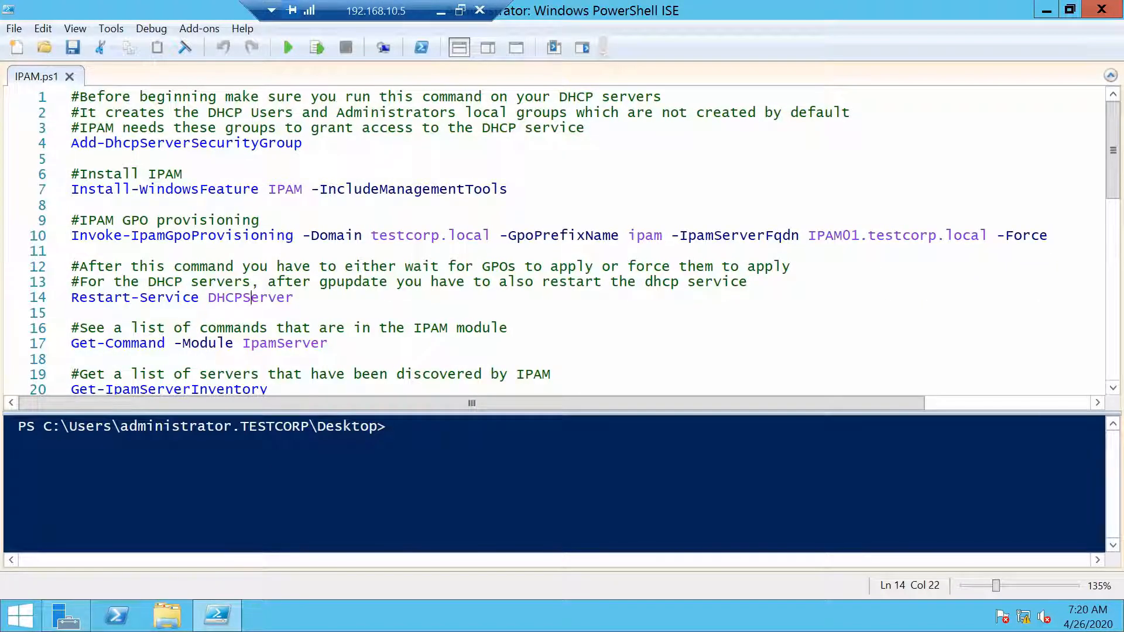
pyautogui.scroll(-1, 562, 240)
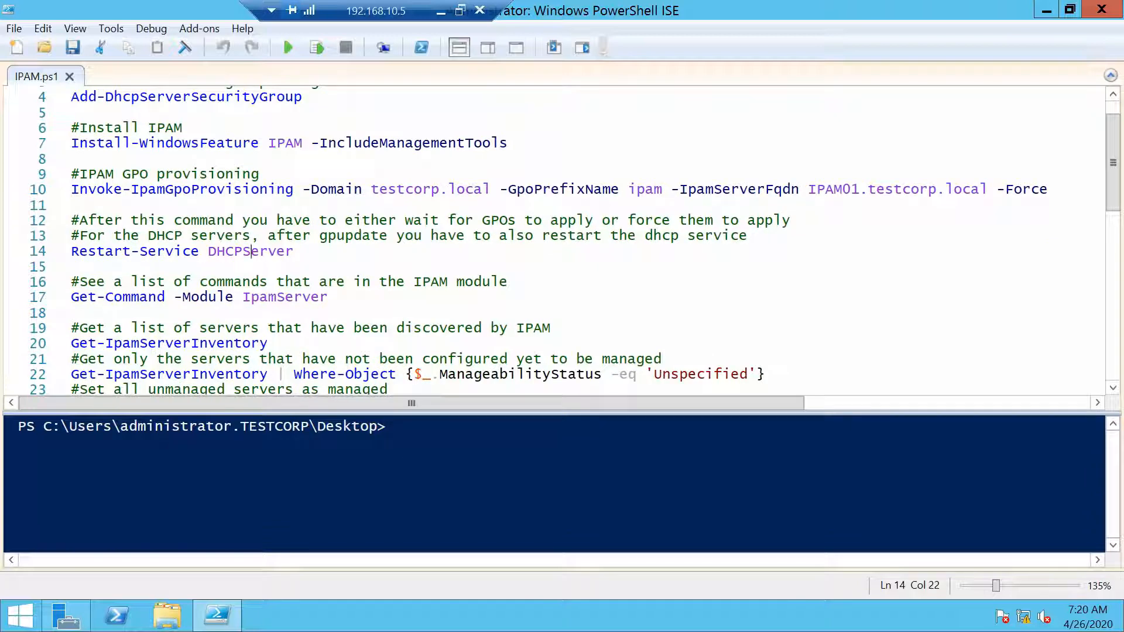
pyautogui.scroll(-2, 562, 240)
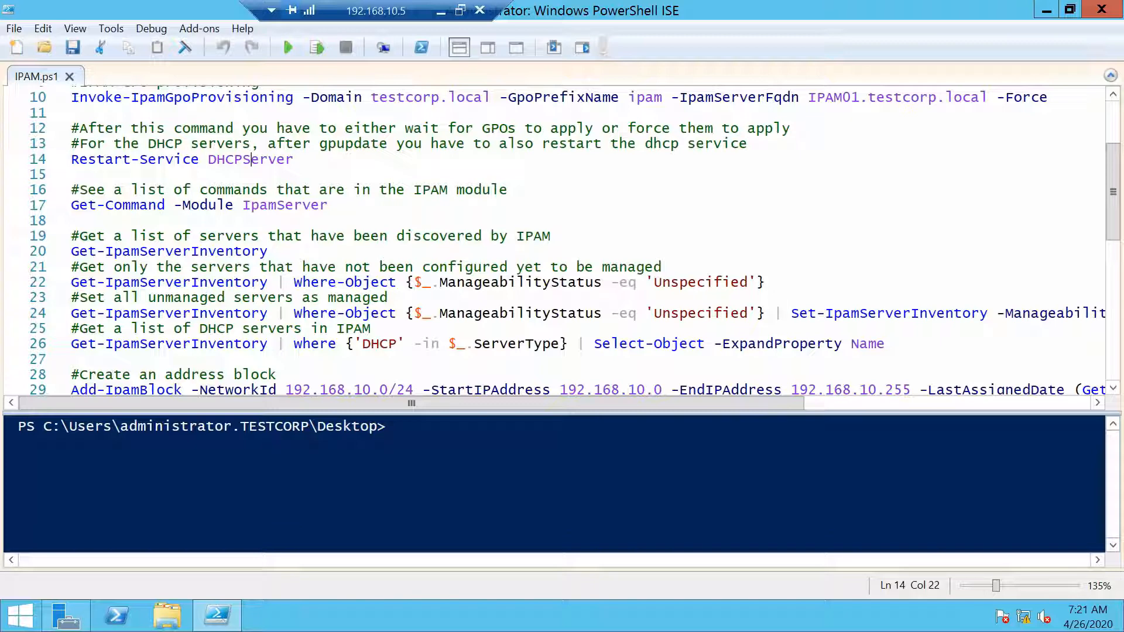
pyautogui.moveTo(268, 251); pyautogui.dragTo(70, 251)
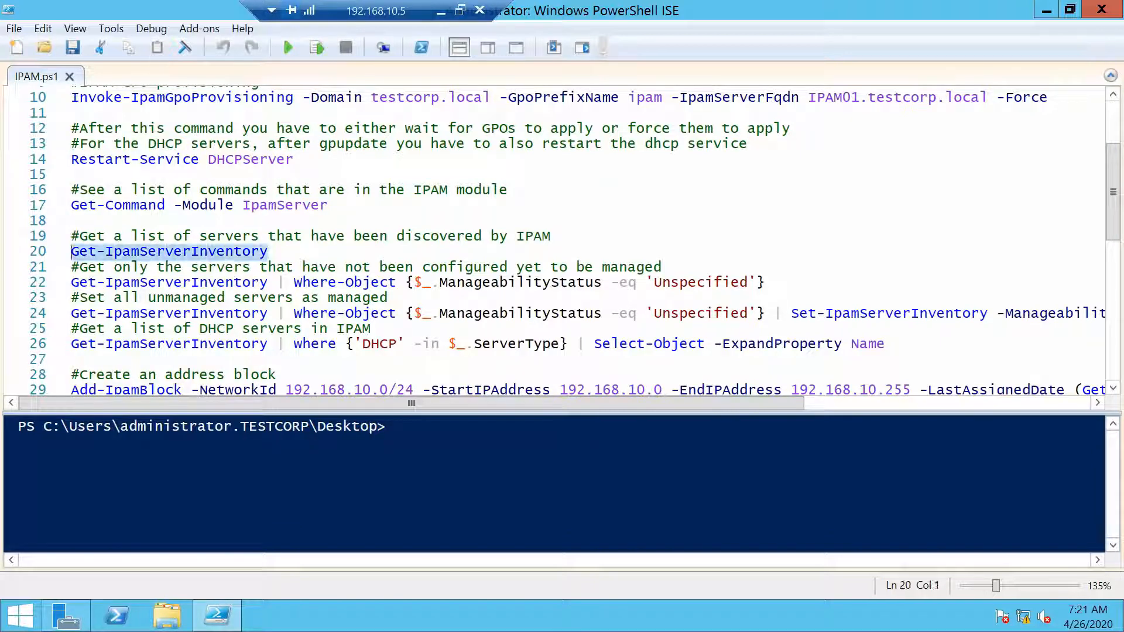
pyautogui.click(321, 47)
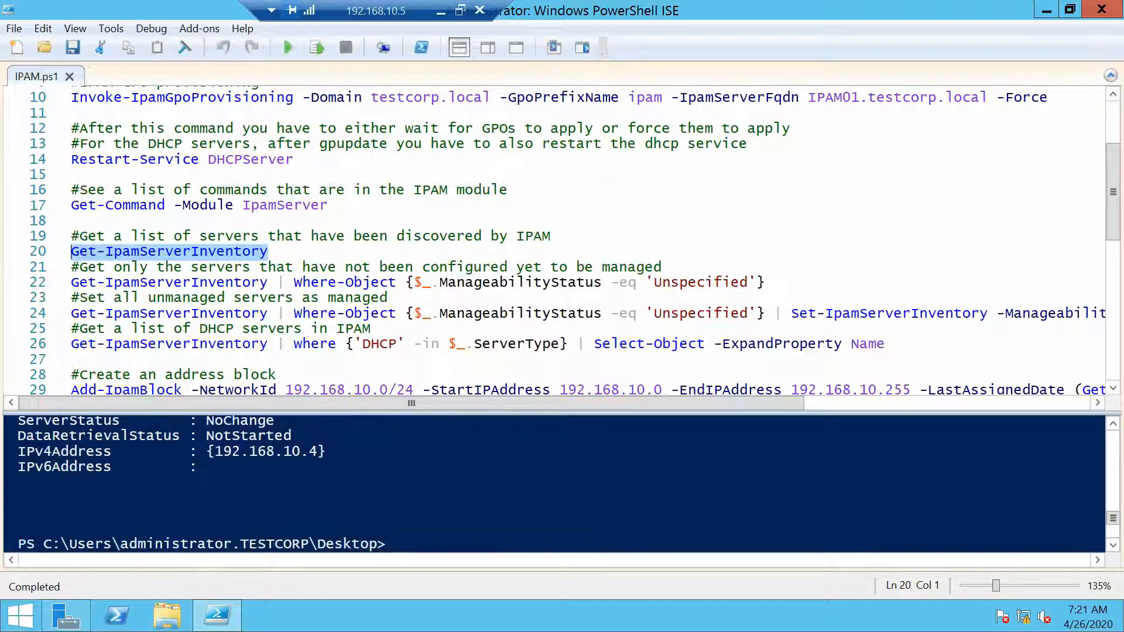
pyautogui.moveTo(320, 409); pyautogui.dragTo(326, 357)
pyautogui.scroll(1, 554, 457)
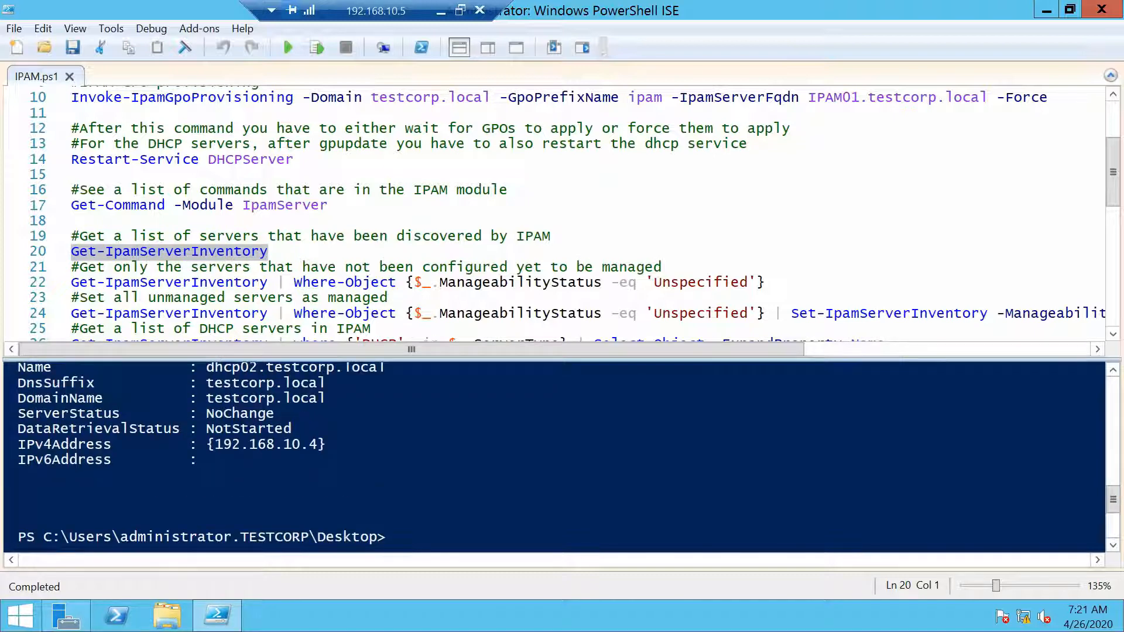
pyautogui.scroll(-1, 555, 456)
pyautogui.scroll(2, 554, 457)
pyautogui.scroll(5, 554, 457)
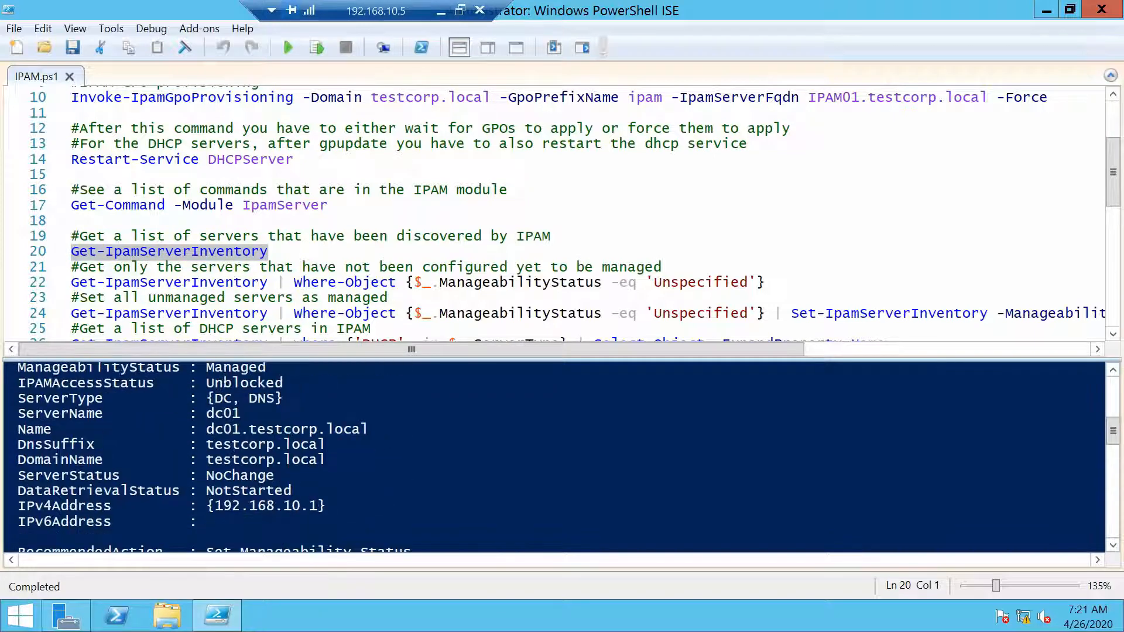
# Run the script line that filters Get-IpamServerInventory for ManageabilityStatus 'Unspecified' and review the listed servers in its output.
pyautogui.click(714, 282)
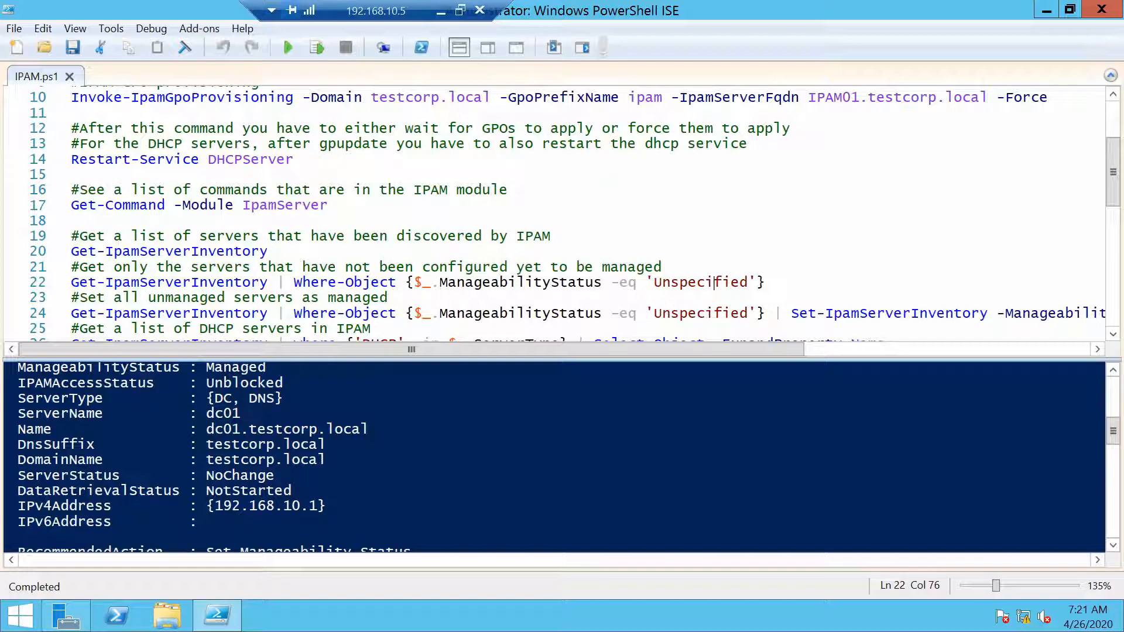
pyautogui.click(316, 48)
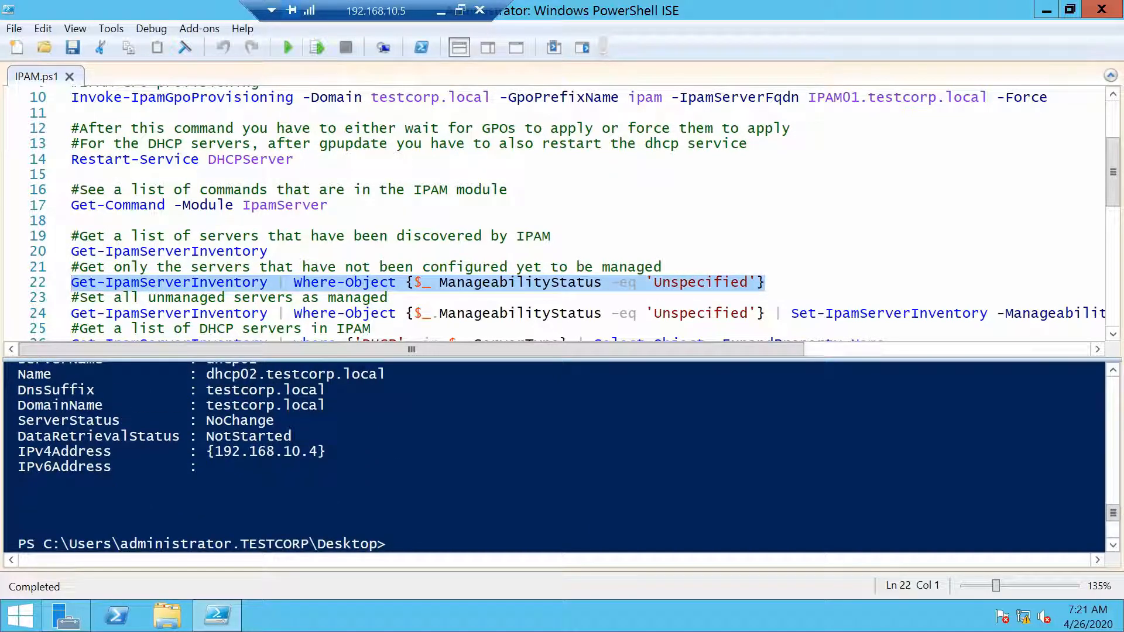
pyautogui.click(395, 544)
pyautogui.scroll(2, 555, 457)
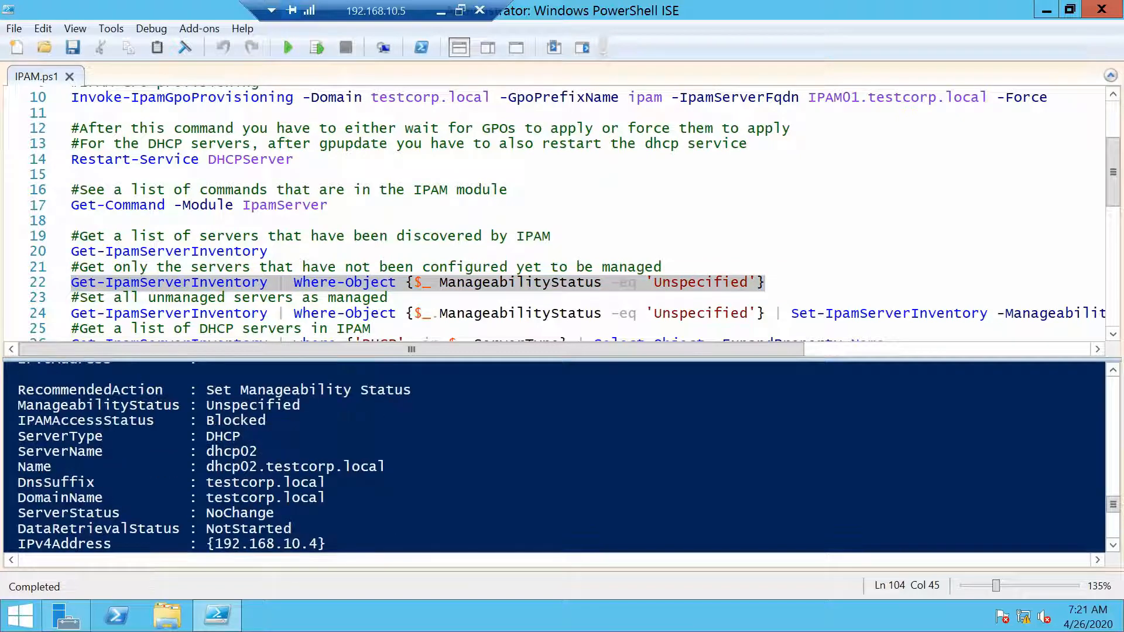
pyautogui.scroll(10, 555, 458)
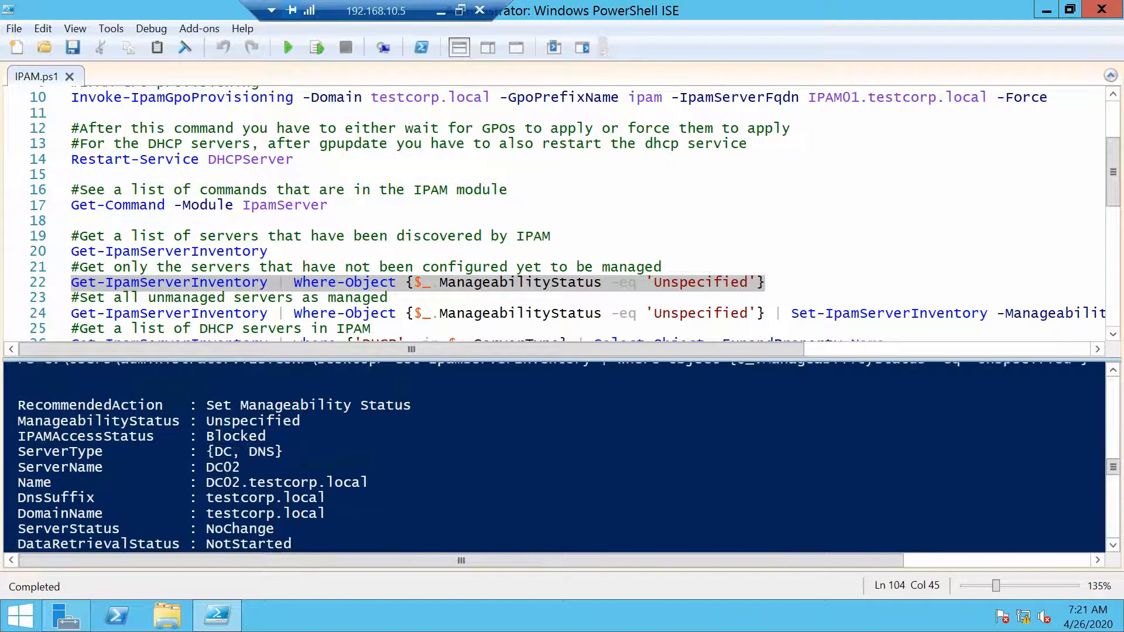
pyautogui.scroll(-1, 555, 457)
pyautogui.scroll(2, 554, 457)
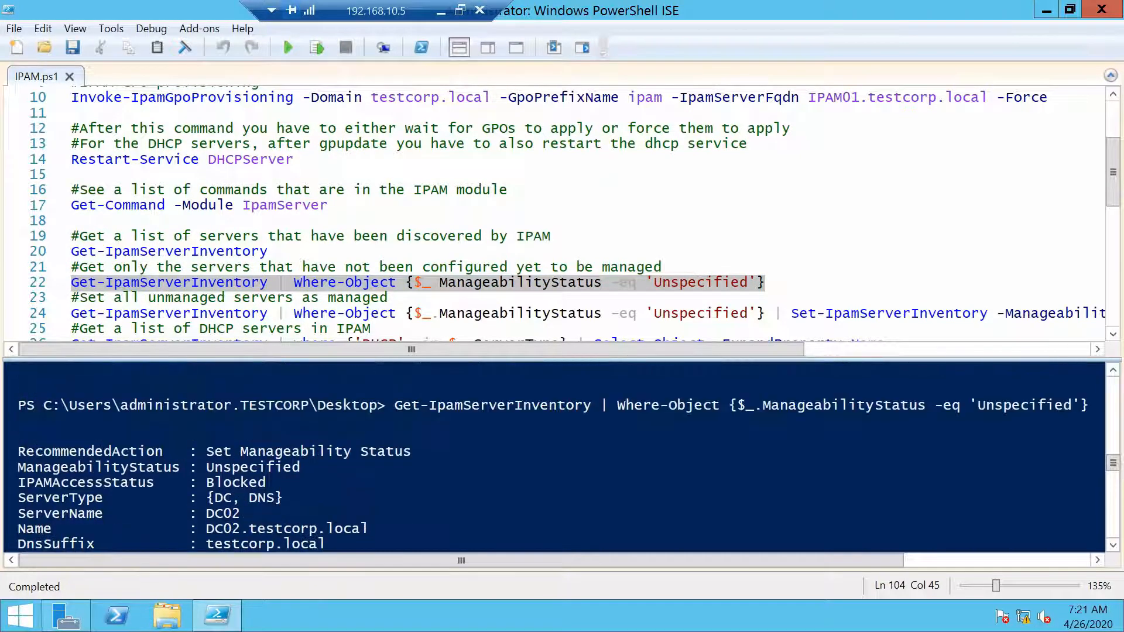
pyautogui.scroll(-2, 554, 458)
pyautogui.scroll(-2, 309, 301)
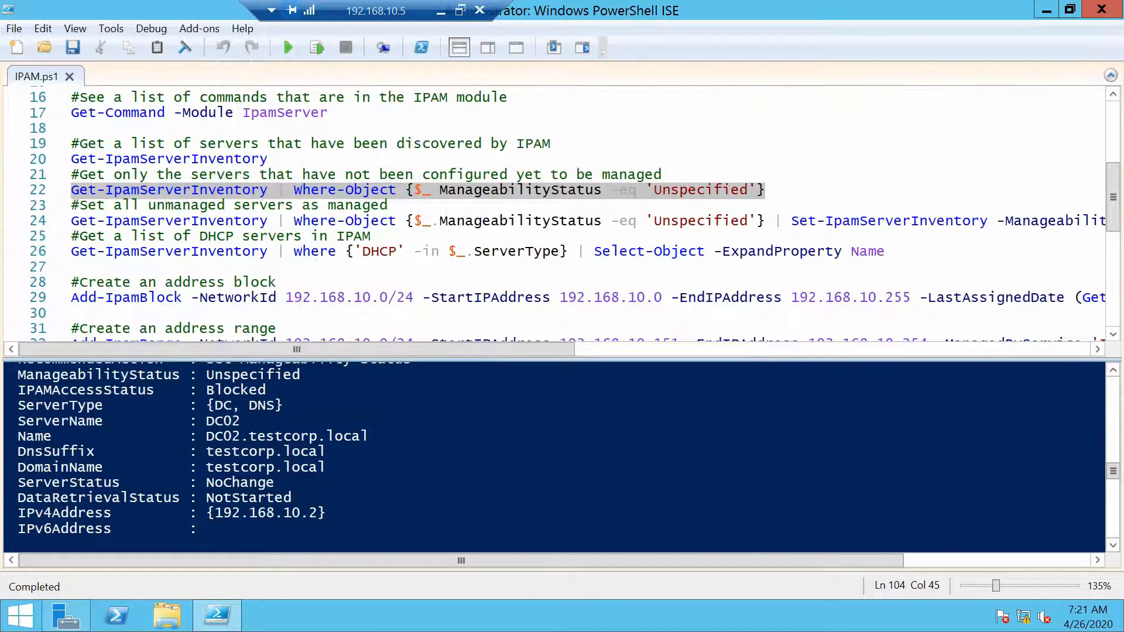
# Run the script line that sets all servers with Unspecified manageability to Managed, and reload the IPv4 inventory in Server Manager.
pyautogui.moveTo(568, 350); pyautogui.dragTo(800, 348)
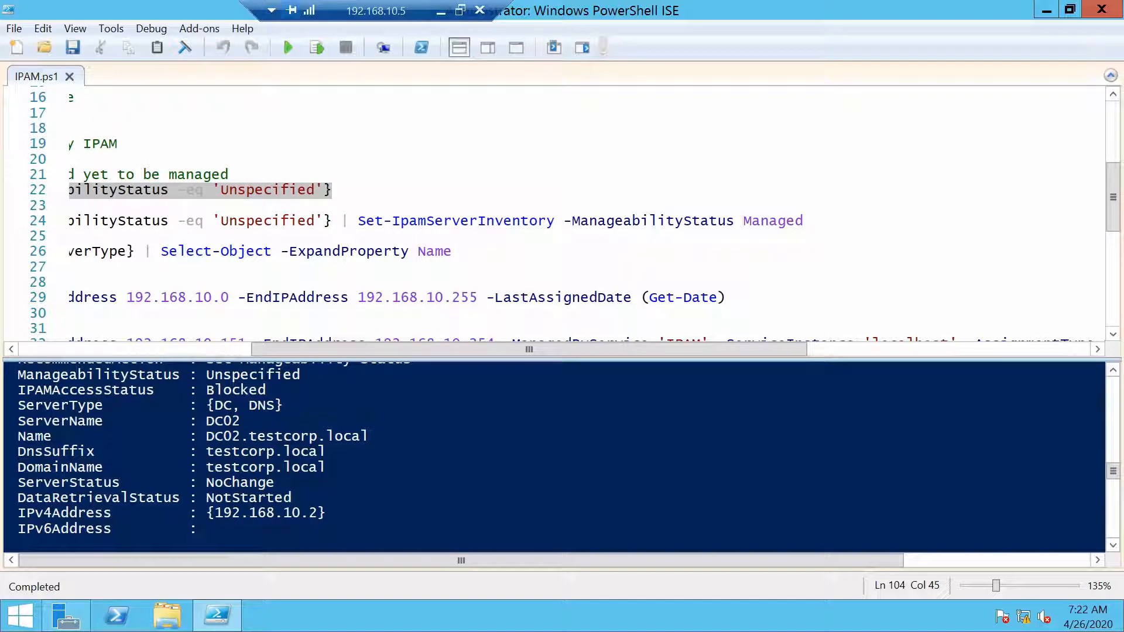
pyautogui.moveTo(803, 221); pyautogui.dragTo(710, 220)
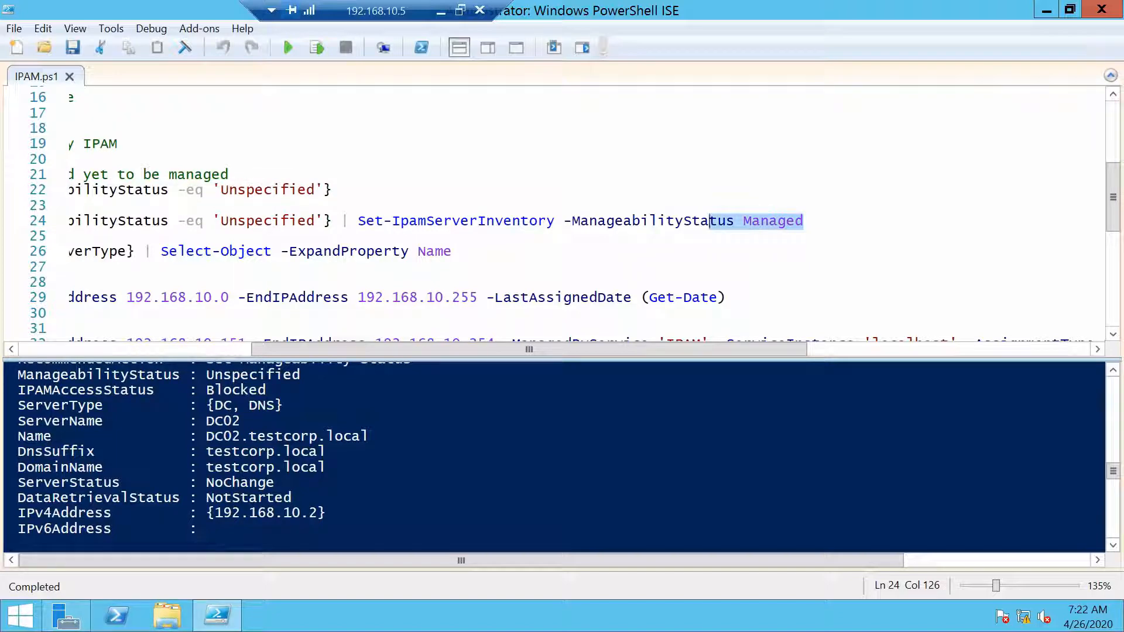
pyautogui.click(460, 220)
pyautogui.click(317, 47)
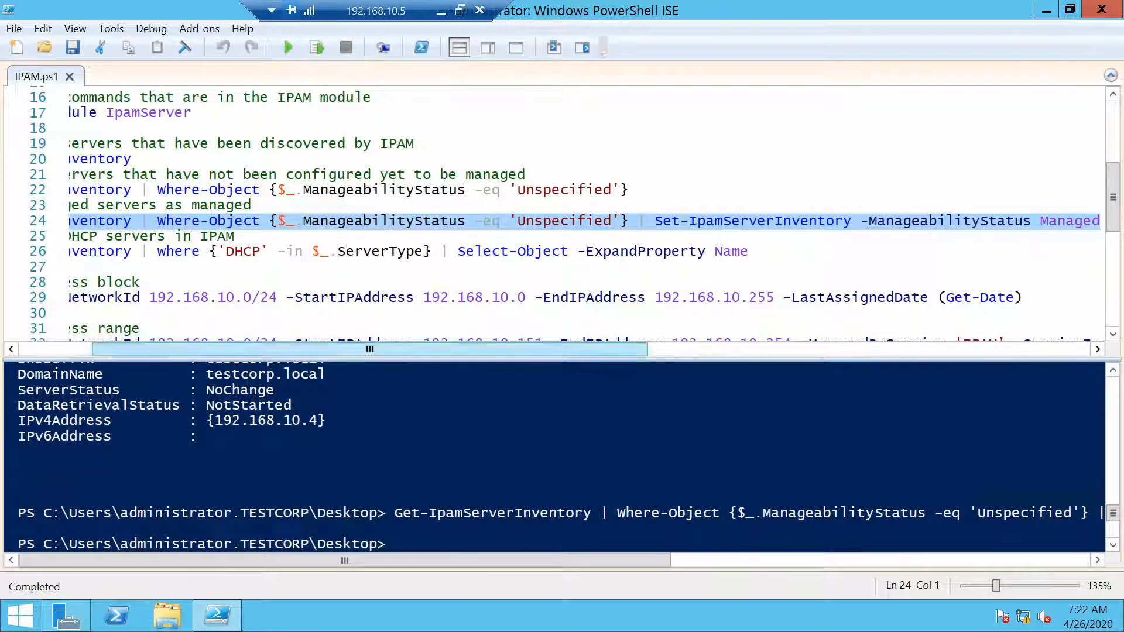
pyautogui.moveTo(358, 350); pyautogui.dragTo(285, 359)
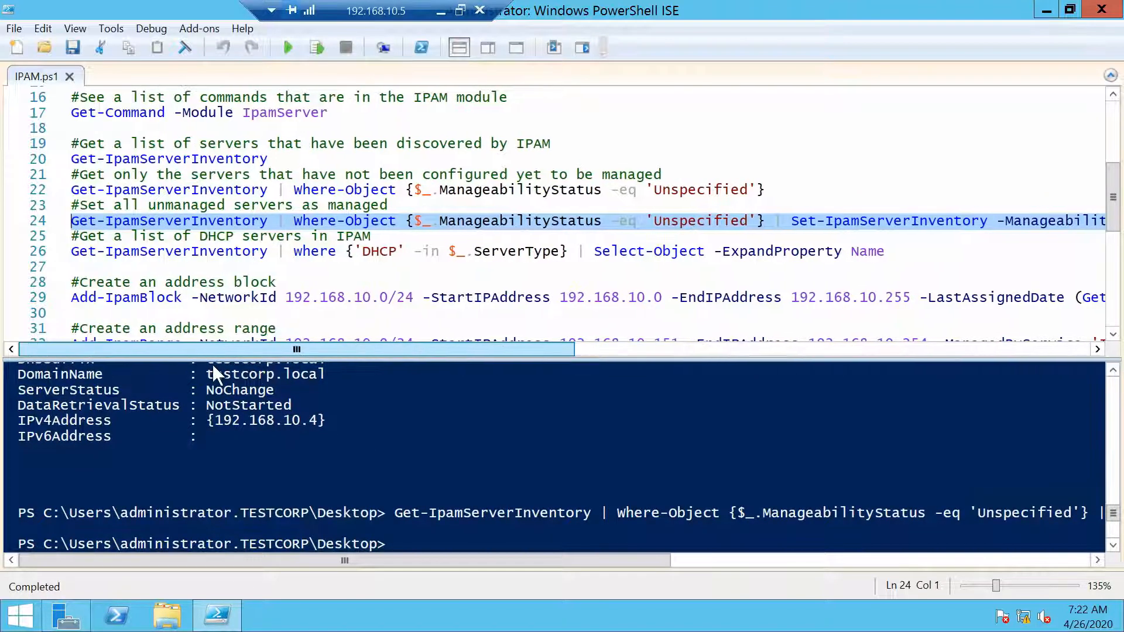
pyautogui.click(65, 615)
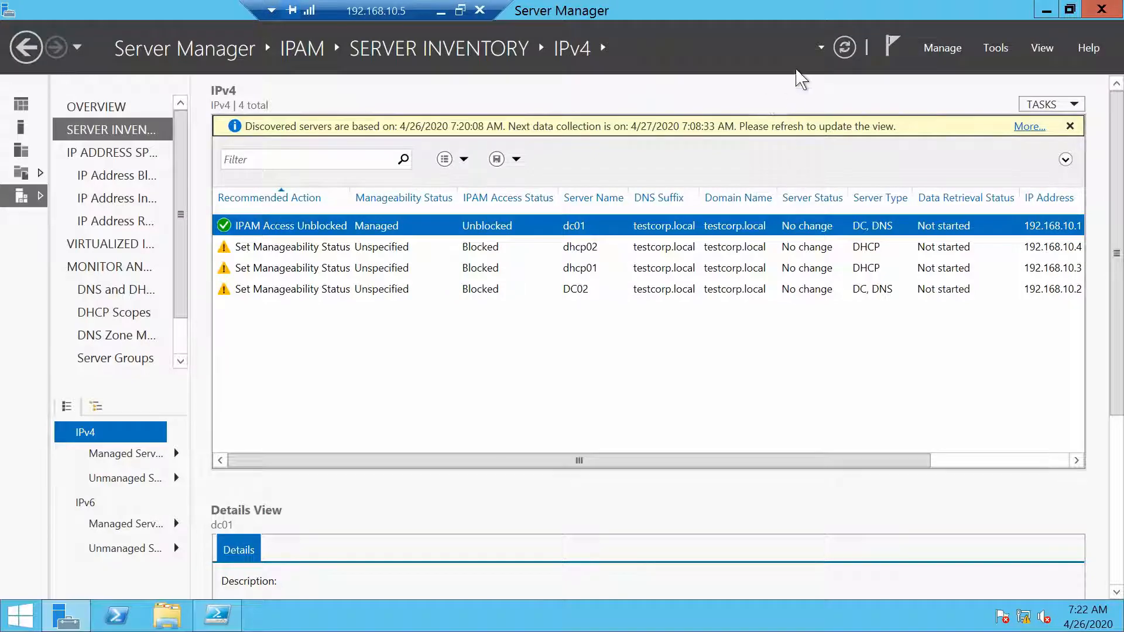
pyautogui.click(845, 47)
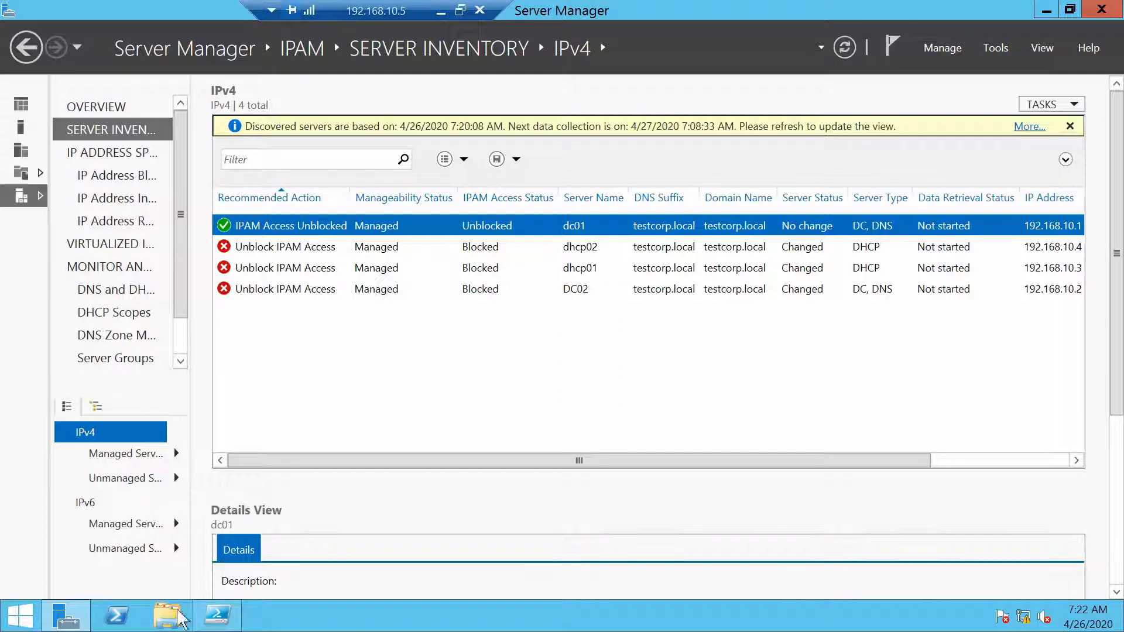
# In an administrator PowerShell window, run Invoke-Command -ScriptBlock {gpupdate /force} -ComputerName dc02,dhcp01,dhcp02.
pyautogui.rightClick(117, 615)
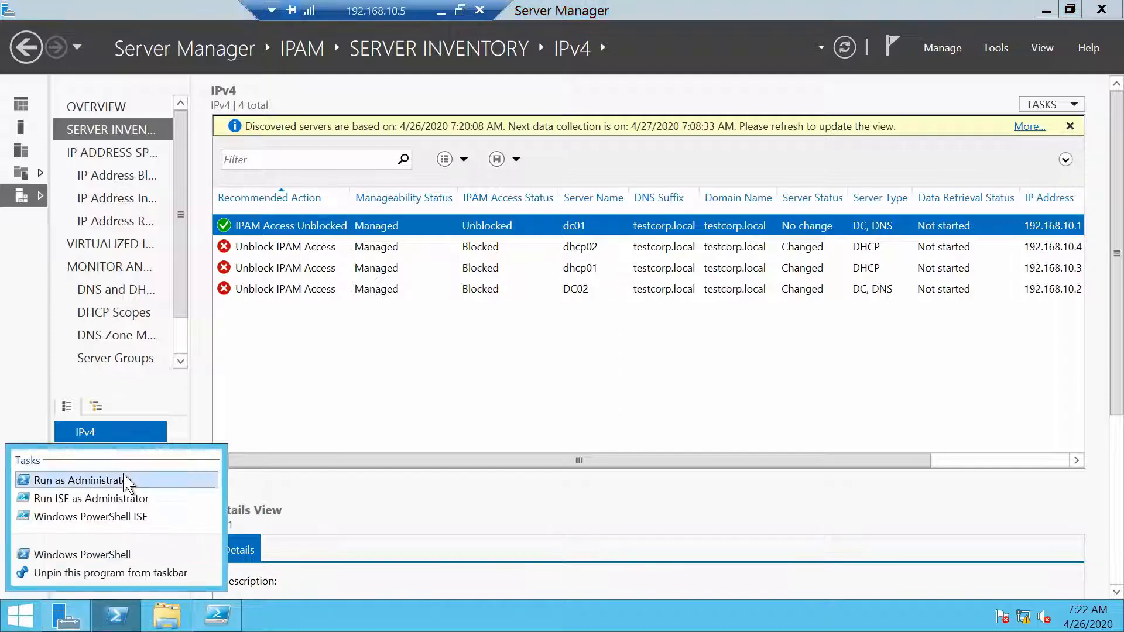
pyautogui.click(94, 480)
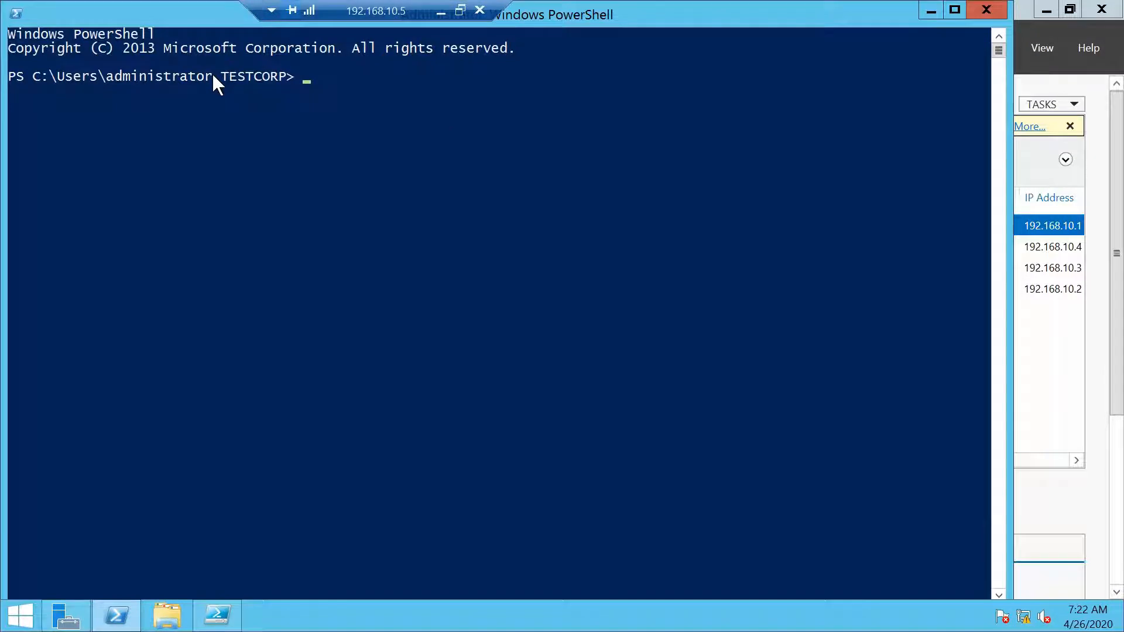
pyautogui.write('invoke-comma')
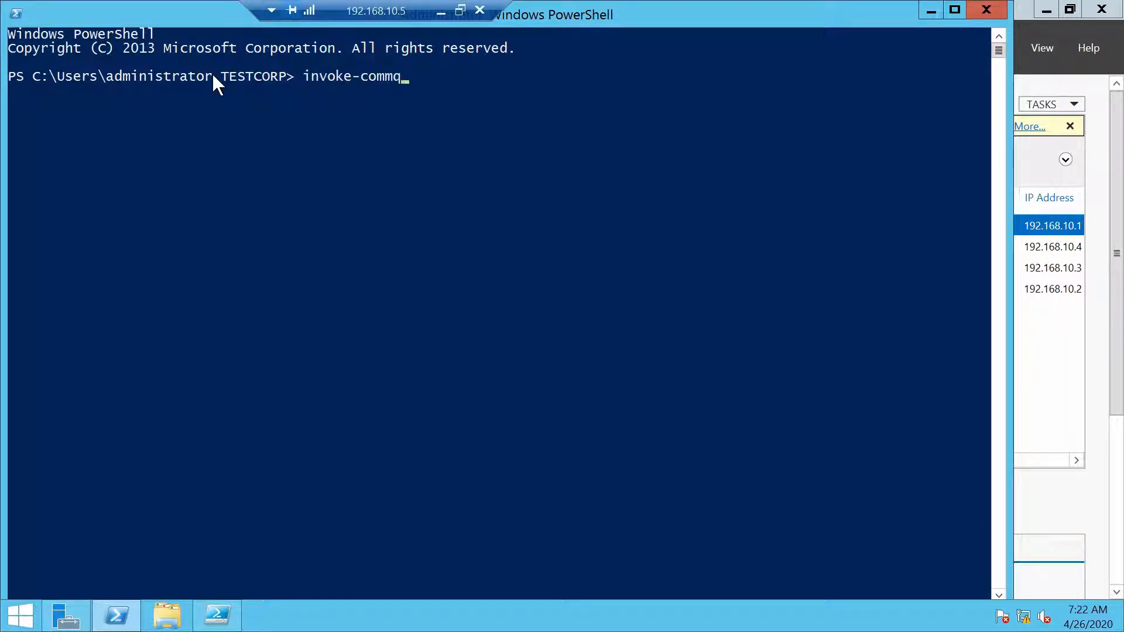
pyautogui.press('Tab')
pyautogui.write('-s')
pyautogui.press('Tab')
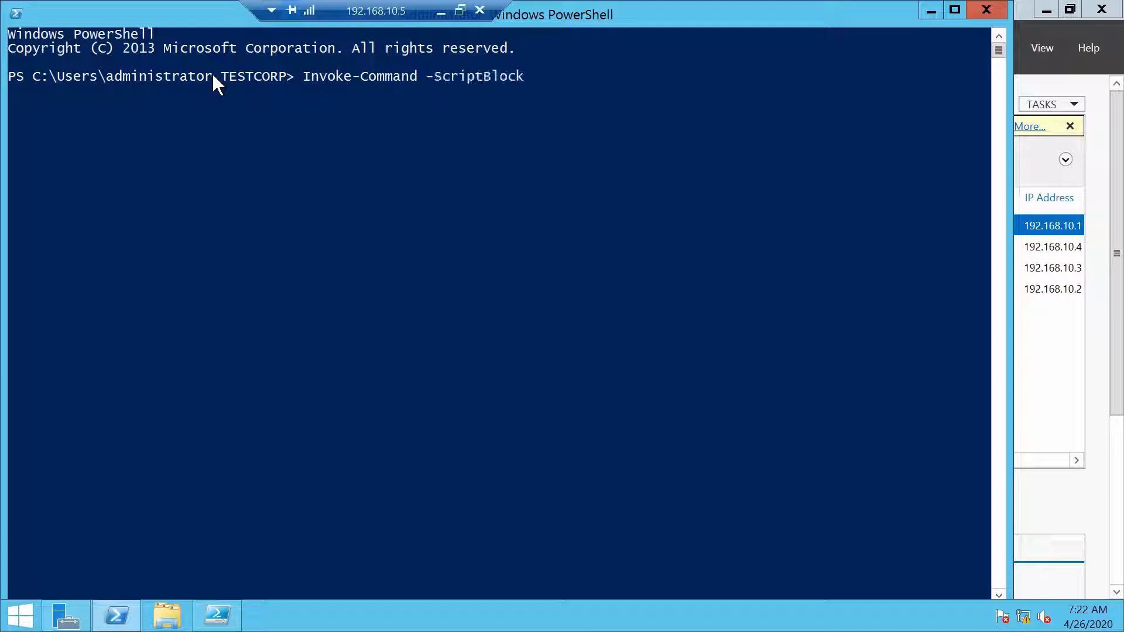
pyautogui.write('{}')
pyautogui.press('Left')
pyautogui.write('gpupdate /force')
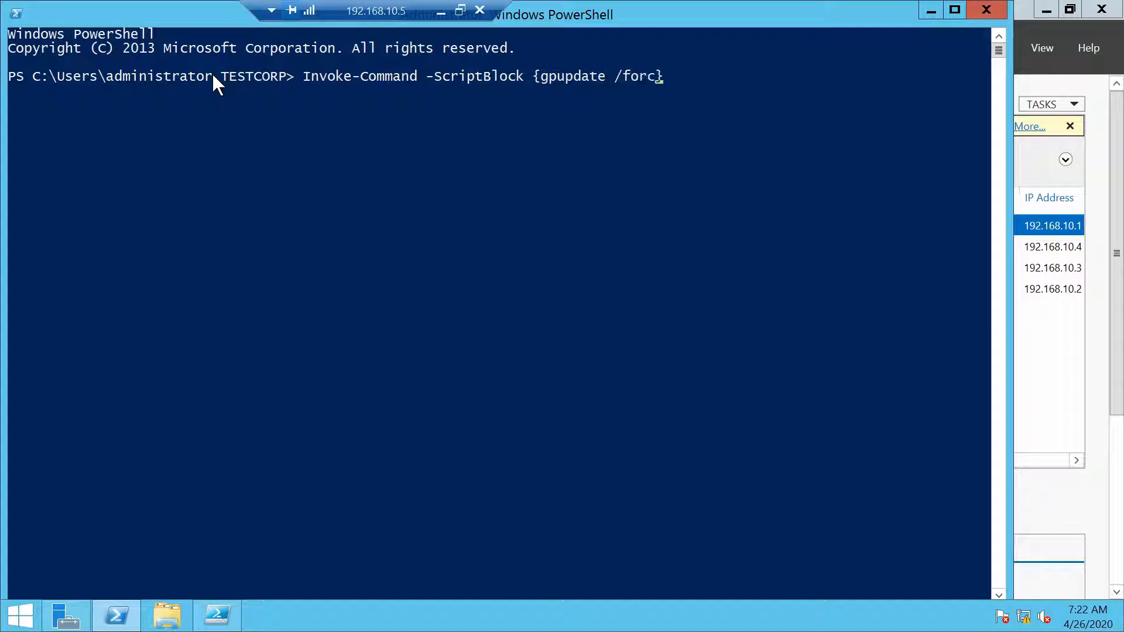
pyautogui.press('End')
pyautogui.write('-ComputerName')
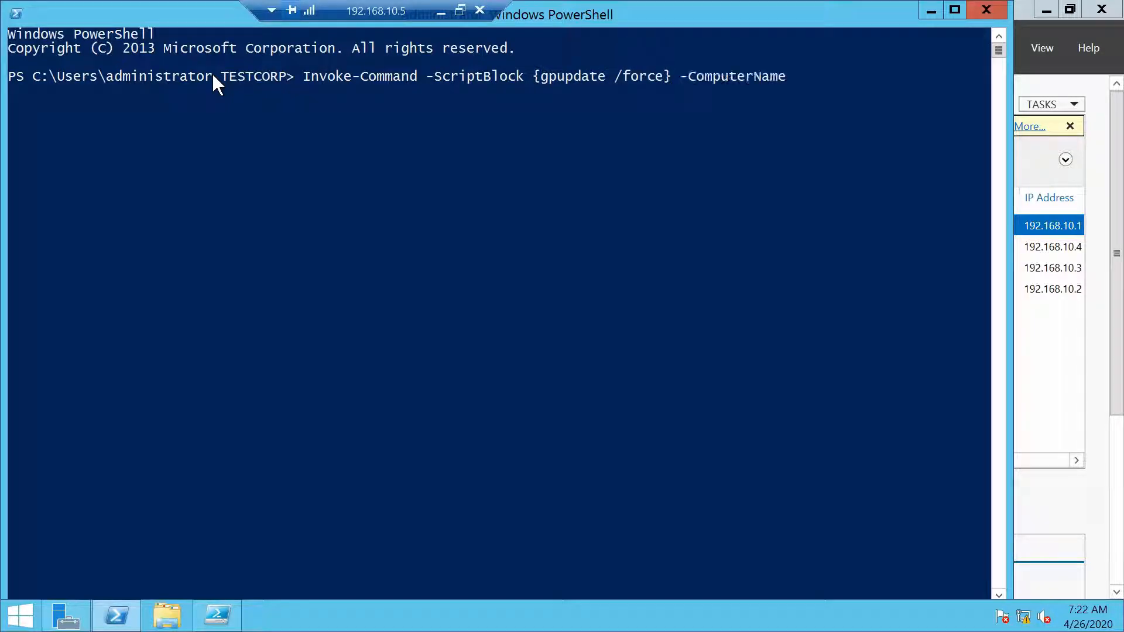
pyautogui.write(' dc02,dhcp0')
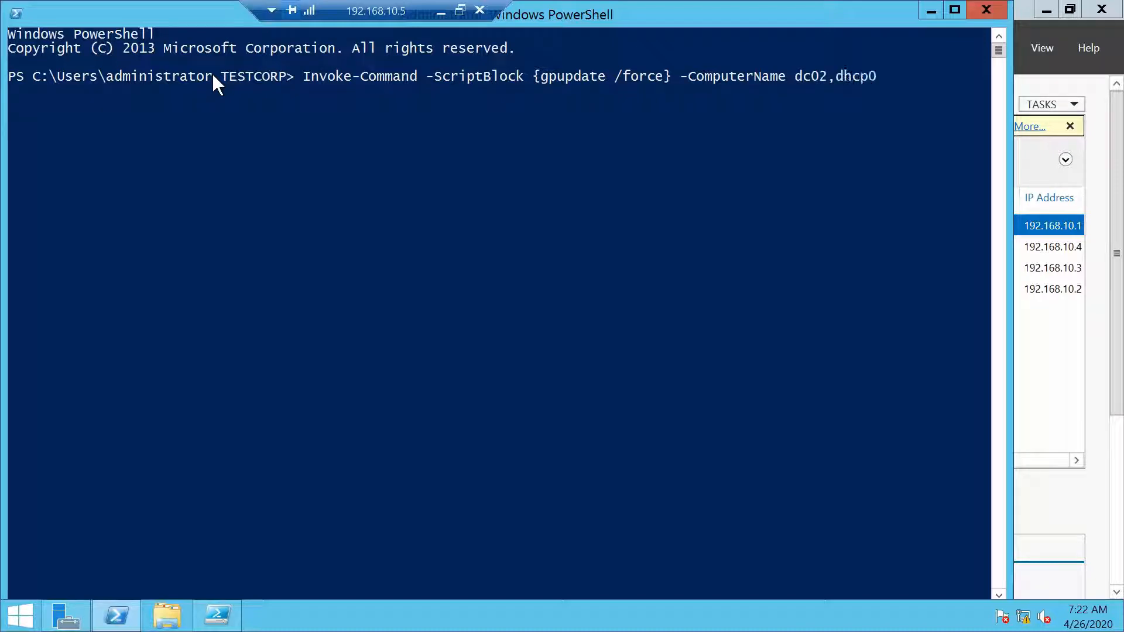
pyautogui.write('1,dhcp02')
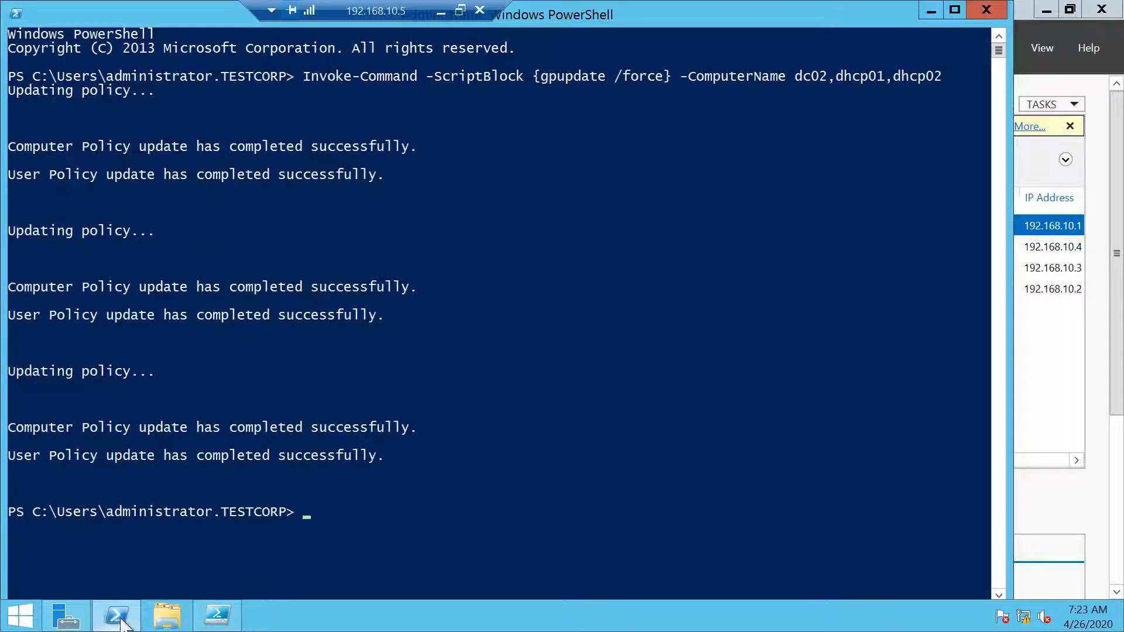
# Refresh the server access status of dhcp02, dhcp01 and DC02 in the IPAM inventory and check their access status.
pyautogui.click(66, 616)
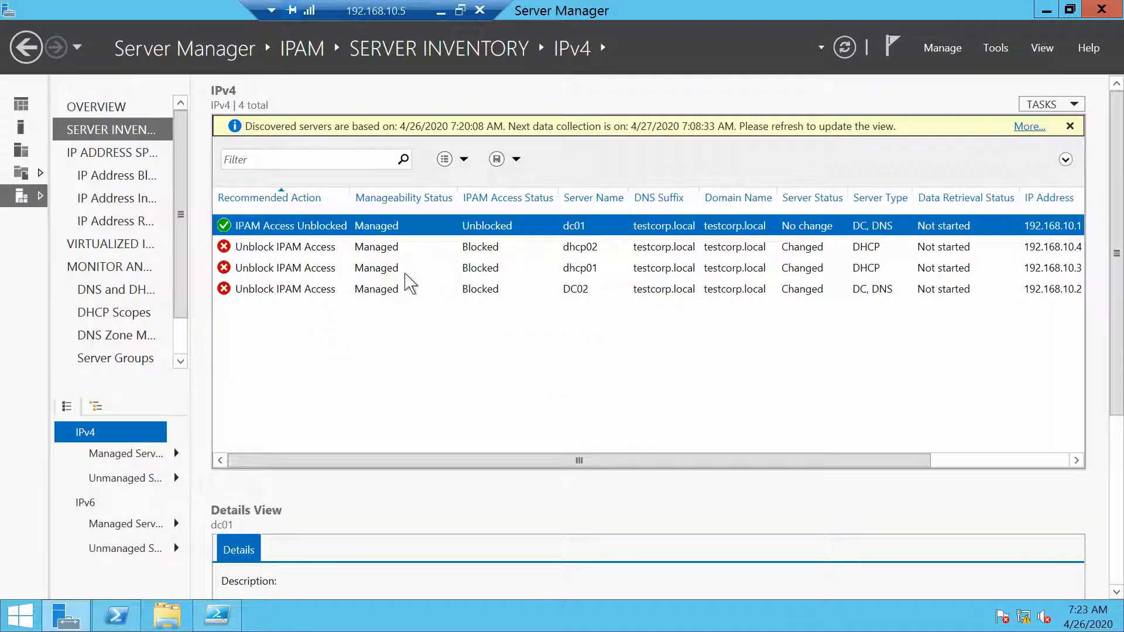
pyautogui.click(305, 248)
pyautogui.keyDown('shift'); pyautogui.click(316, 290); pyautogui.keyUp('shift')
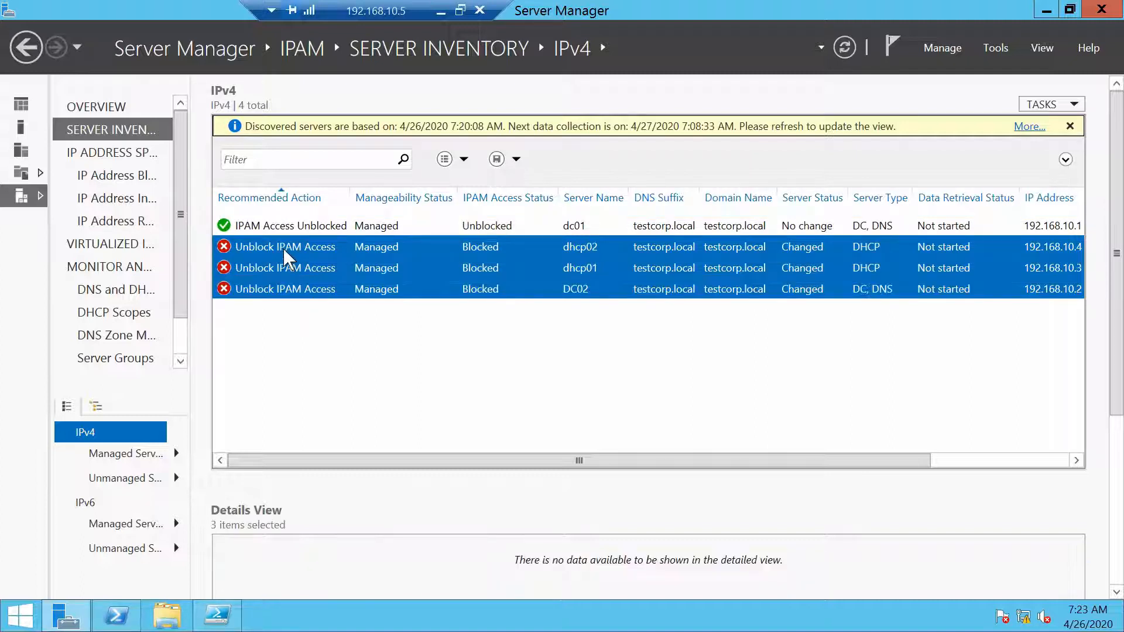
pyautogui.rightClick(288, 256)
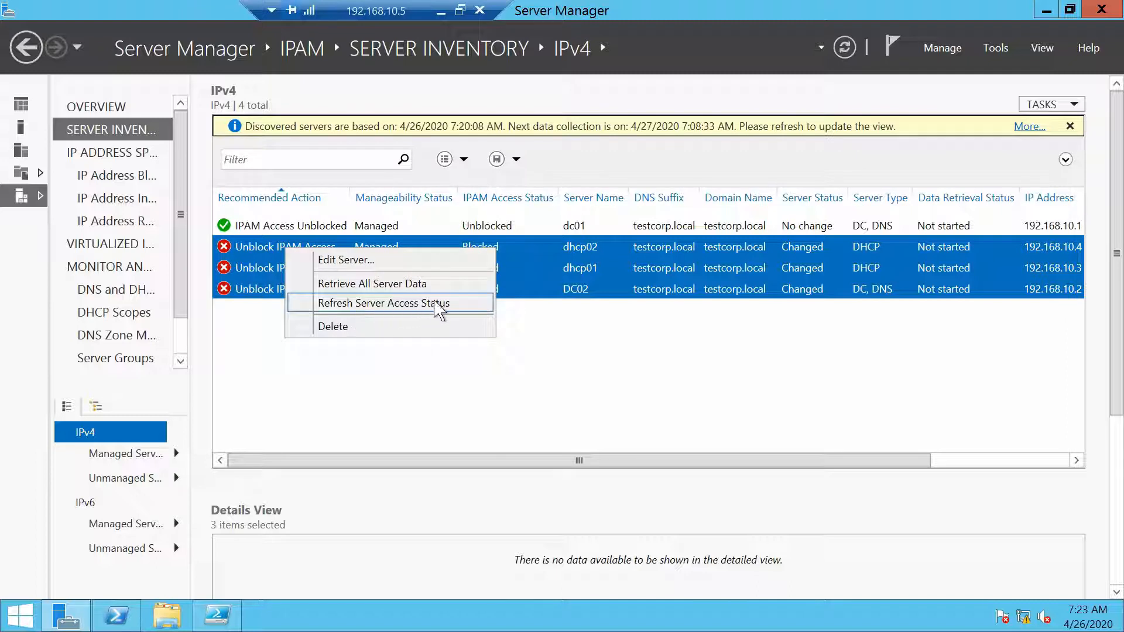
pyautogui.click(452, 310)
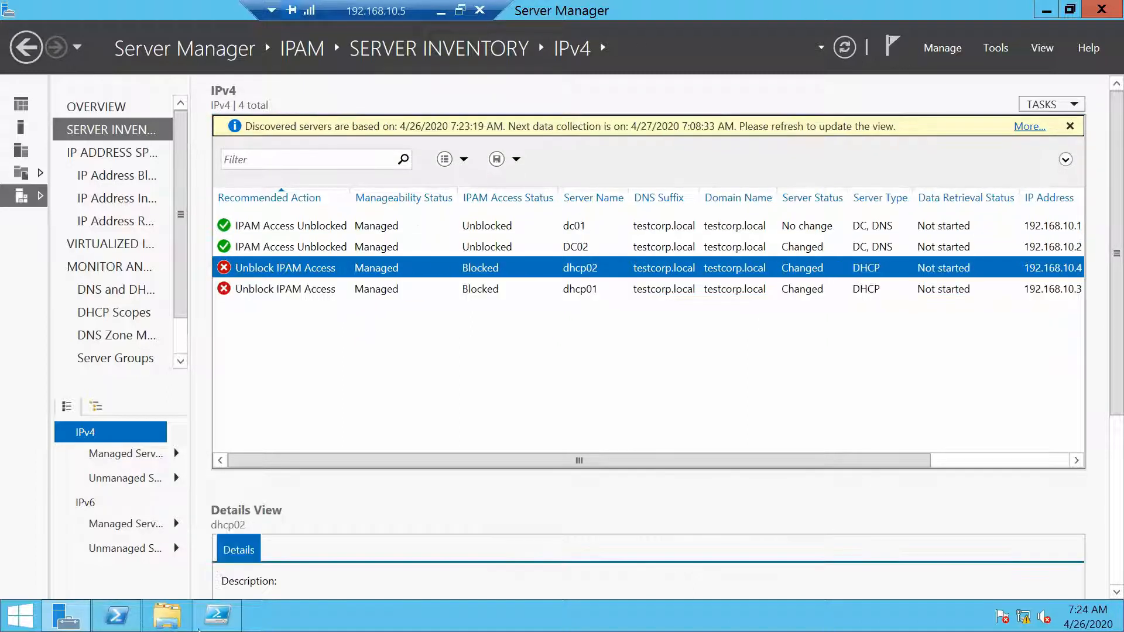
pyautogui.click(321, 229)
pyautogui.click(534, 249)
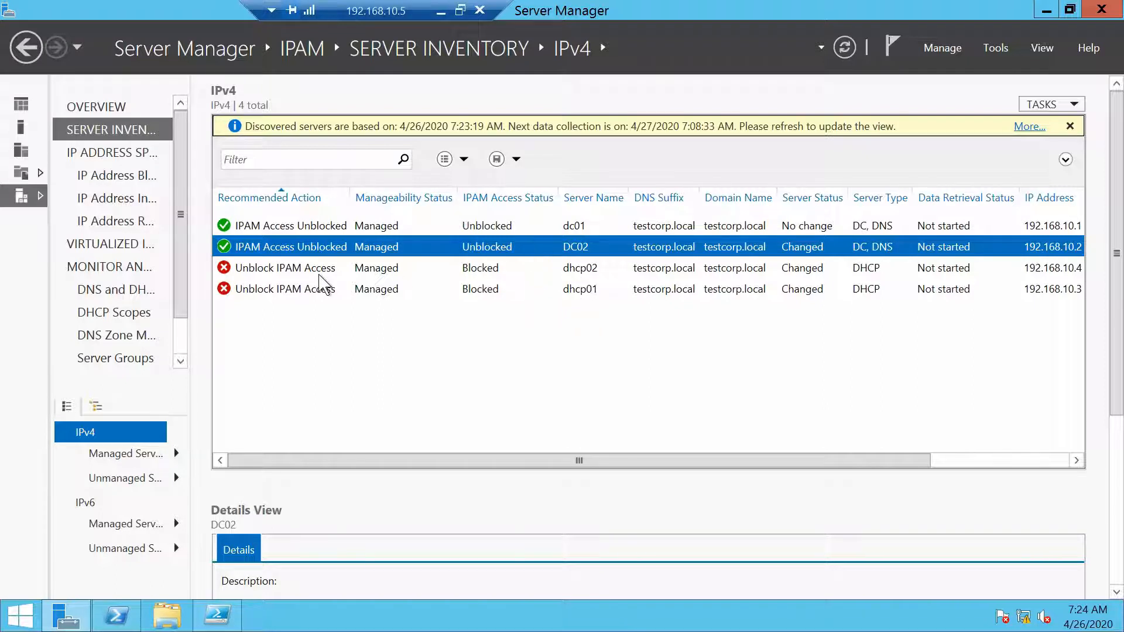
# Review the Add-DhcpServerSecurityGroup prerequisite in the IPAM script in PowerShell ISE and copy the Restart-Service DHCPServer command.
pyautogui.click(225, 624)
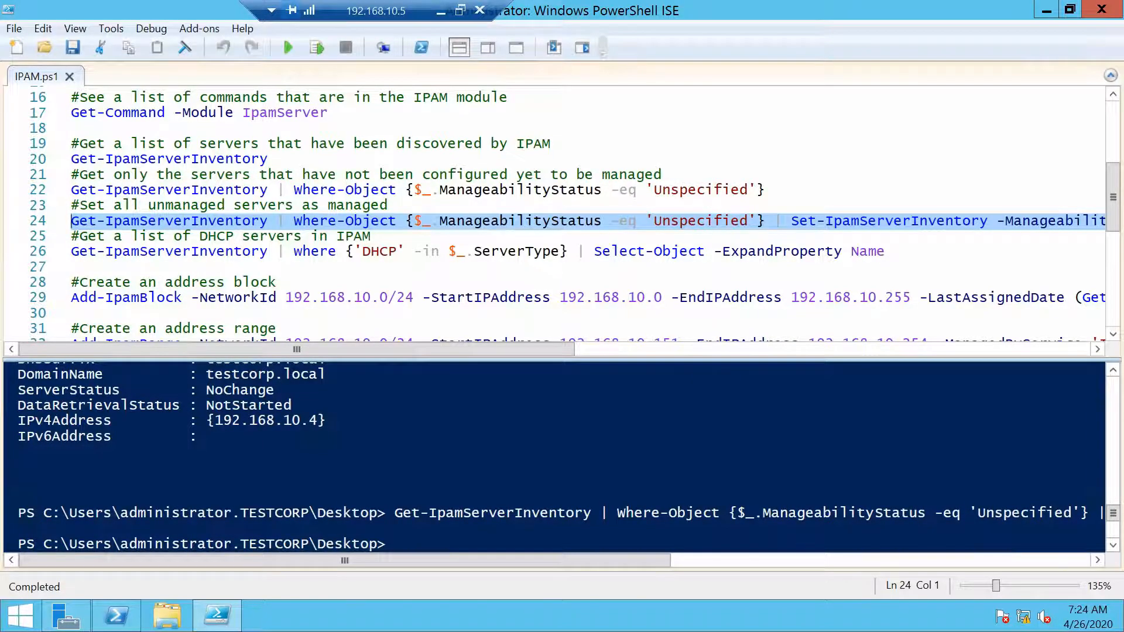
pyautogui.scroll(5, 574, 217)
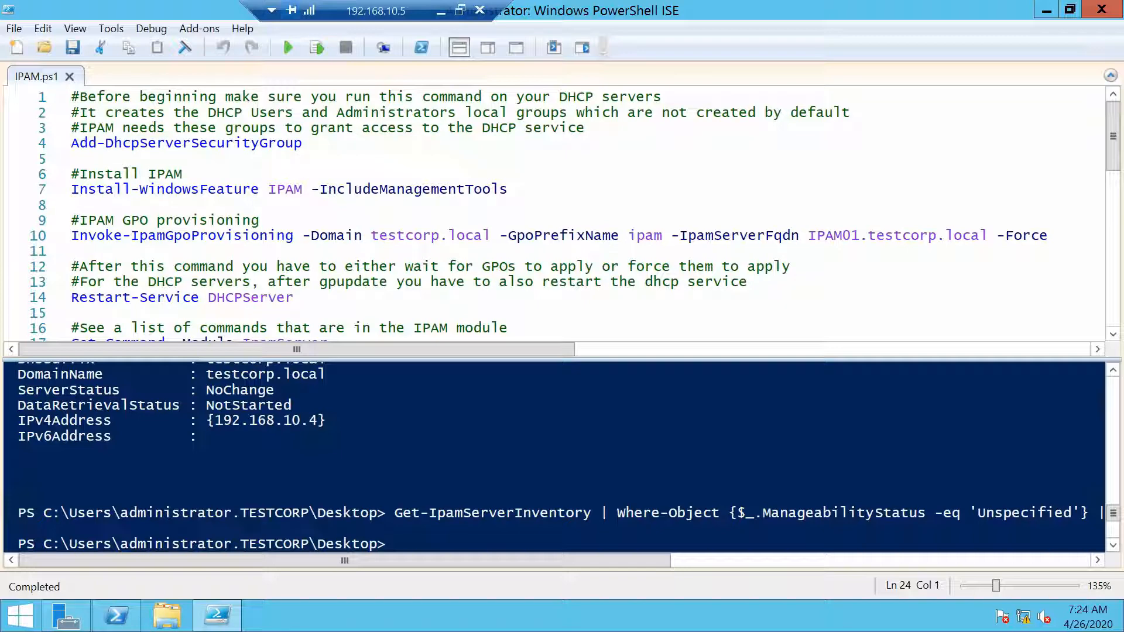
pyautogui.moveTo(303, 144); pyautogui.dragTo(71, 143)
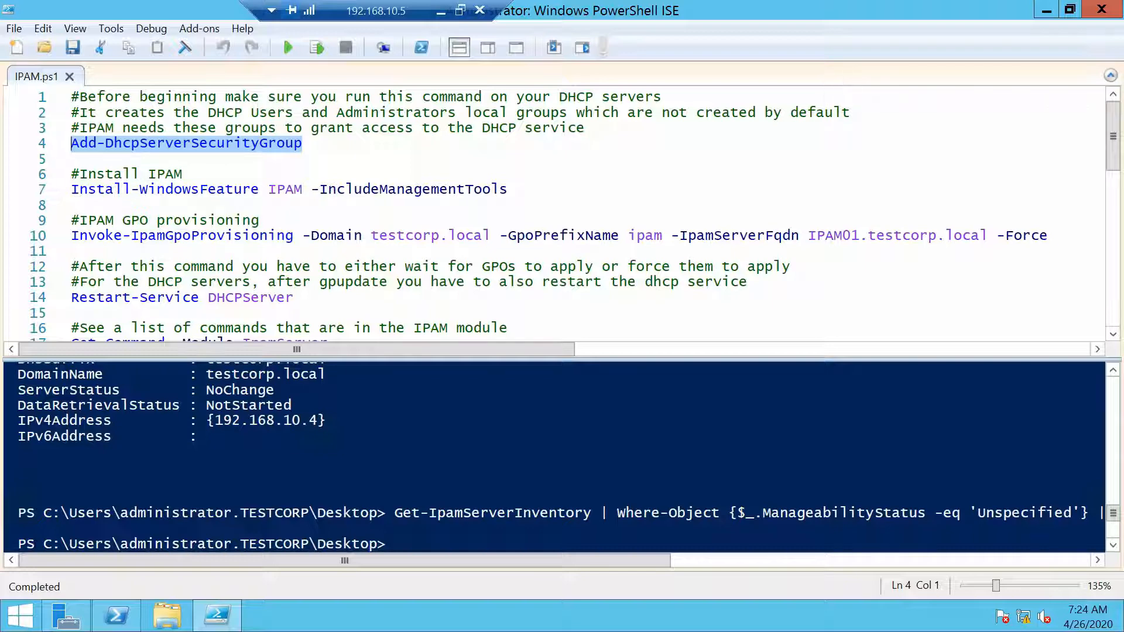
pyautogui.scroll(-3, 556, 211)
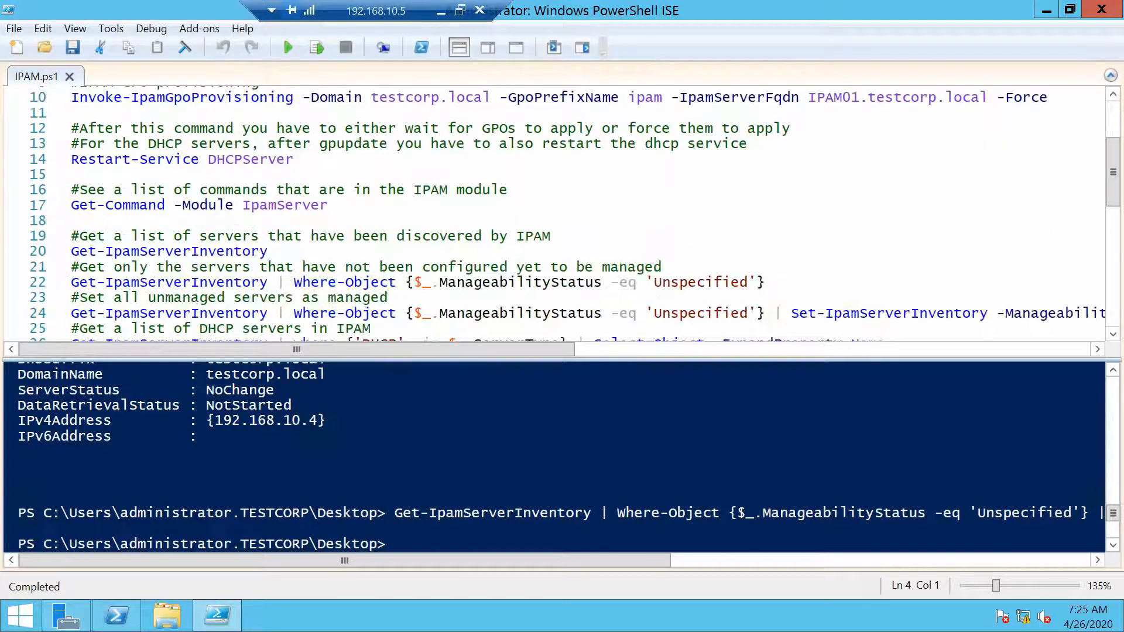
pyautogui.scroll(1, 556, 211)
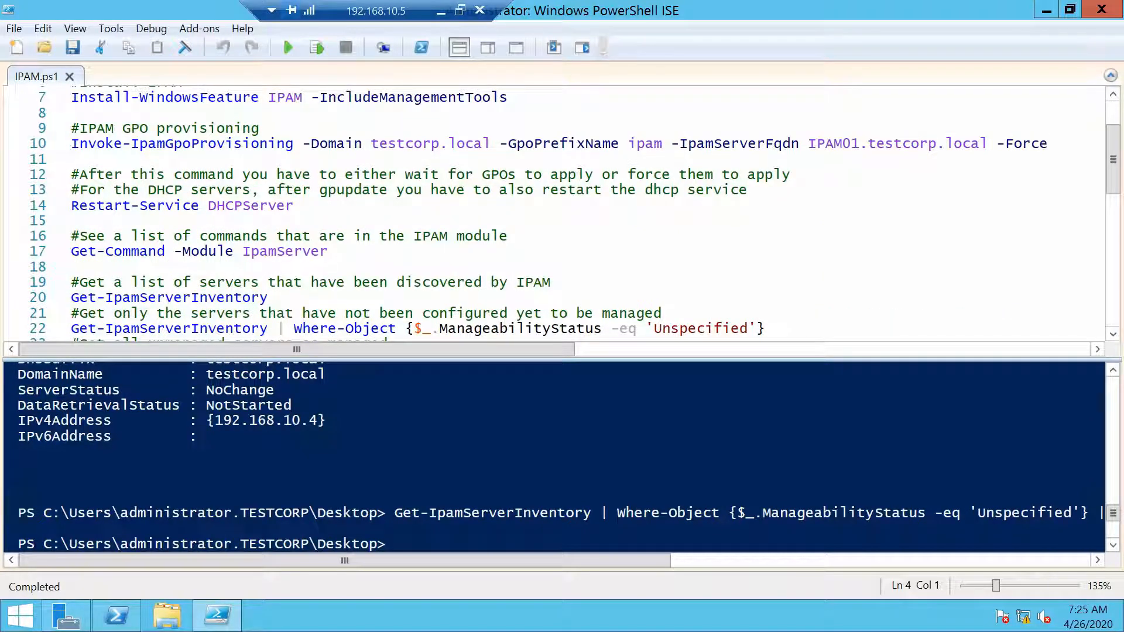
pyautogui.click(294, 205)
pyautogui.hotkey('shift', 'Home')
pyautogui.hotkey('ctrl', 'c')
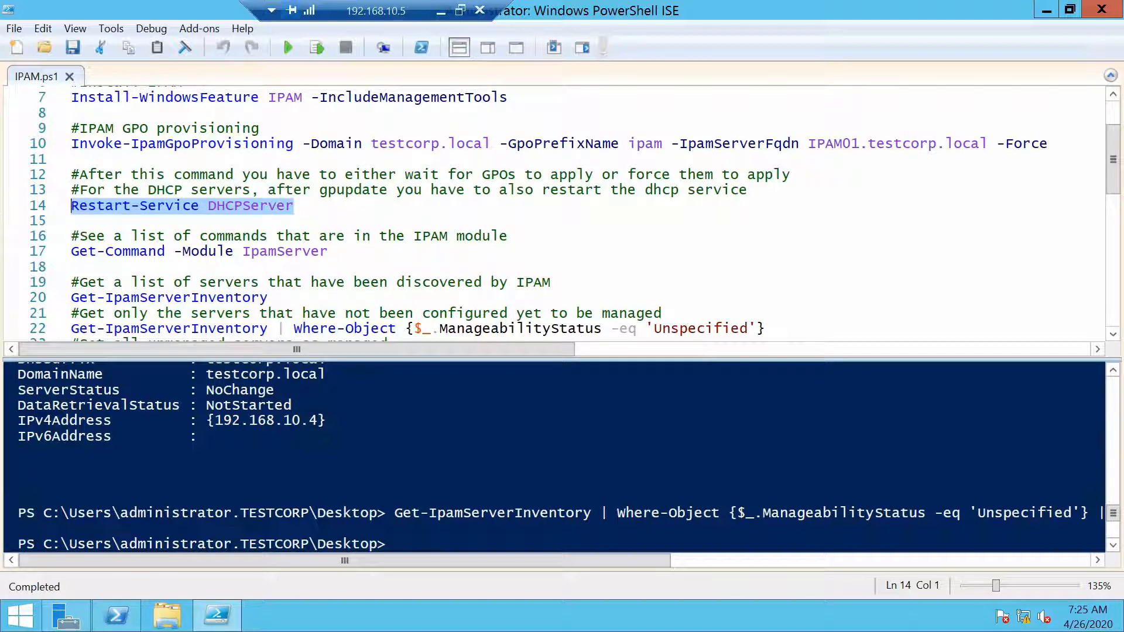
# Recall the Invoke-Command gpupdate line in the administrator PowerShell window and remove dc02 from its computer list.
pyautogui.click(119, 625)
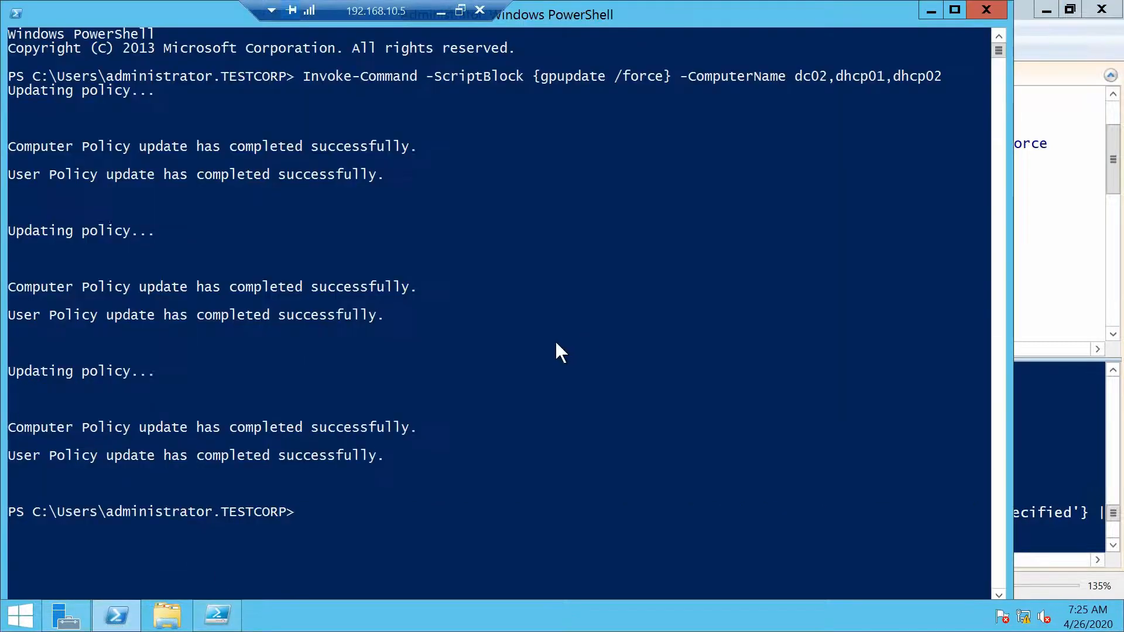
pyautogui.press('Up')
pyautogui.press('Left')
pyautogui.press('Left')
pyautogui.press('Left')
pyautogui.press('Left')
pyautogui.press('Left')
pyautogui.press('Left')
pyautogui.press('Left')
pyautogui.press('Left')
pyautogui.press('Left')
pyautogui.press('Left')
pyautogui.press('Left')
pyautogui.press('Left')
pyautogui.press('Left')
pyautogui.press('Left')
pyautogui.press('Left')
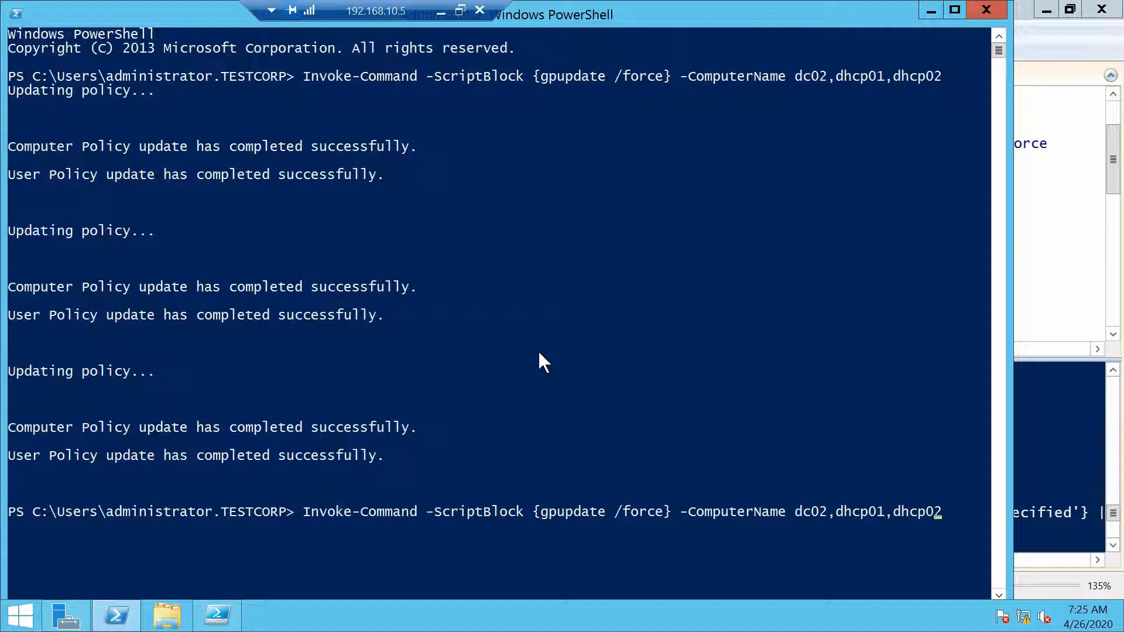
pyautogui.press('Right')
pyautogui.press('Right')
pyautogui.press('BackSpace')
pyautogui.press('BackSpace')
pyautogui.press('BackSpace')
pyautogui.press('BackSpace')
pyautogui.press('BackSpace')
pyautogui.press('Left')
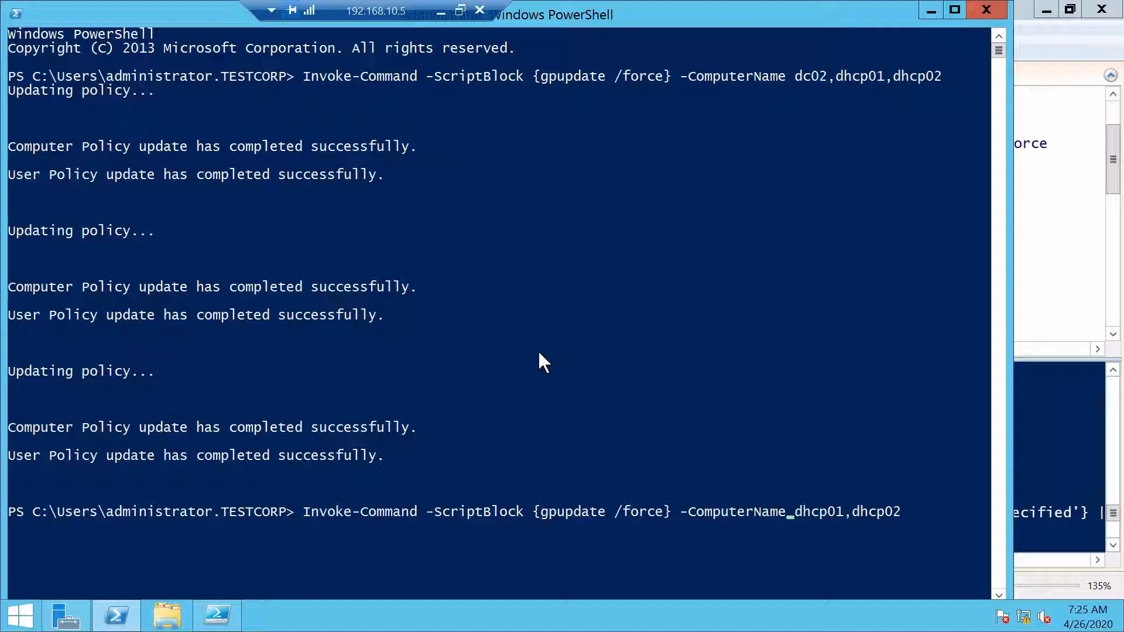
# Replace gpupdate /force in the recalled Invoke-Command line with the copied Restart-Service DHCPServer and run it on dhcp01 and dhcp02.
pyautogui.press('Left')
pyautogui.press('Left')
pyautogui.press('Left')
pyautogui.press('Left')
pyautogui.press('Left')
pyautogui.press('Left')
pyautogui.press('Left')
pyautogui.press('Left')
pyautogui.press('Left')
pyautogui.press('Left')
pyautogui.press('Left')
pyautogui.press('Left')
pyautogui.press('Left')
pyautogui.press('Left')
pyautogui.press('Left')
pyautogui.press('BackSpace')
pyautogui.press('BackSpace')
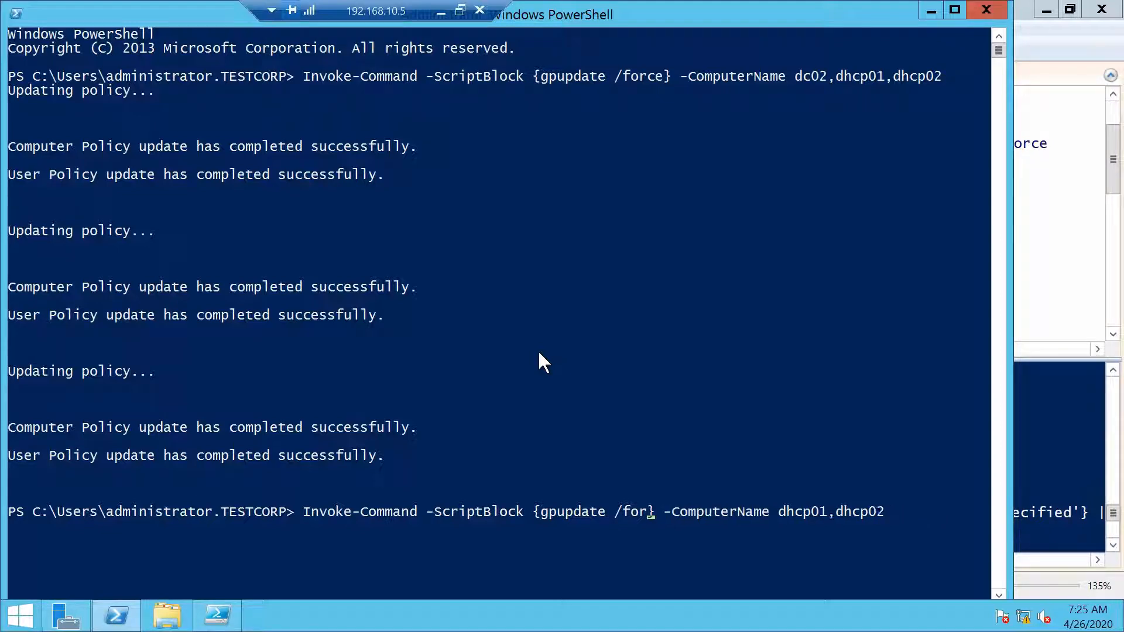
pyautogui.press('BackSpace')
pyautogui.press('BackSpace')
pyautogui.press('BackSpace')
pyautogui.press('BackSpace')
pyautogui.press('BackSpace')
pyautogui.press('BackSpace')
pyautogui.press('BackSpace')
pyautogui.press('BackSpace')
pyautogui.press('BackSpace')
pyautogui.press('BackSpace')
pyautogui.press('BackSpace')
pyautogui.press('BackSpace')
pyautogui.press('BackSpace')
pyautogui.hotkey('ctrl', 'v')
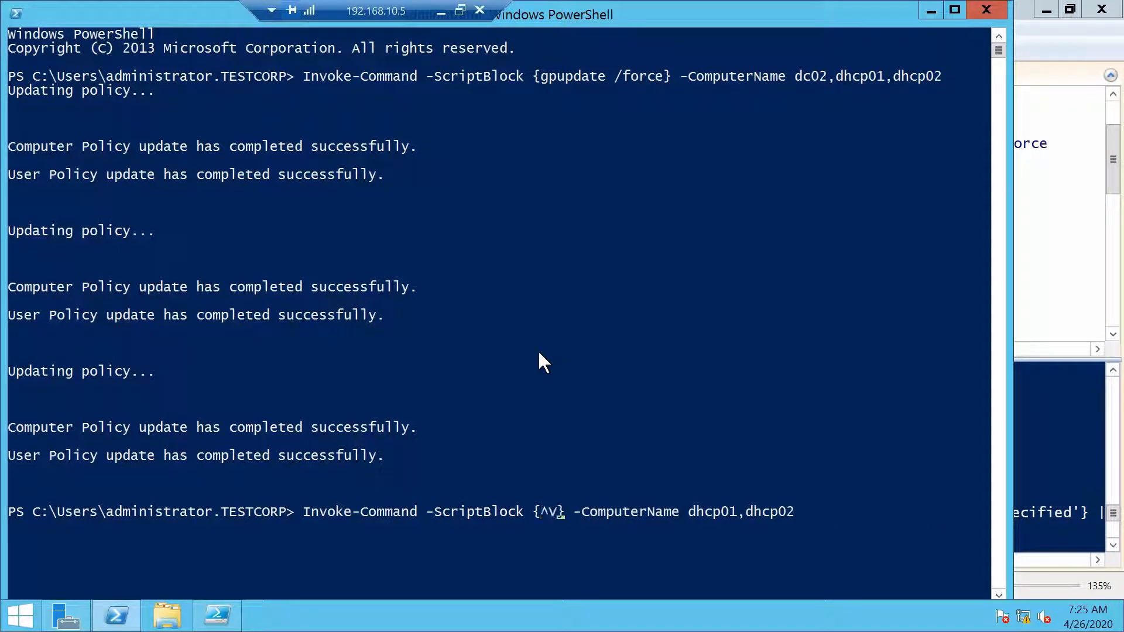
pyautogui.press('BackSpace')
pyautogui.press('BackSpace')
pyautogui.press('BackSpace')
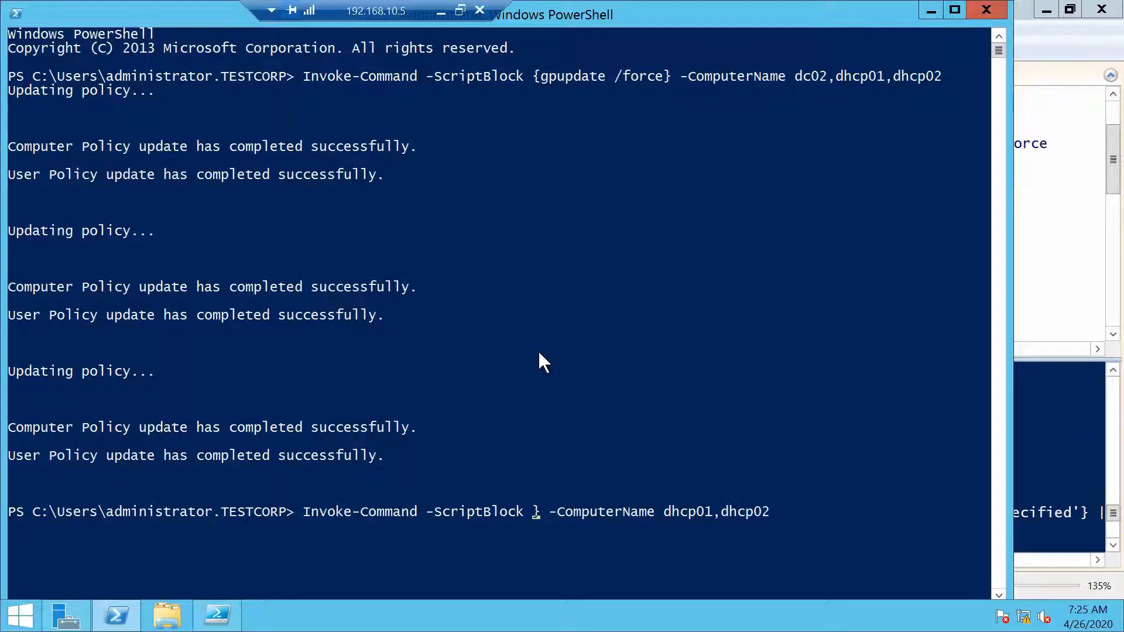
pyautogui.write('{')
pyautogui.rightClick(662, 391)
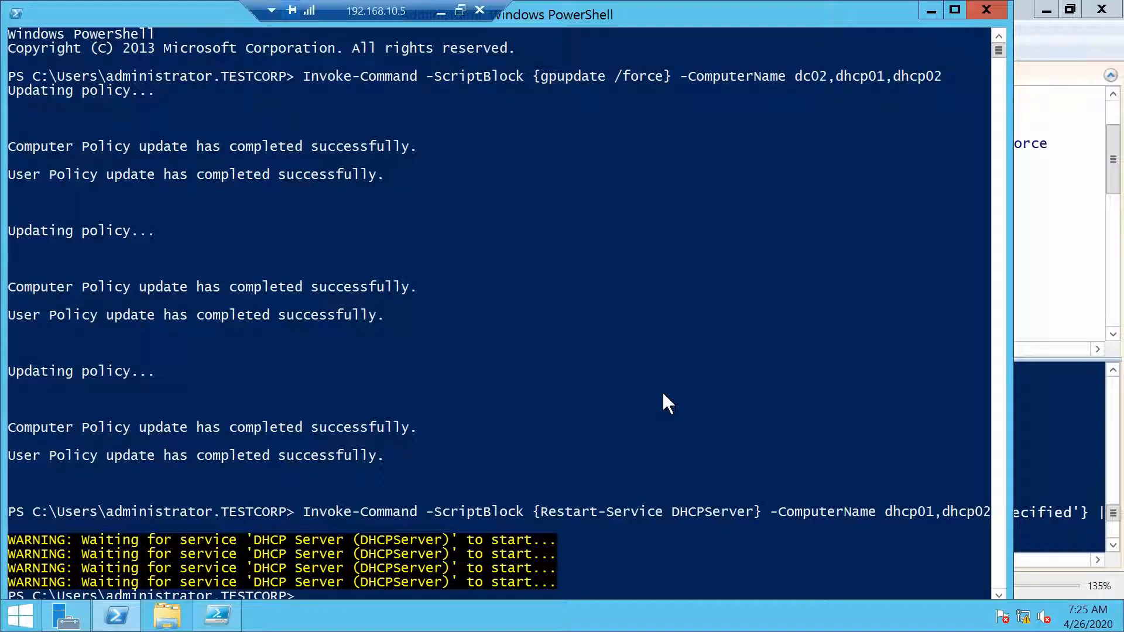
# Switch to Server Manager, refresh the server access status of dhcp01 and dhcp02 in the IPAM inventory, and reload the view.
pyautogui.click(66, 615)
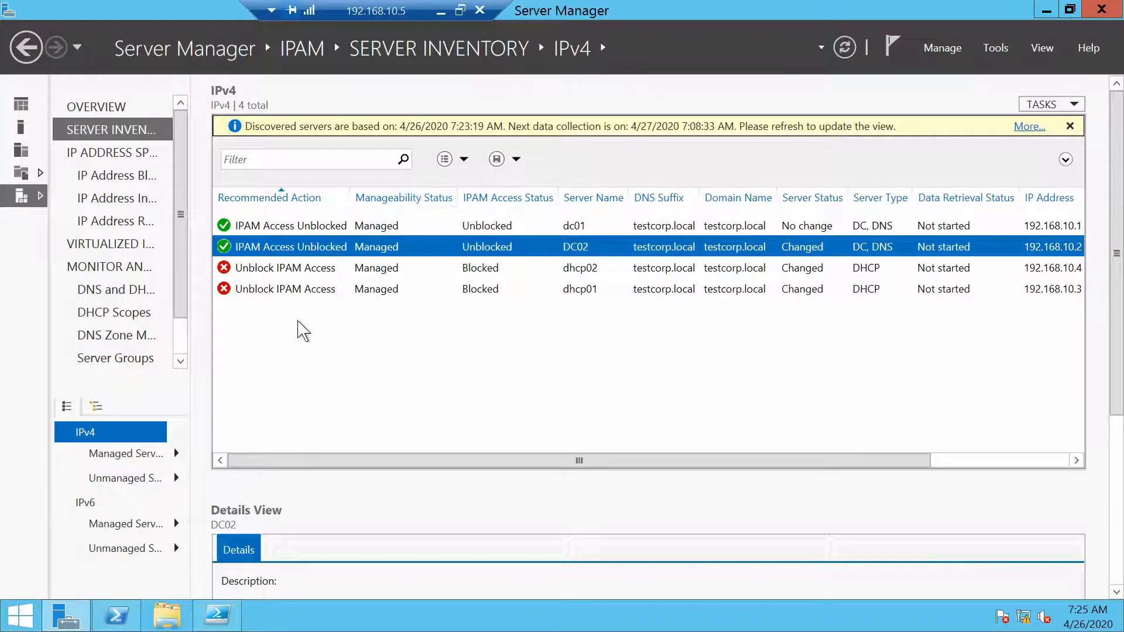
pyautogui.click(320, 289)
pyautogui.keyDown('shift'); pyautogui.click(316, 269); pyautogui.keyUp('shift')
pyautogui.rightClick(314, 268)
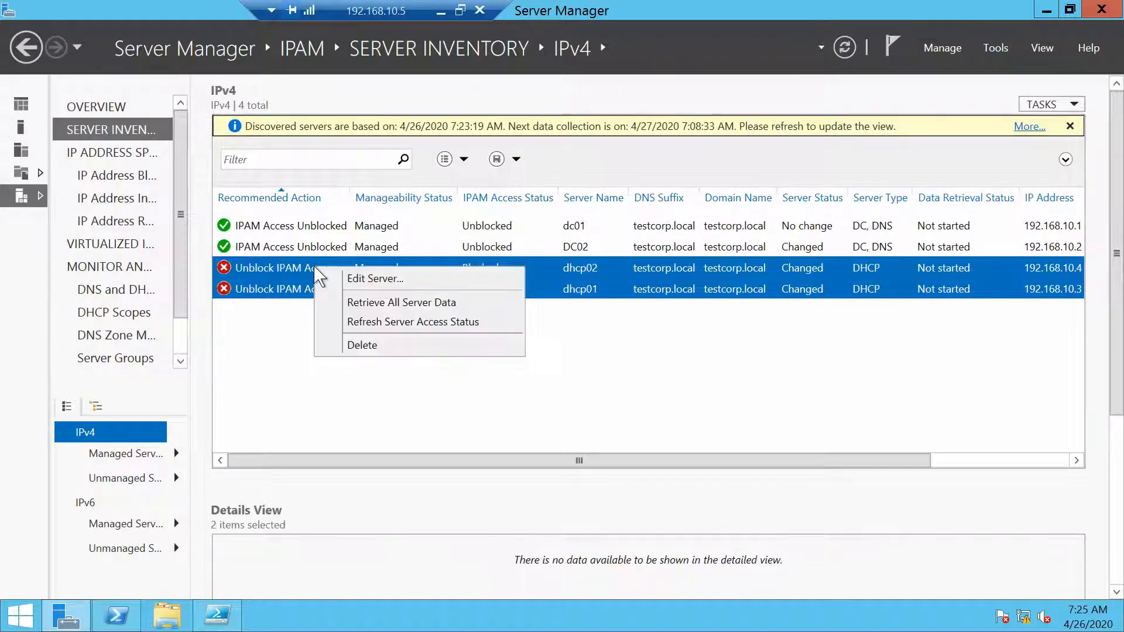
pyautogui.click(376, 324)
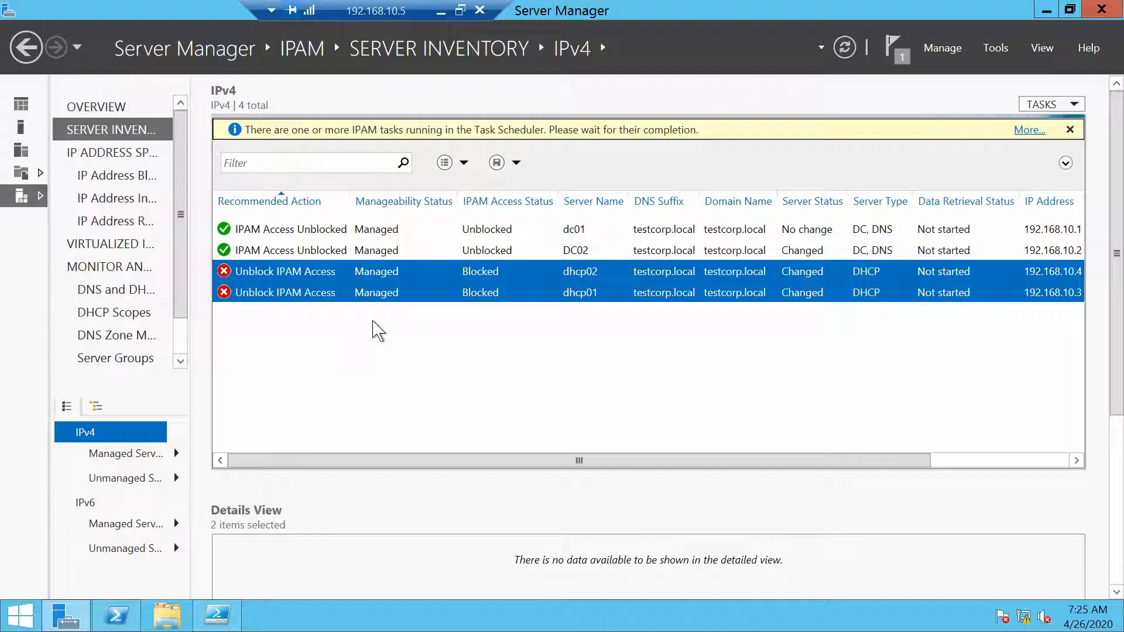
pyautogui.click(844, 47)
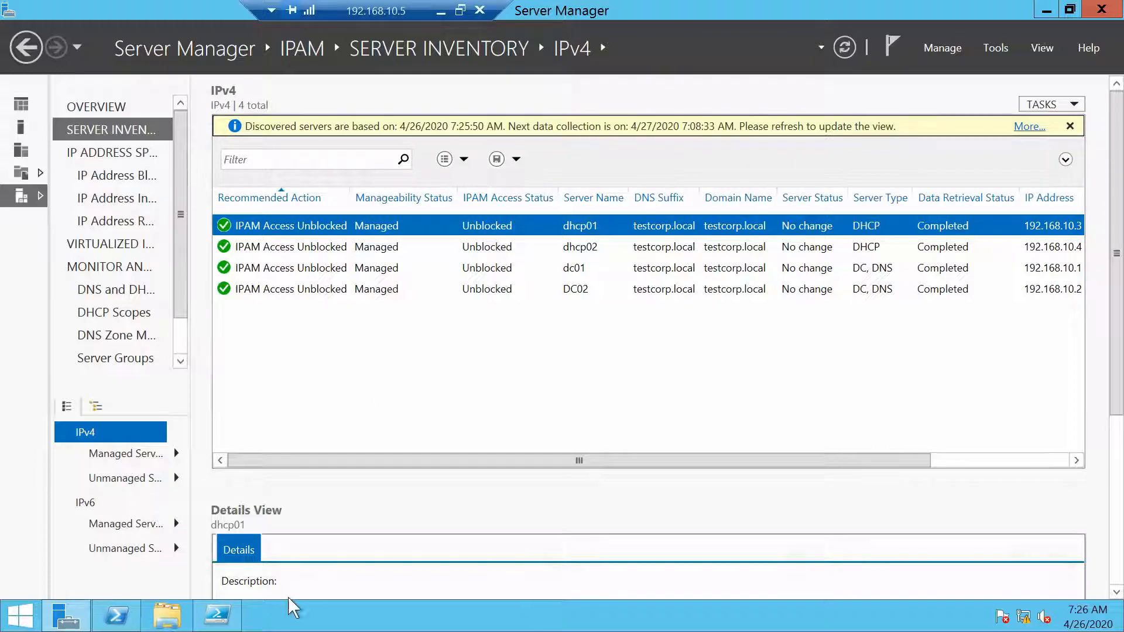
# Switch to PowerShell ISE and run only the Get-IpamServerInventory line of IPAM.ps1 that lists the DHCP servers by name.
pyautogui.click(218, 615)
pyautogui.scroll(-3, 562, 213)
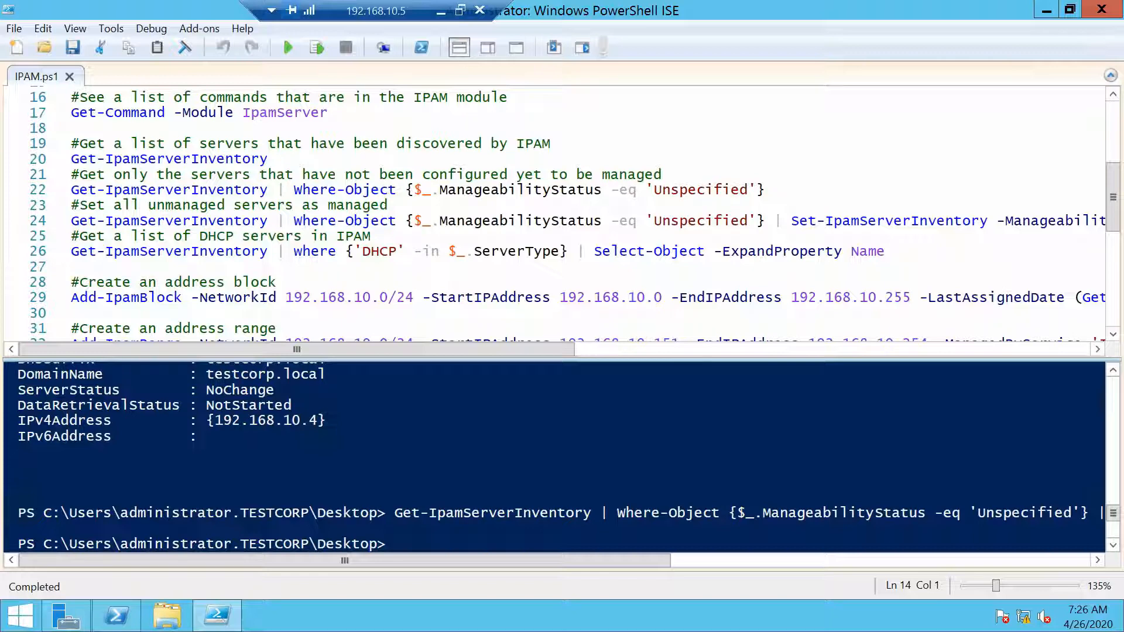
pyautogui.click(886, 252)
pyautogui.hotkey('shift', 'Home')
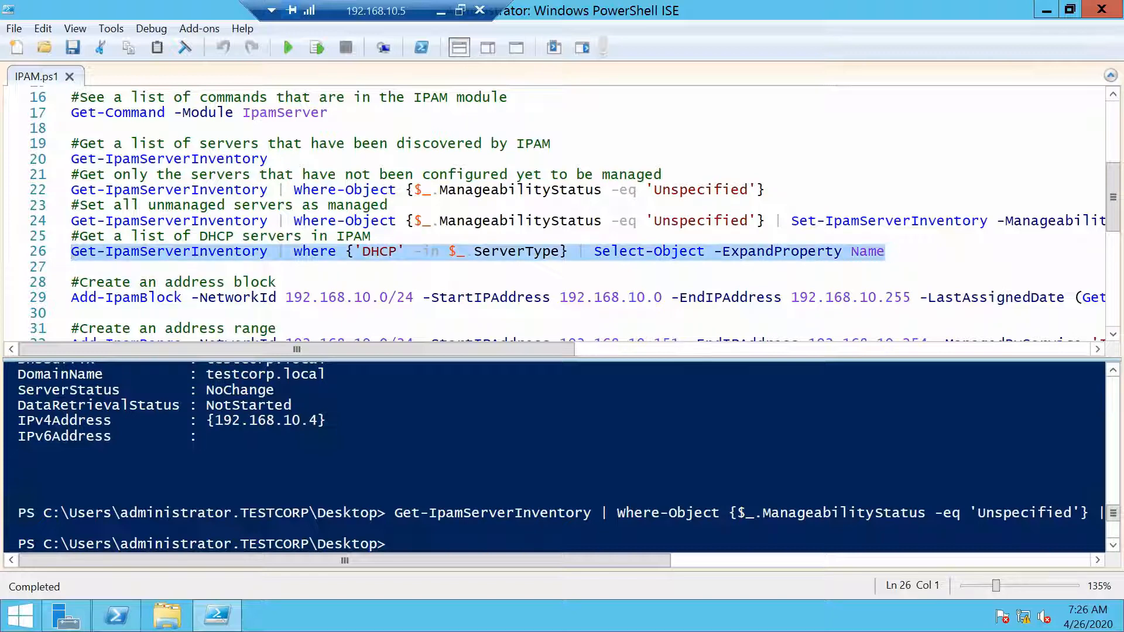
pyautogui.click(432, 251)
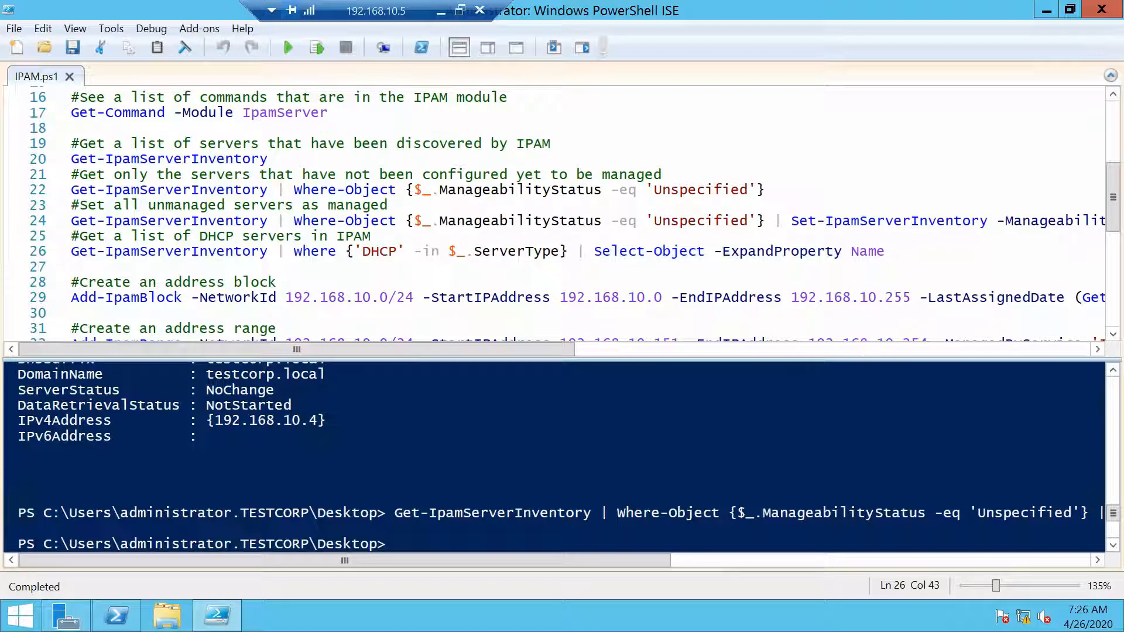
pyautogui.press('Home')
pyautogui.click(326, 49)
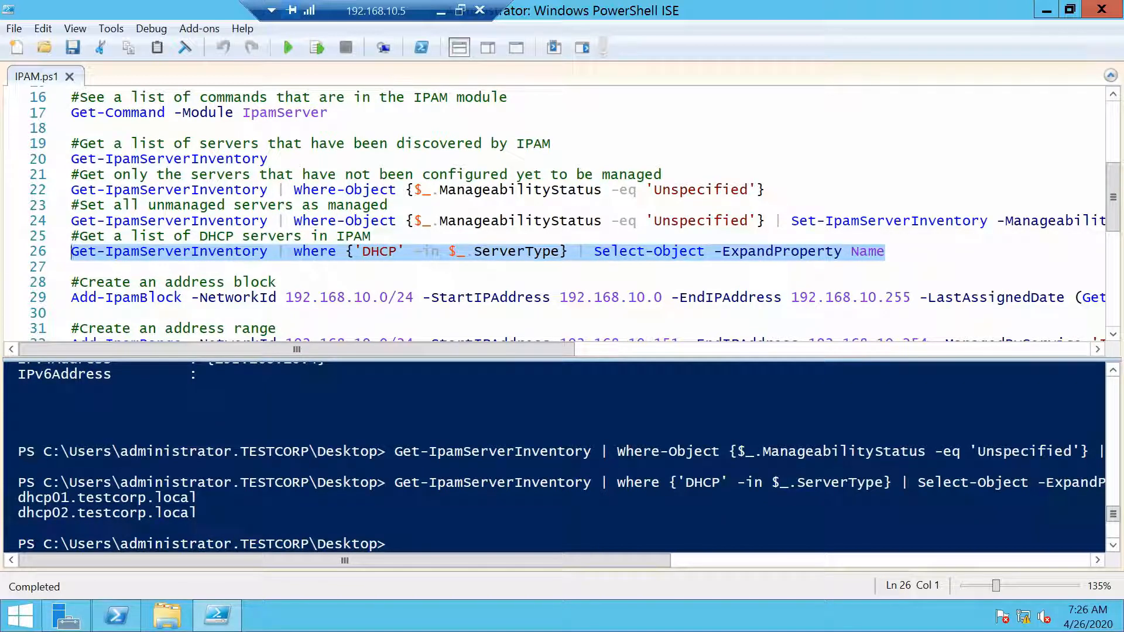
# Change the server type filter on line 26 from 'DHCP' to 'DNS' and run that line to list the DNS servers.
pyautogui.click(398, 252)
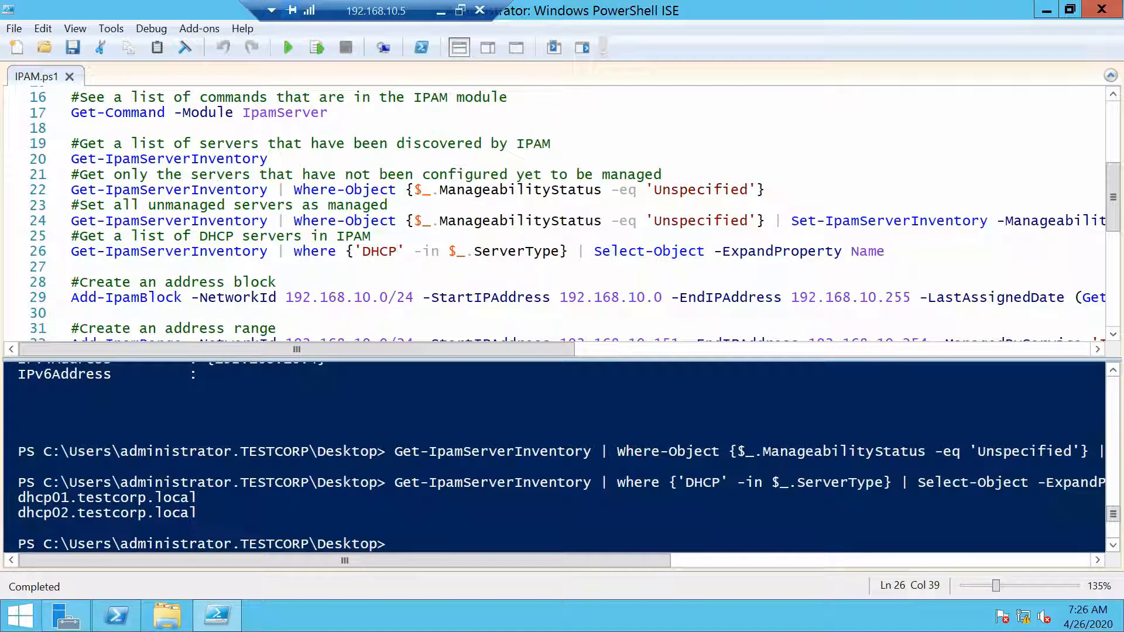
pyautogui.press('BackSpace')
pyautogui.press('BackSpace')
pyautogui.press('BackSpace')
pyautogui.write('NS')
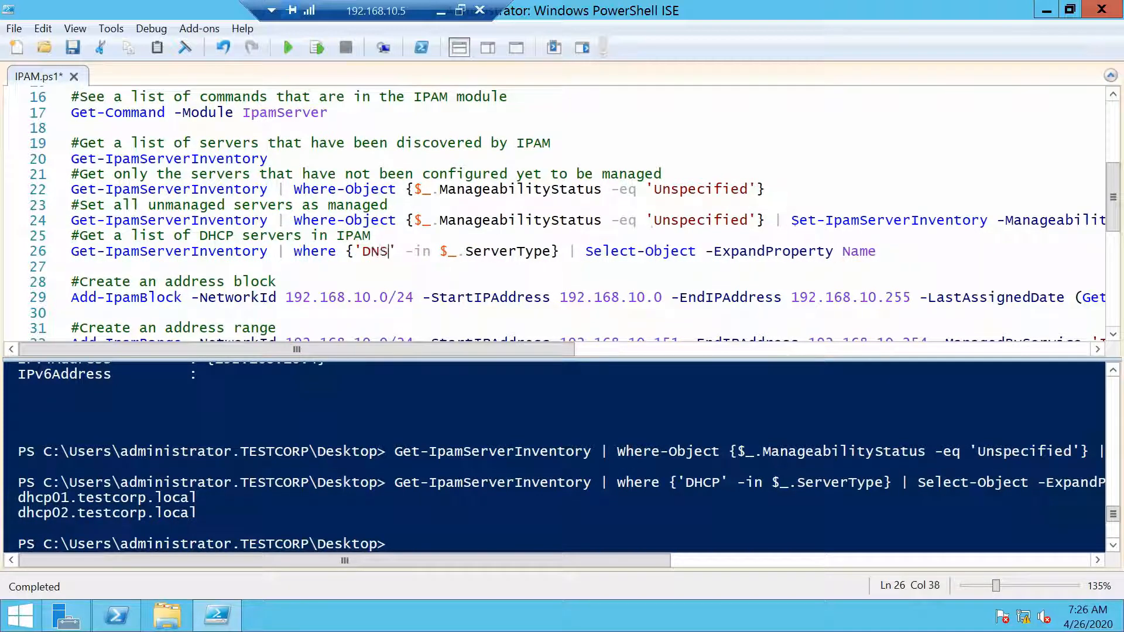
pyautogui.click(316, 48)
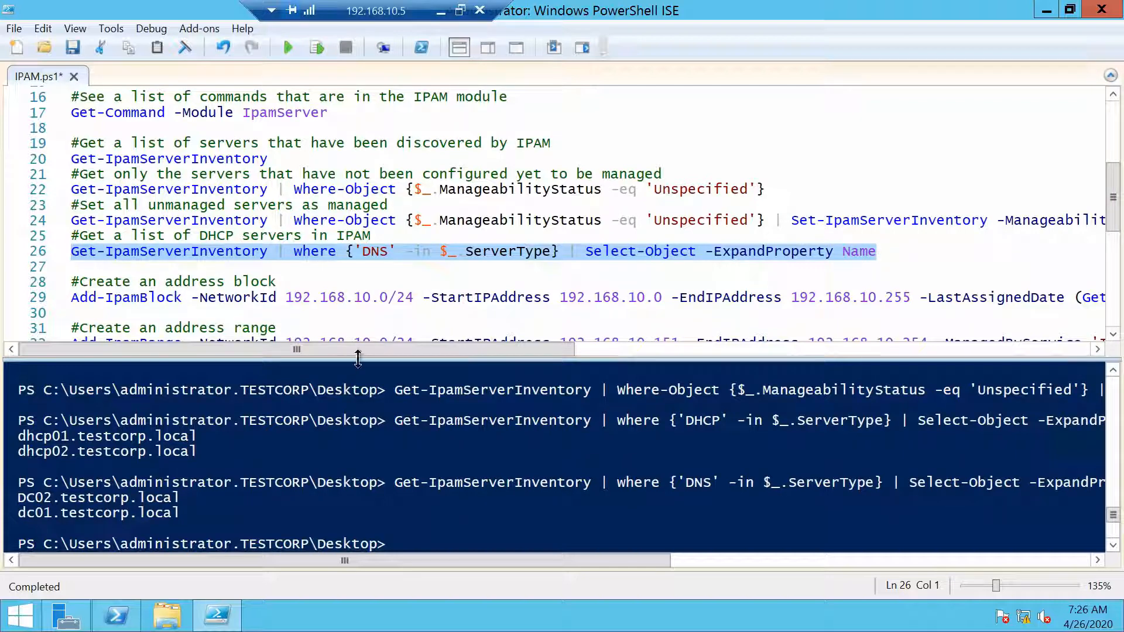
# Return to the IPAM overview in Server Manager and read the configuration summary on access provisioning method, scheduled tasks and security groups.
pyautogui.click(1047, 10)
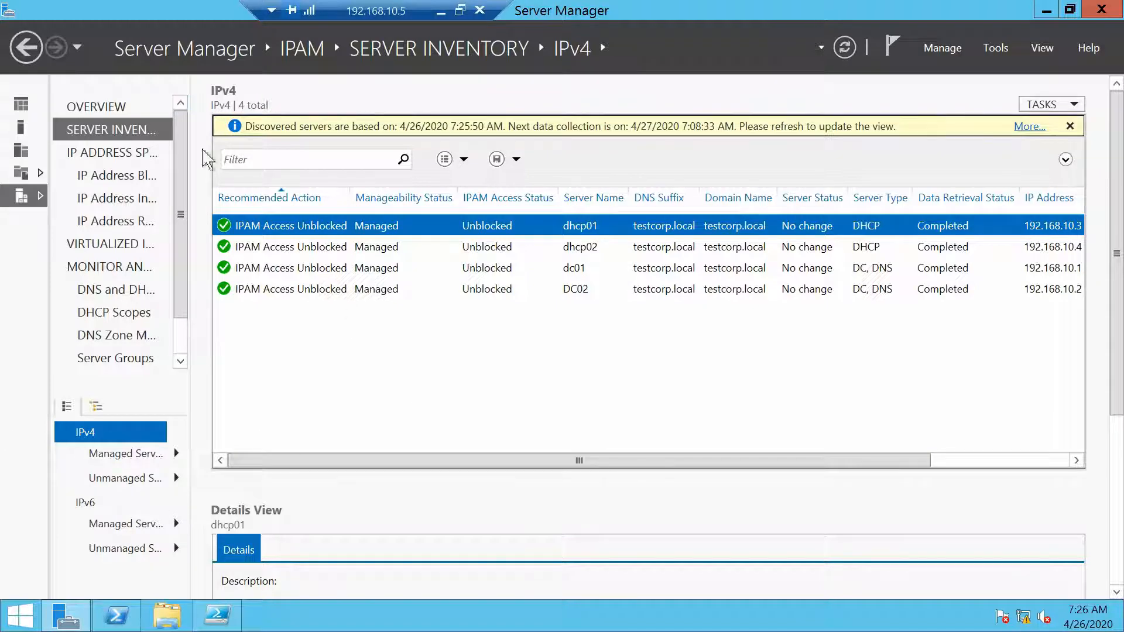
pyautogui.click(87, 108)
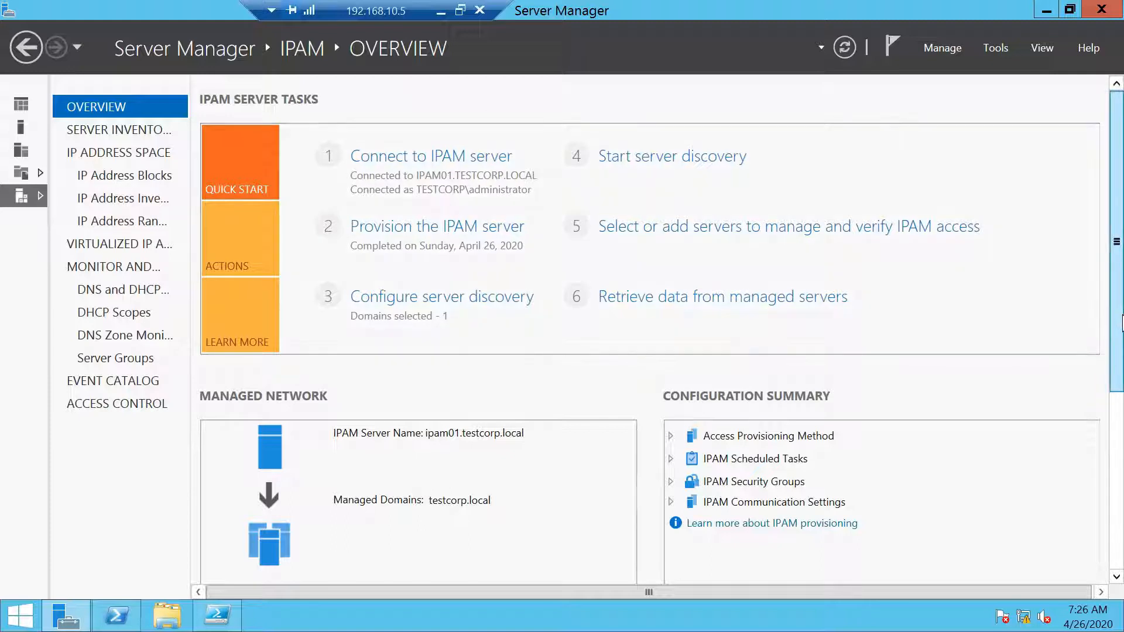
pyautogui.scroll(-3, 504, 352)
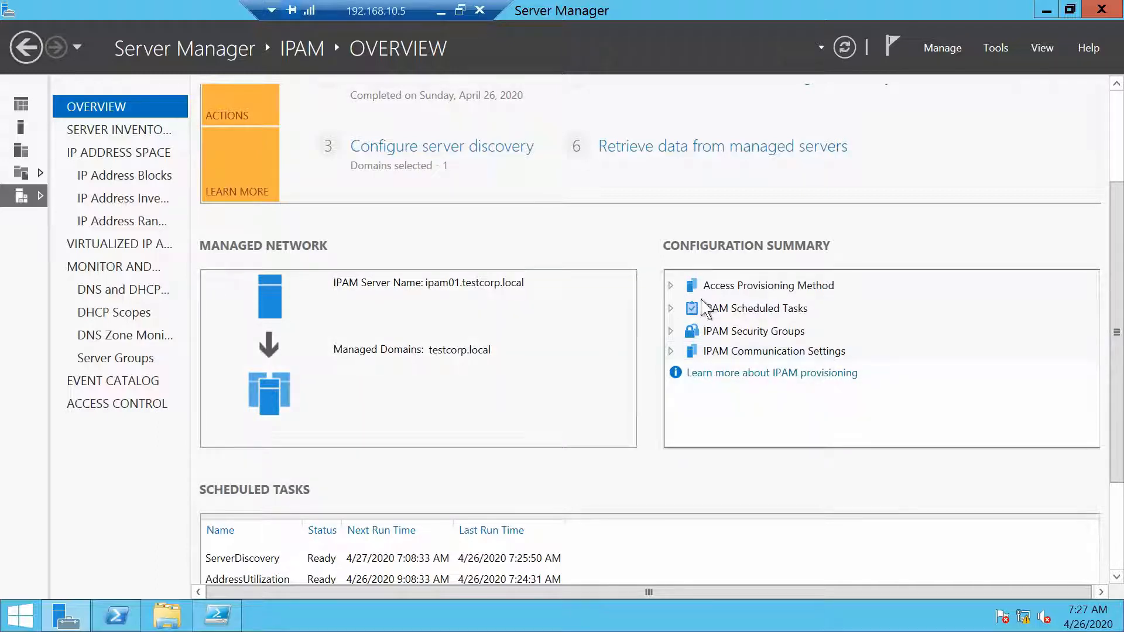
pyautogui.click(671, 287)
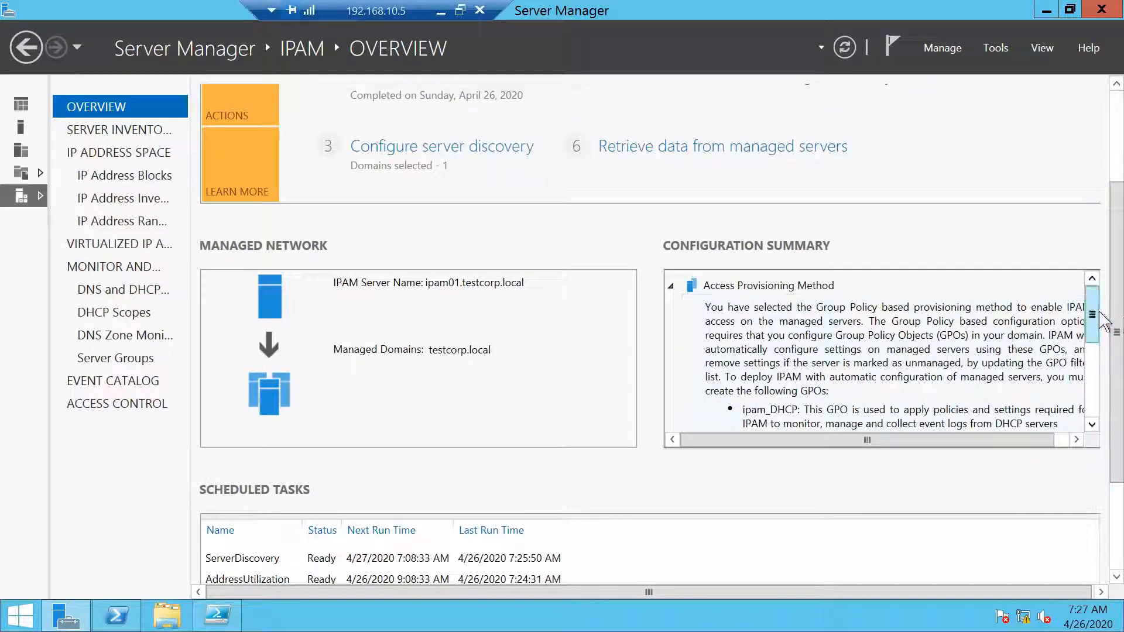
pyautogui.moveTo(1092, 292)
pyautogui.mouseDown()
pyautogui.moveTo(1094, 340)
pyautogui.moveTo(1099, 293)
pyautogui.mouseUp()
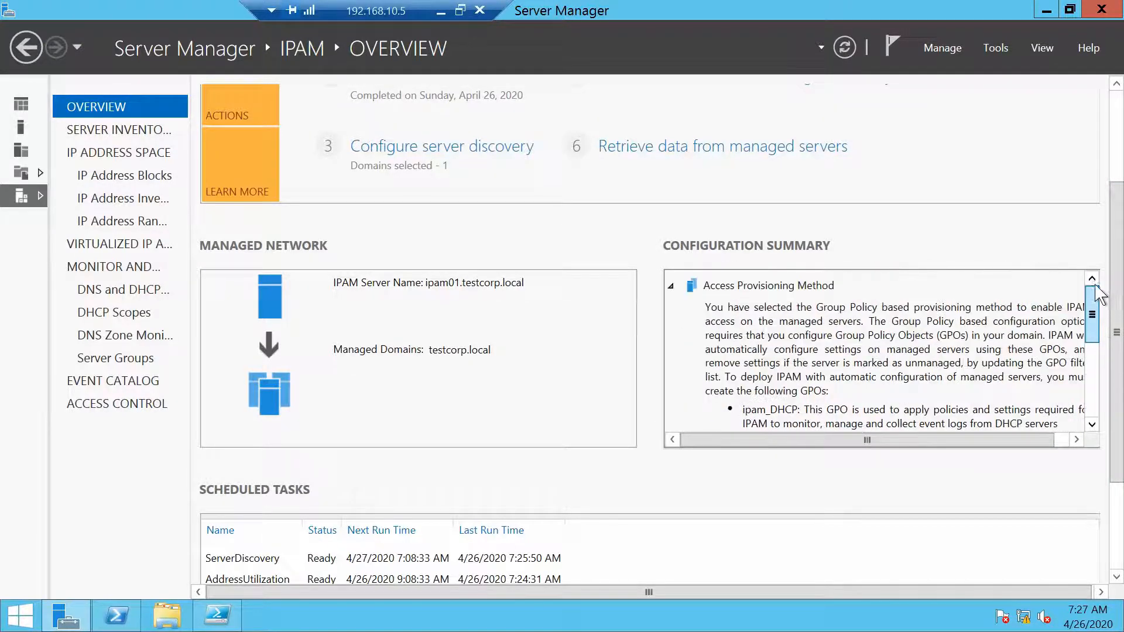
pyautogui.click(670, 286)
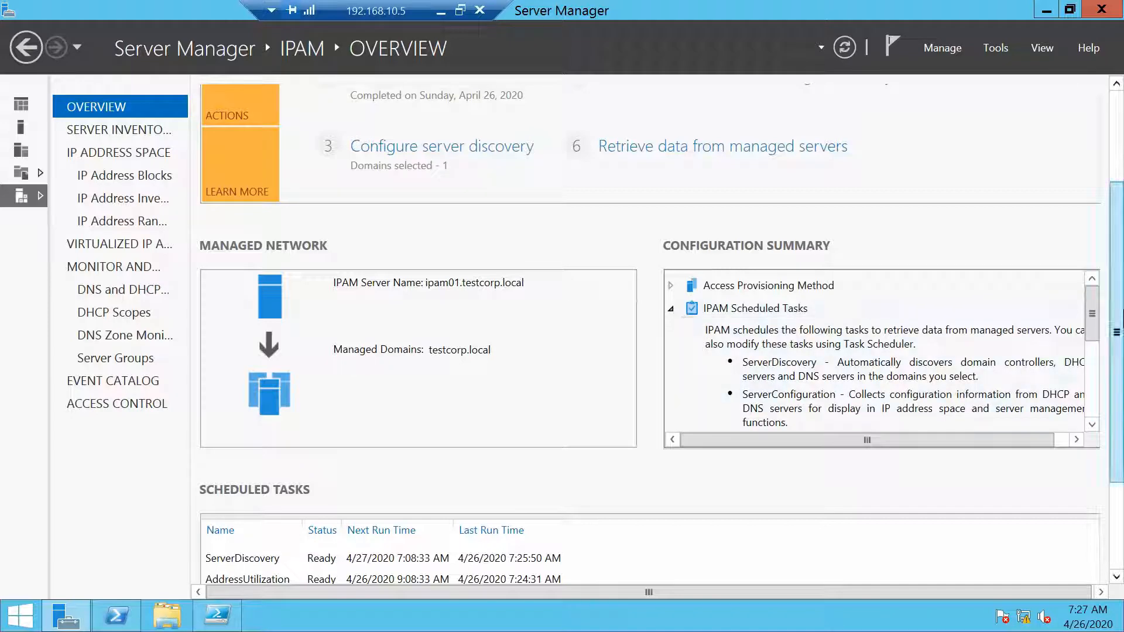
pyautogui.moveTo(1092, 309); pyautogui.dragTo(1098, 280)
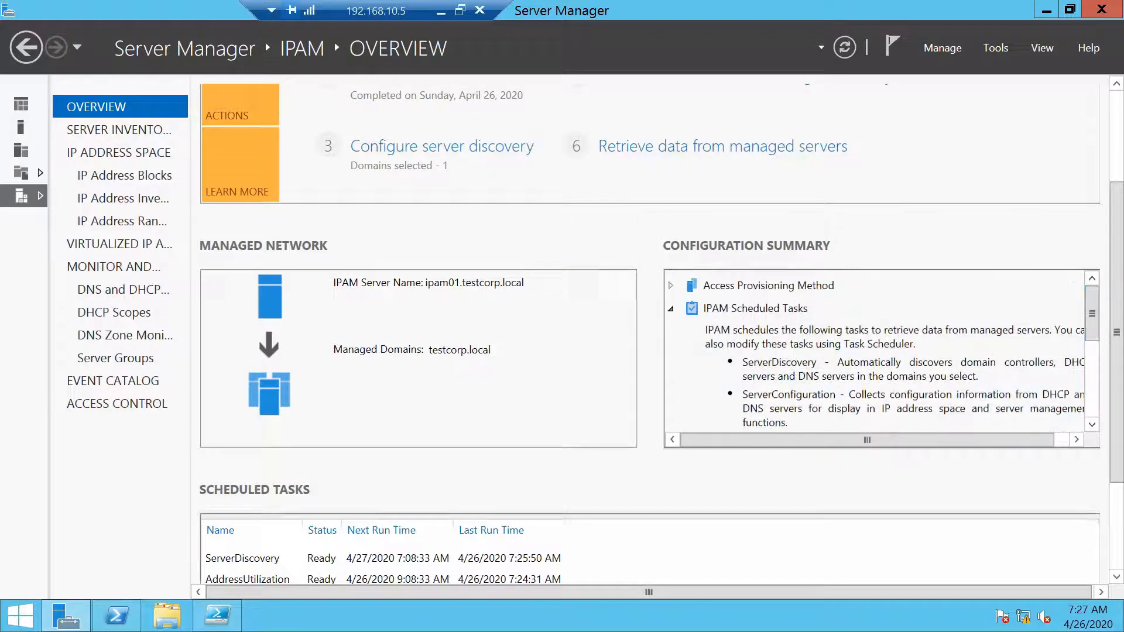
pyautogui.moveTo(1118, 359); pyautogui.dragTo(1119, 511)
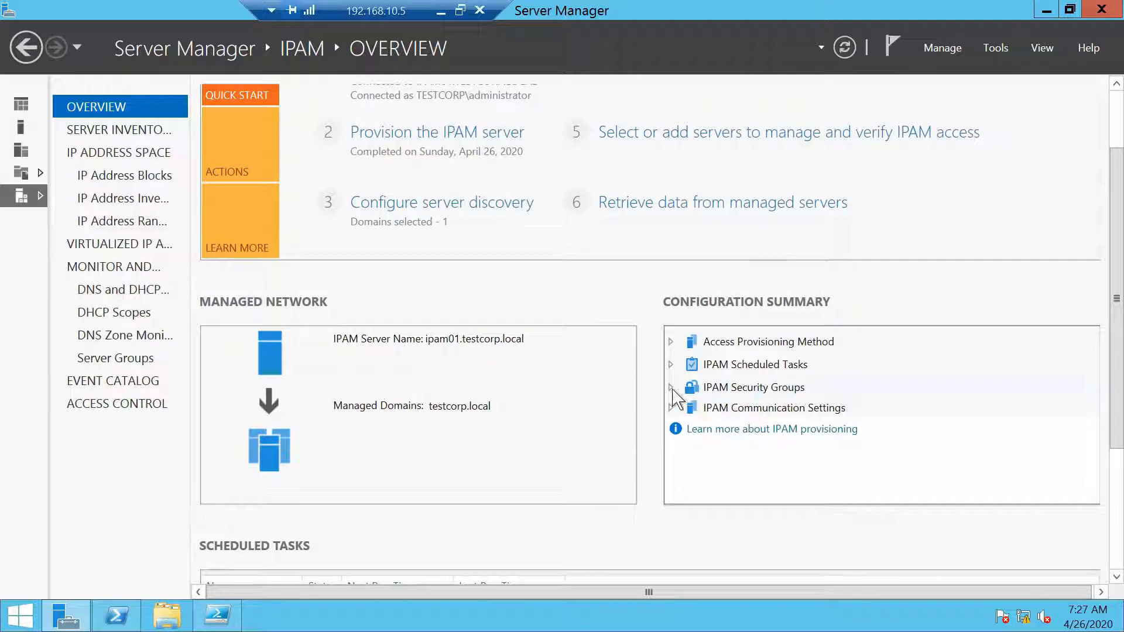
pyautogui.click(671, 388)
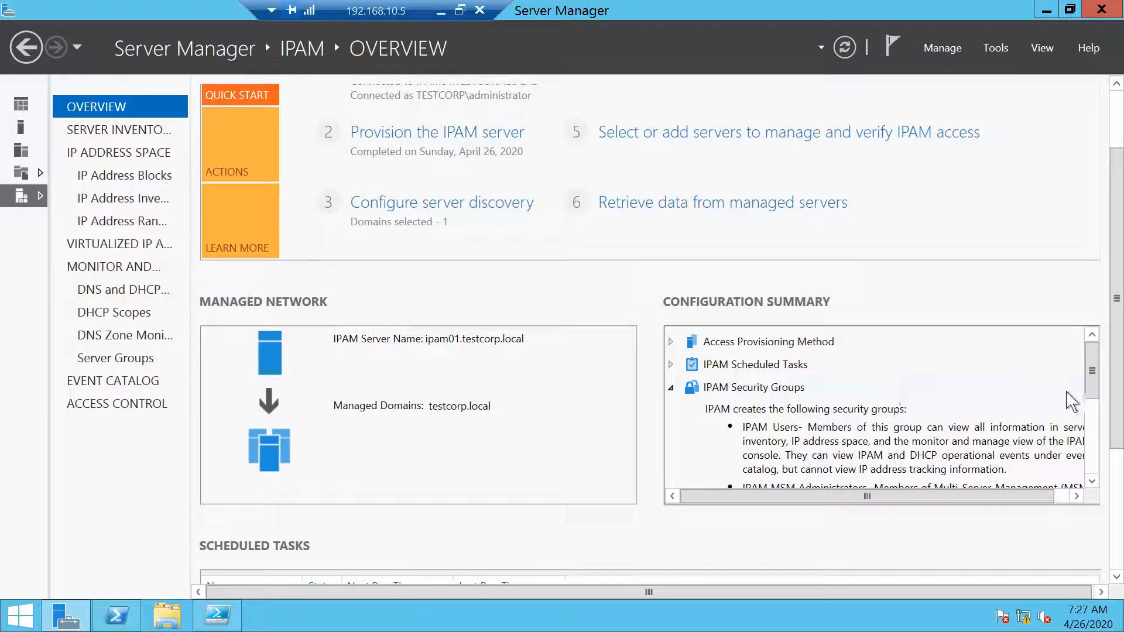
pyautogui.moveTo(1087, 368); pyautogui.dragTo(1091, 442)
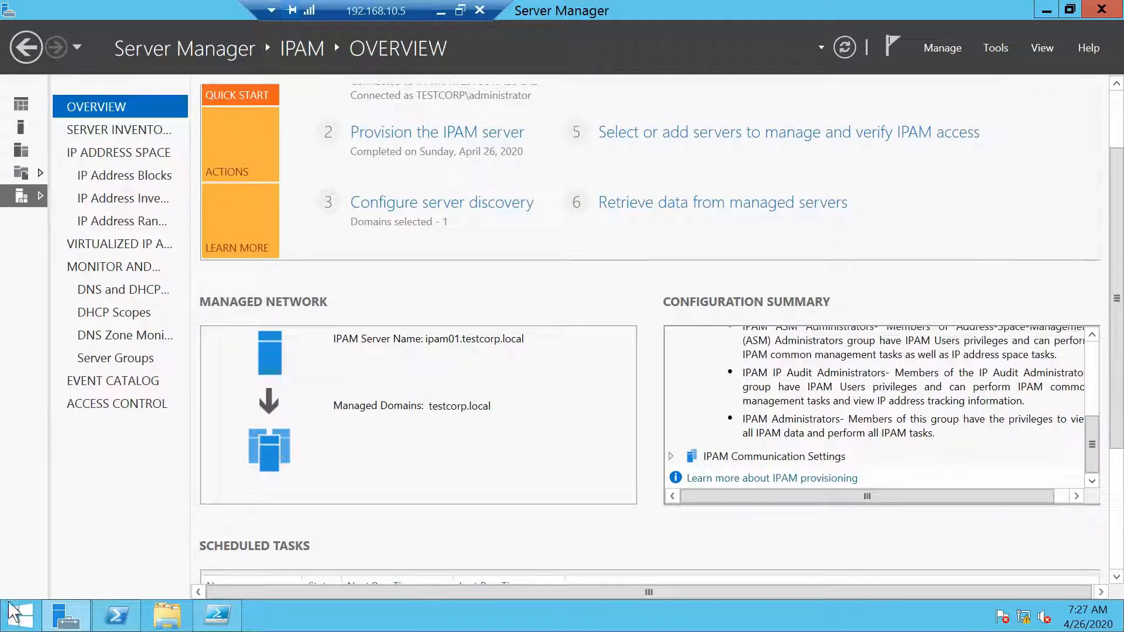
# Look up the IPAM groups among the server's local groups in Computer Management, then close the console.
pyautogui.rightClick(18, 615)
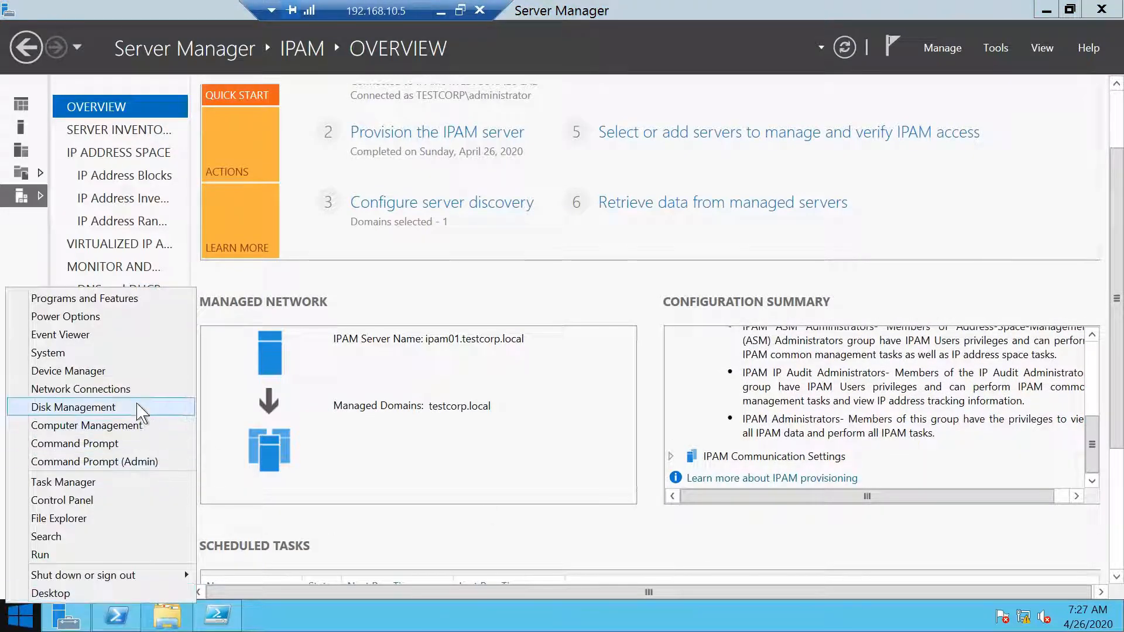
pyautogui.click(153, 426)
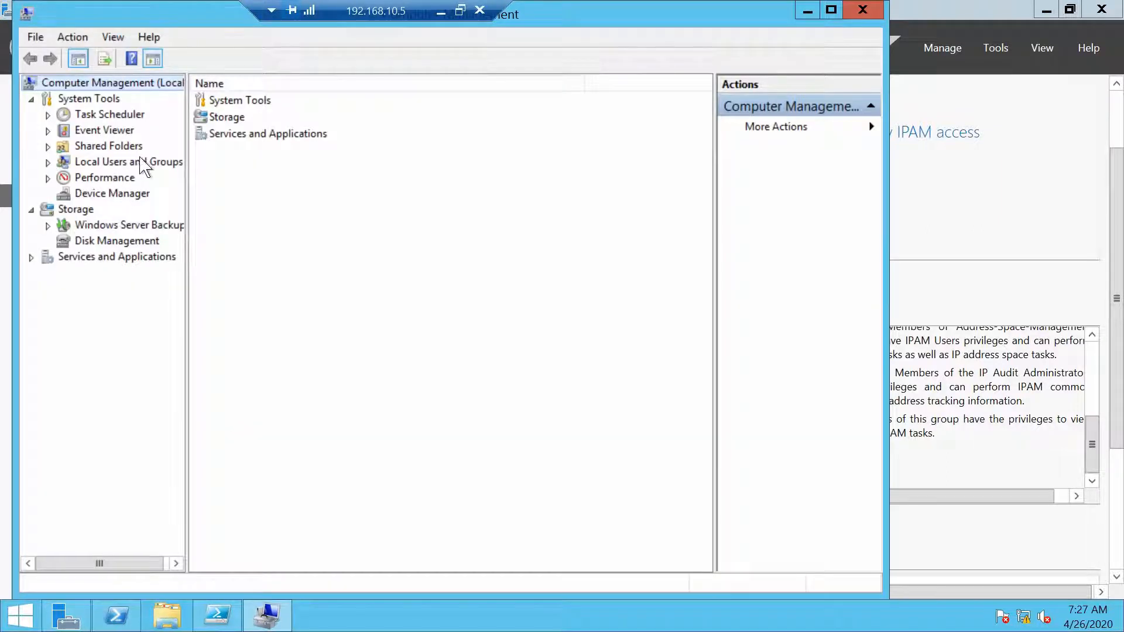
pyautogui.click(151, 164)
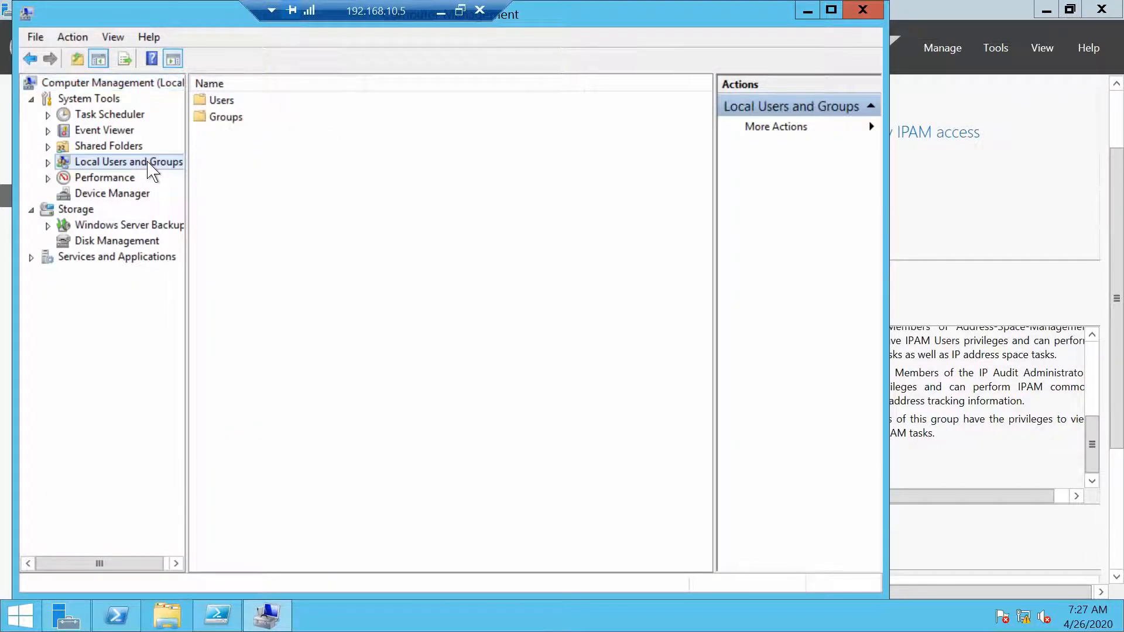
pyautogui.doubleClick(217, 117)
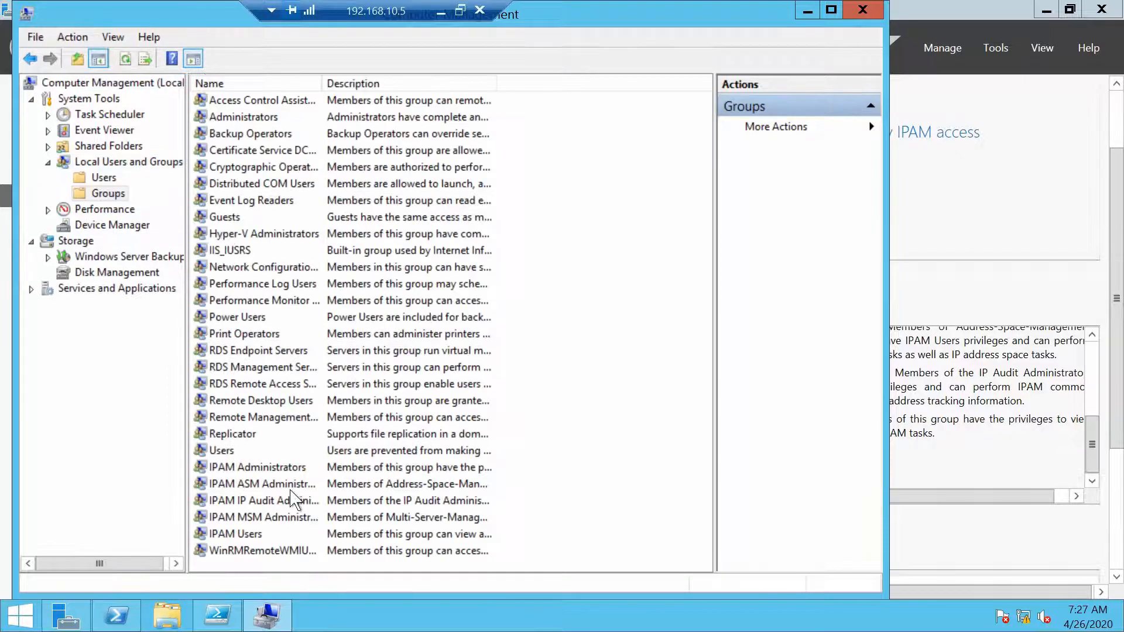
pyautogui.click(252, 468)
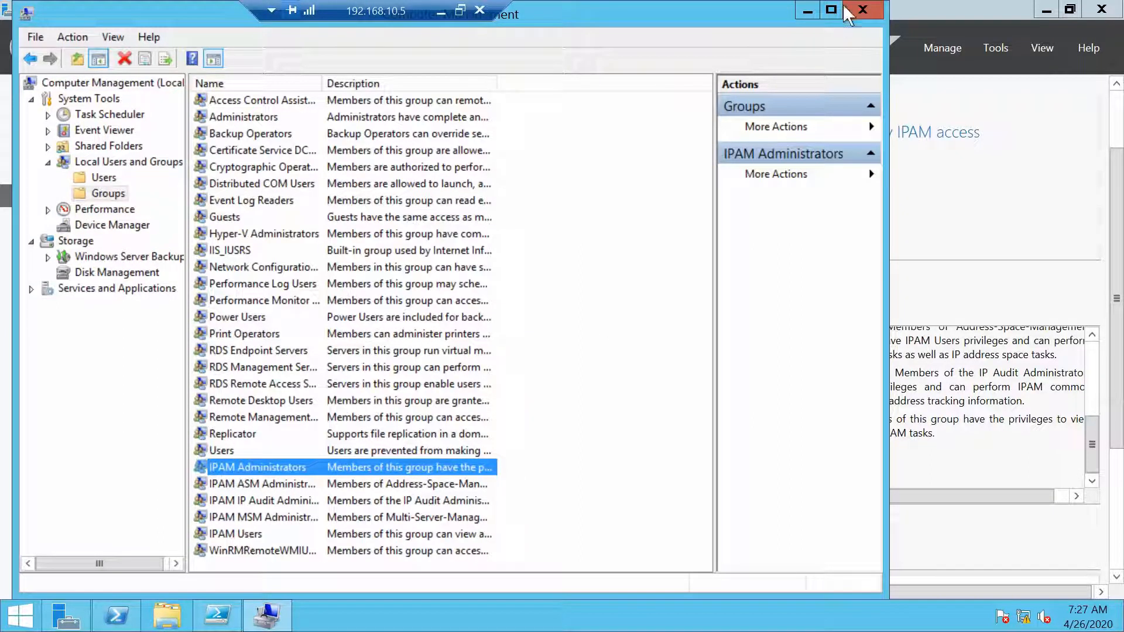
pyautogui.click(862, 10)
# Read the IPAM Communication Settings section of the configuration summary on the IPAM overview.
pyautogui.scroll(-3, 679, 351)
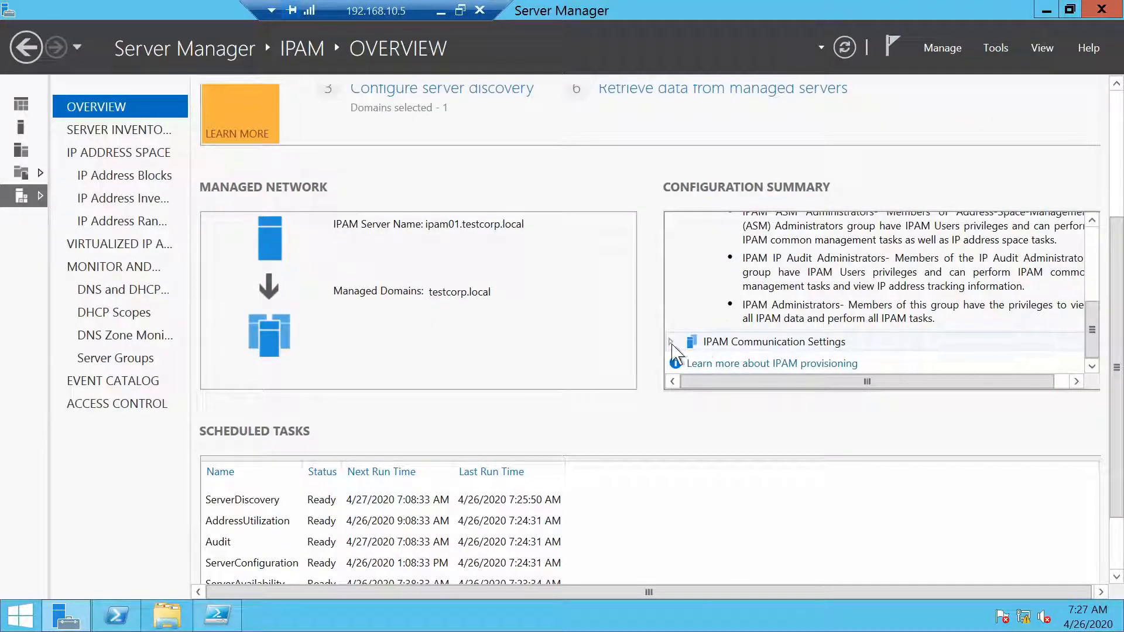
pyautogui.click(671, 342)
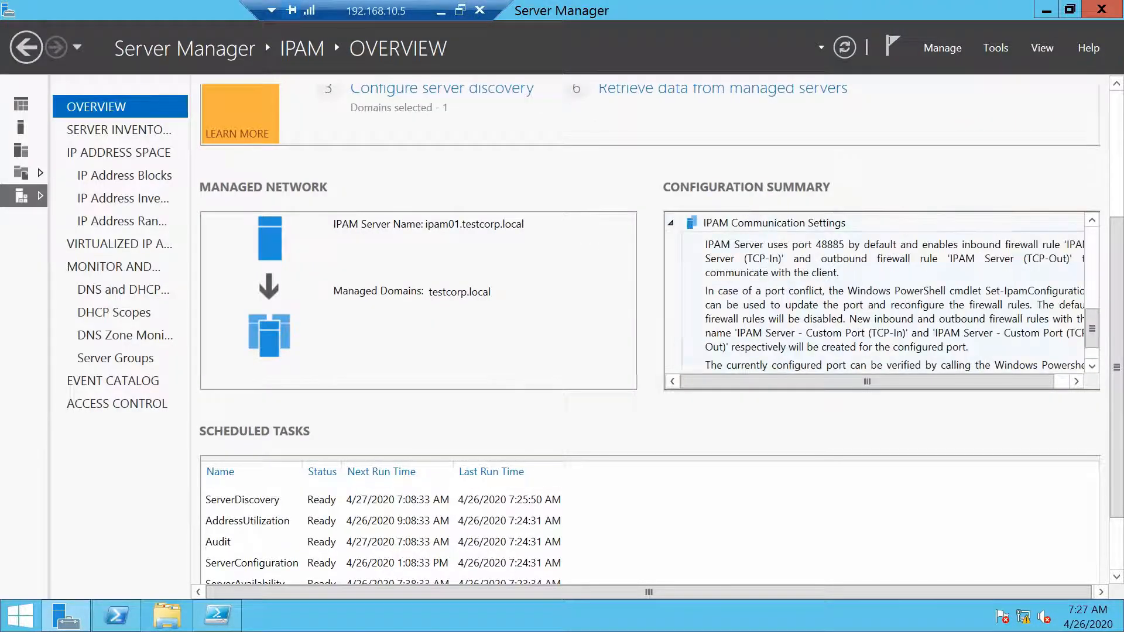
pyautogui.moveTo(1091, 338)
pyautogui.mouseDown()
pyautogui.moveTo(1094, 358)
pyautogui.moveTo(1096, 339)
pyautogui.mouseUp()
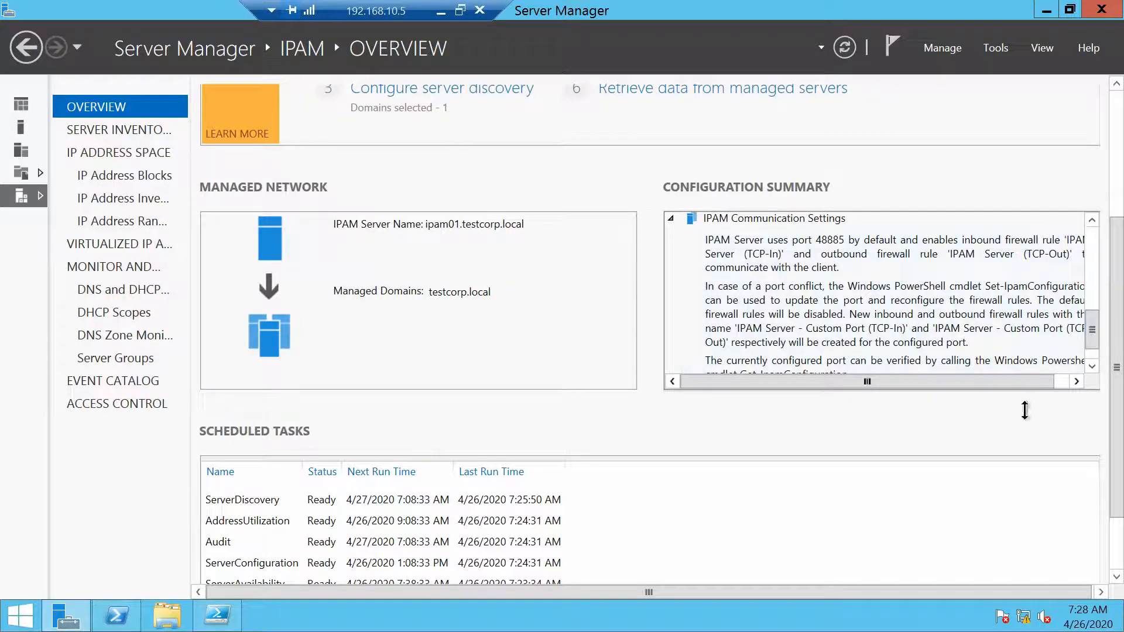
# Open the IPAM server inventory and examine the details of DC02.
pyautogui.click(104, 130)
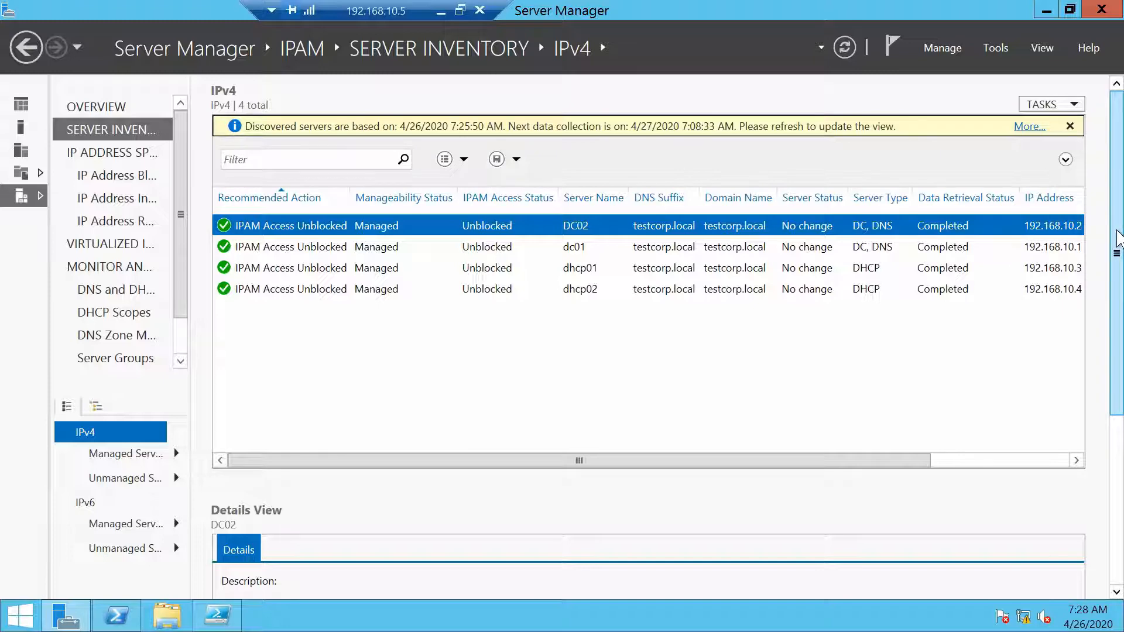
pyautogui.scroll(-10, 1118, 240)
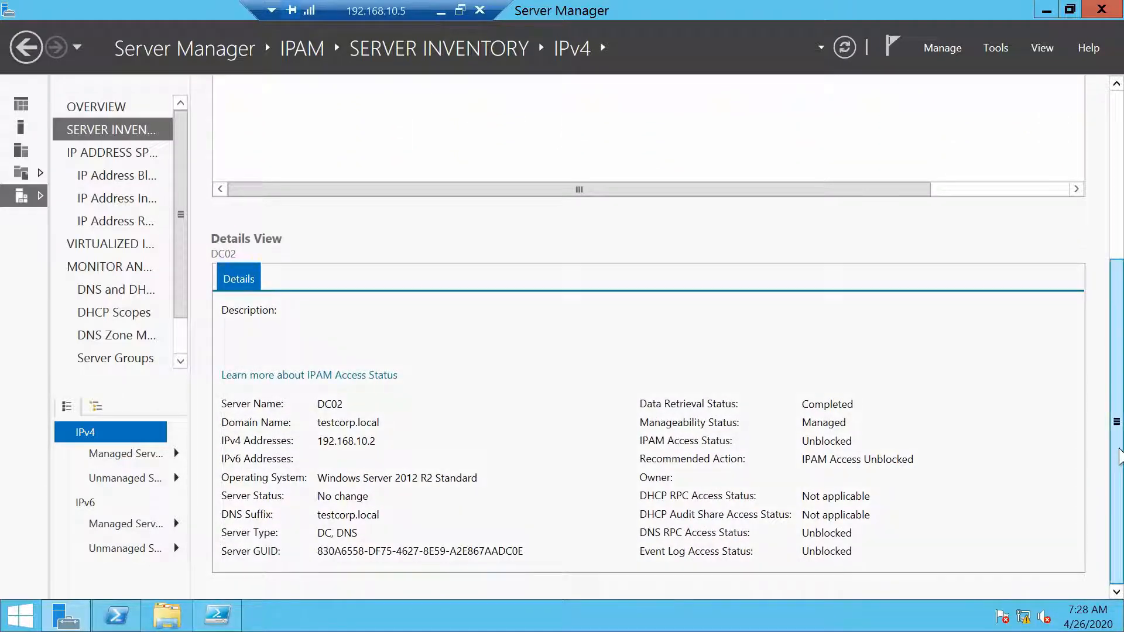
# Check the tasks available for the IPv4 server inventory, then open the IP Address Space overview.
pyautogui.scroll(10, 989, 460)
pyautogui.click(1041, 105)
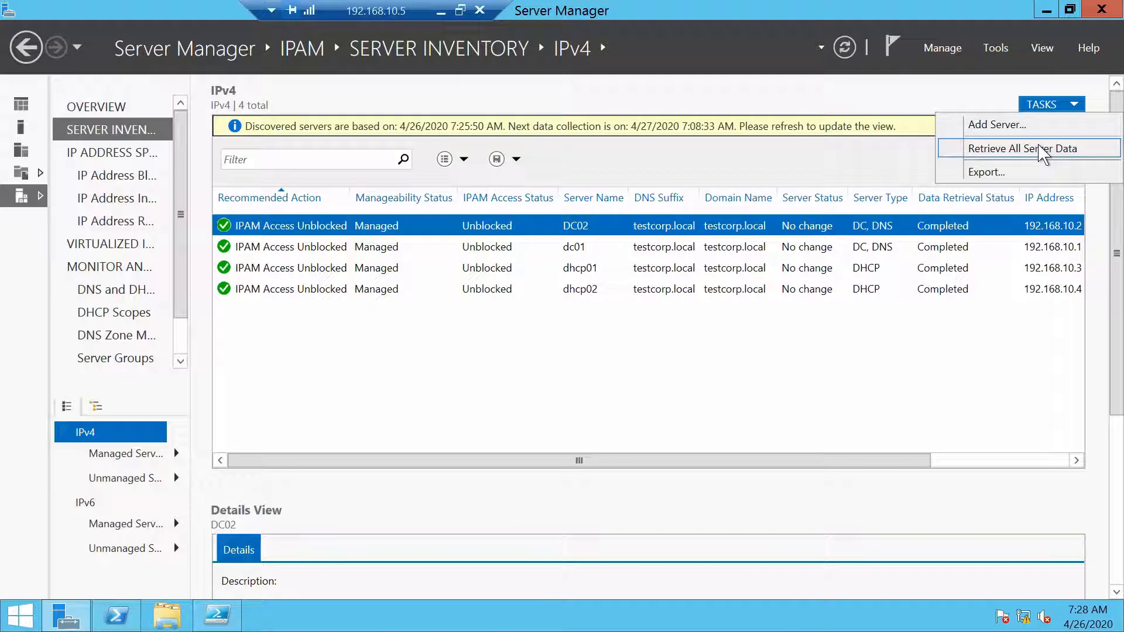
pyautogui.click(120, 153)
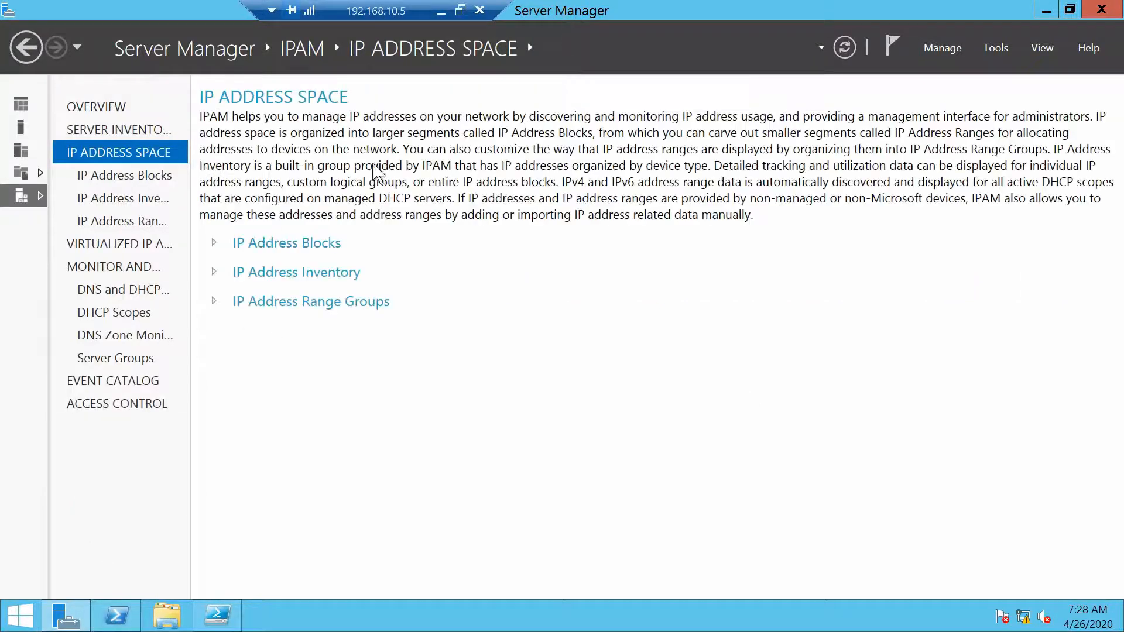
# Open the IPv4 IP Address Blocks and review the IP Address Ranges, IP Addresses and IP Address Blocks views.
pyautogui.click(150, 176)
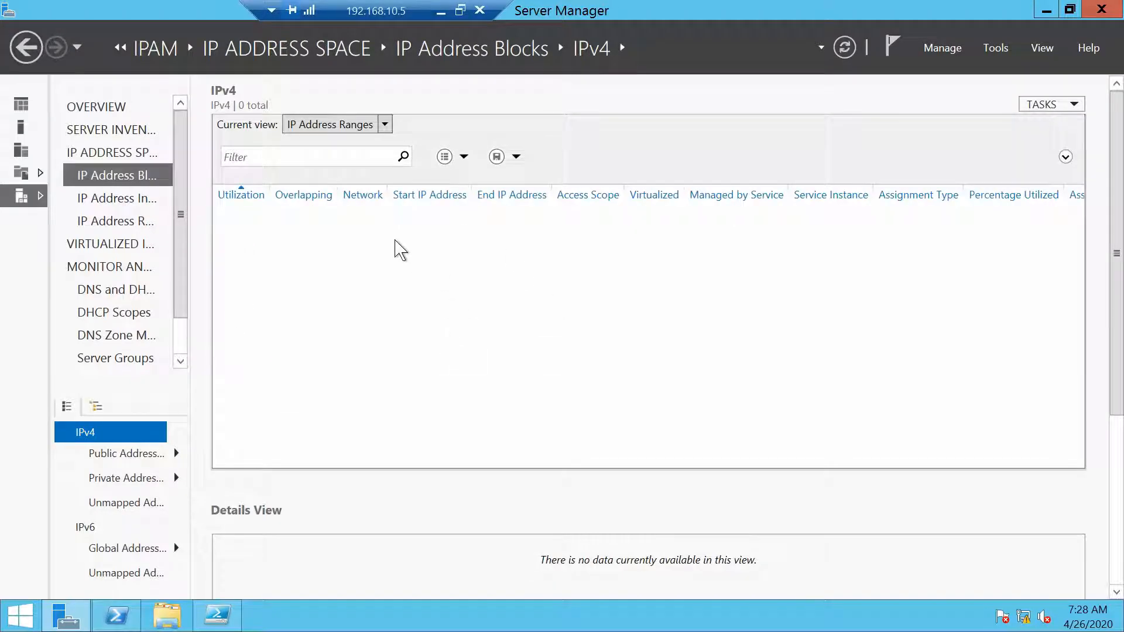
pyautogui.click(384, 126)
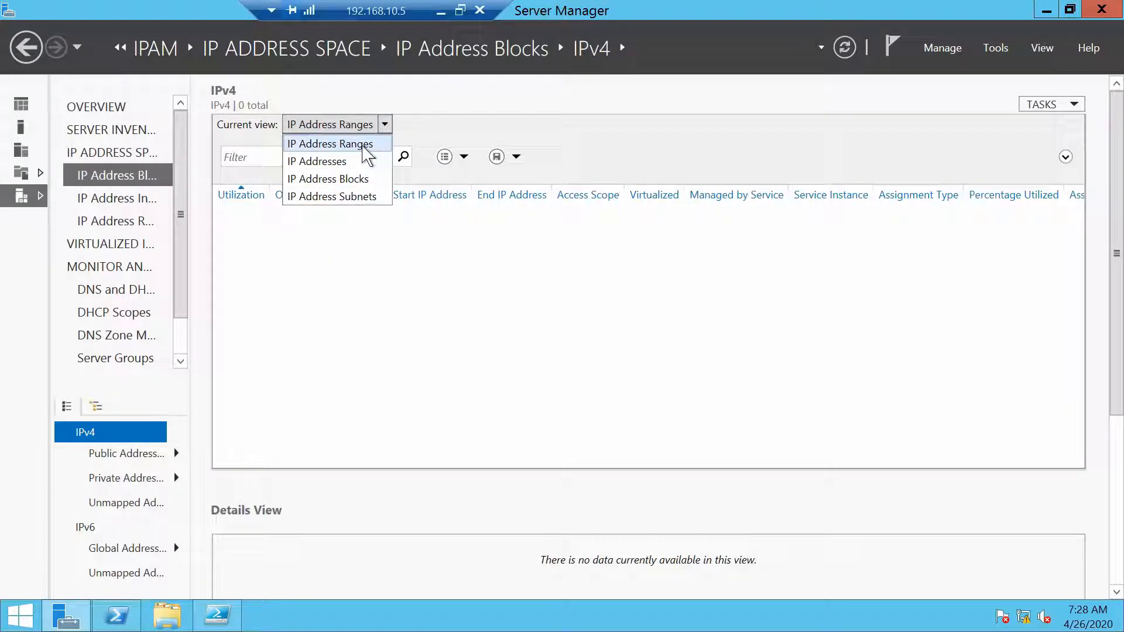
pyautogui.click(362, 147)
pyautogui.click(339, 132)
pyautogui.click(319, 161)
pyautogui.click(339, 125)
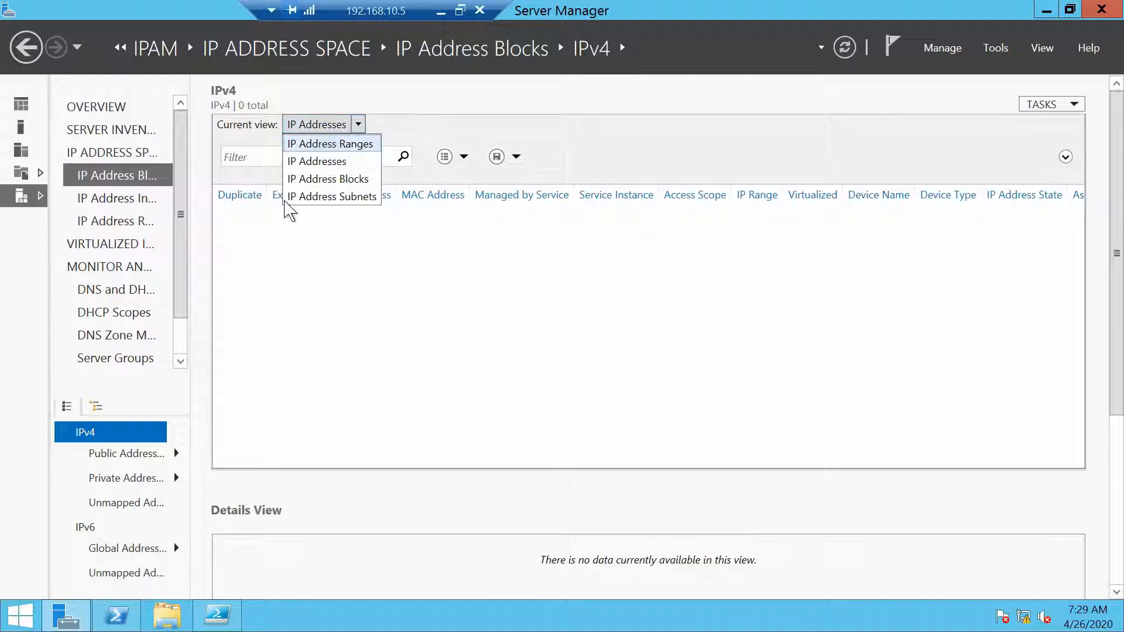
pyautogui.click(354, 179)
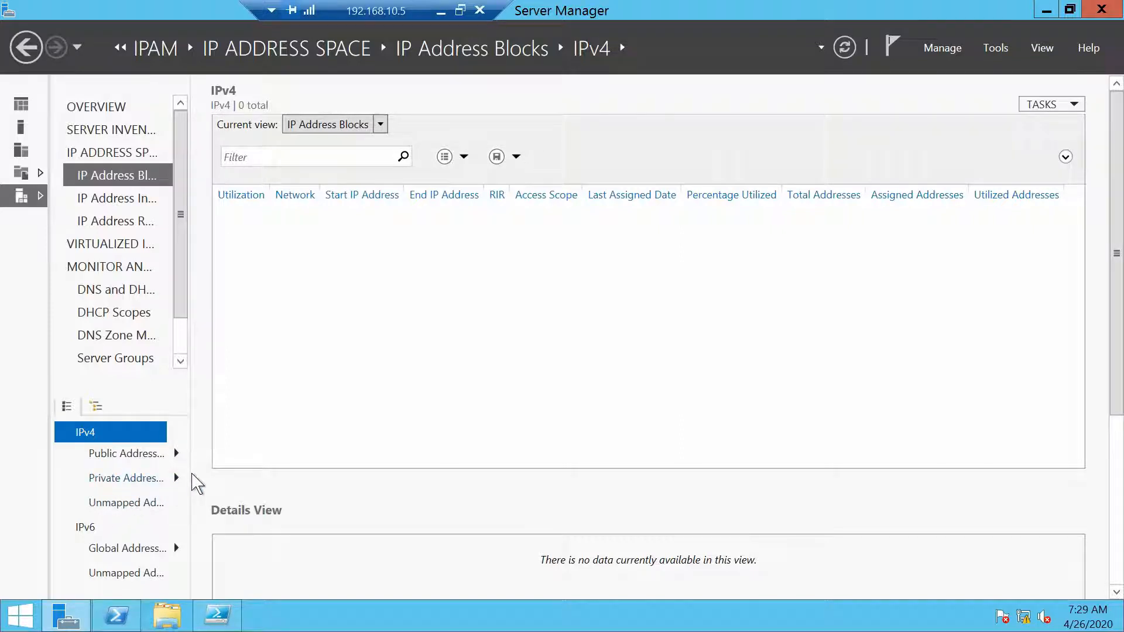
# Widen the navigation area to read the full names and inspect the Private Address Space entries and the address block details.
pyautogui.moveTo(189, 473); pyautogui.dragTo(295, 473)
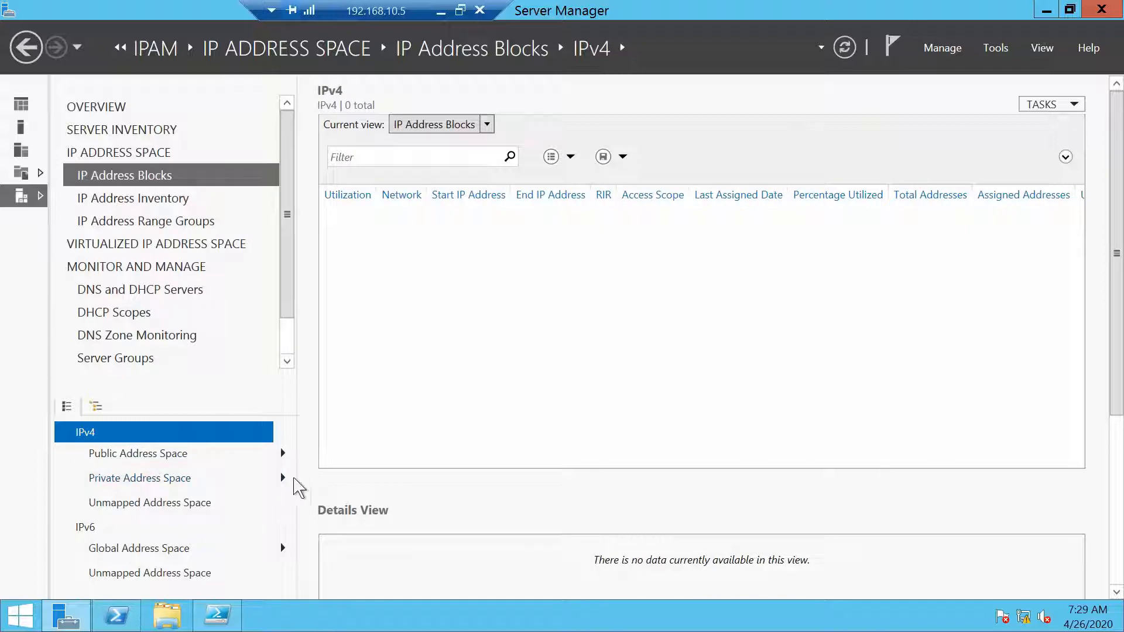
pyautogui.click(292, 481)
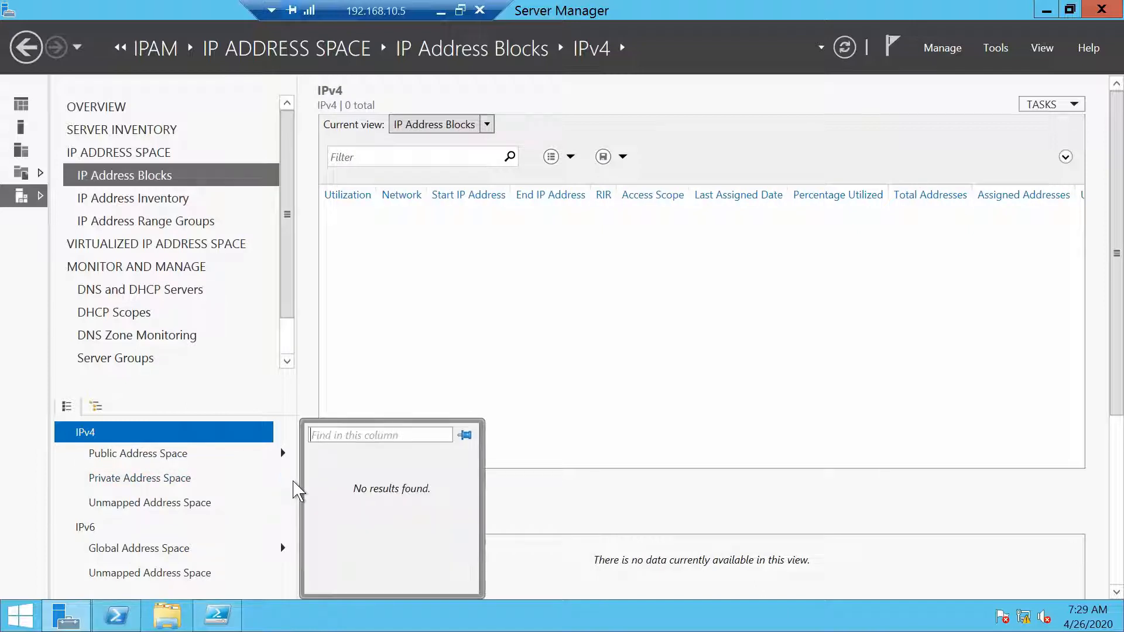
pyautogui.click(372, 373)
pyautogui.moveTo(269, 462); pyautogui.dragTo(228, 466)
pyautogui.scroll(-1, 1121, 468)
pyautogui.scroll(-3, 1121, 468)
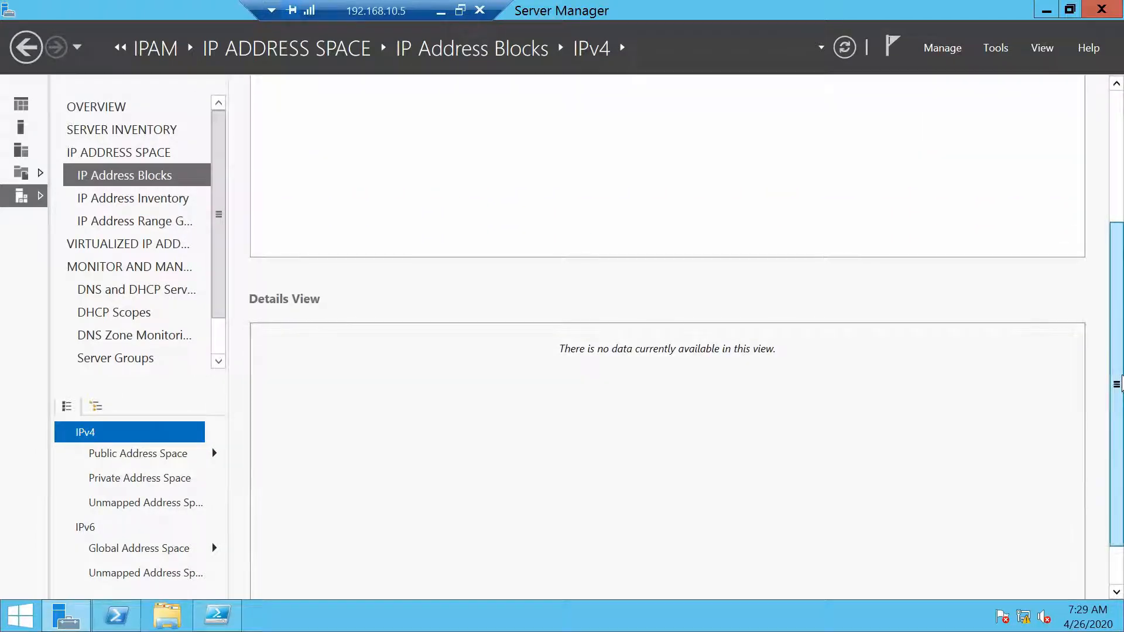
pyautogui.scroll(4, 1117, 385)
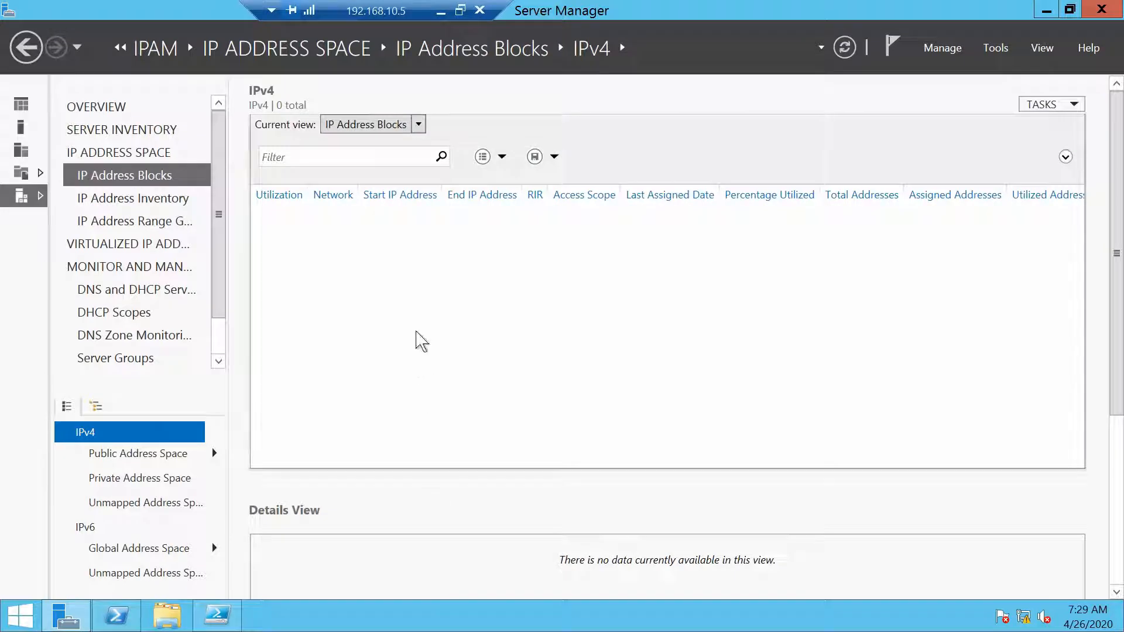
# Review the IP Address Inventory, the views offered for IP Address Range Groups, and the Virtualized IP Address Space.
pyautogui.click(125, 203)
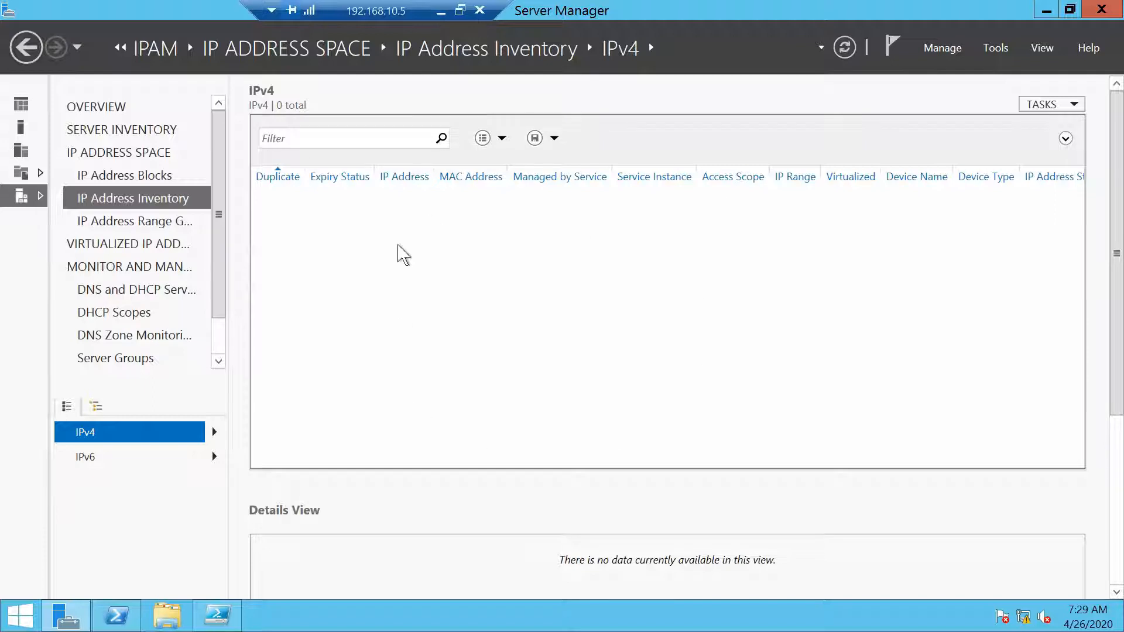
pyautogui.click(153, 222)
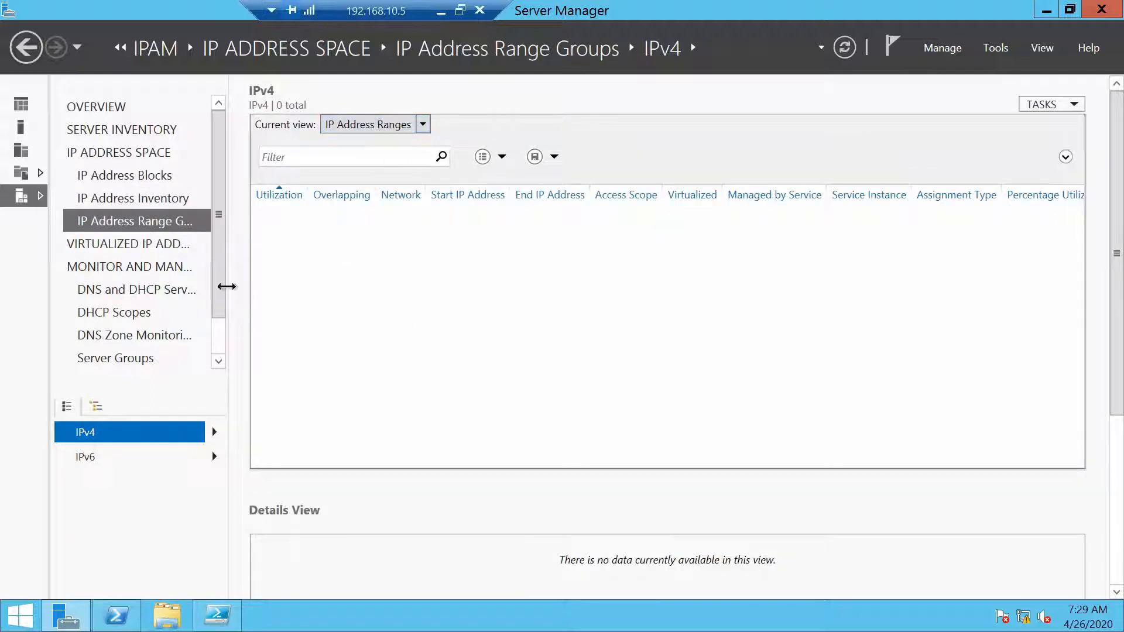
pyautogui.click(384, 126)
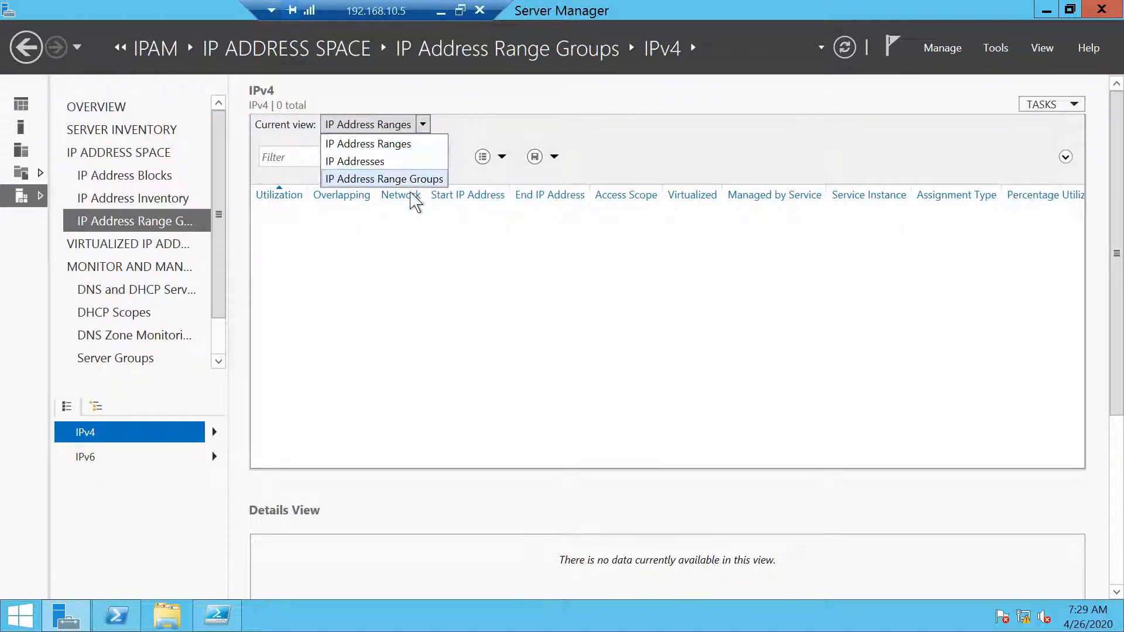
pyautogui.click(389, 310)
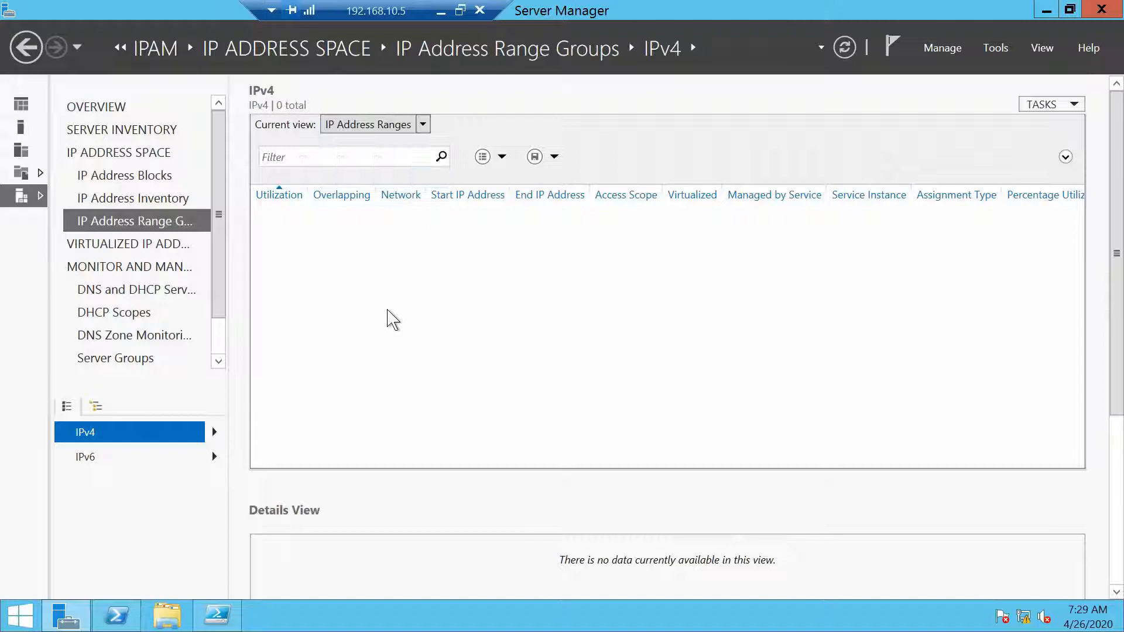
pyautogui.click(143, 243)
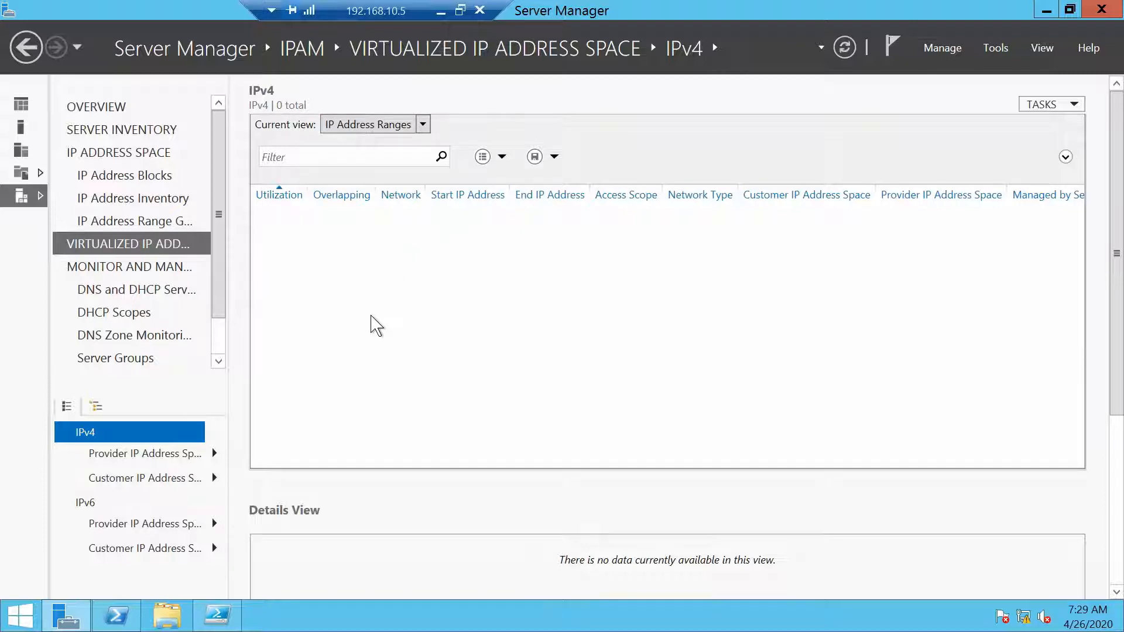
# Open DNS and DHCP Servers under Monitor and Manage and compare the DHCP and DNS server types, ending on DHCP.
pyautogui.click(123, 266)
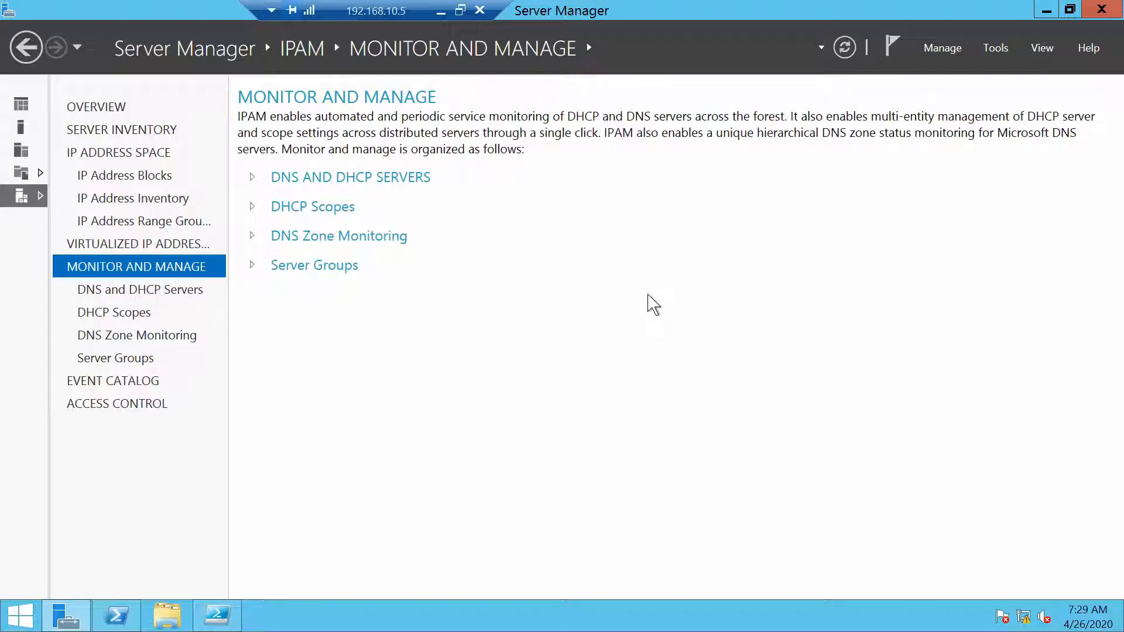
pyautogui.click(146, 295)
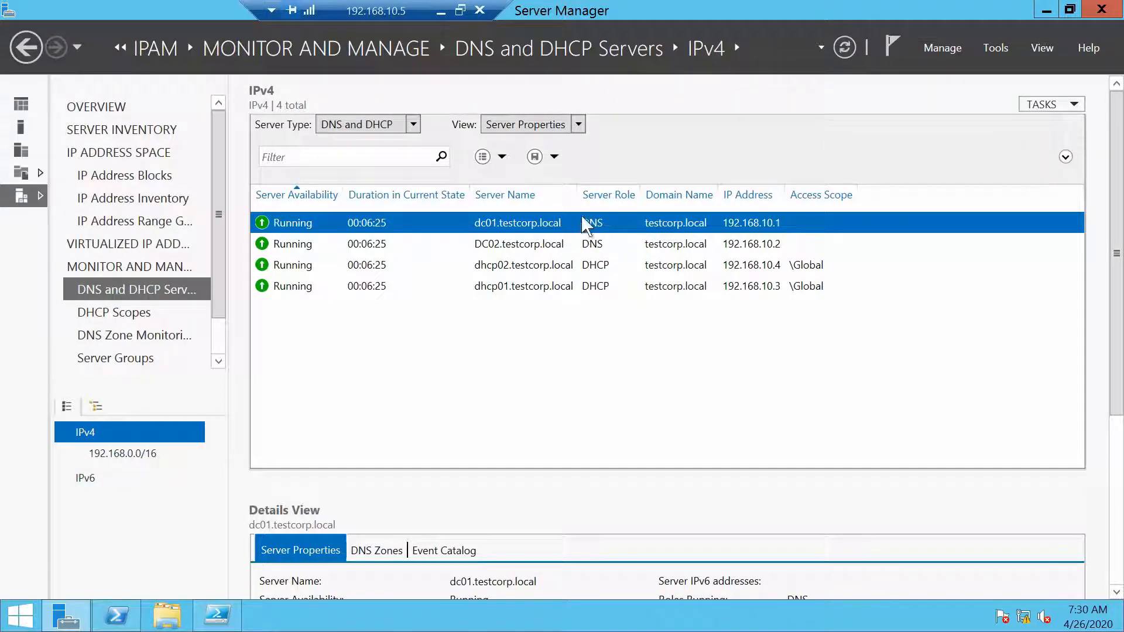
pyautogui.click(391, 125)
pyautogui.click(337, 160)
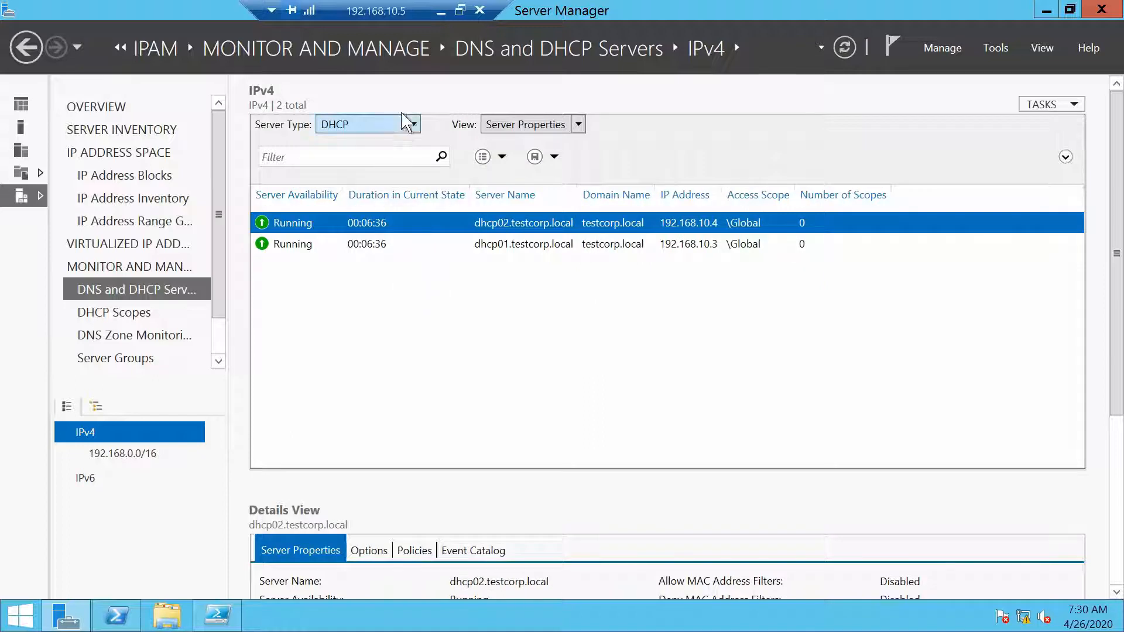
pyautogui.click(412, 124)
pyautogui.click(339, 178)
pyautogui.click(376, 125)
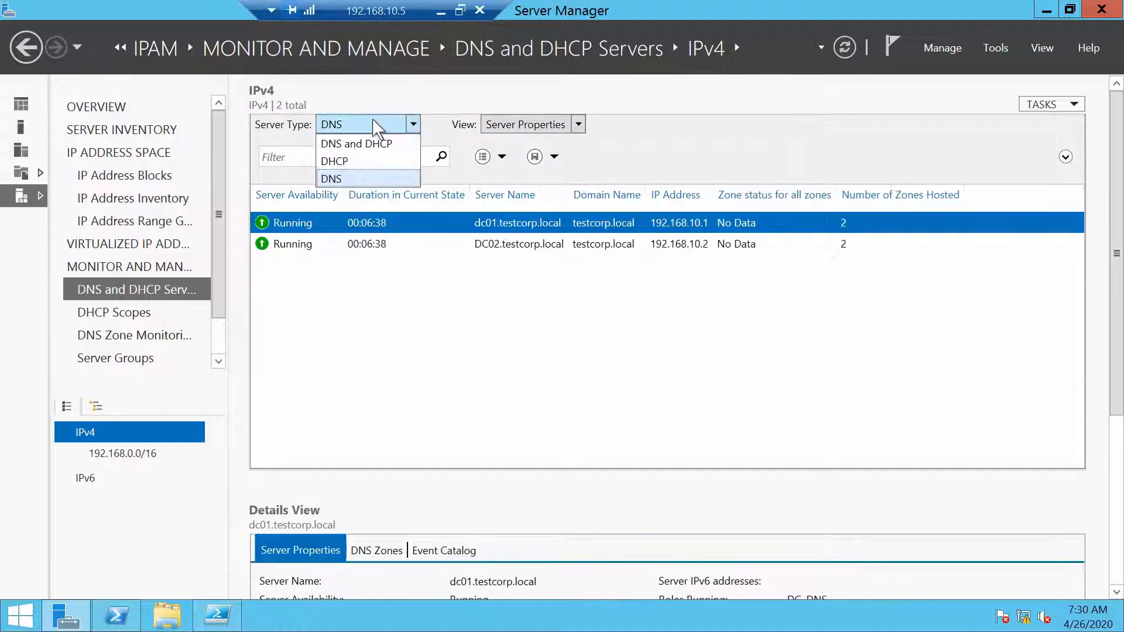
pyautogui.click(366, 159)
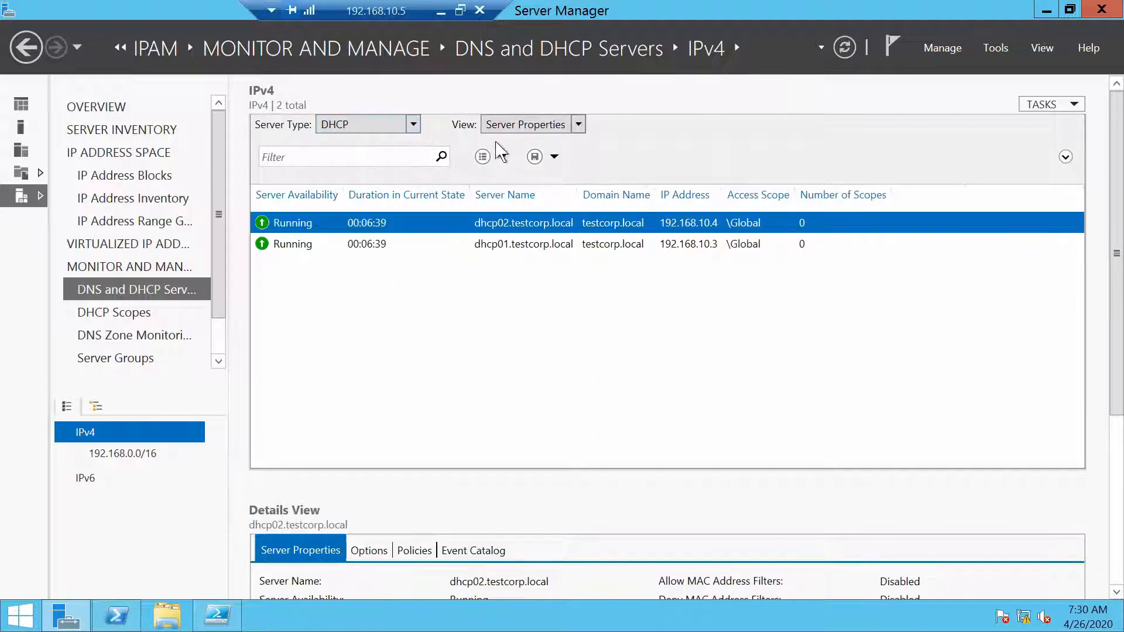
# Check the Scope Properties and Failover Relationships views of the DHCP servers, then return to Server Properties.
pyautogui.click(578, 125)
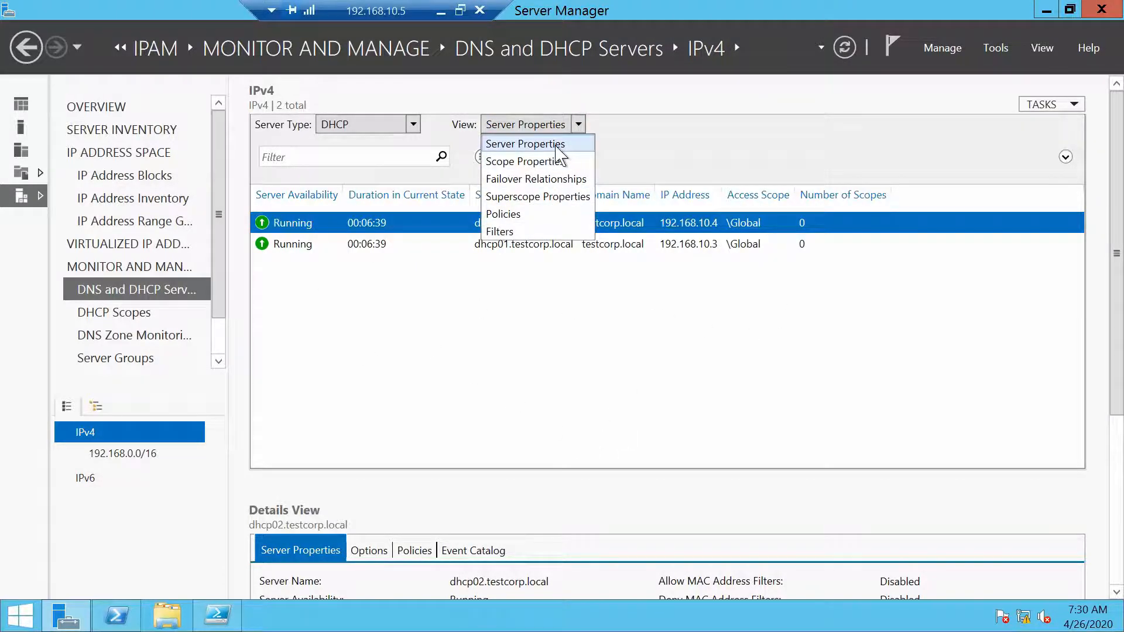
pyautogui.click(565, 162)
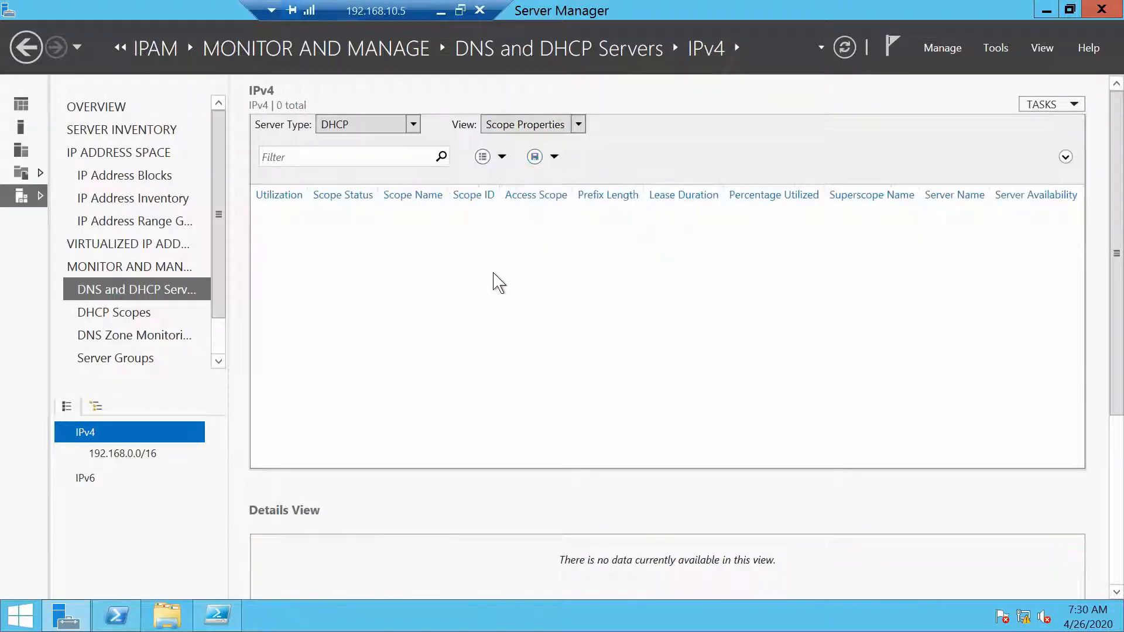
pyautogui.click(579, 125)
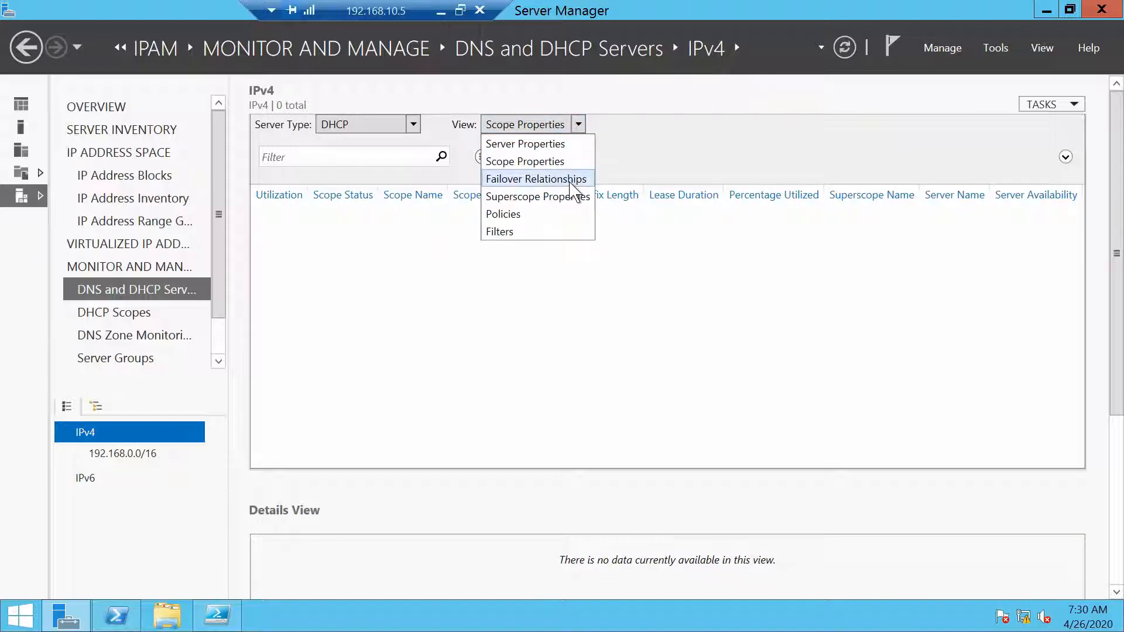
pyautogui.click(569, 181)
pyautogui.click(578, 124)
pyautogui.click(530, 143)
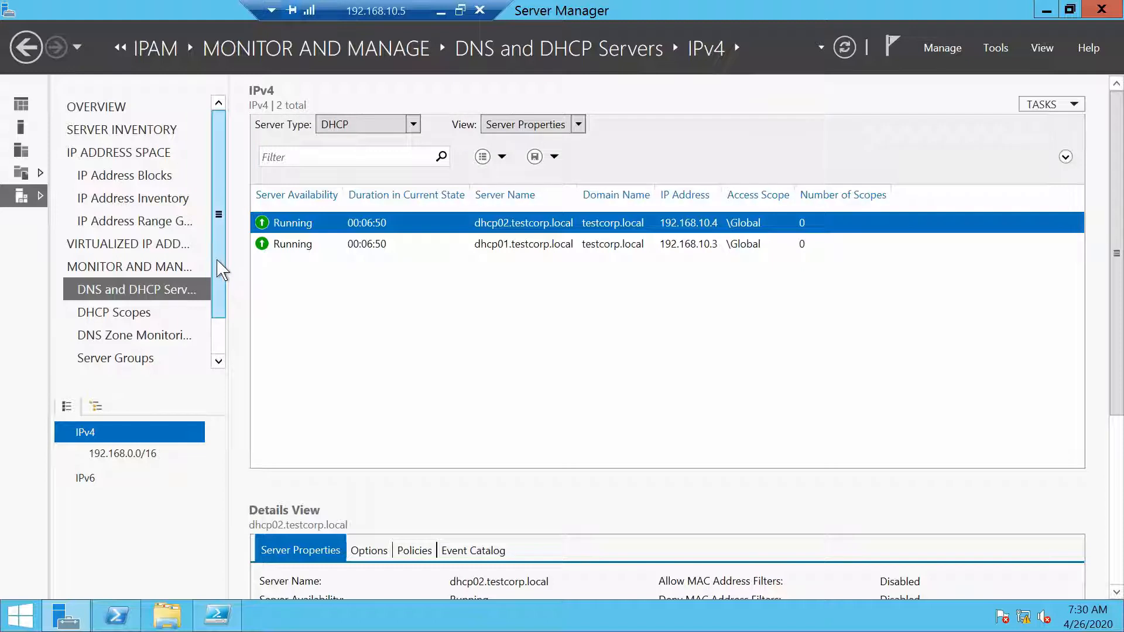
# Look at the DHCP Scopes page, then open the forward lookup zones in DNS Zone Monitoring.
pyautogui.moveTo(221, 267); pyautogui.dragTo(223, 326)
pyautogui.click(106, 268)
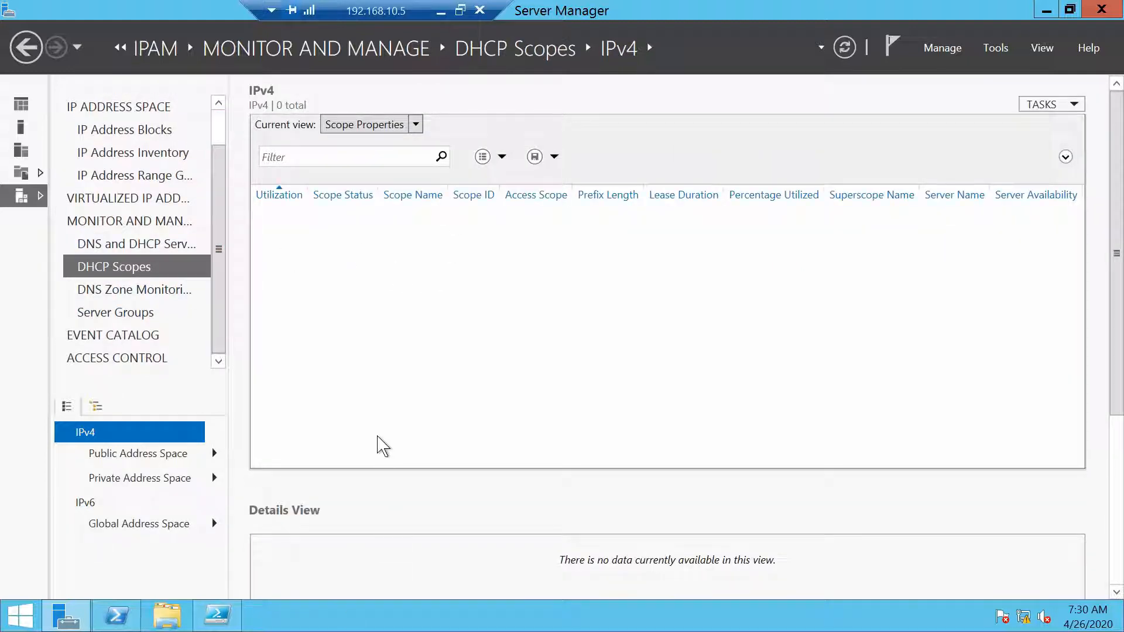
pyautogui.click(144, 290)
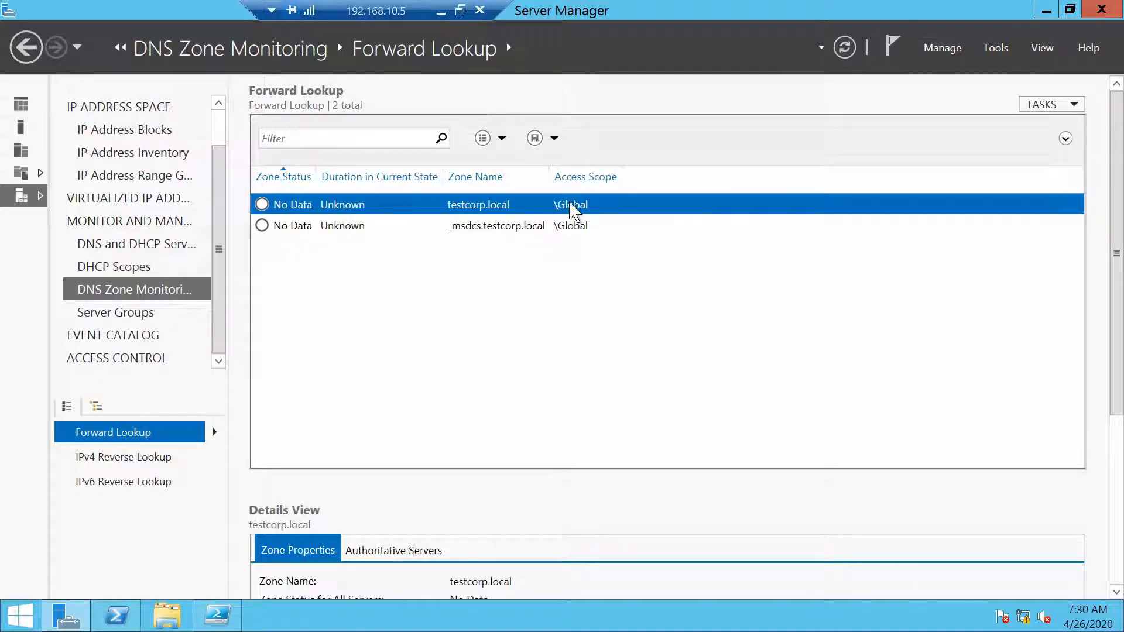
# Reset the zone status of the testcorp.local and _msdcs.testcorp.local forward lookup zones.
pyautogui.rightClick(408, 206)
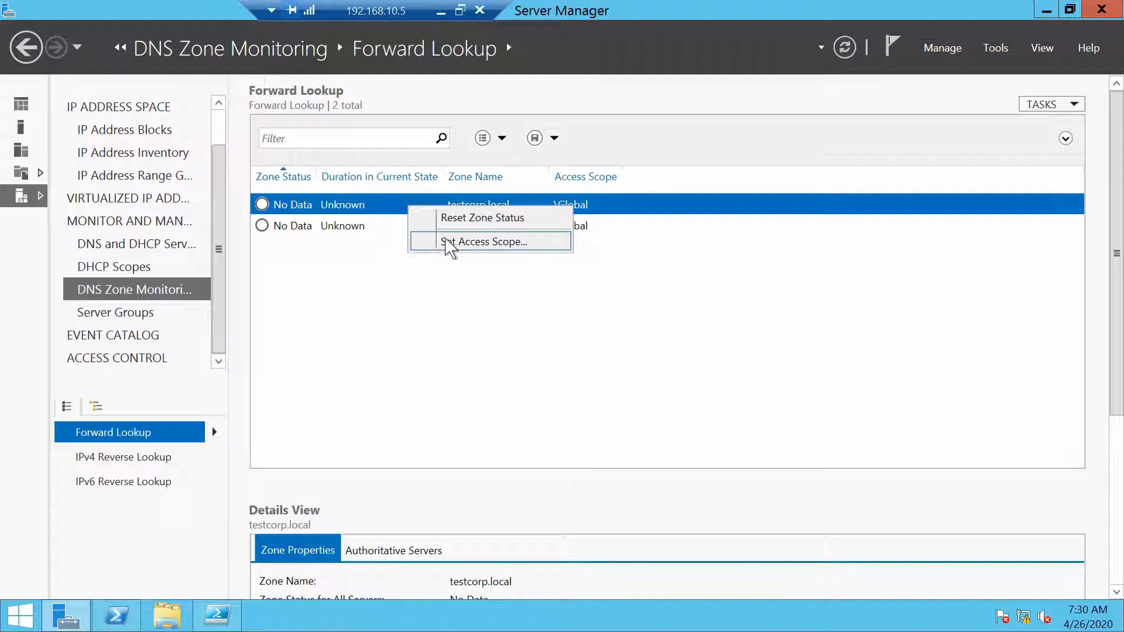
pyautogui.click(454, 219)
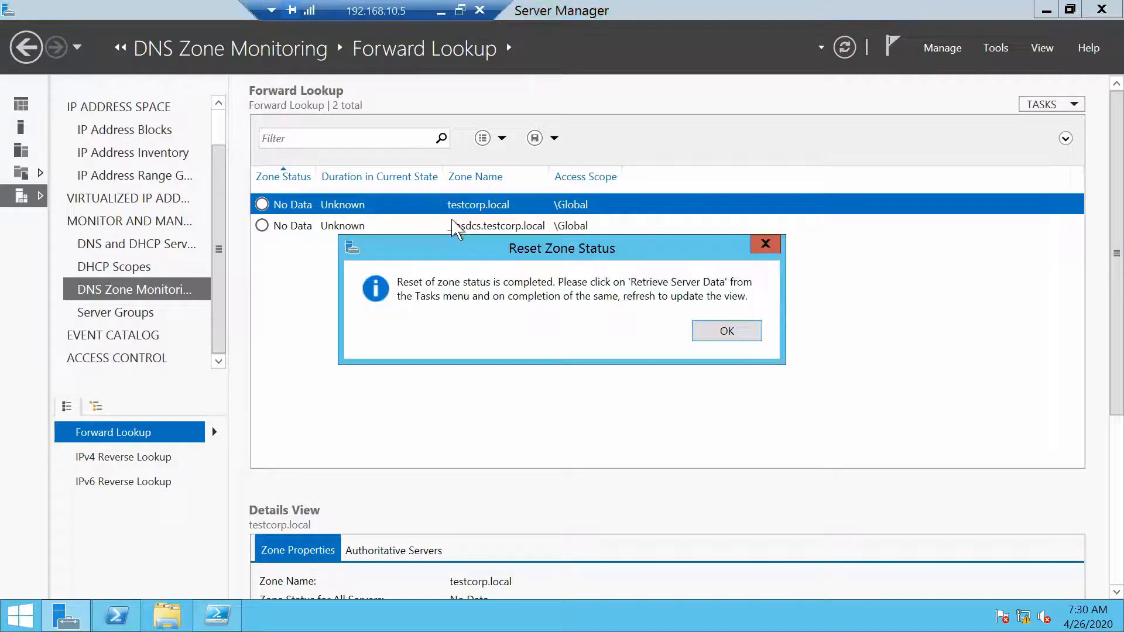
pyautogui.click(726, 331)
pyautogui.rightClick(324, 227)
pyautogui.click(358, 237)
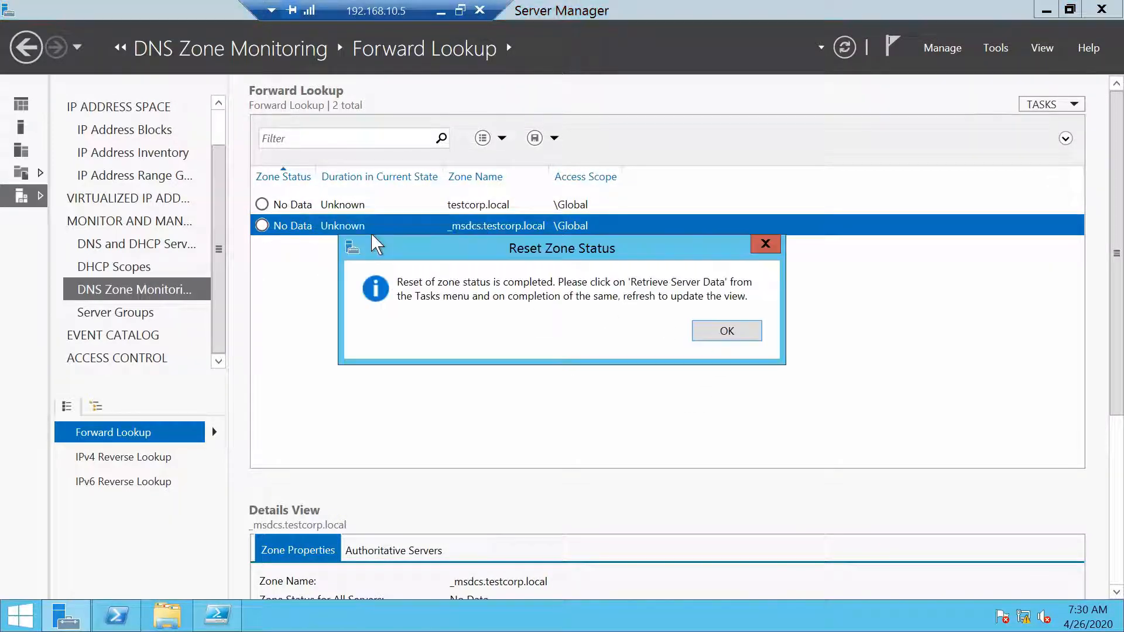
pyautogui.click(722, 331)
# Retrieve the server data for the forward lookup zones and refresh the zone list.
pyautogui.click(1048, 104)
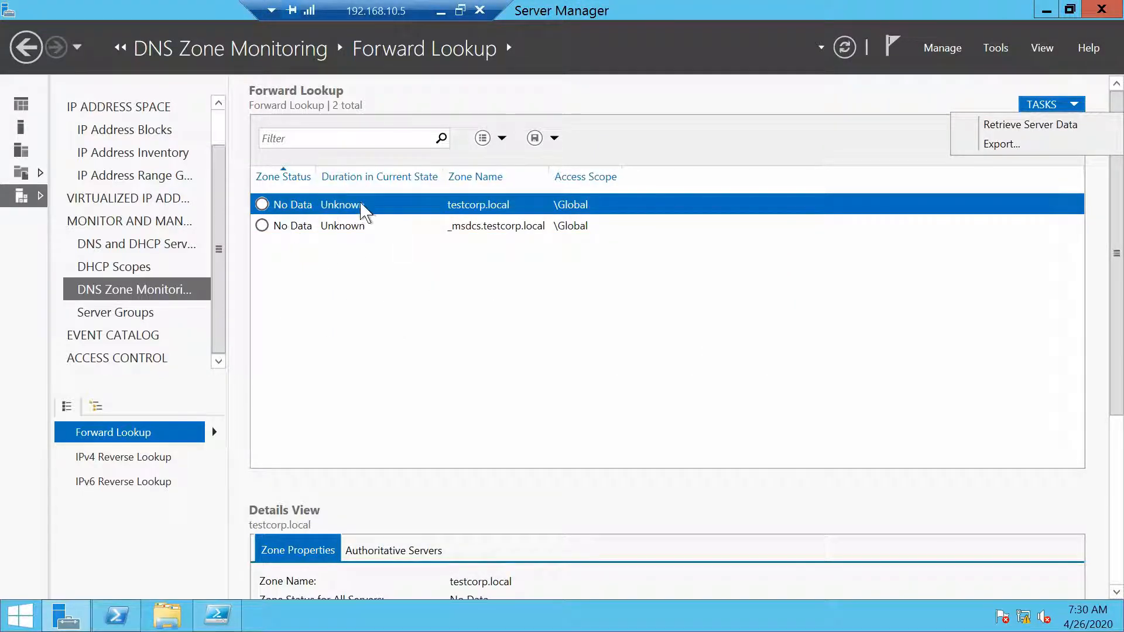
pyautogui.click(1030, 124)
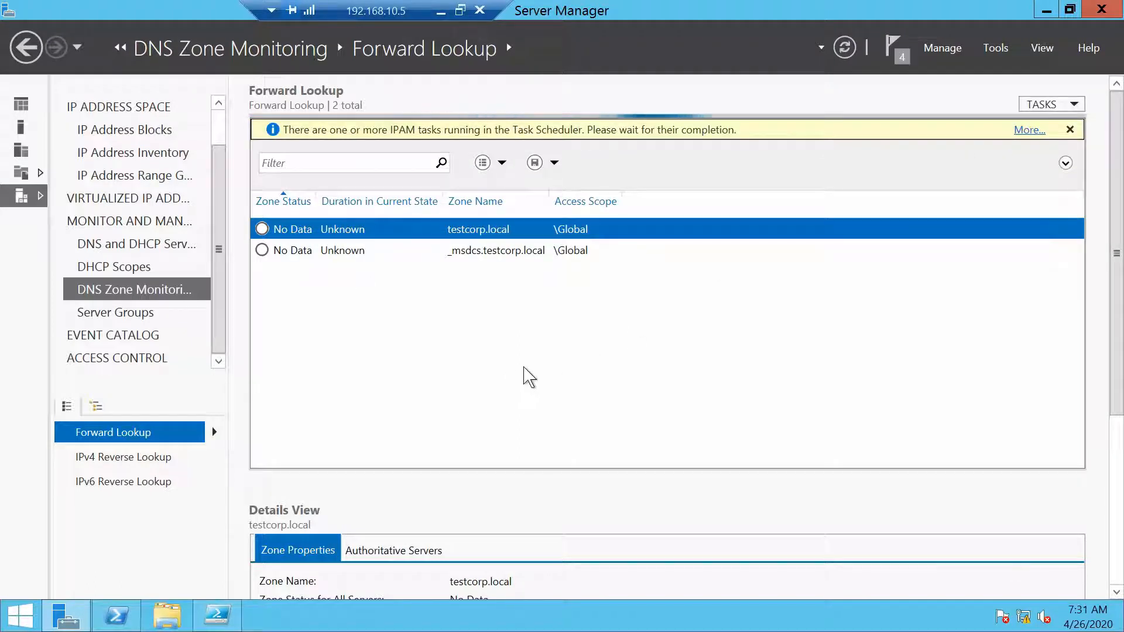
pyautogui.click(845, 47)
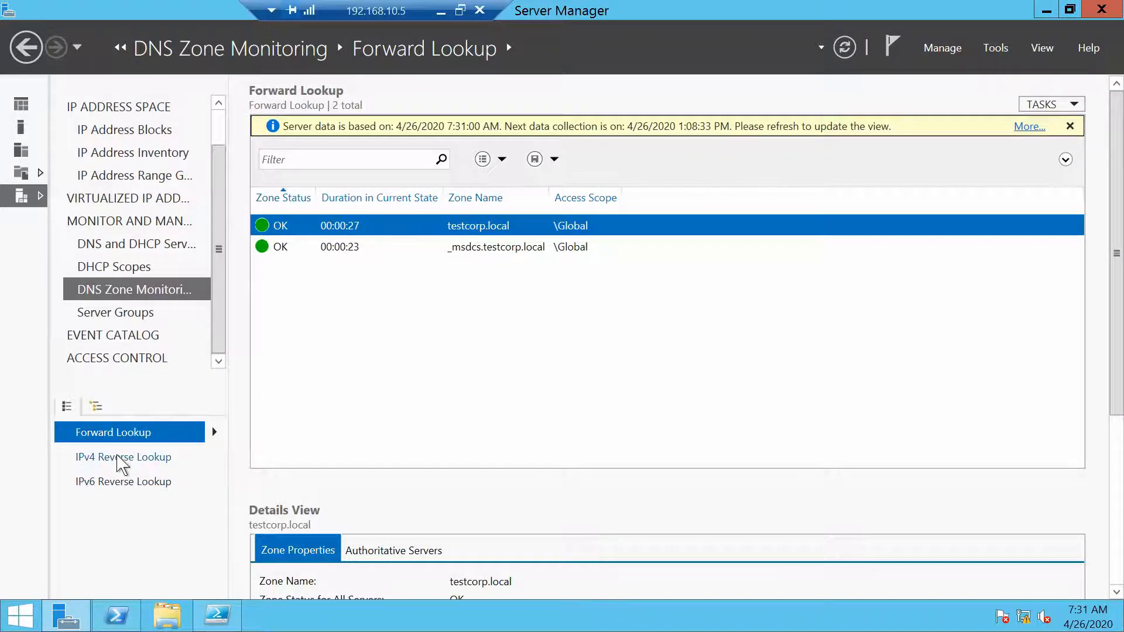
# Examine the authoritative servers of the IPv4 reverse lookup zone, then return to the forward lookup zones.
pyautogui.click(148, 457)
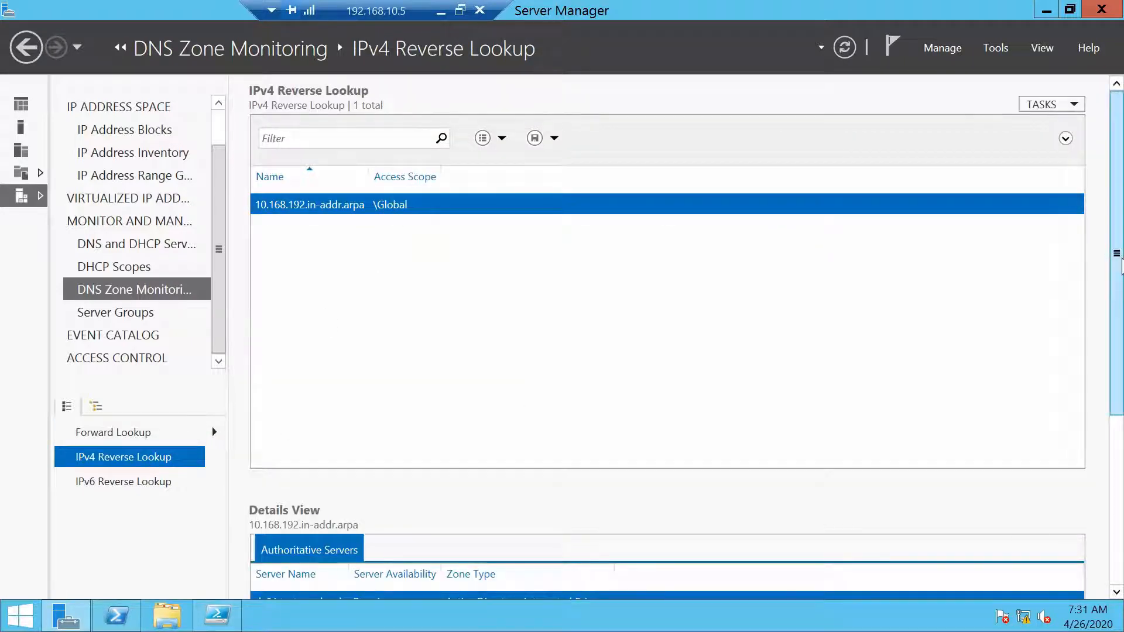
pyautogui.scroll(-5, 1117, 257)
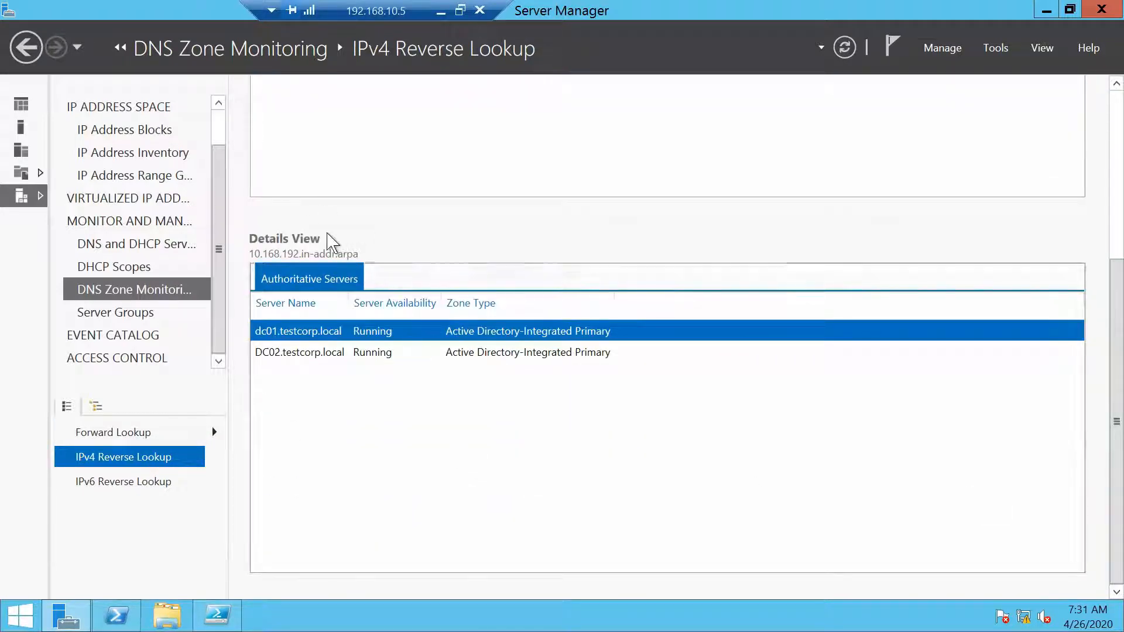
pyautogui.click(117, 433)
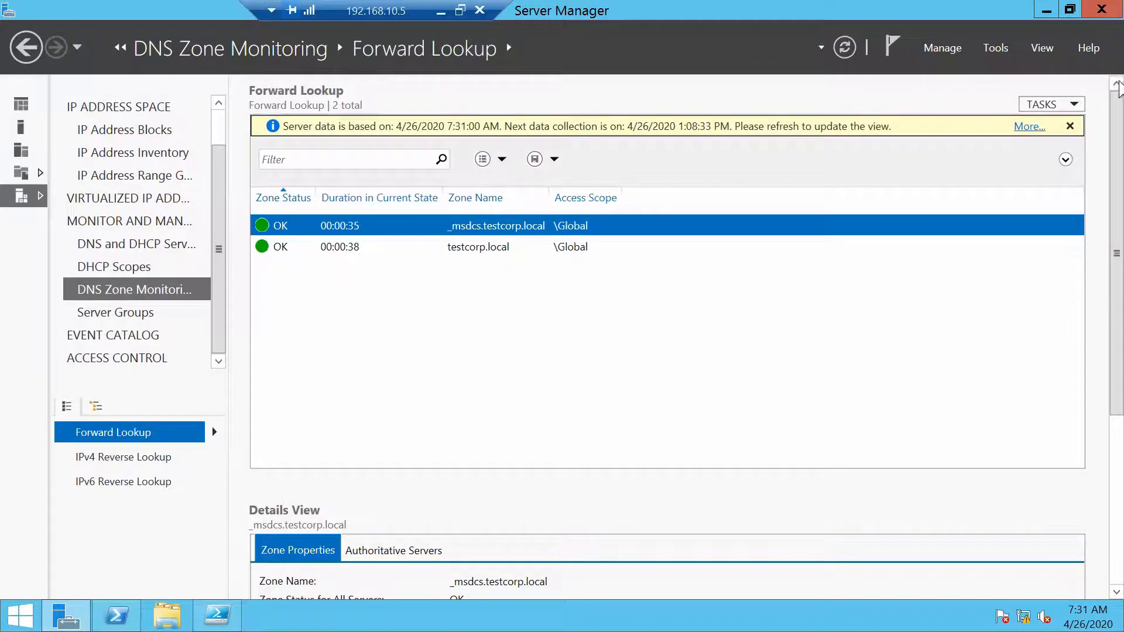
# Look at the IPv4 server groups and the server types available for filtering them.
pyautogui.moveTo(1119, 122)
pyautogui.click(126, 312)
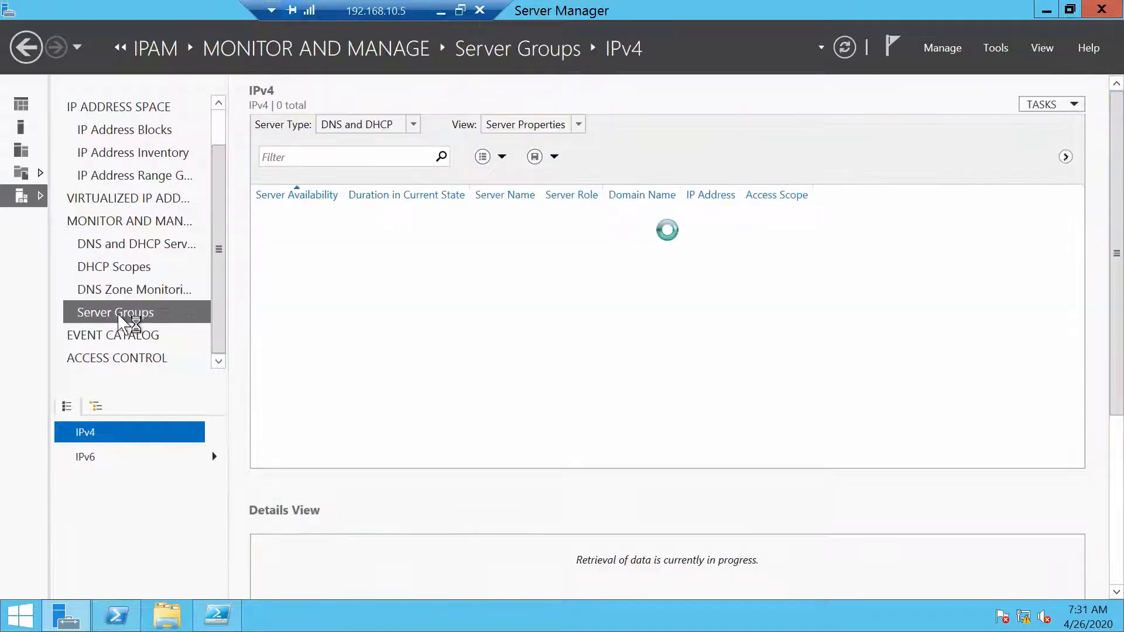
pyautogui.click(391, 125)
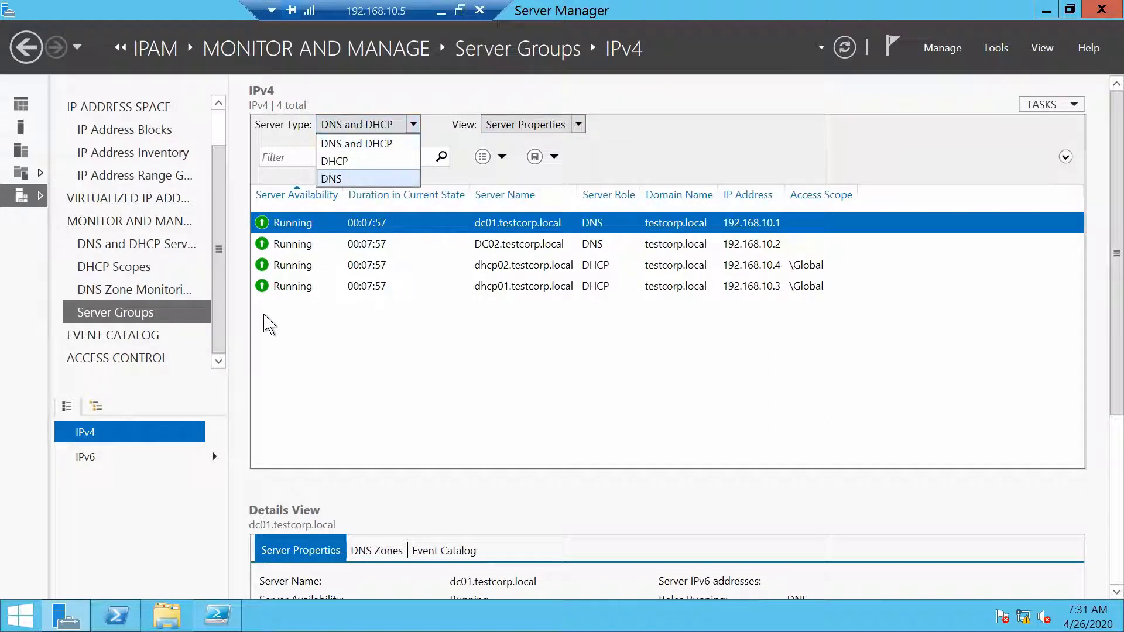
pyautogui.click(419, 424)
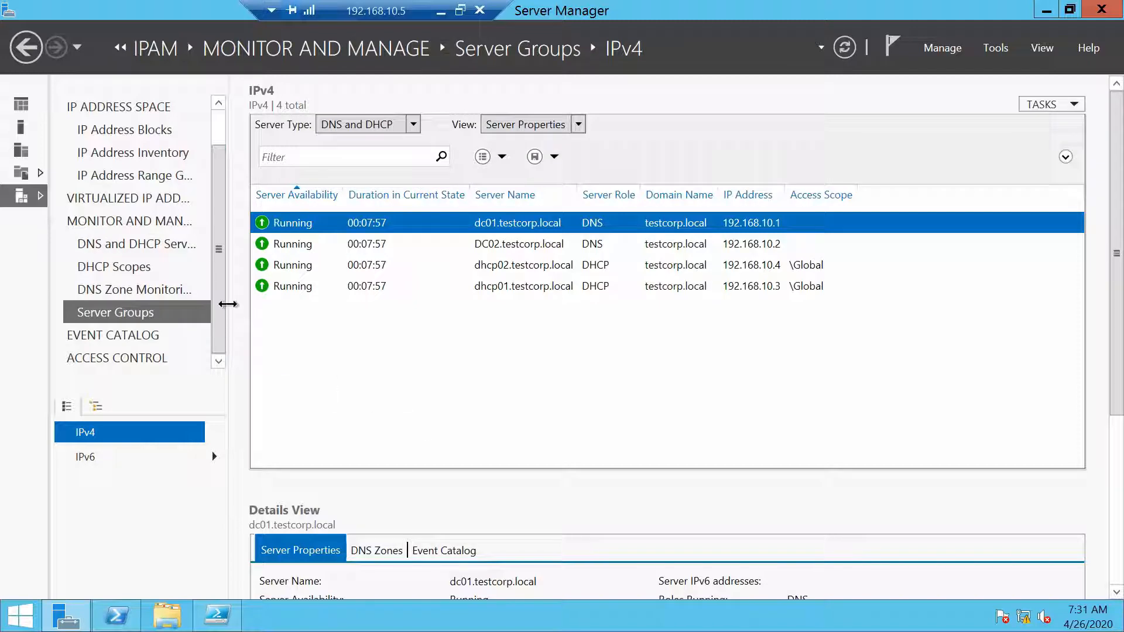
# Review the Event Catalog's IPAM and DHCP configuration events and IP address tracking by IP address, client ID, host name and user name.
pyautogui.click(105, 338)
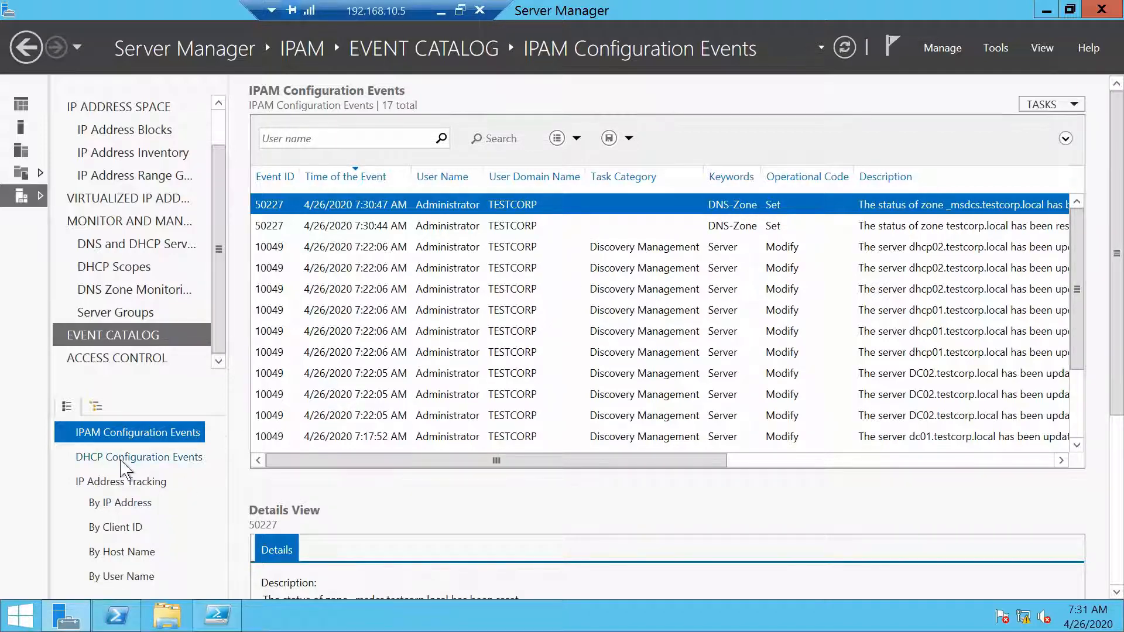
pyautogui.click(93, 457)
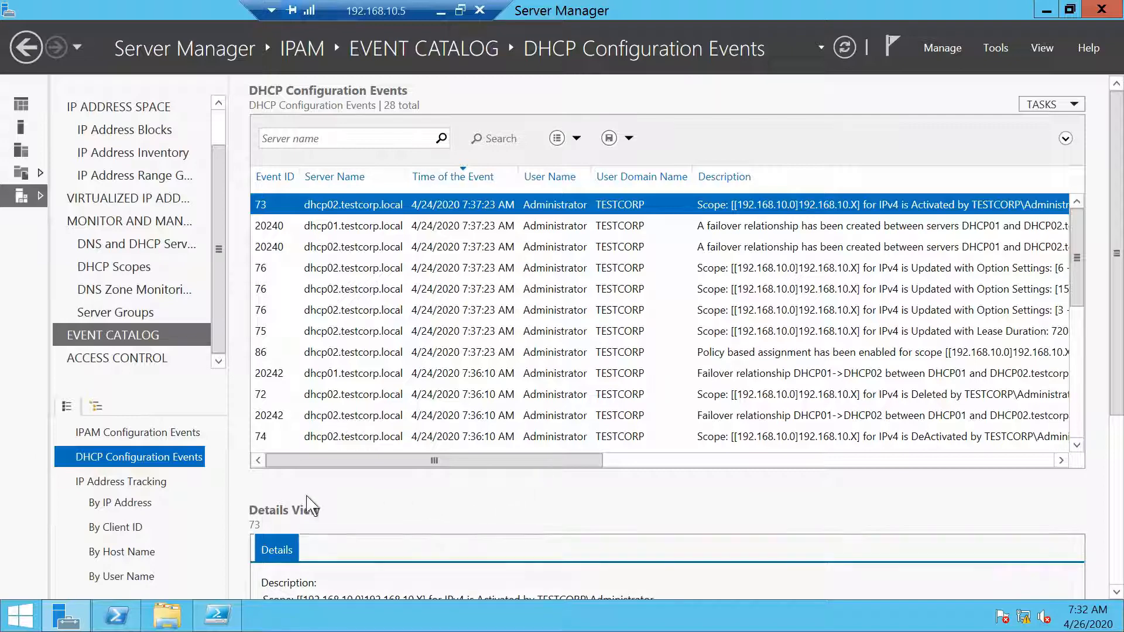
pyautogui.click(126, 487)
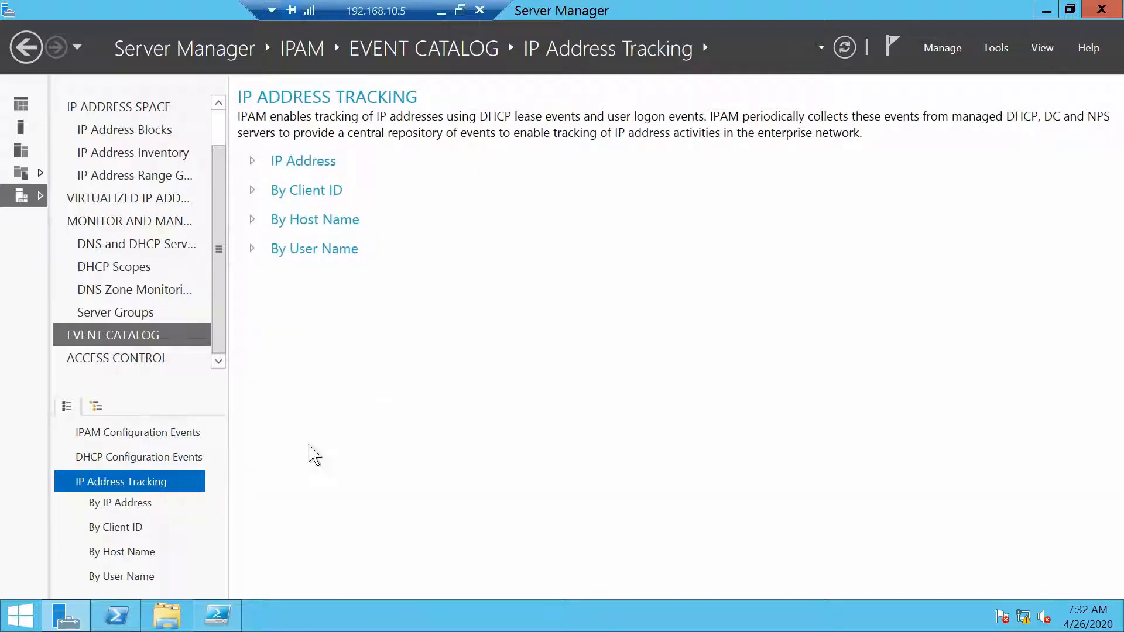
pyautogui.click(135, 508)
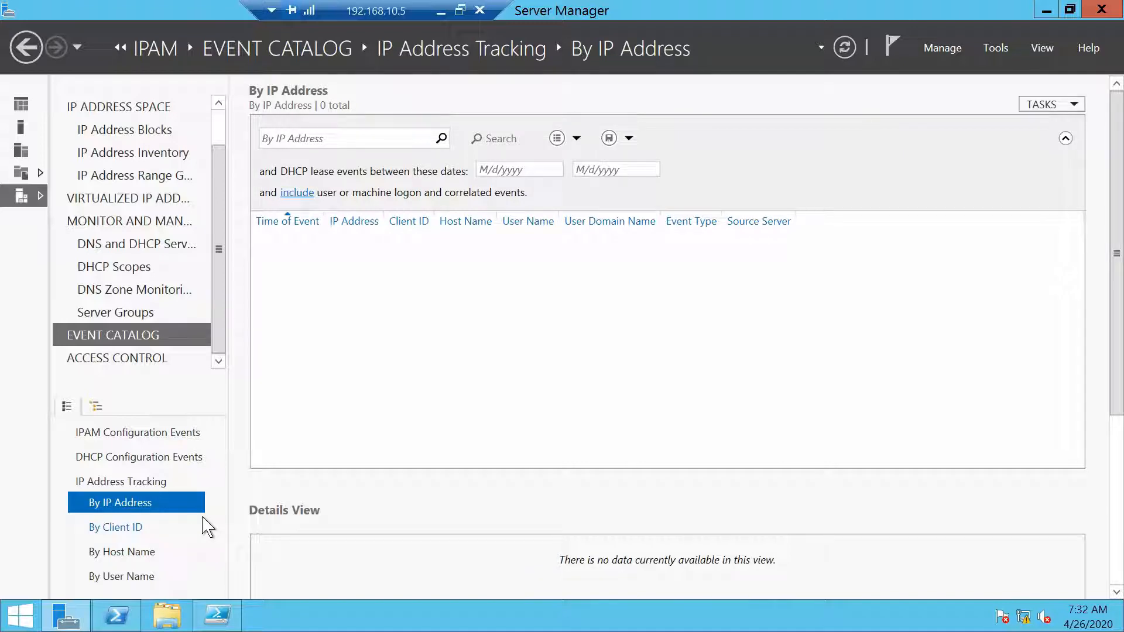
pyautogui.click(121, 530)
pyautogui.click(143, 559)
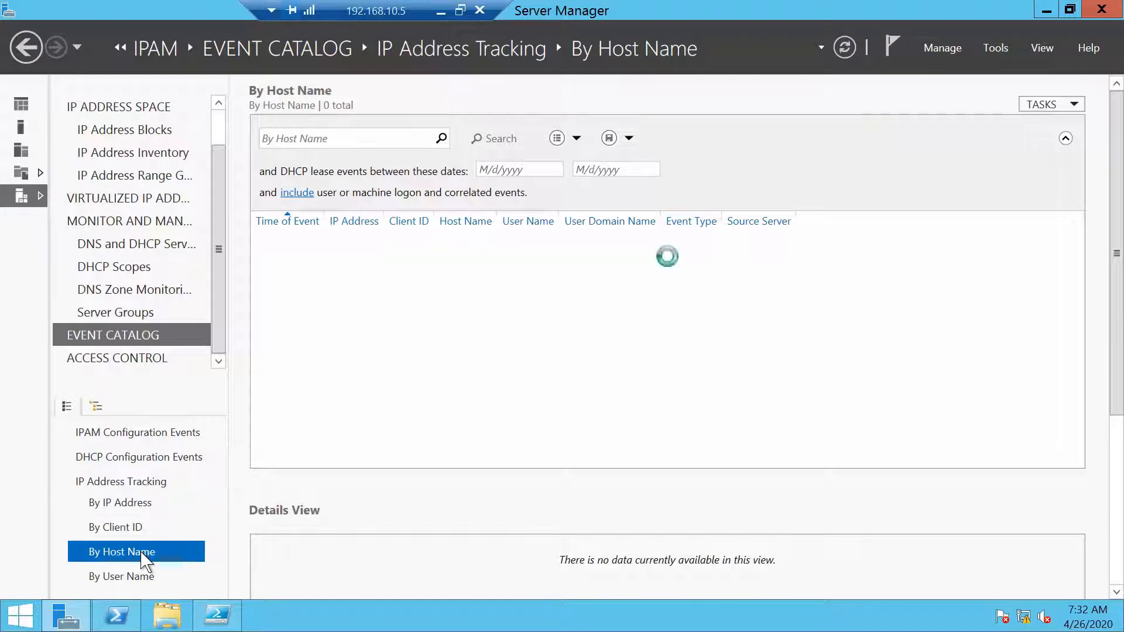
pyautogui.click(120, 576)
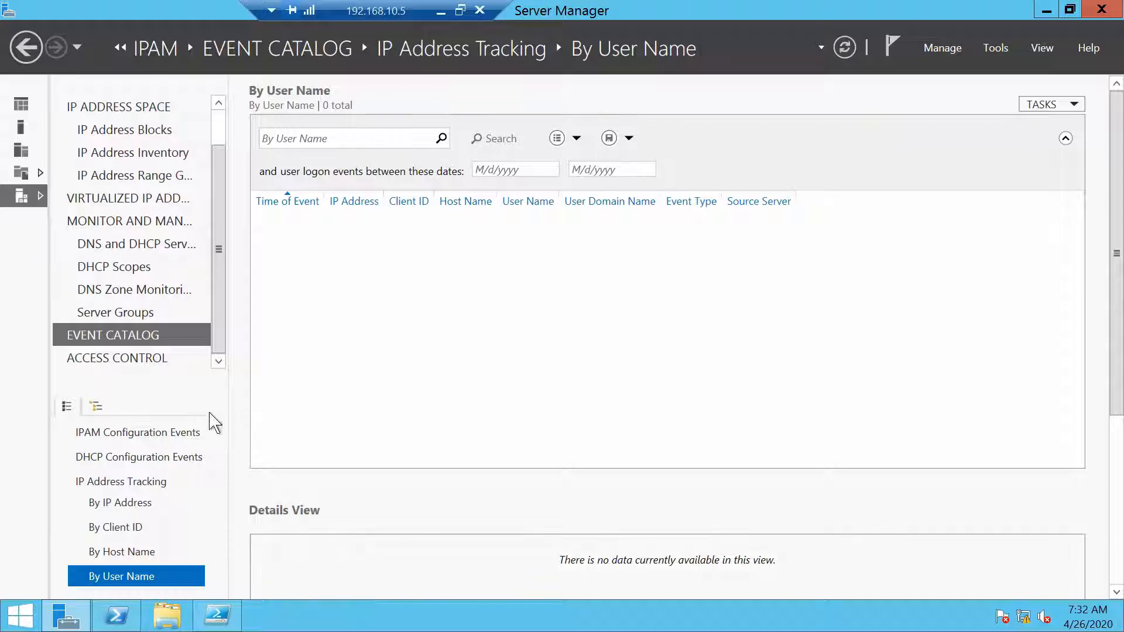
# Review the roles, access scopes and access policies under Access Control.
pyautogui.click(130, 358)
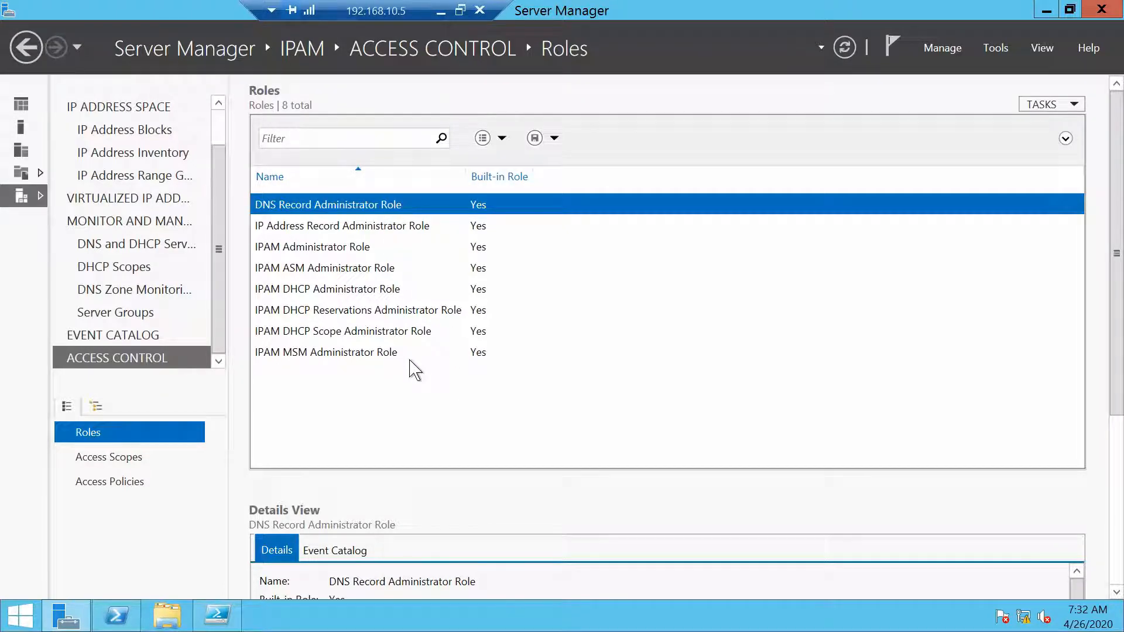
pyautogui.click(109, 462)
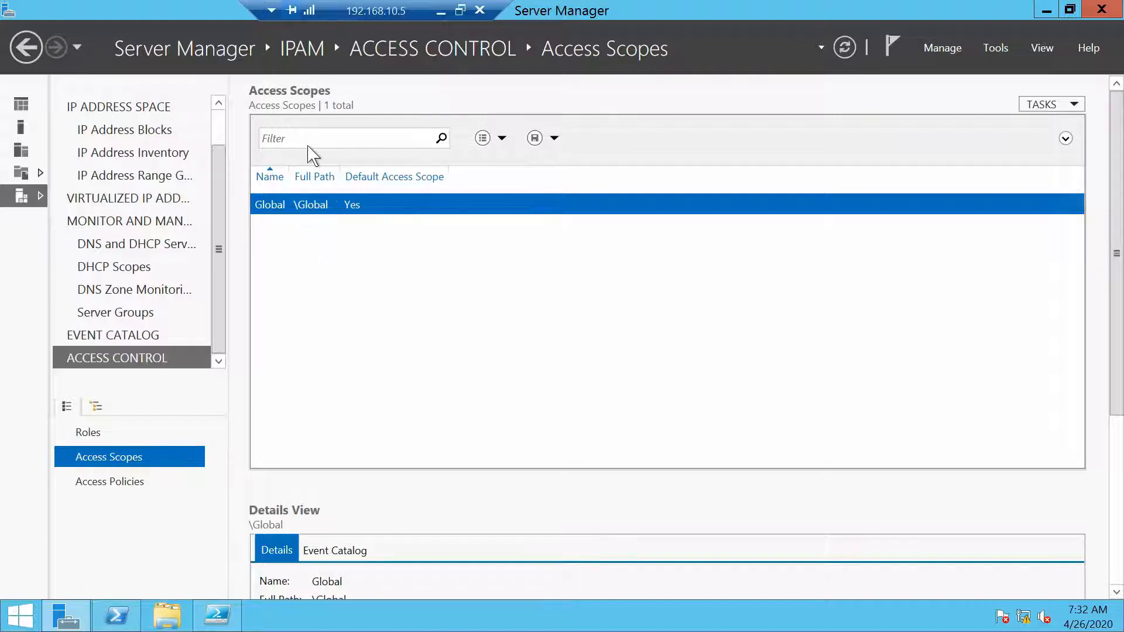
pyautogui.click(113, 483)
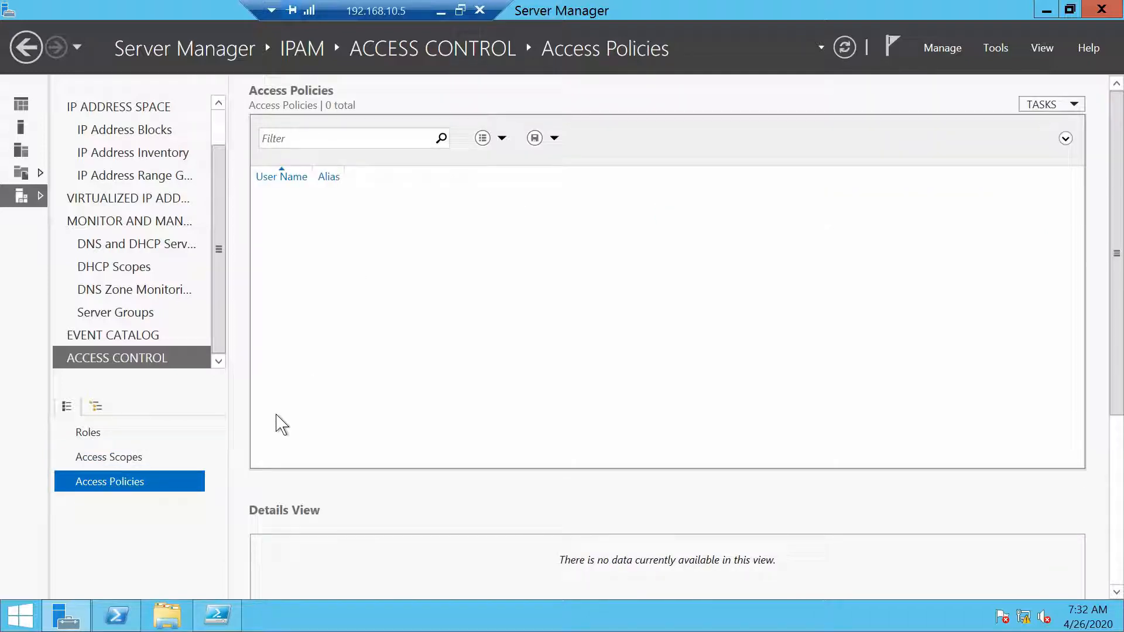
# Recheck the managed servers in the server inventory, then retrieve data from the managed servers through the IPAM overview.
pyautogui.scroll(1, 136, 177)
pyautogui.click(137, 176)
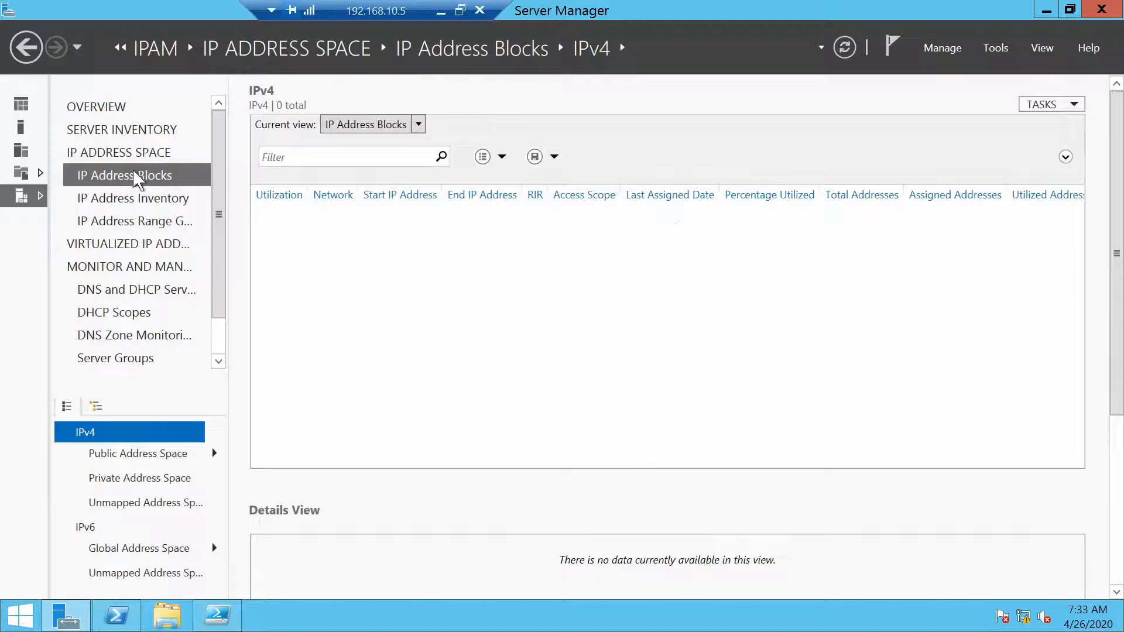
pyautogui.click(107, 110)
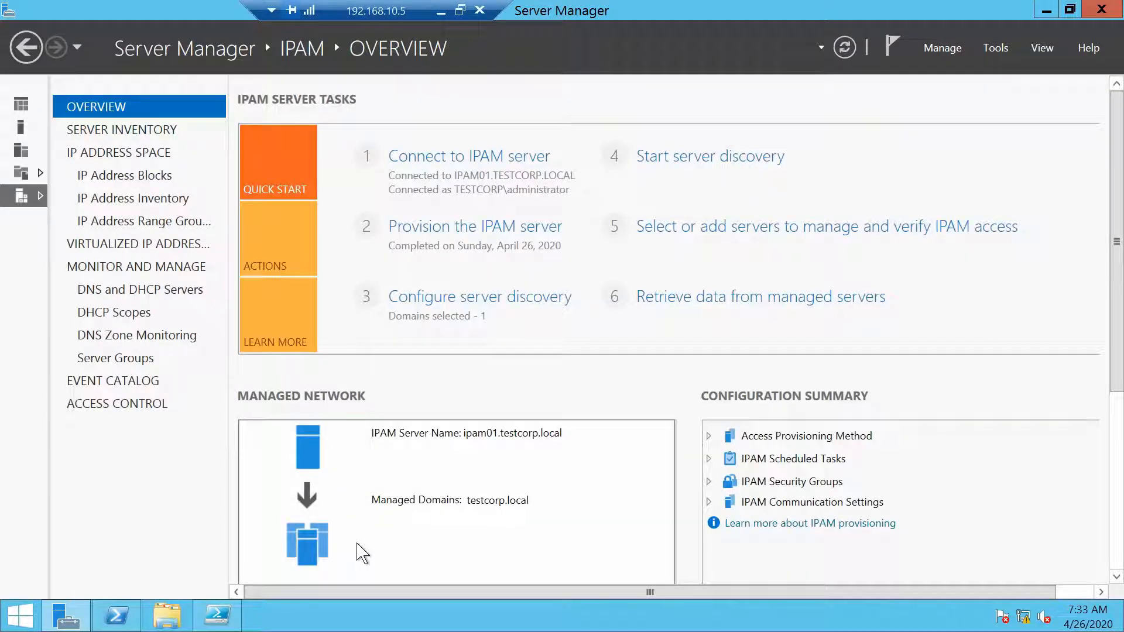
pyautogui.click(140, 132)
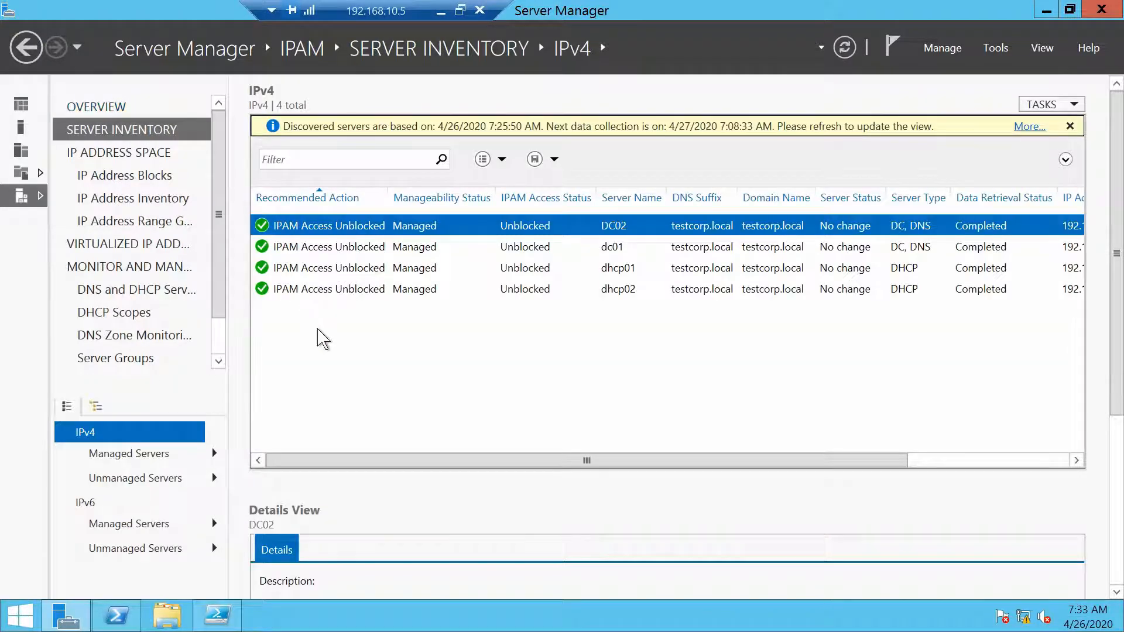
pyautogui.click(108, 110)
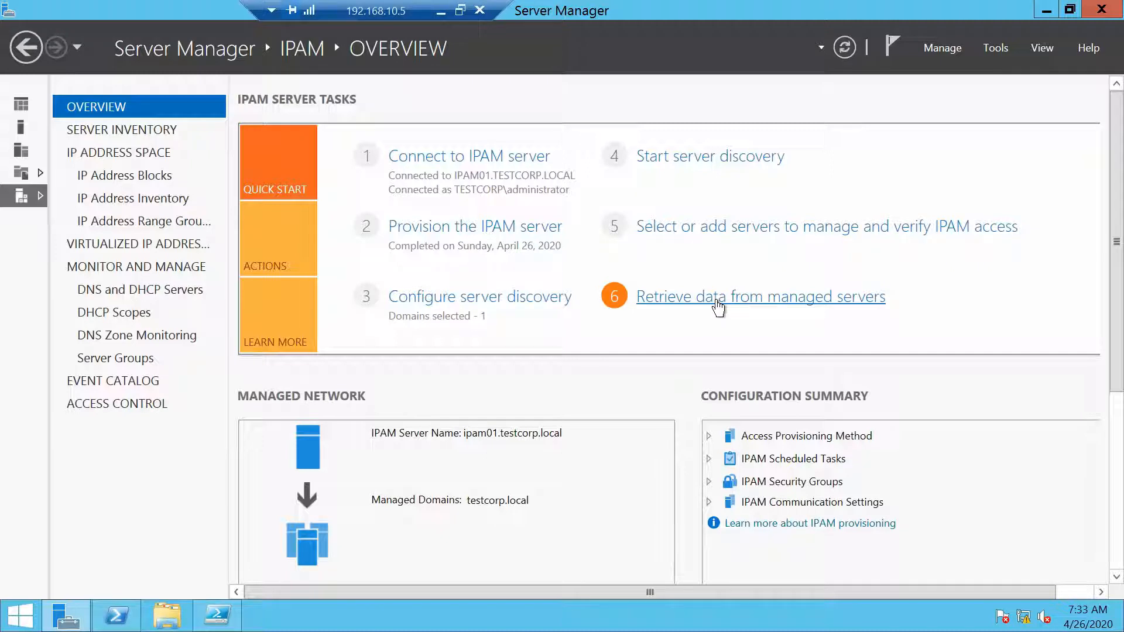
pyautogui.click(718, 307)
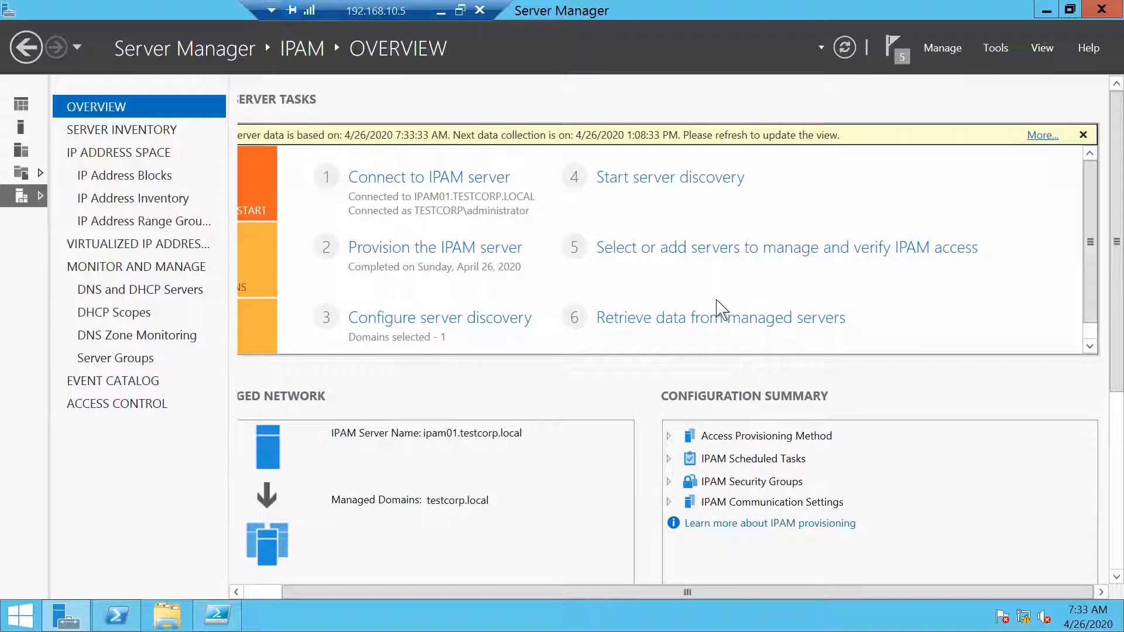
# Display the IPv4 address ranges under IP Address Blocks and examine the two DHCP ranges.
pyautogui.click(113, 179)
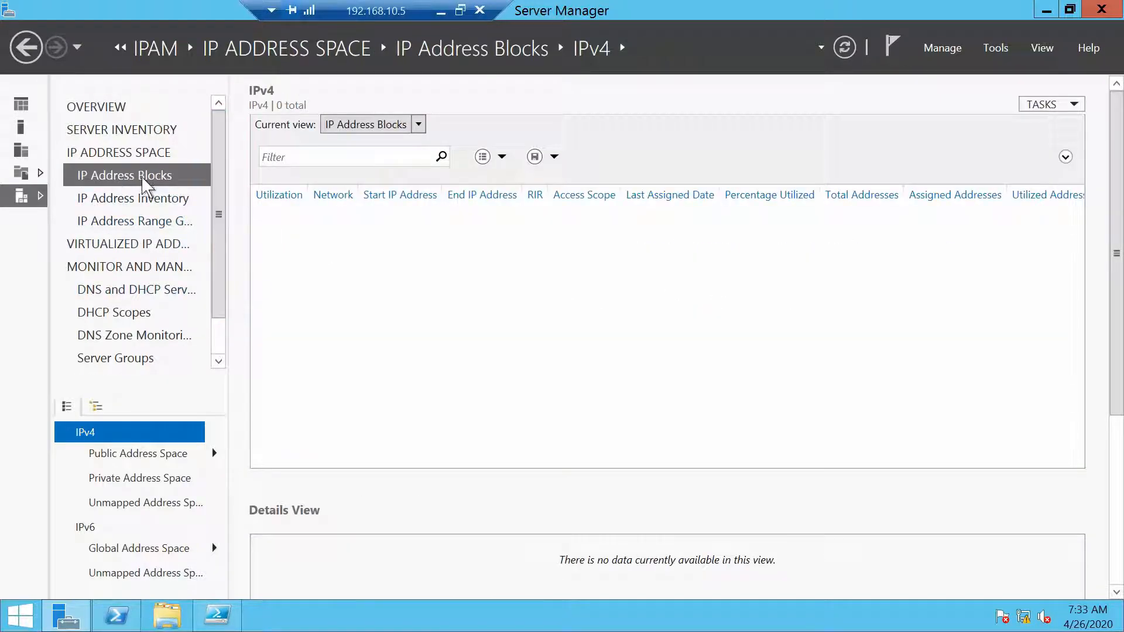
pyautogui.click(418, 124)
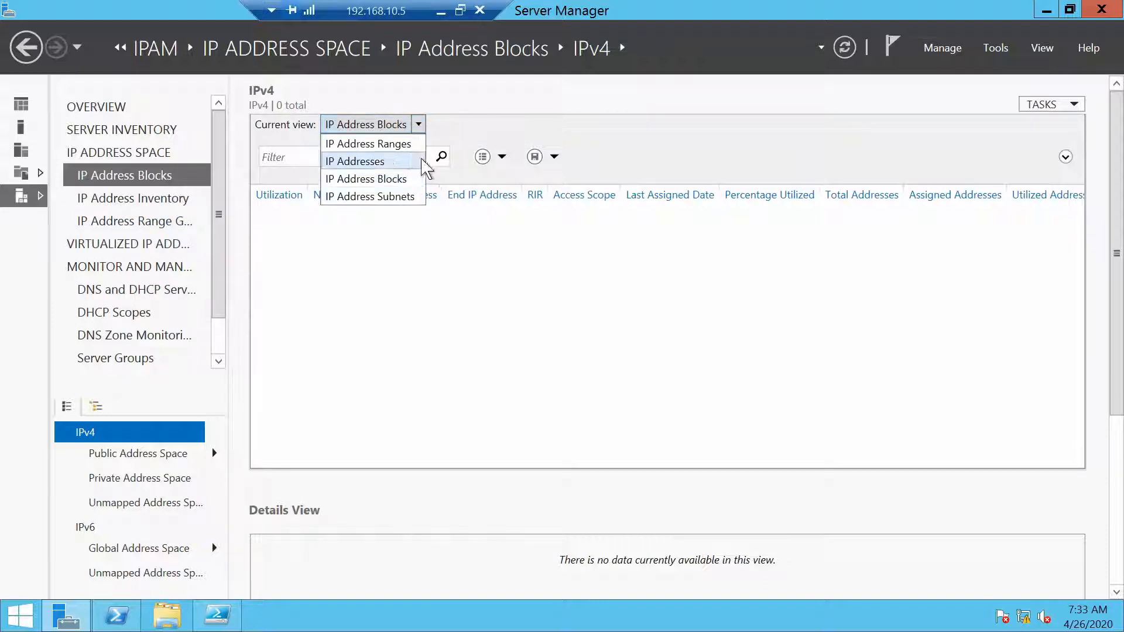
pyautogui.click(369, 145)
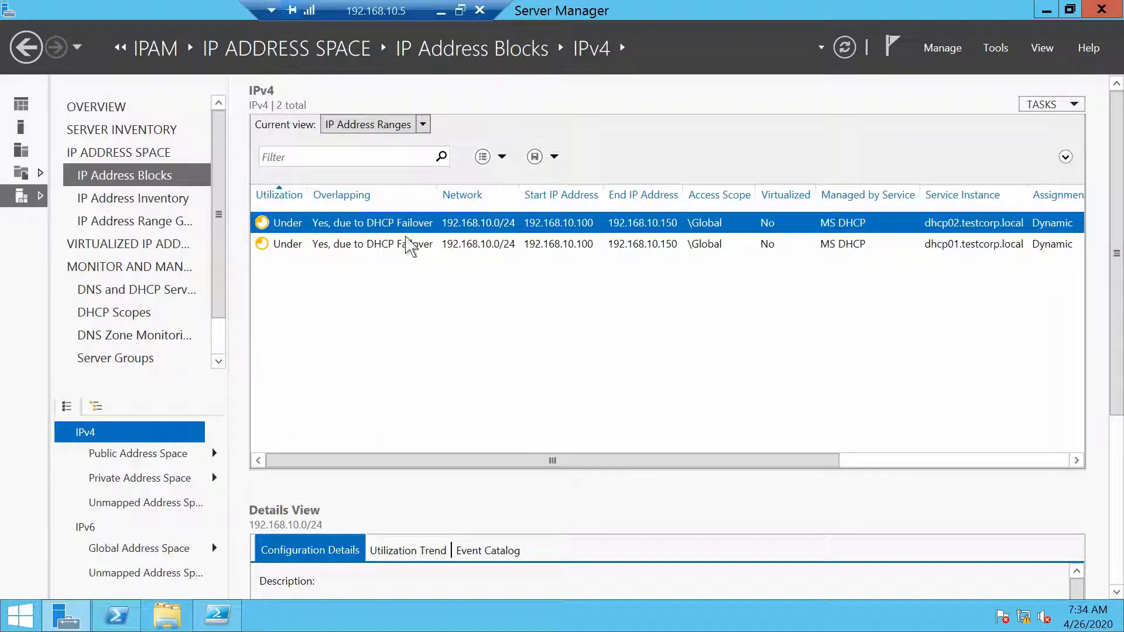
pyautogui.click(512, 241)
pyautogui.click(562, 227)
# Look at the IP Address Inventory, then return to IP Address Blocks and set the current view to IP Address Blocks.
pyautogui.click(160, 201)
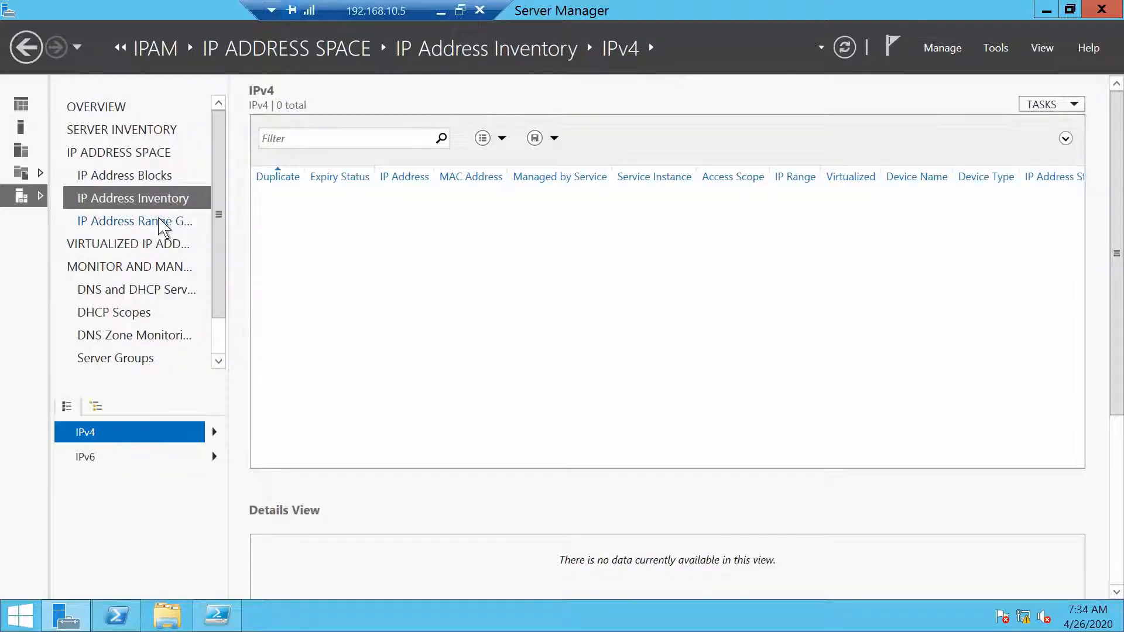
pyautogui.click(124, 178)
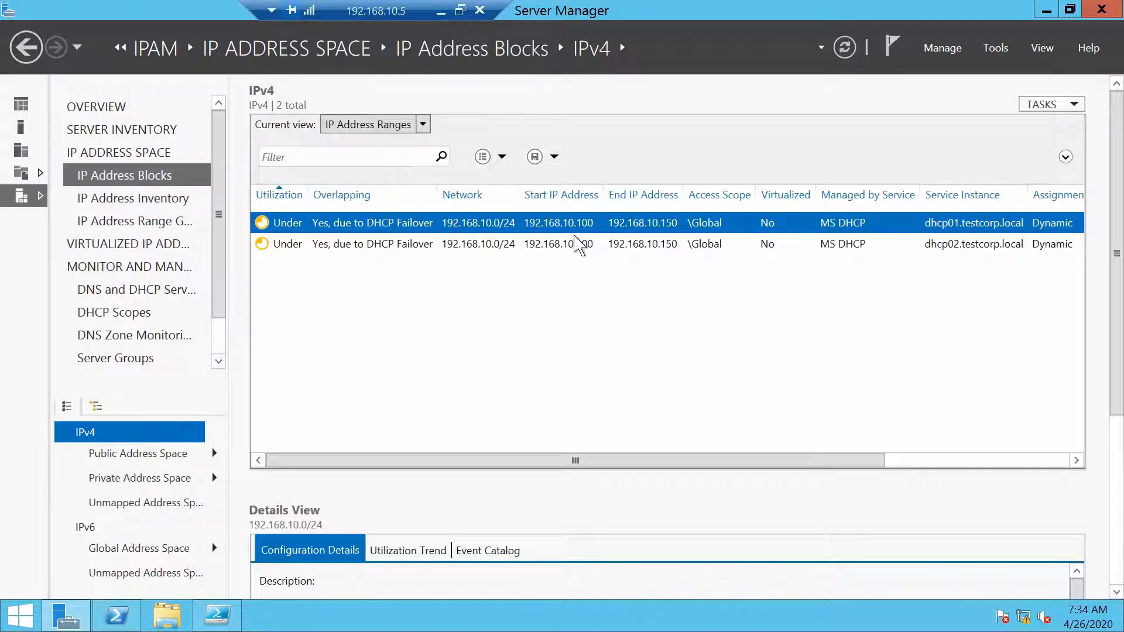
pyautogui.click(403, 127)
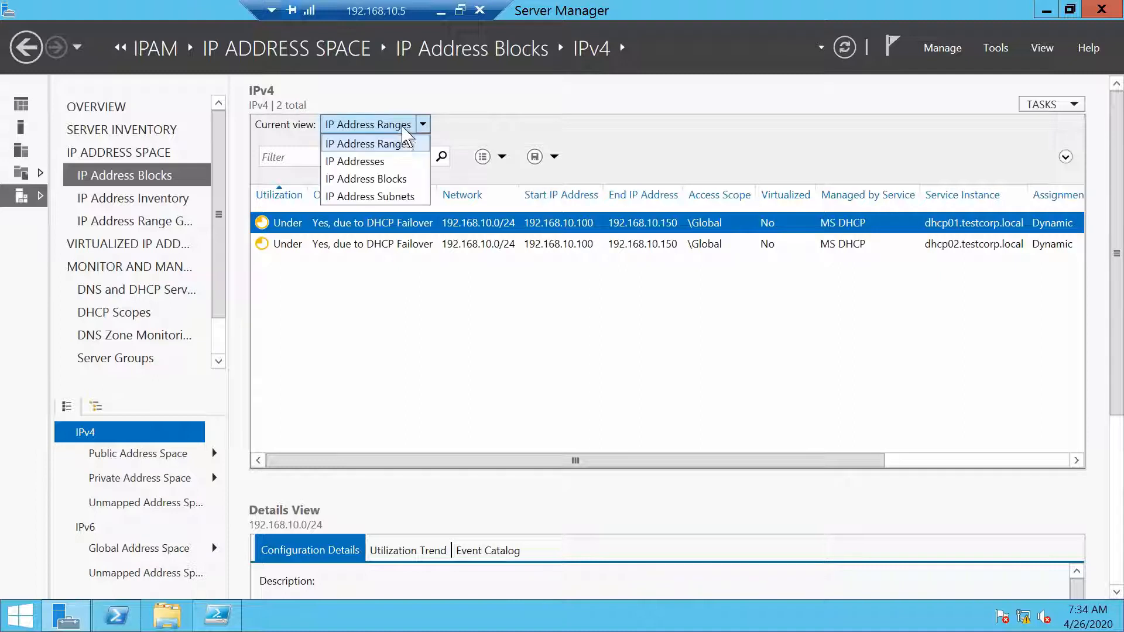
pyautogui.click(419, 180)
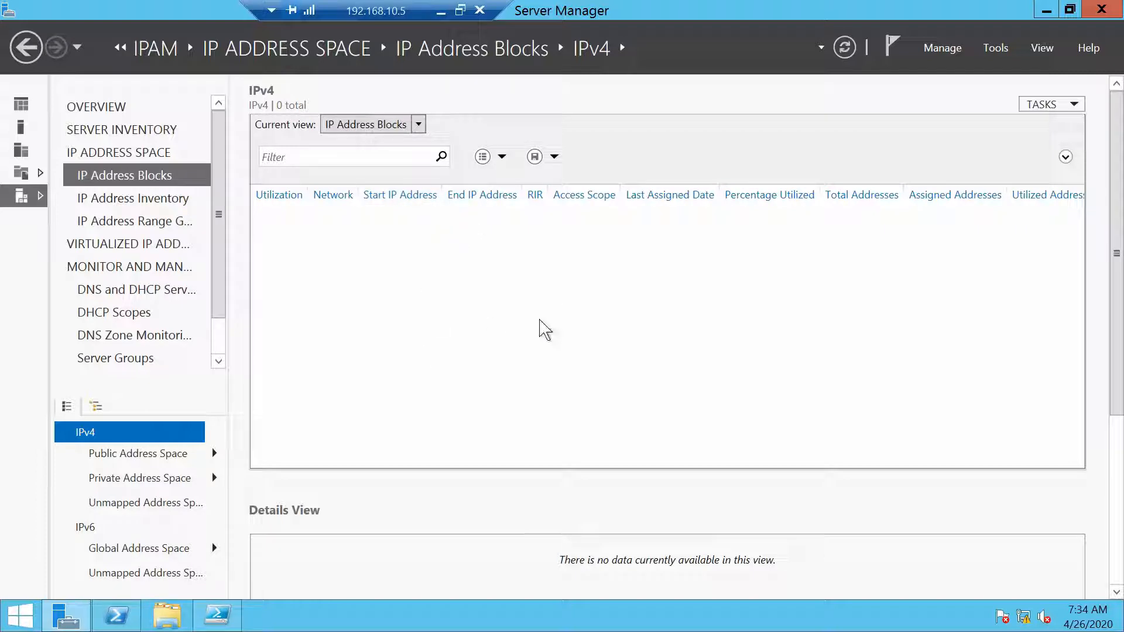
# Add an IPv4 address block with network ID 192.168.10.0, prefix length 24 and last assigned date 4/26/2020.
pyautogui.click(1045, 109)
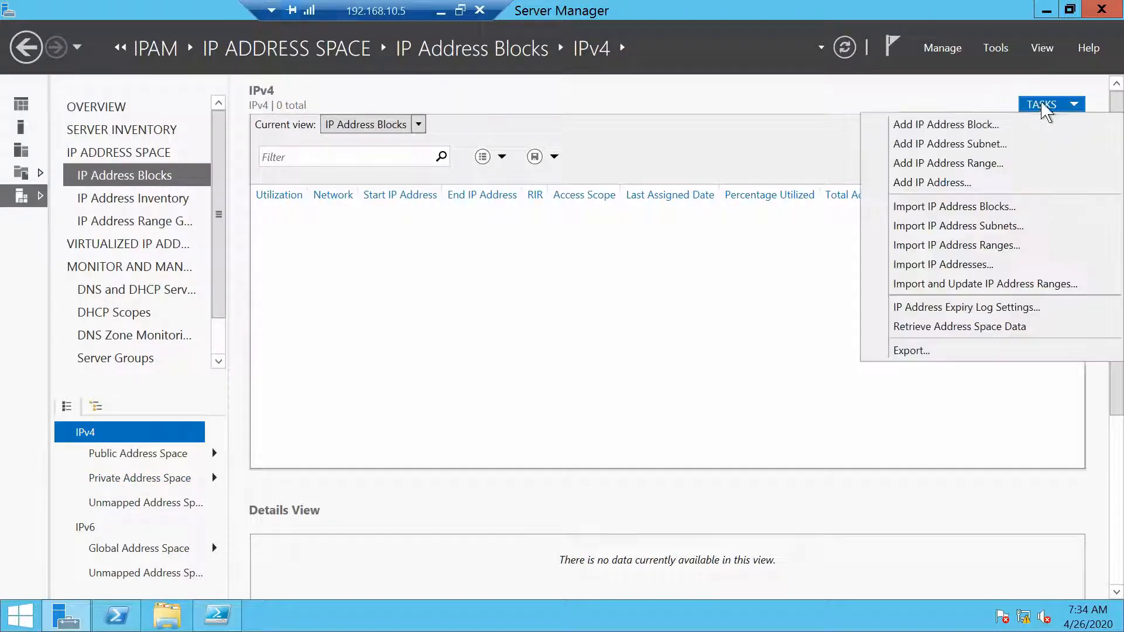
pyautogui.click(936, 125)
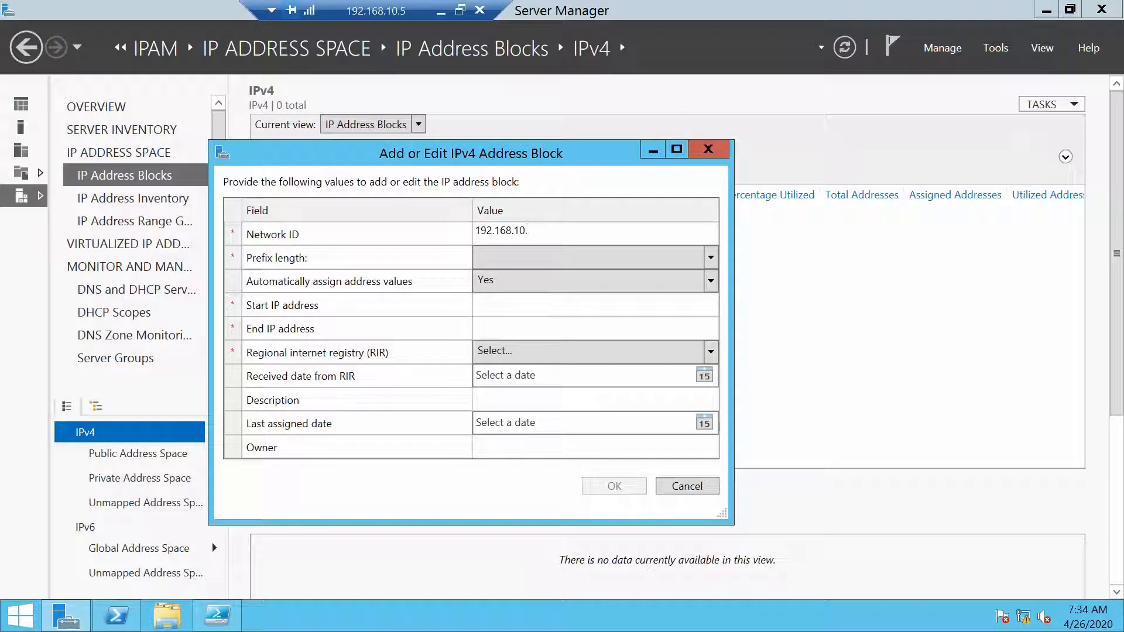
pyautogui.click(495, 258)
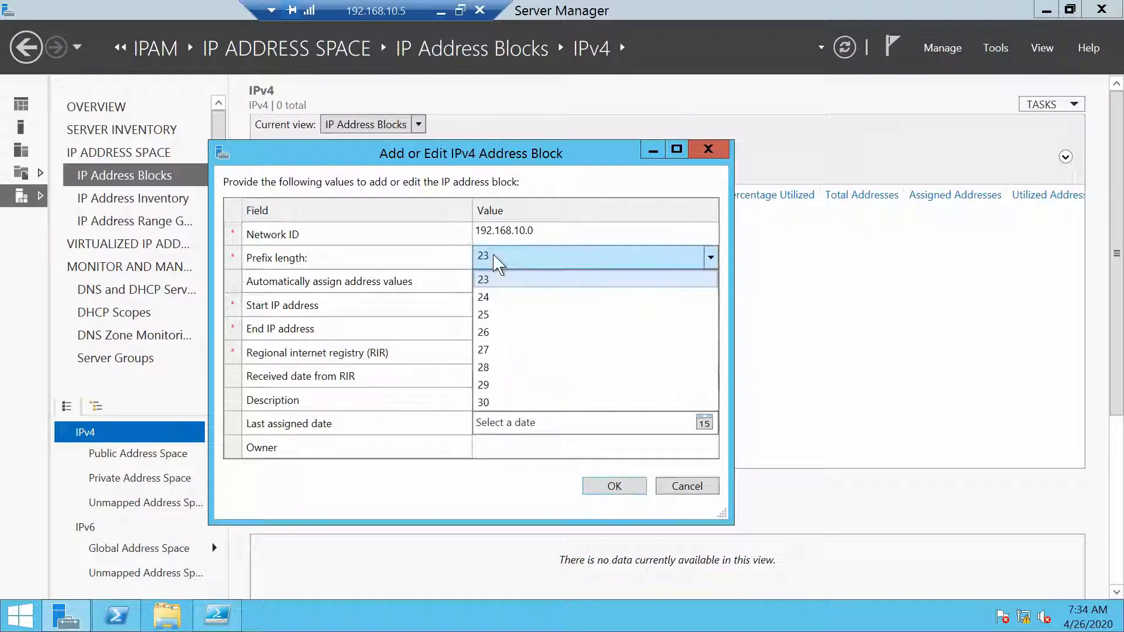
pyautogui.click(486, 297)
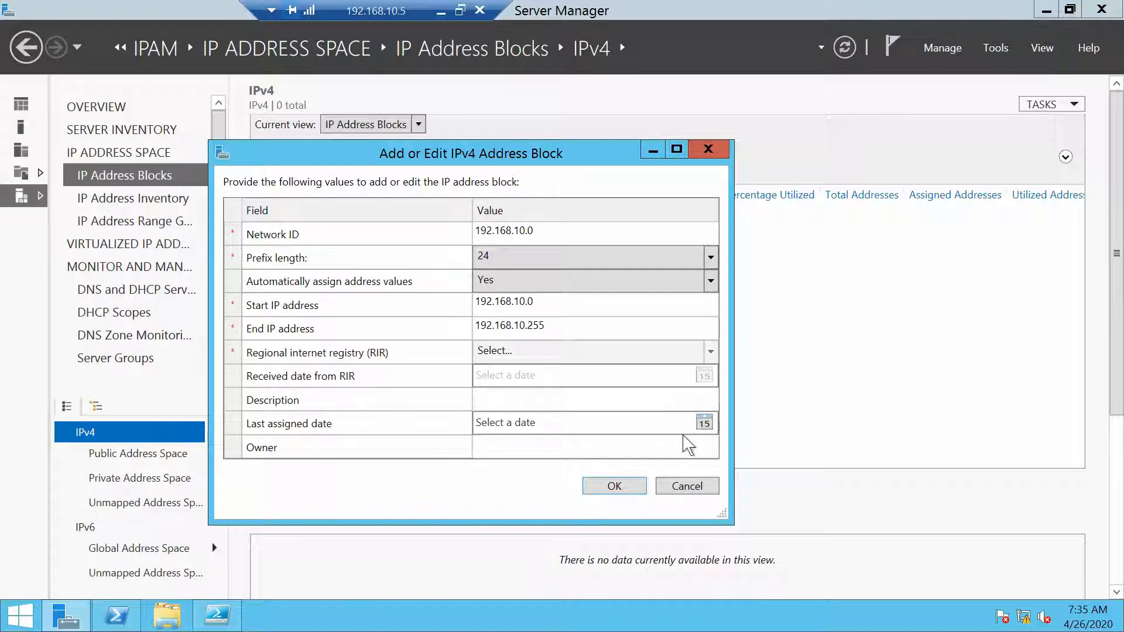
pyautogui.click(705, 424)
pyautogui.click(501, 535)
pyautogui.click(618, 486)
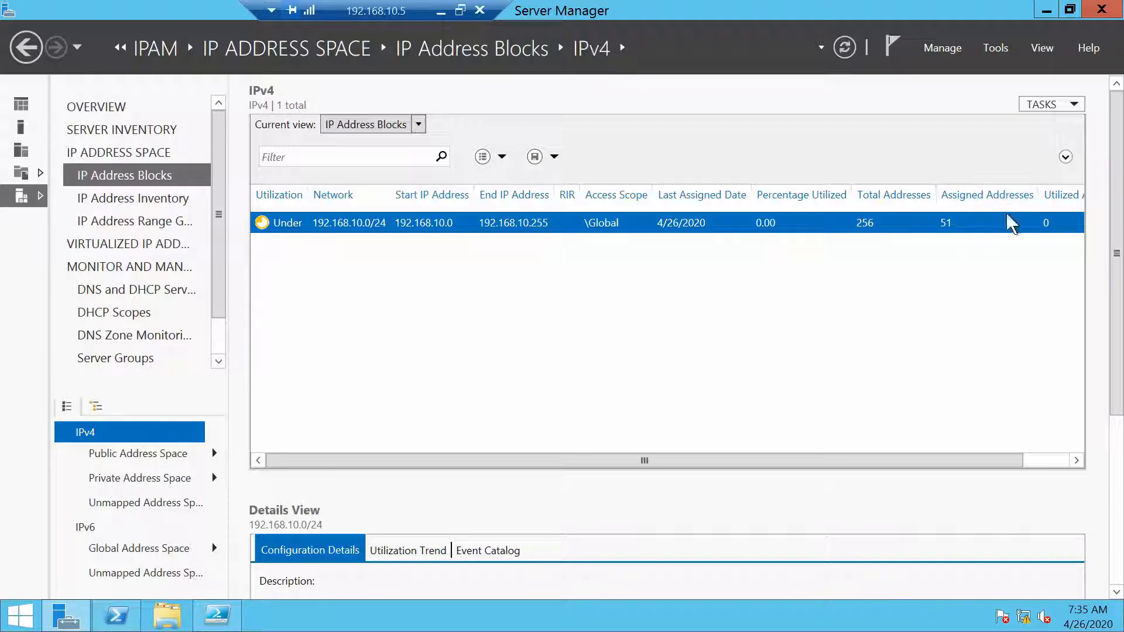
# From the IP Address Ranges view, start a new IPv4 address range with network ID 192.168.10.0 and prefix length 24.
pyautogui.click(418, 125)
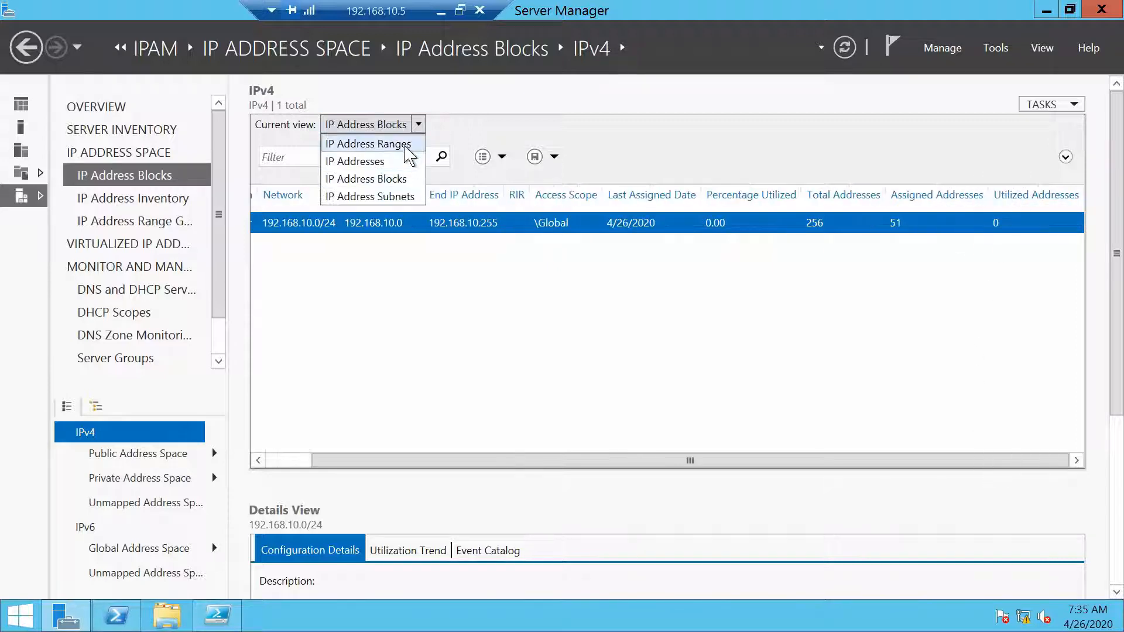
pyautogui.click(405, 146)
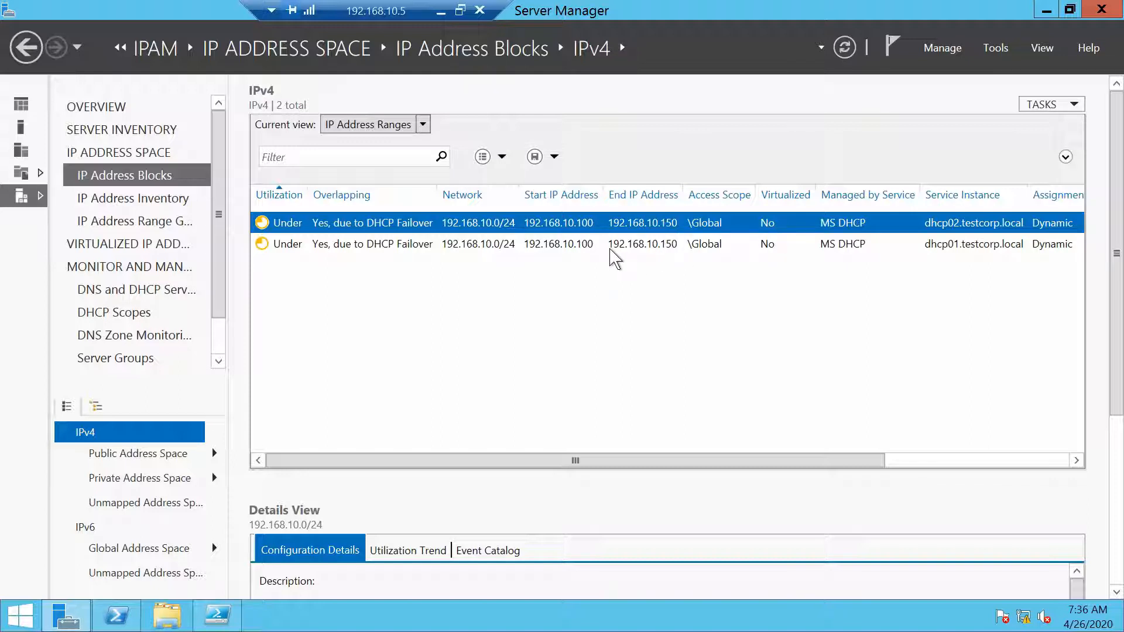
pyautogui.click(1037, 106)
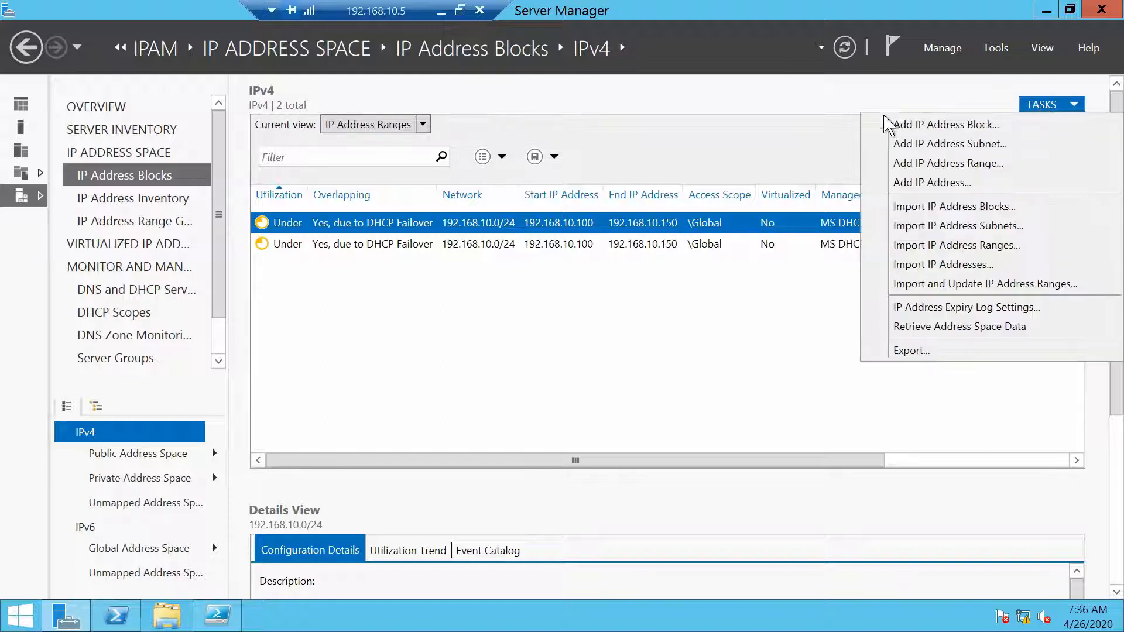
pyautogui.click(976, 166)
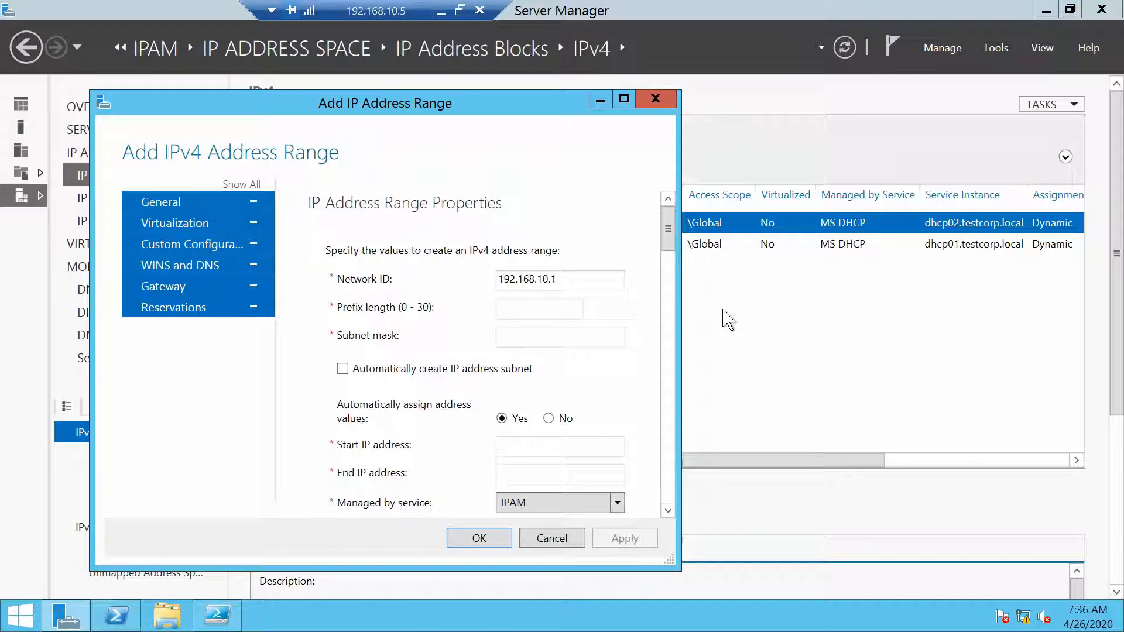
pyautogui.click(529, 308)
pyautogui.click(528, 308)
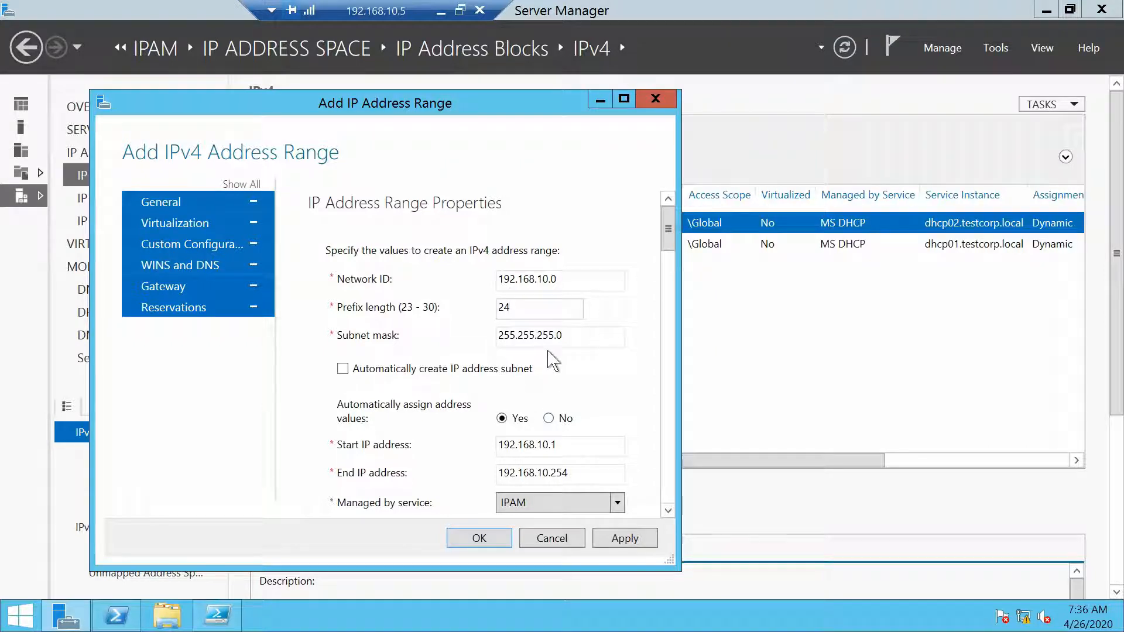
# Set the new range's end IP address to 192.168.10.99, keeping 192.168.10.1 as start, and check it against the existing DHCP ranges.
pyautogui.moveTo(668, 231); pyautogui.dragTo(668, 248)
pyautogui.moveTo(561, 332); pyautogui.dragTo(497, 331)
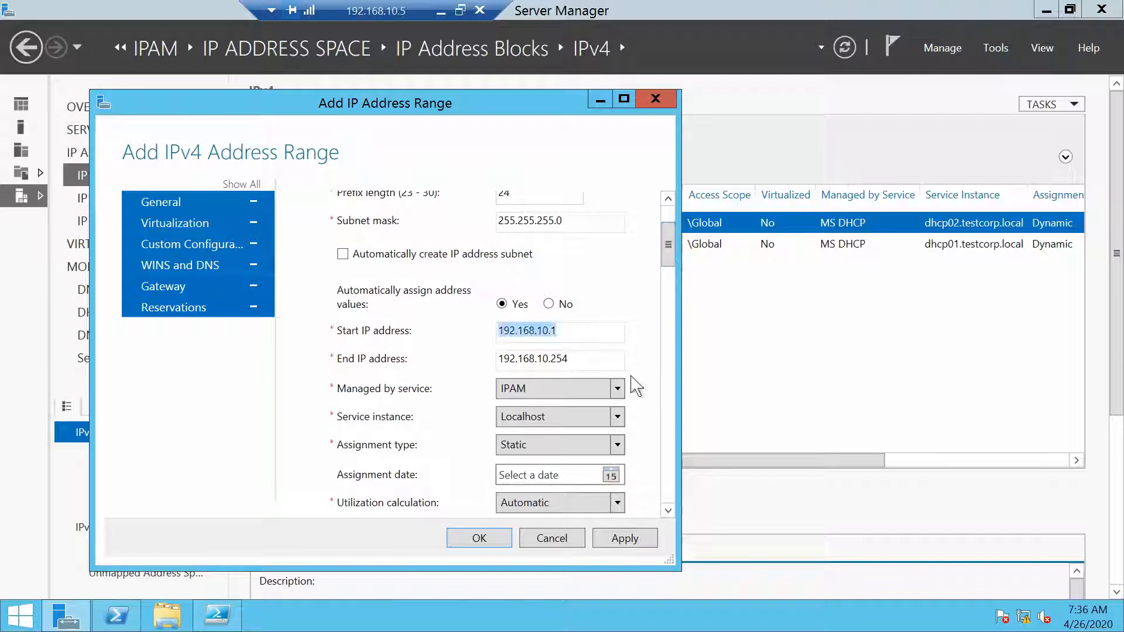
pyautogui.press('Right')
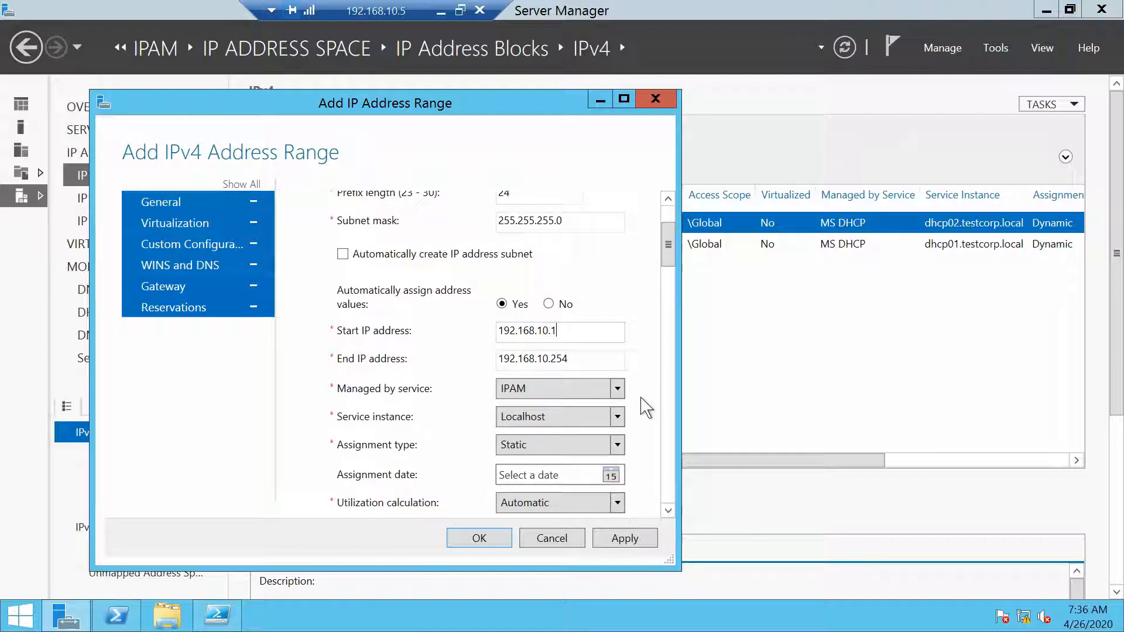
pyautogui.press('Tab')
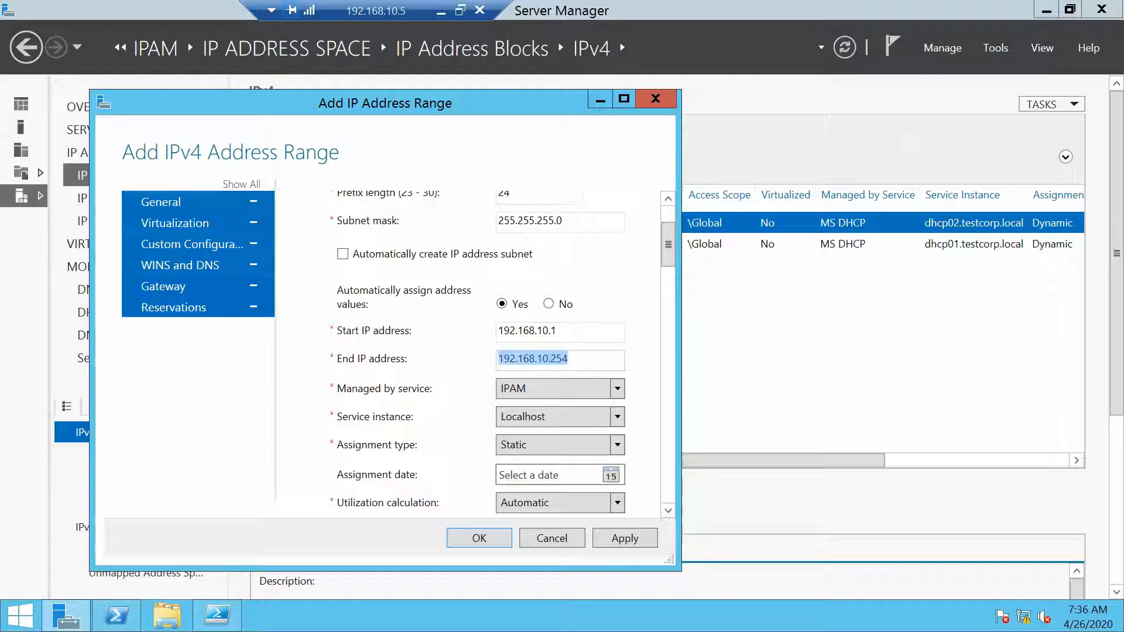
pyautogui.press('Right')
pyautogui.press('BackSpace')
pyautogui.press('BackSpace')
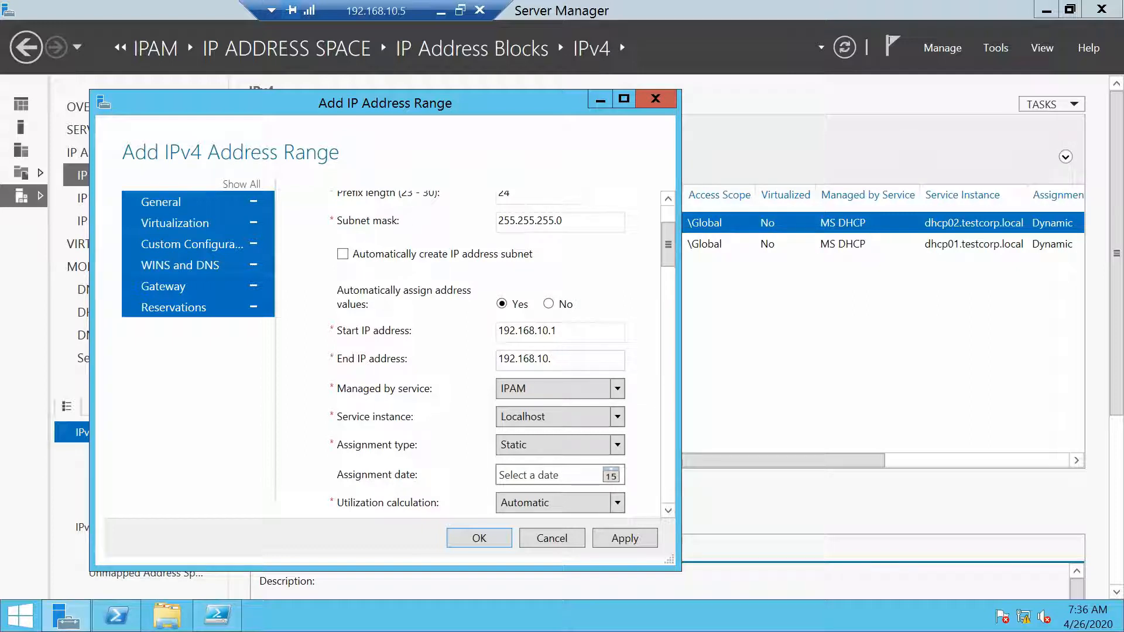
pyautogui.moveTo(414, 92); pyautogui.dragTo(470, 234)
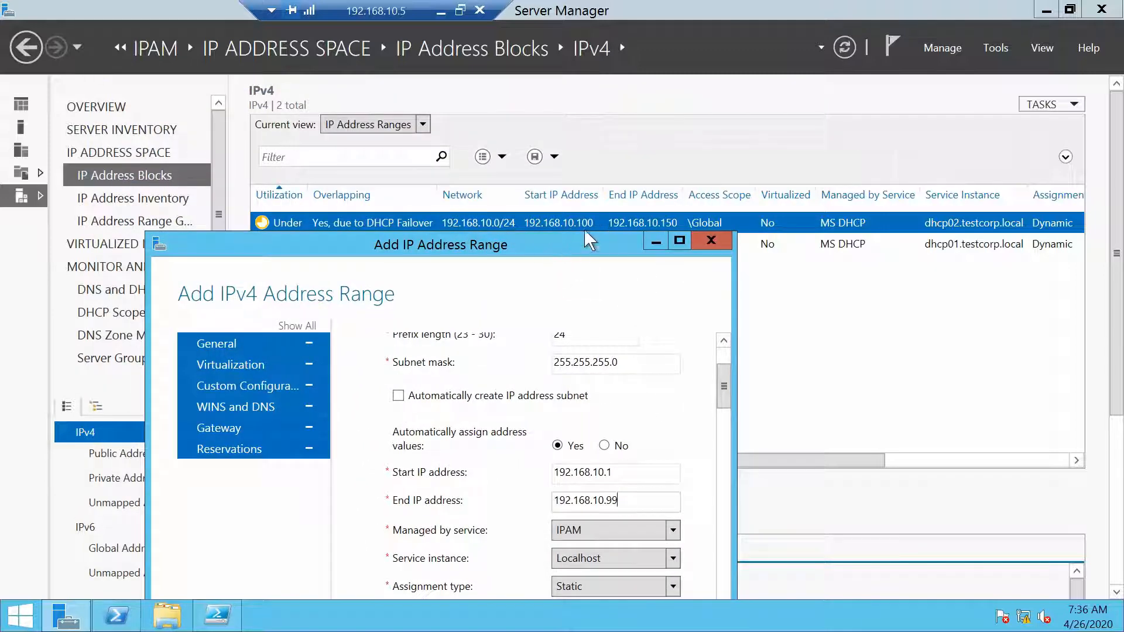
pyautogui.moveTo(575, 242); pyautogui.dragTo(575, 89)
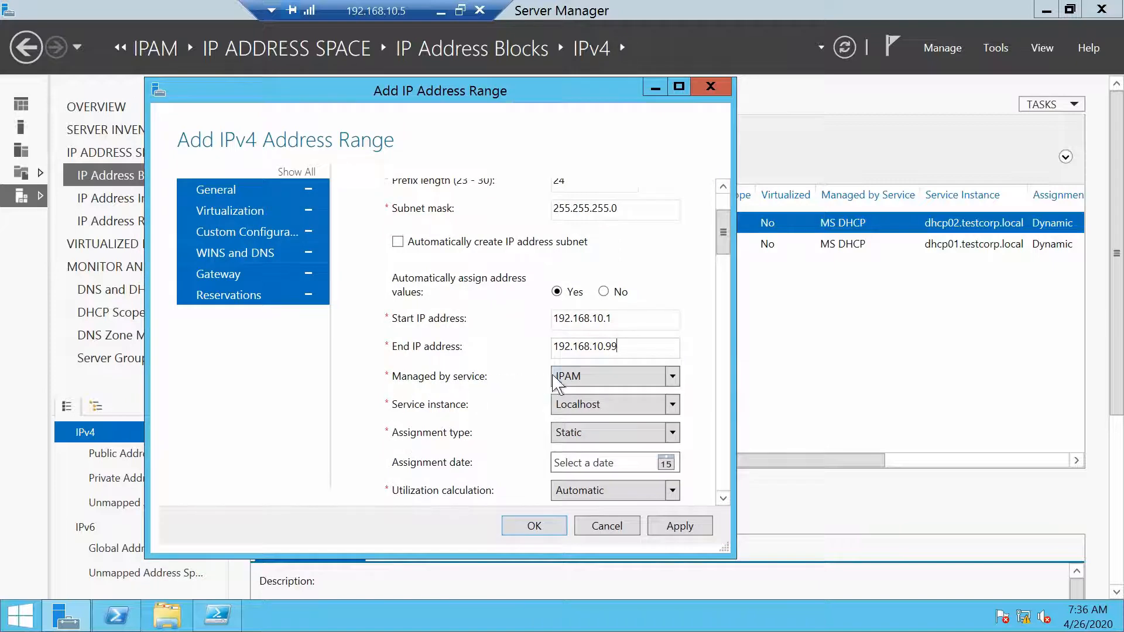
# Choose IPAM as the managing service and Localhost as the service instance for the new range.
pyautogui.click(597, 380)
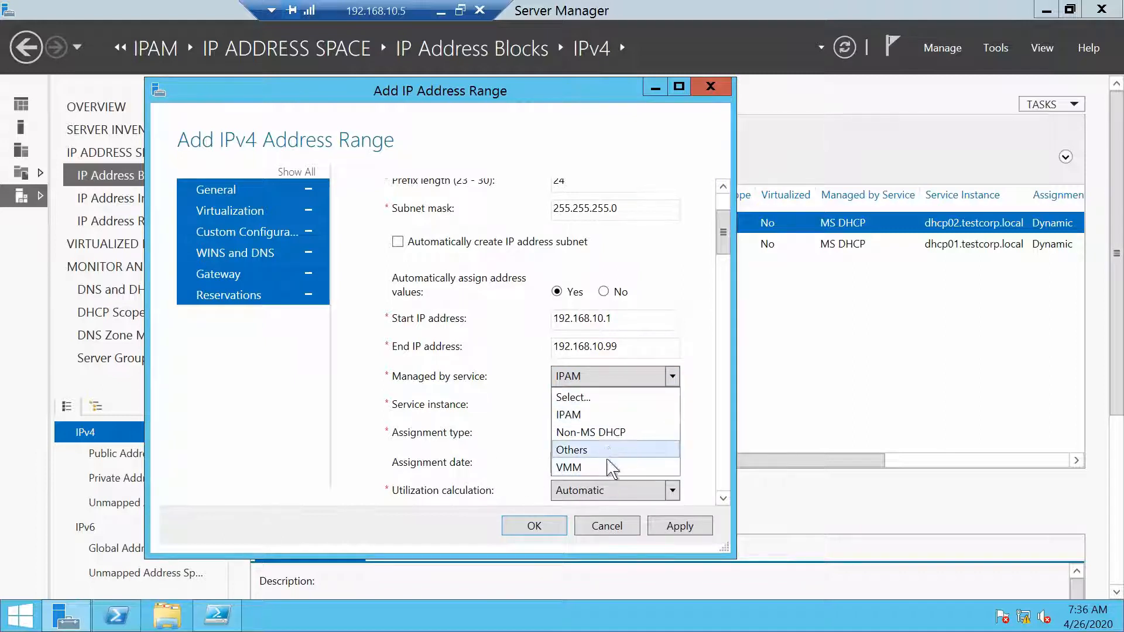
pyautogui.click(607, 417)
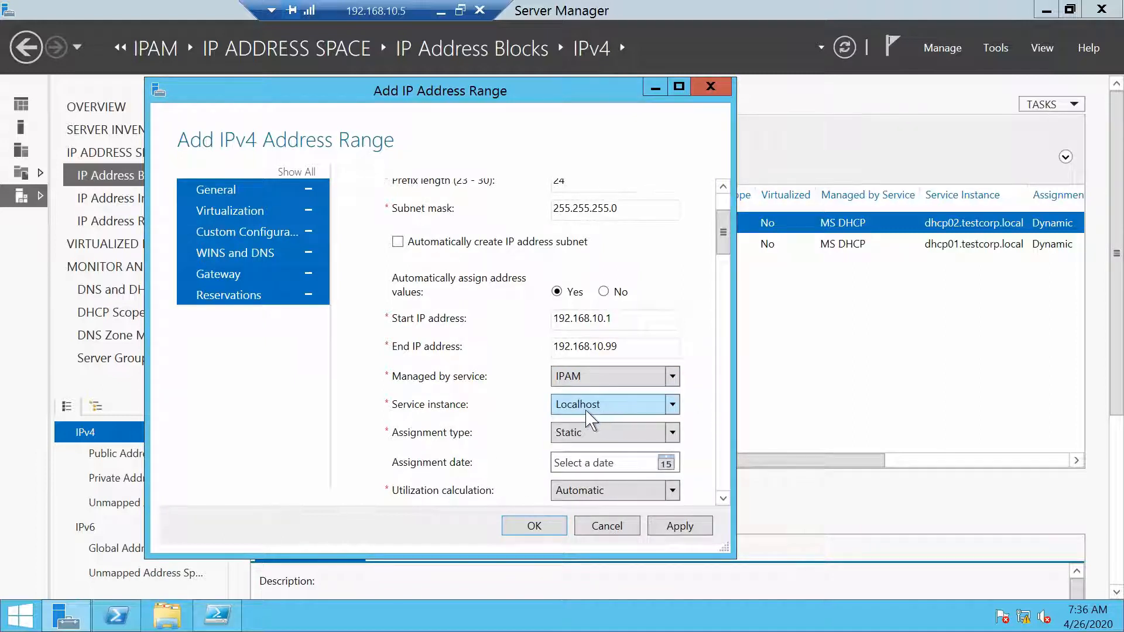
pyautogui.click(640, 410)
pyautogui.click(576, 445)
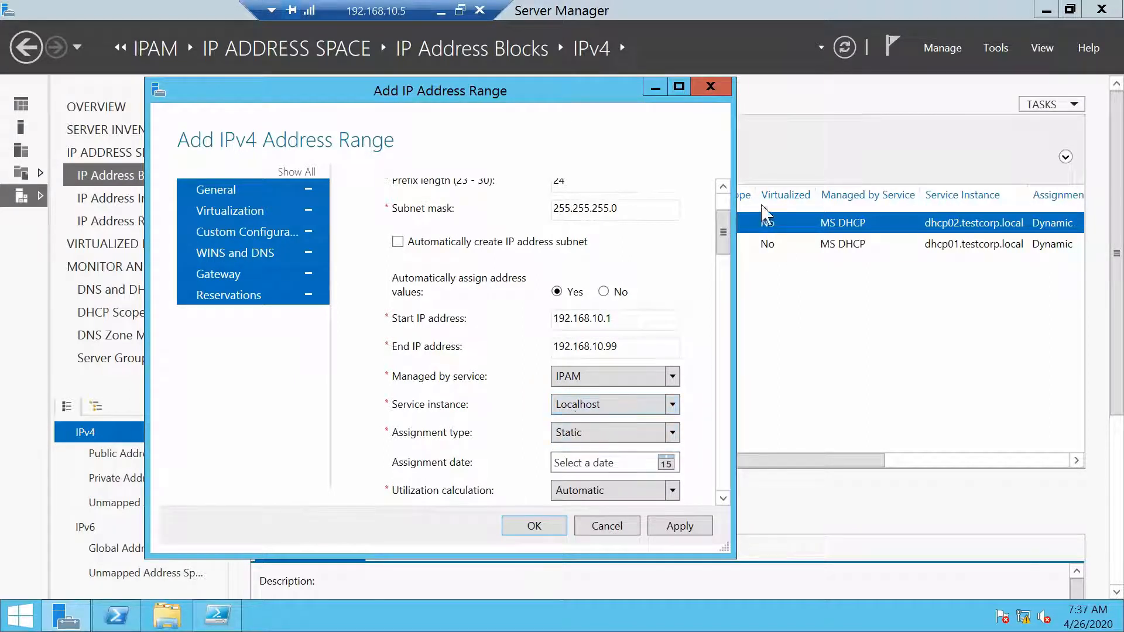
# Set the assignment date to 4/26/2020, add the IPv4 address range, and select it in the list.
pyautogui.moveTo(725, 230); pyautogui.dragTo(725, 253)
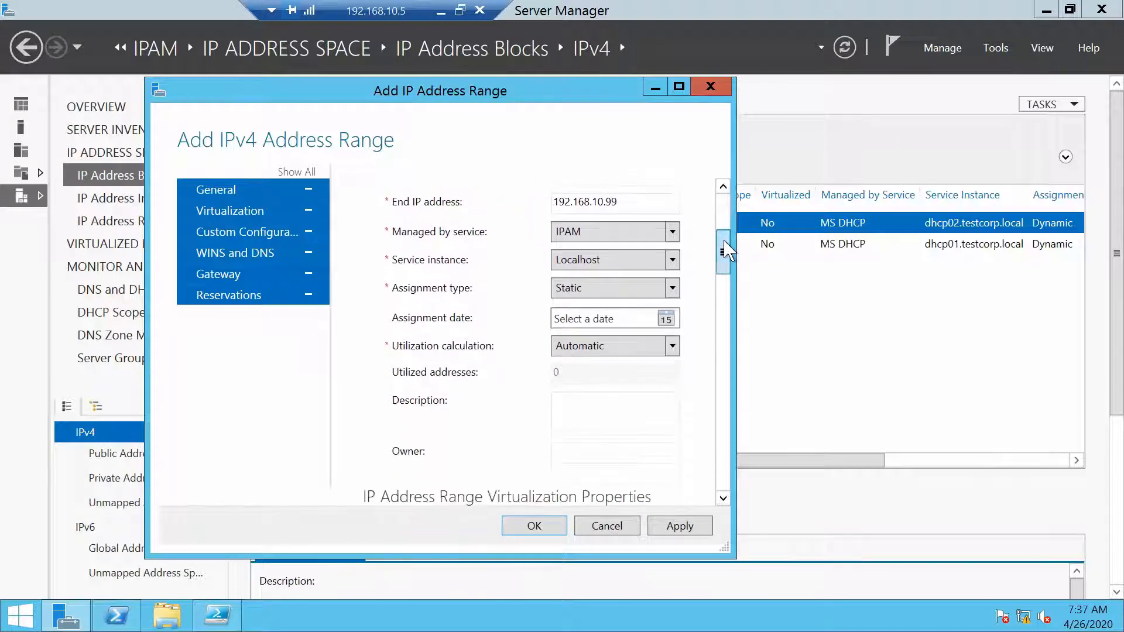
pyautogui.click(666, 318)
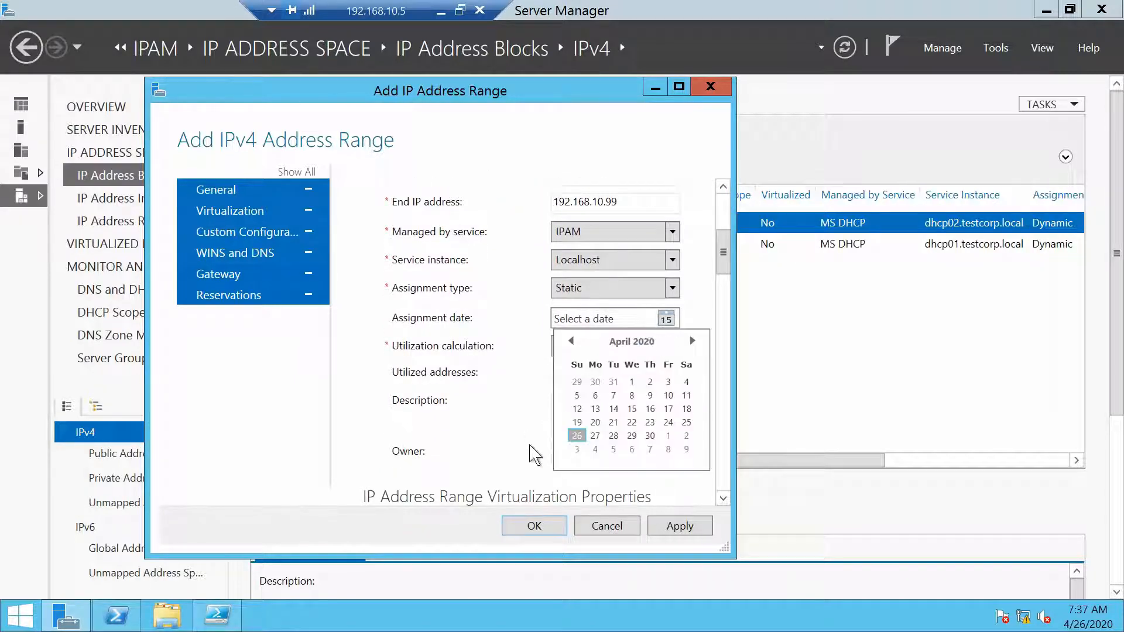
pyautogui.click(577, 435)
pyautogui.moveTo(726, 272); pyautogui.dragTo(755, 542)
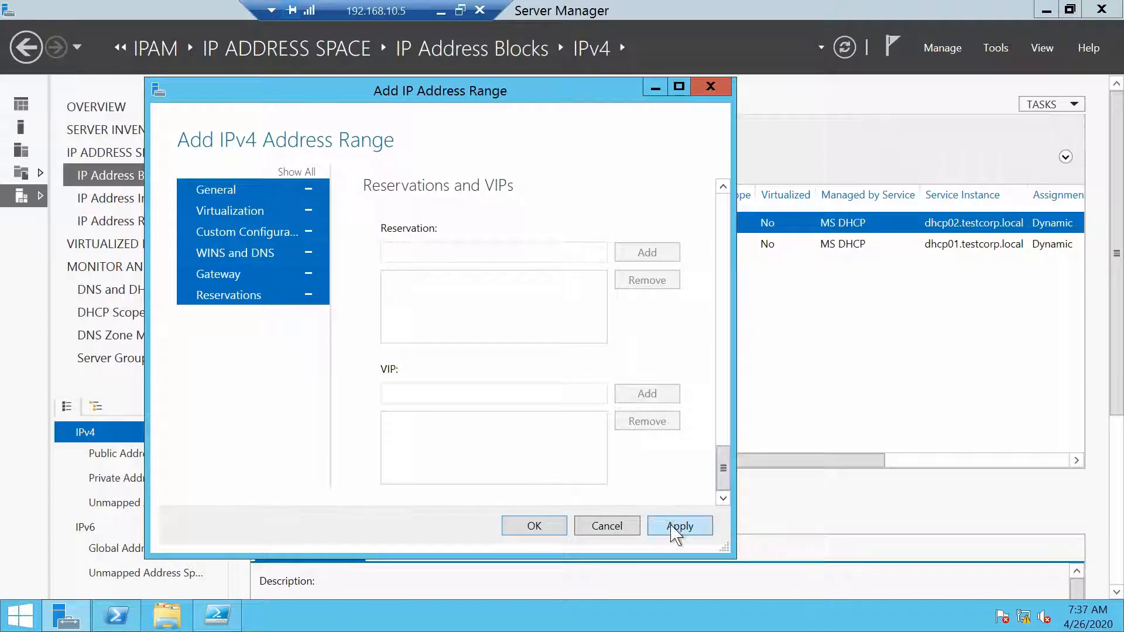
pyautogui.click(677, 527)
pyautogui.click(543, 528)
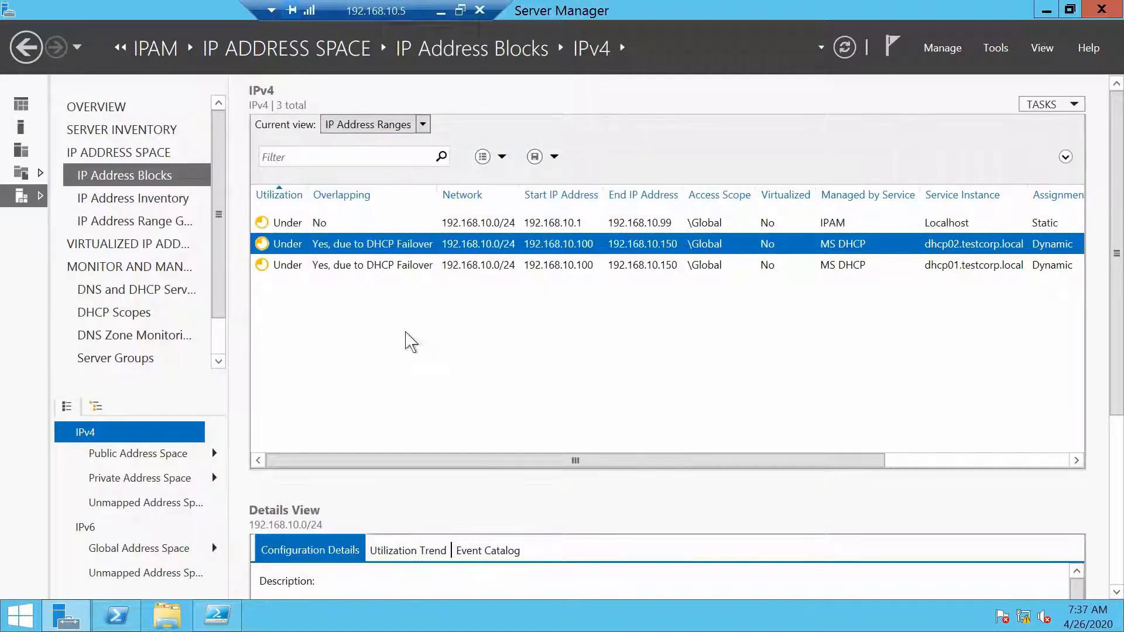
pyautogui.click(733, 224)
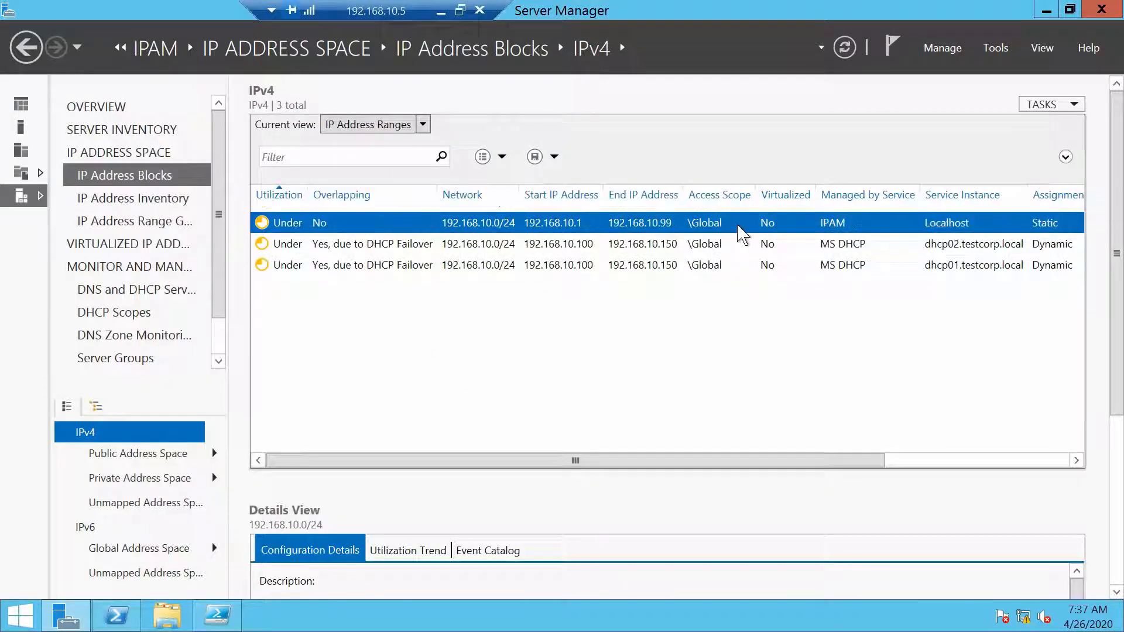
# In PowerShell ISE, review and run only the Add-IpamRange line for 192.168.10.151 to 192.168.10.254 in 192.168.10.0/24, managed by IPAM with static assignment.
pyautogui.click(216, 616)
pyautogui.scroll(-1, 562, 211)
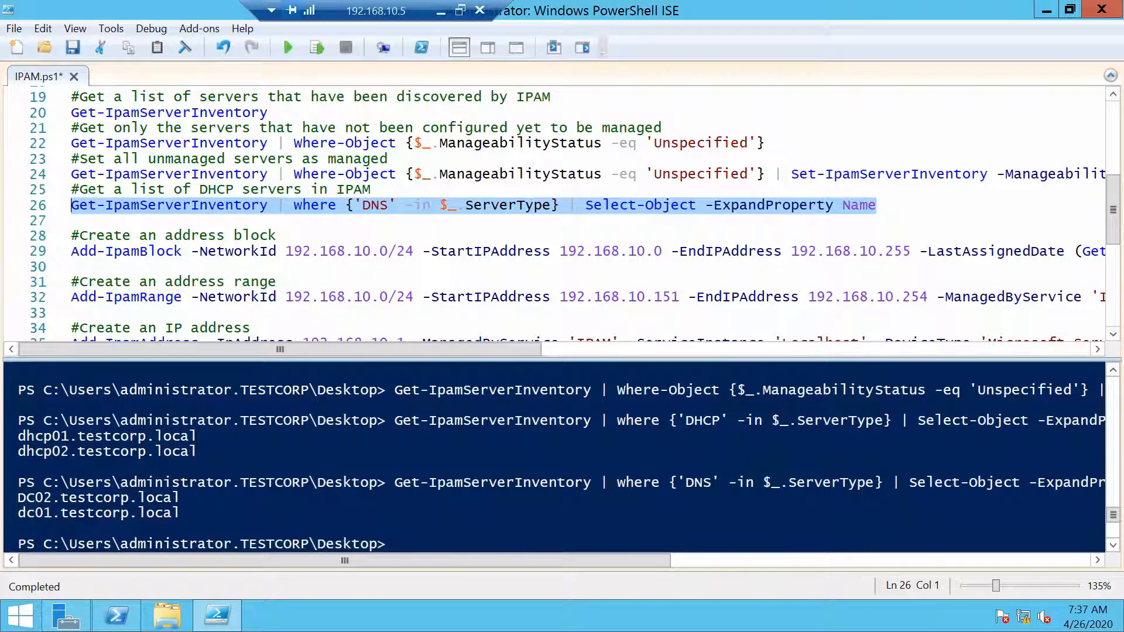
pyautogui.scroll(-1, 562, 211)
pyautogui.click(242, 205)
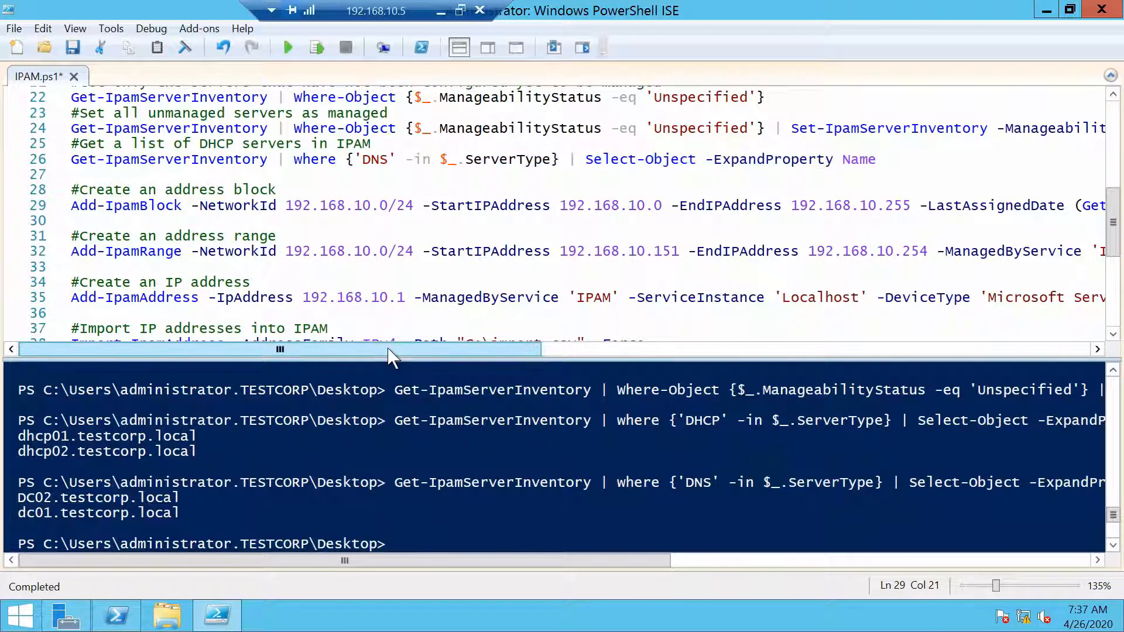
pyautogui.moveTo(388, 349); pyautogui.dragTo(281, 354)
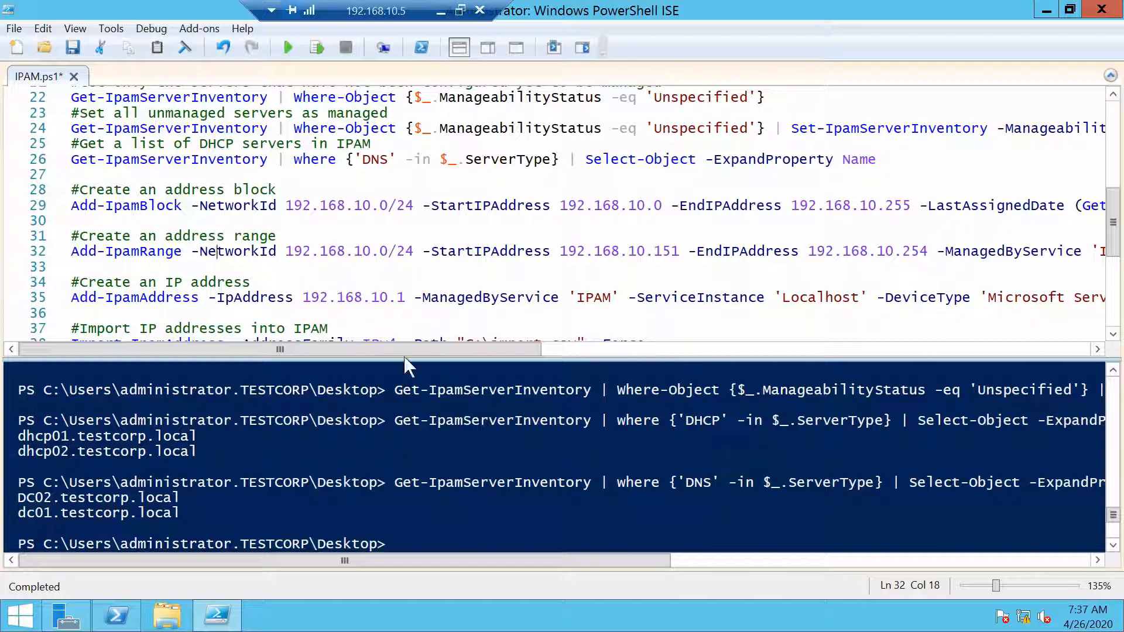
pyautogui.moveTo(410, 352); pyautogui.dragTo(445, 352)
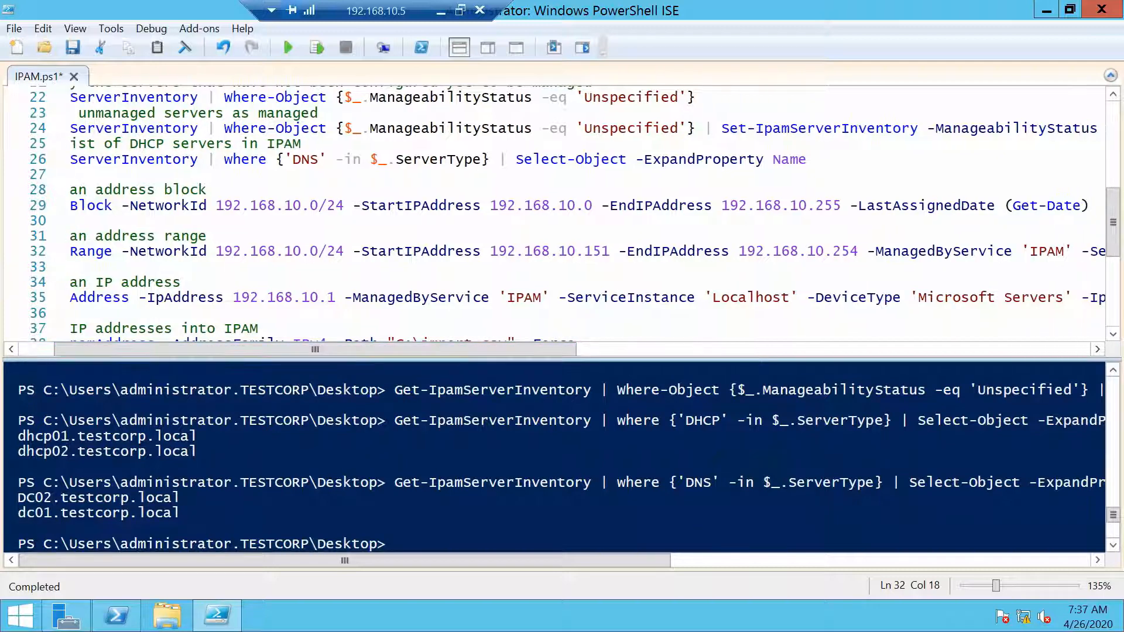
pyautogui.moveTo(526, 350); pyautogui.dragTo(865, 345)
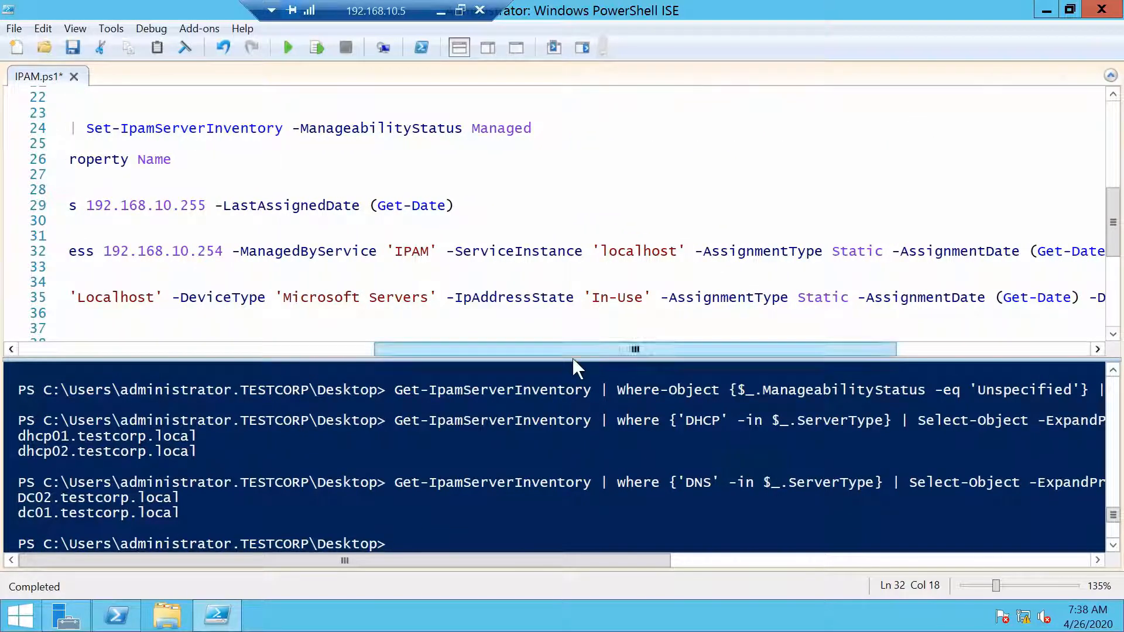
pyautogui.moveTo(609, 349); pyautogui.dragTo(802, 355)
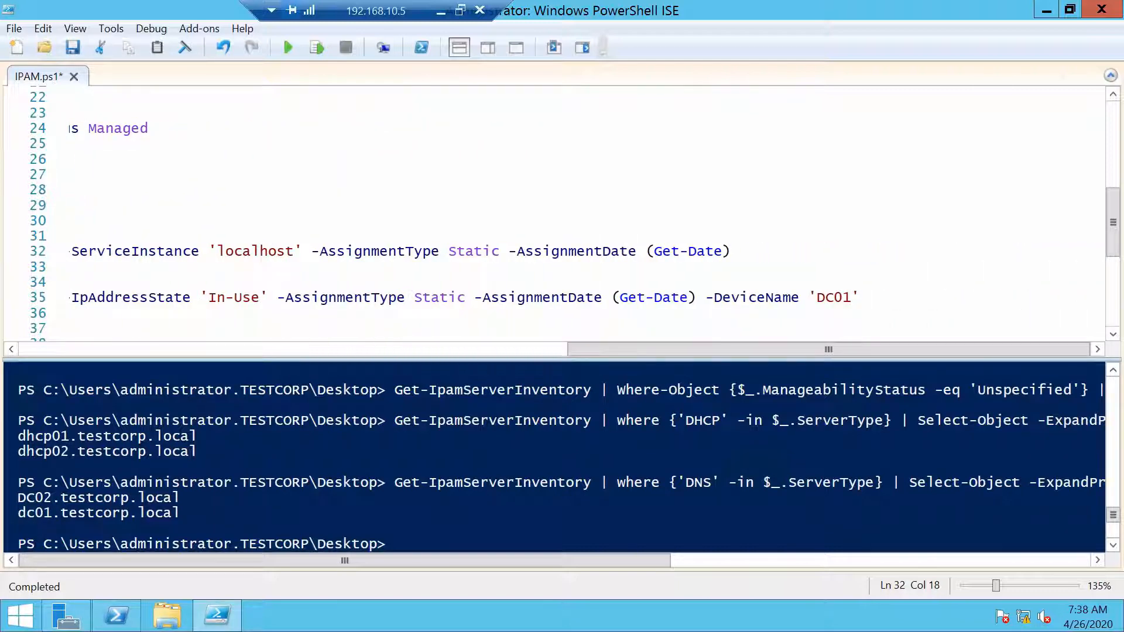
pyautogui.click(316, 47)
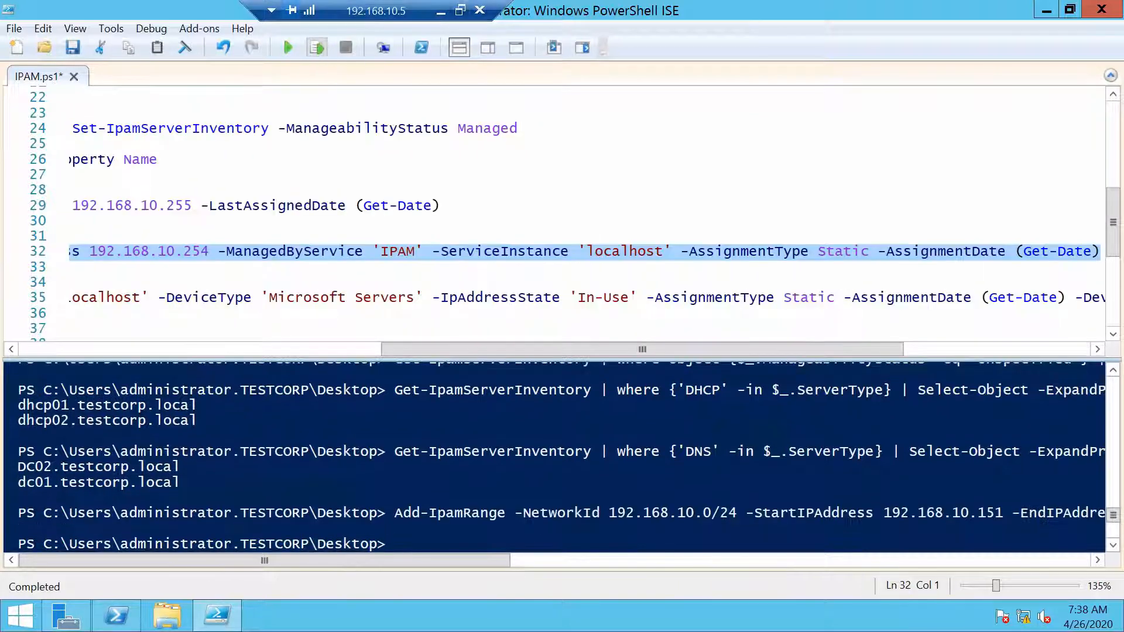
# Switch back to Server Manager, refresh the IPv4 address ranges, and set the current view to IP Address Blocks.
pyautogui.click(66, 614)
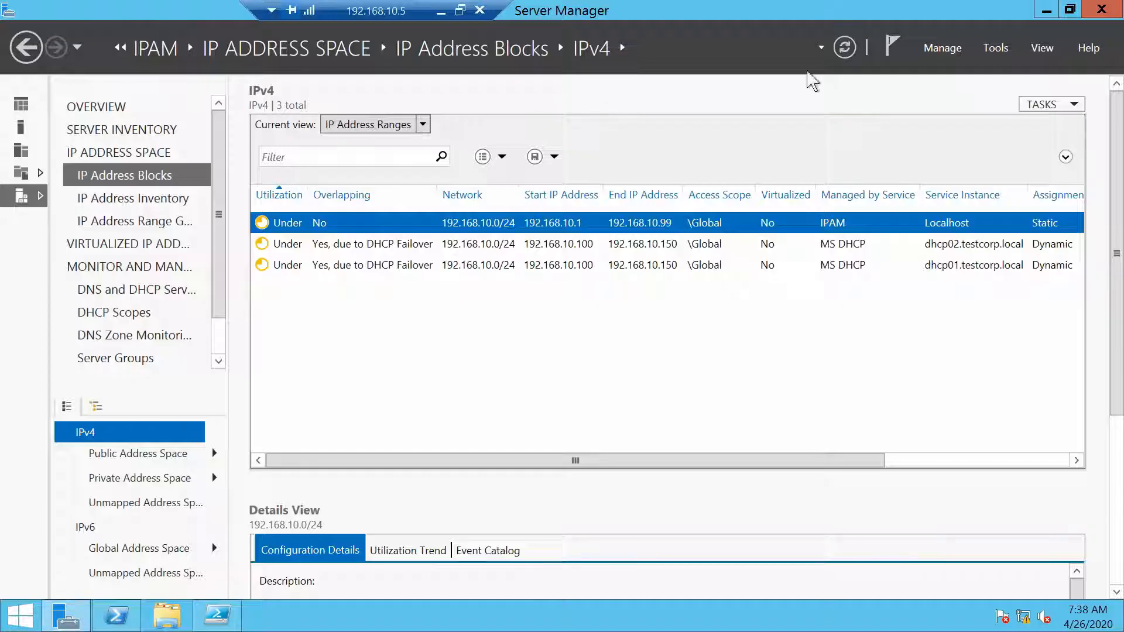
pyautogui.click(846, 47)
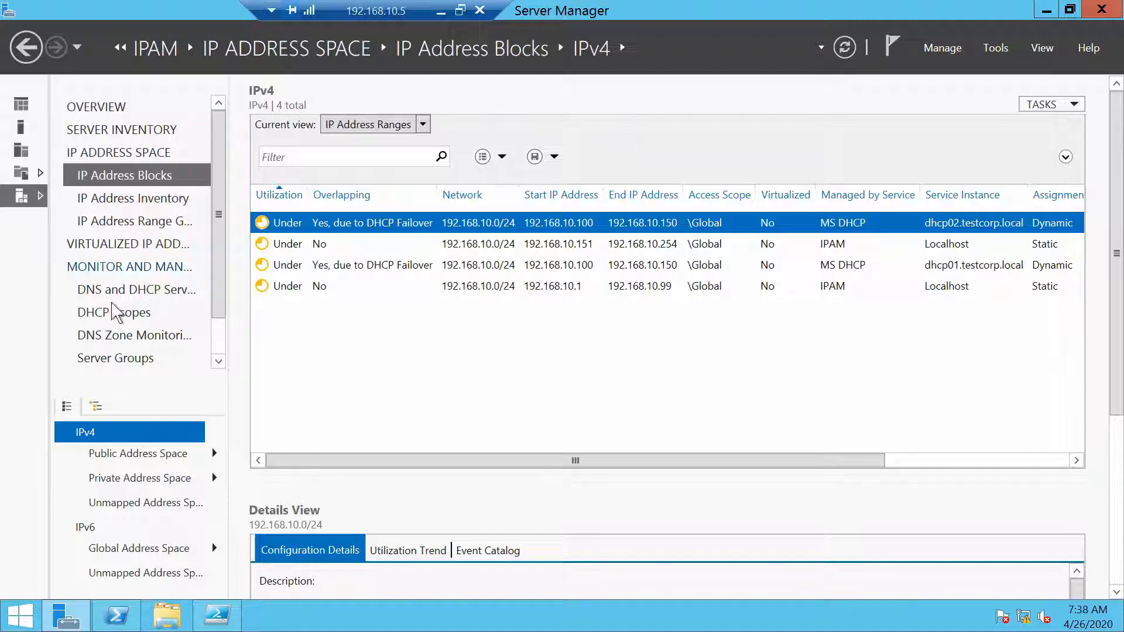
pyautogui.click(405, 124)
pyautogui.click(404, 179)
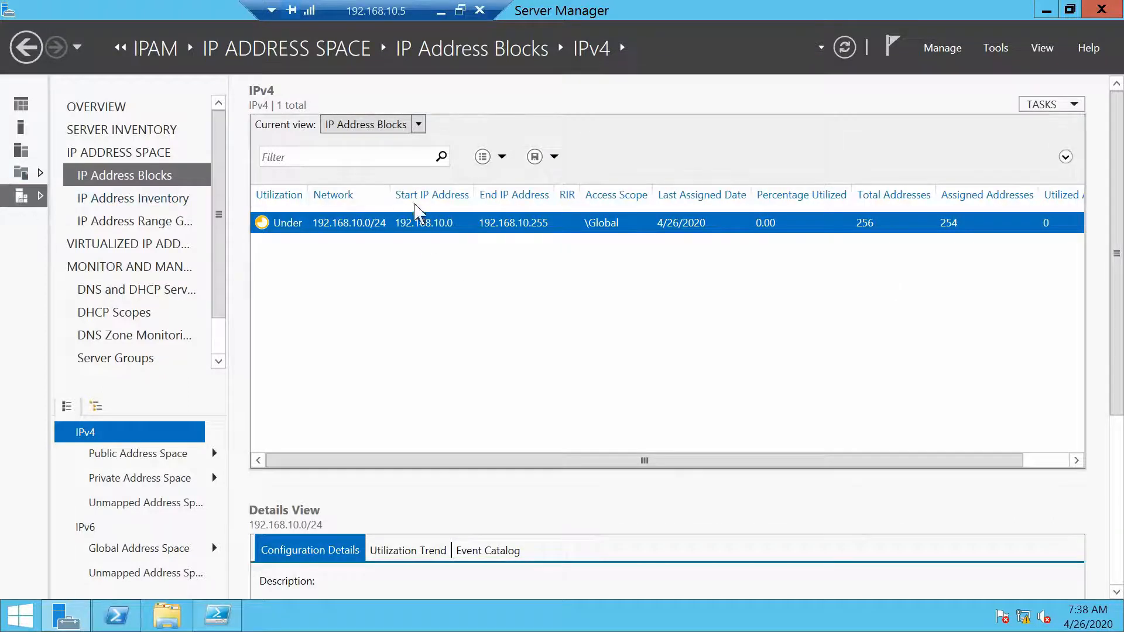
# From the IP Address Inventory, start a new IPv4 address 192.168.10.254 with device type Routers.
pyautogui.click(114, 199)
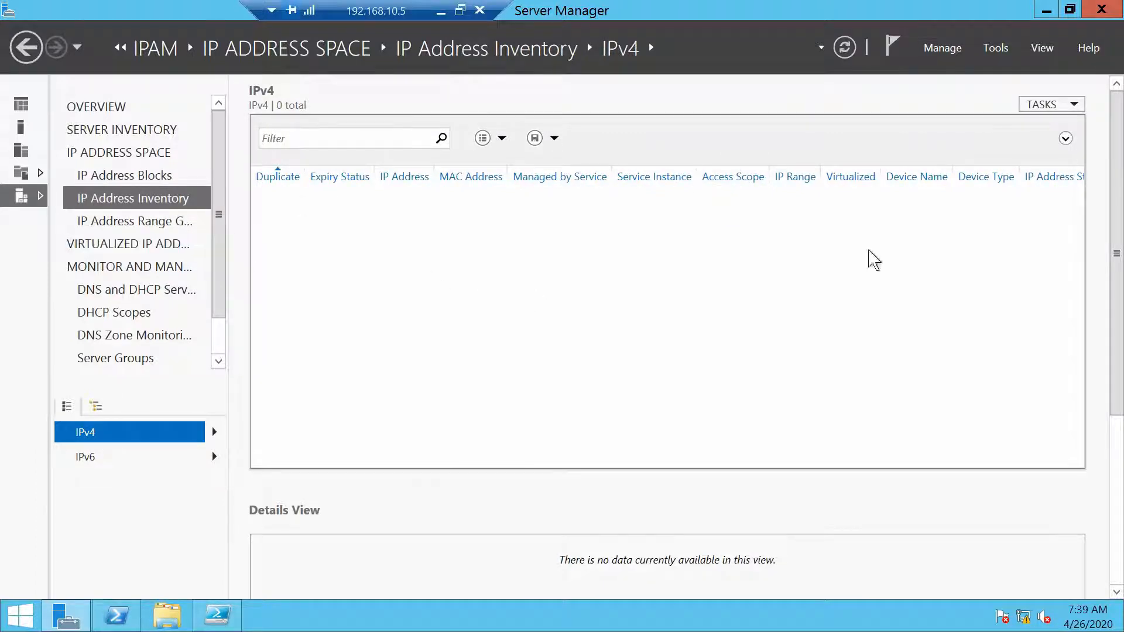
pyautogui.click(1045, 107)
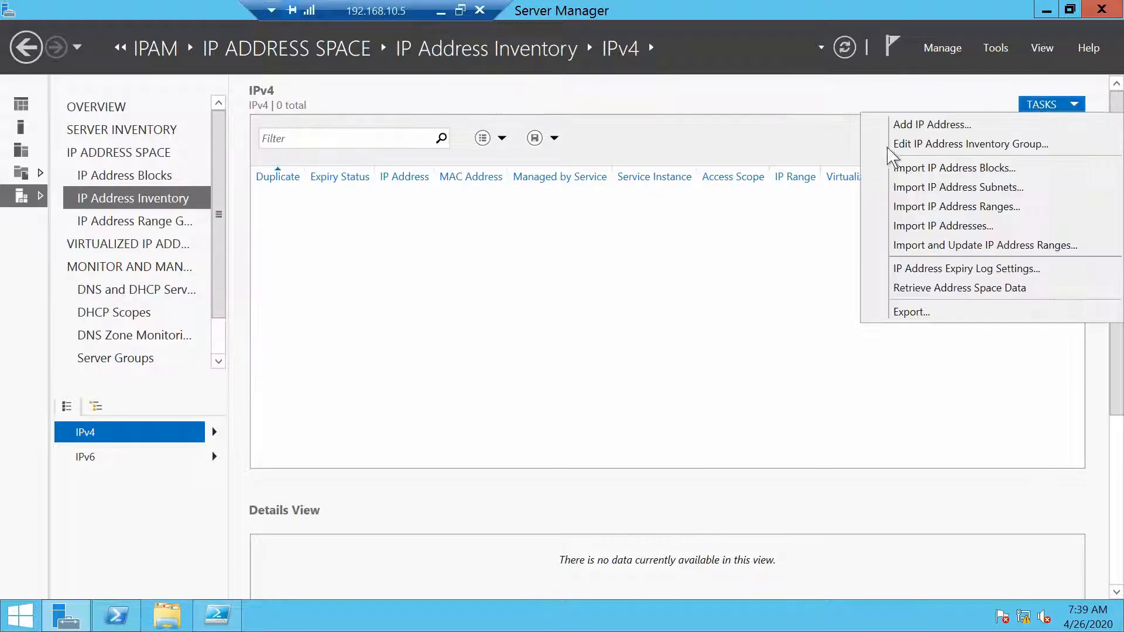
pyautogui.click(1020, 126)
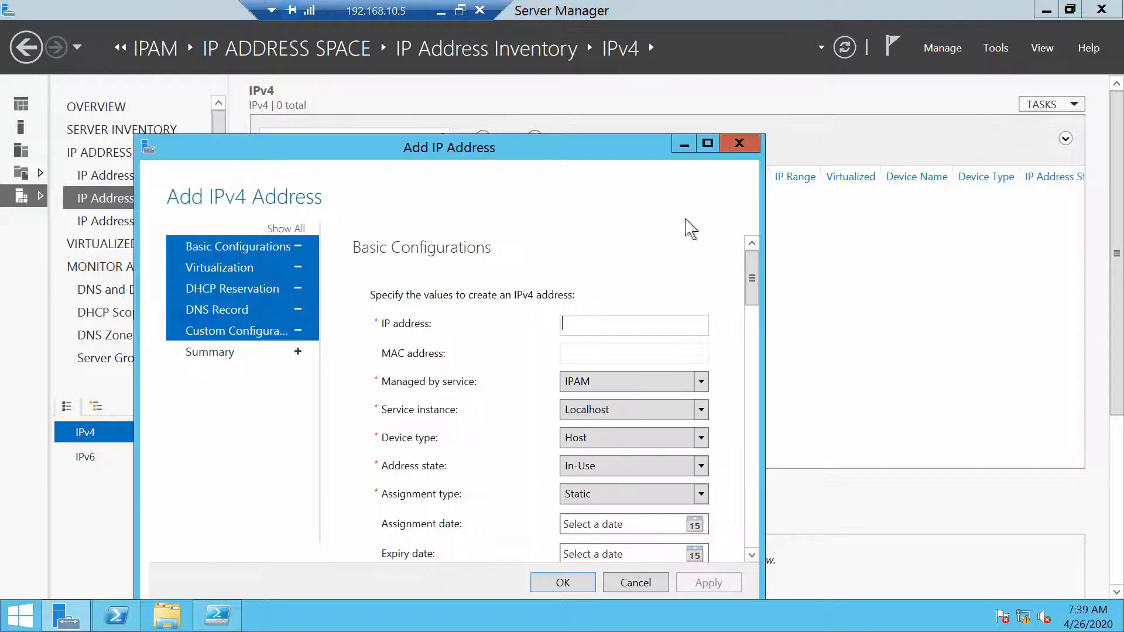
pyautogui.moveTo(446, 122); pyautogui.dragTo(417, 60)
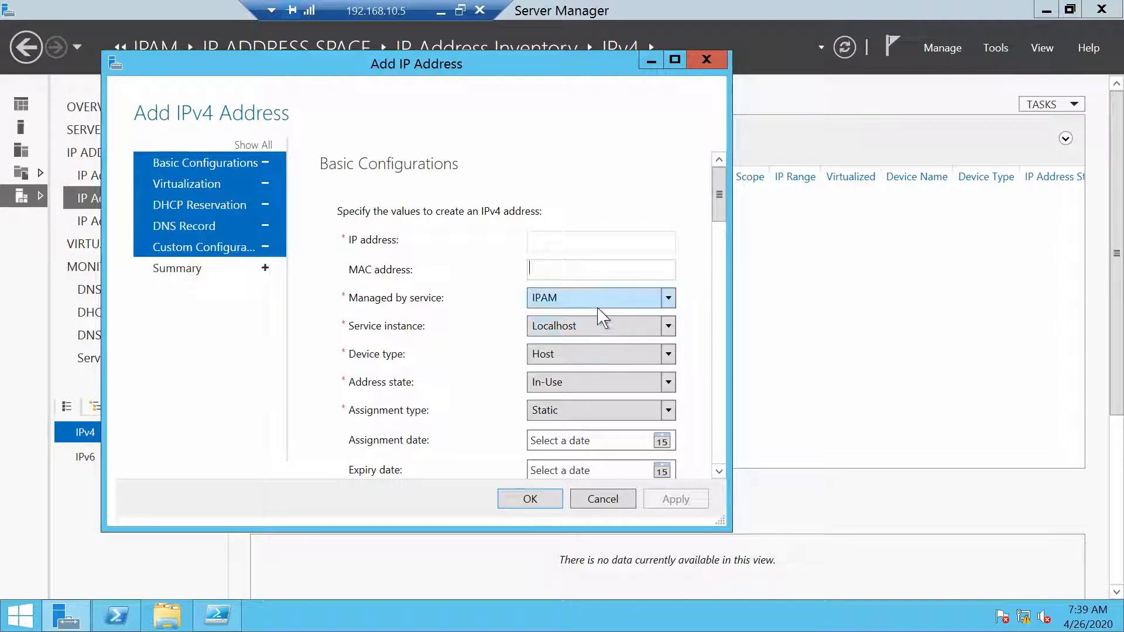
pyautogui.click(590, 362)
pyautogui.scroll(-1, 616, 461)
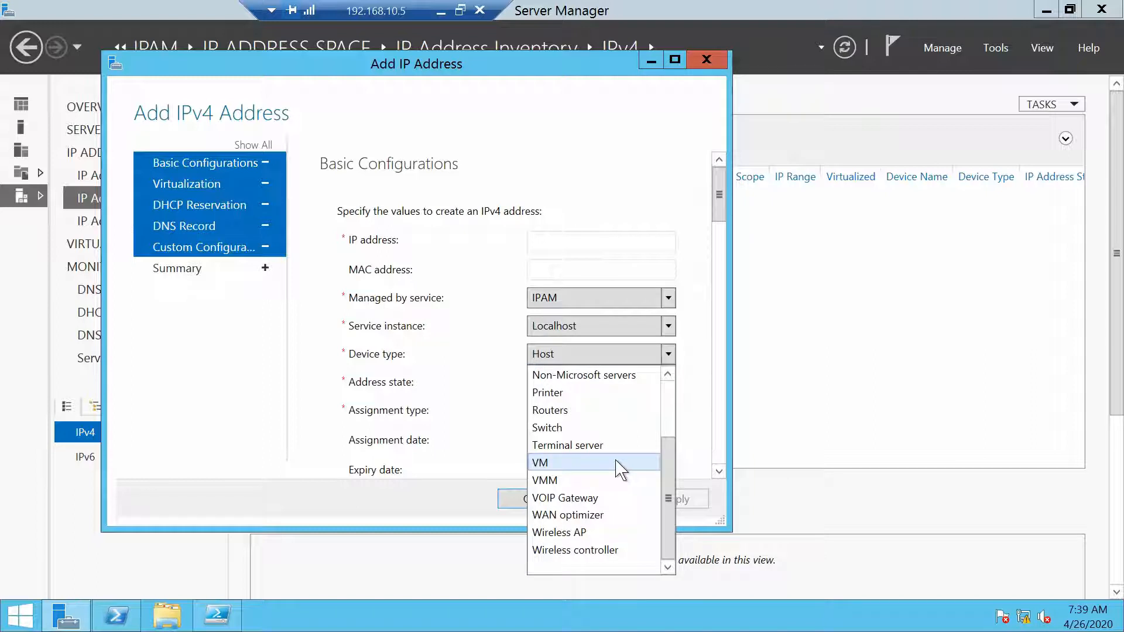
pyautogui.scroll(2, 620, 468)
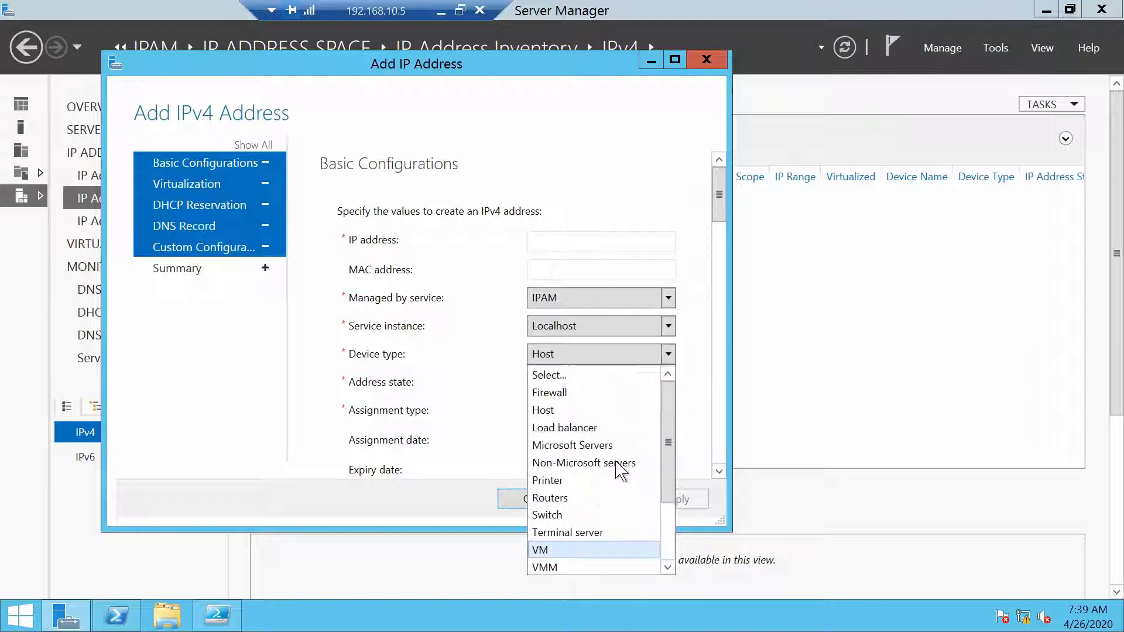
pyautogui.click(601, 505)
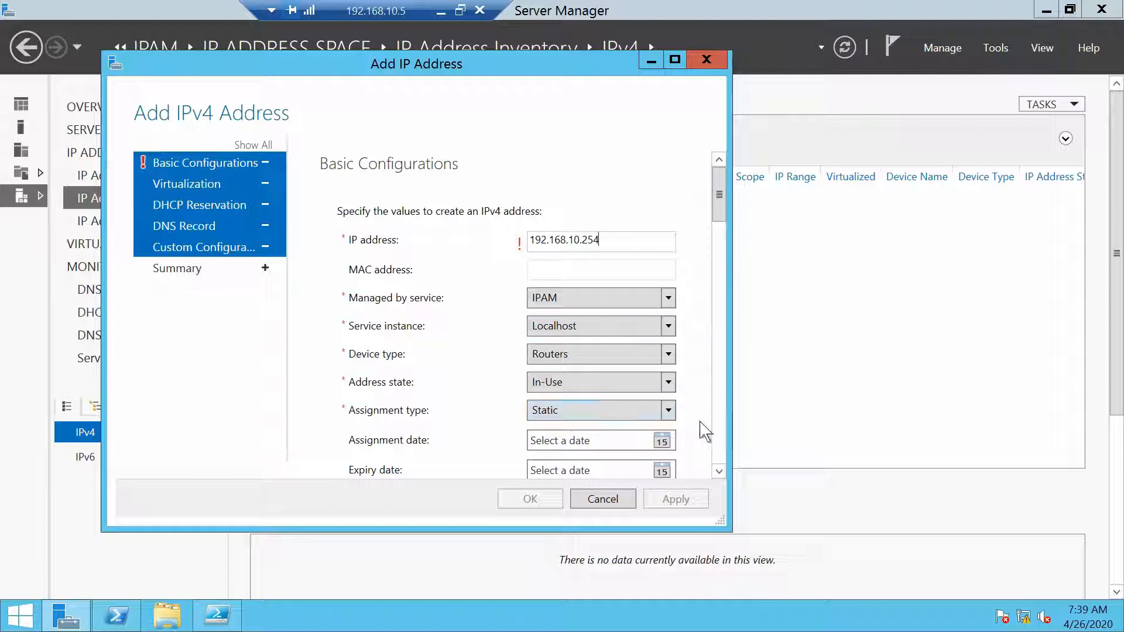
# Set the assignment date of the new IPv4 address to 4/26/2020.
pyautogui.scroll(-5, 721, 219)
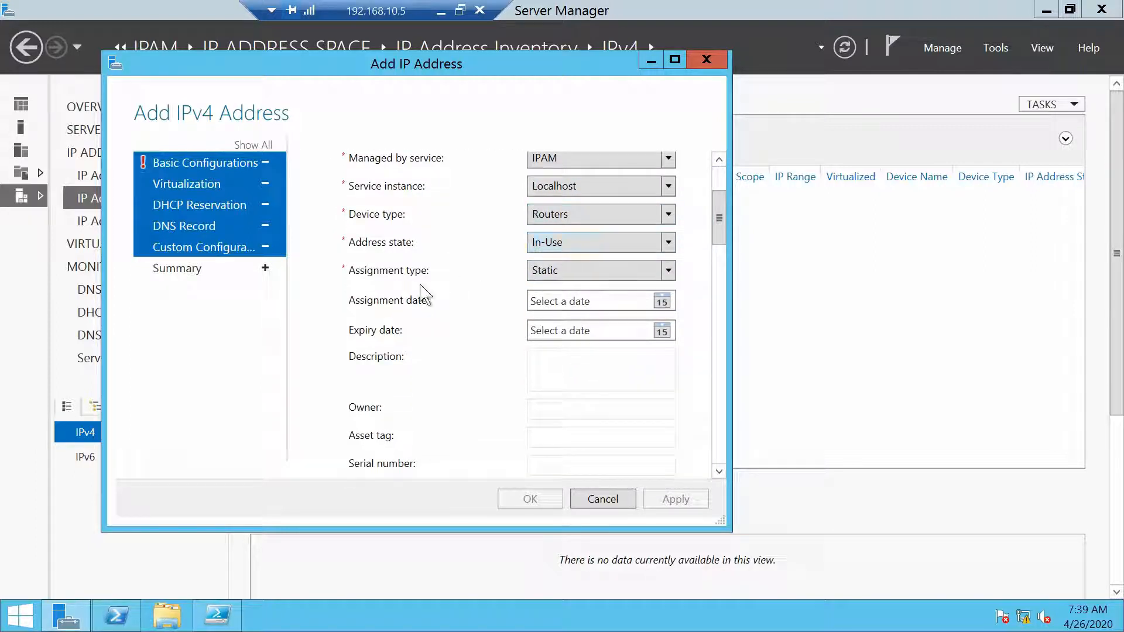
pyautogui.click(662, 304)
pyautogui.click(552, 420)
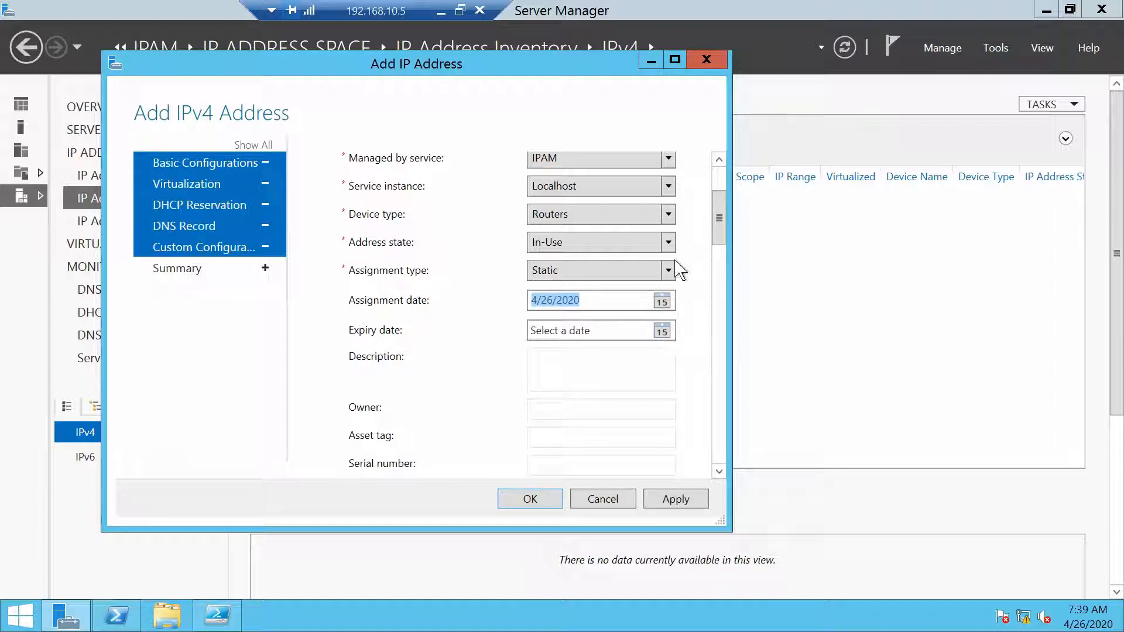
# For DNS record synchronization, set the device name to GW01, the forward lookup zone to testcorp.local and its primary server to dc01.testcorp.local.
pyautogui.moveTo(721, 218); pyautogui.dragTo(740, 258)
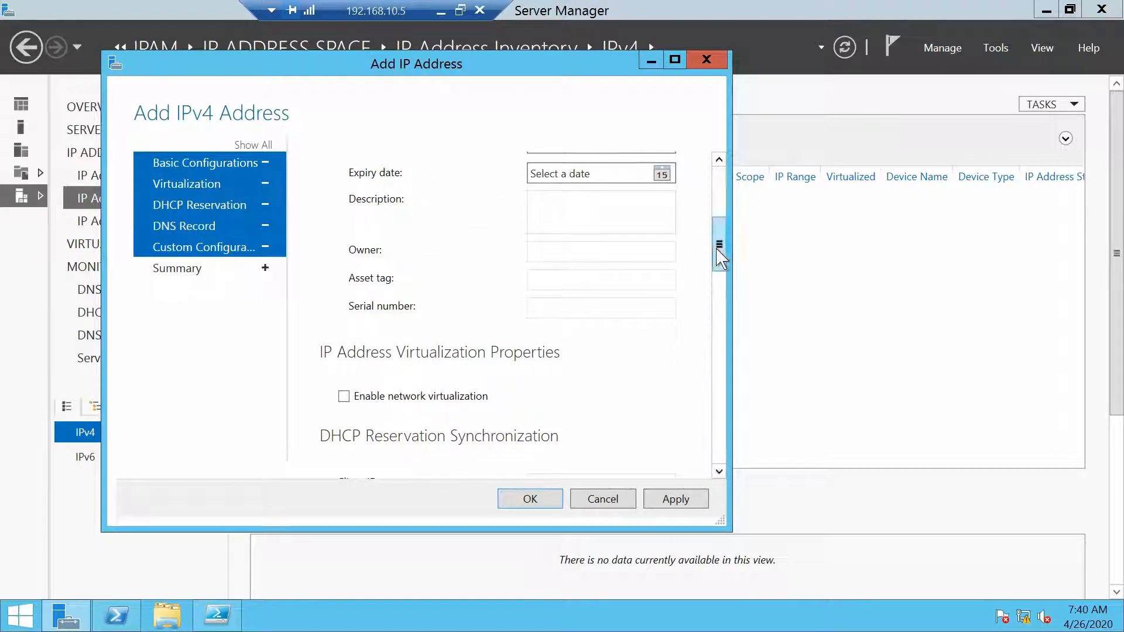
pyautogui.moveTo(716, 248); pyautogui.dragTo(732, 302)
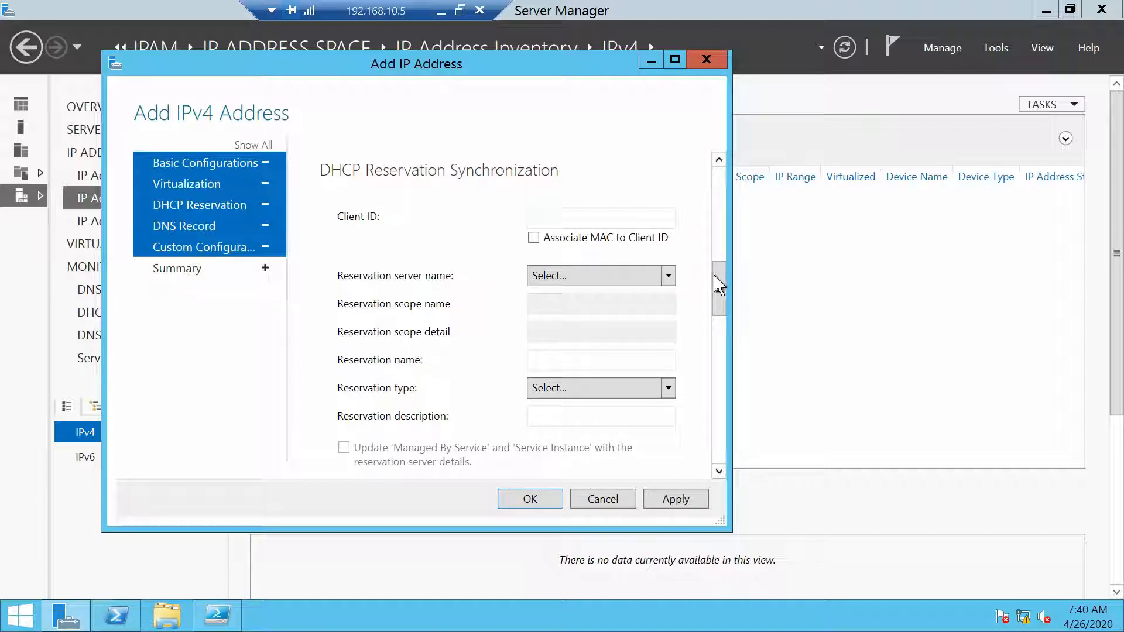
pyautogui.moveTo(719, 286); pyautogui.dragTo(733, 362)
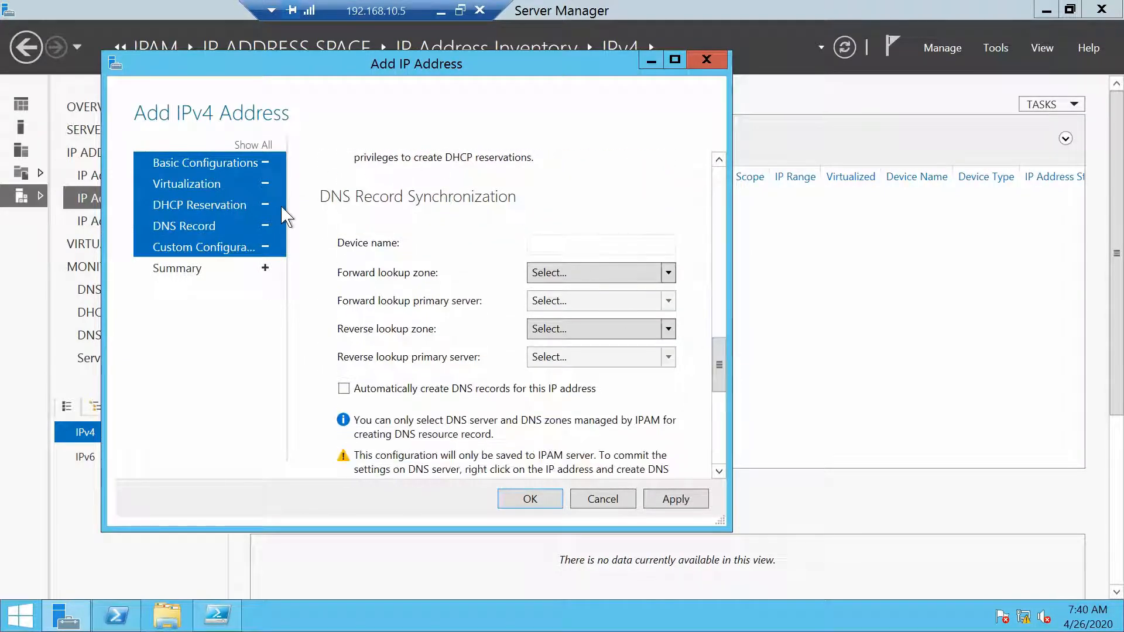
pyautogui.click(557, 244)
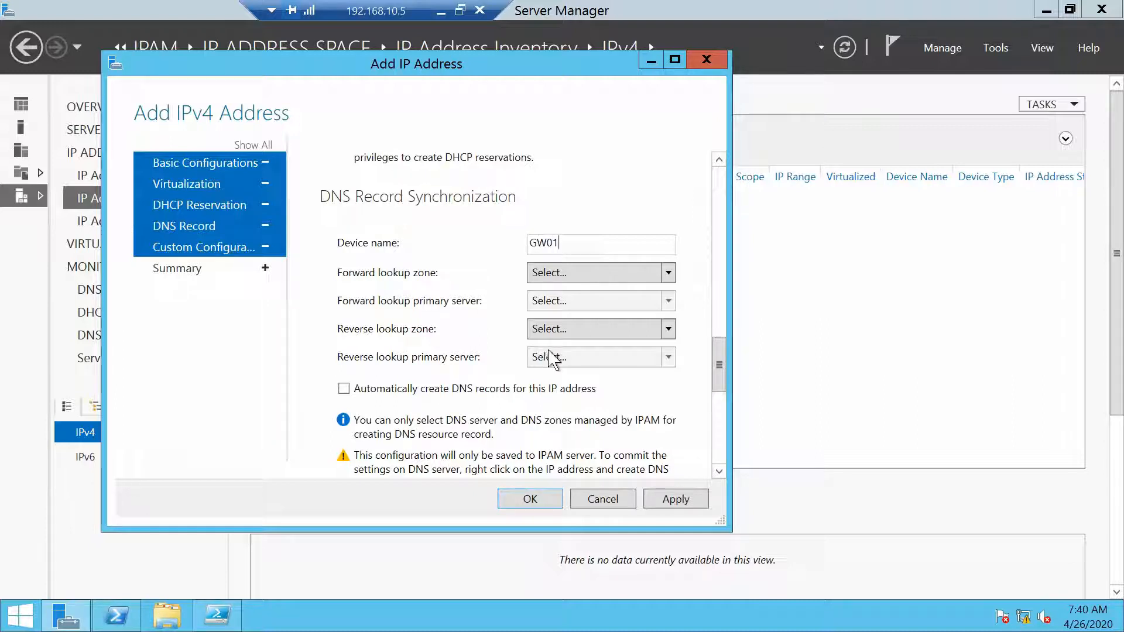
pyautogui.click(552, 275)
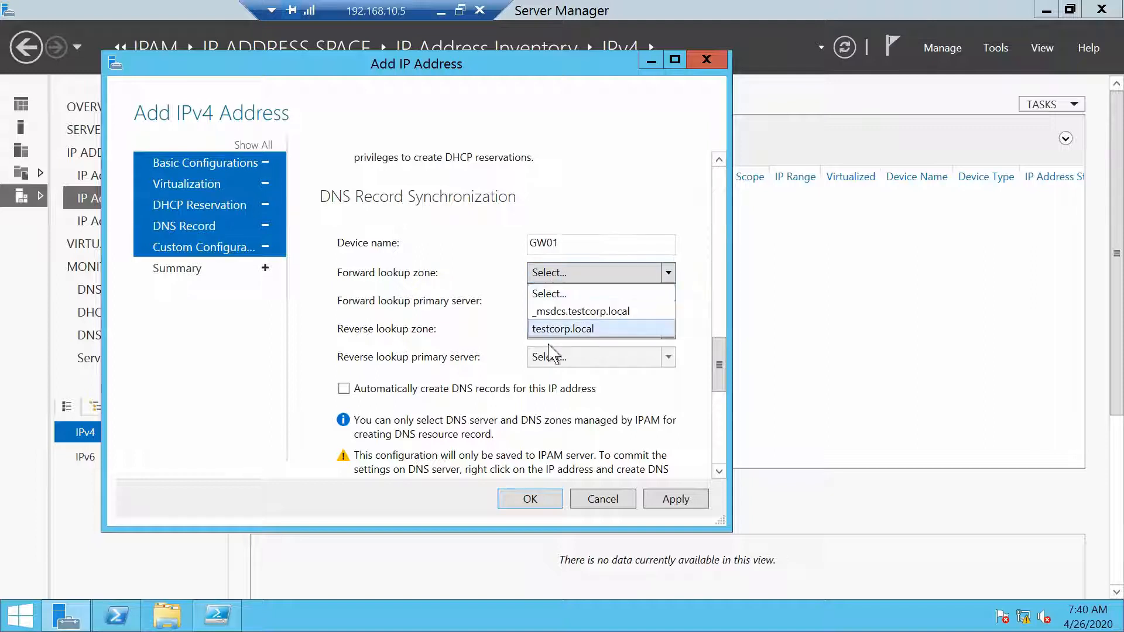
pyautogui.click(559, 332)
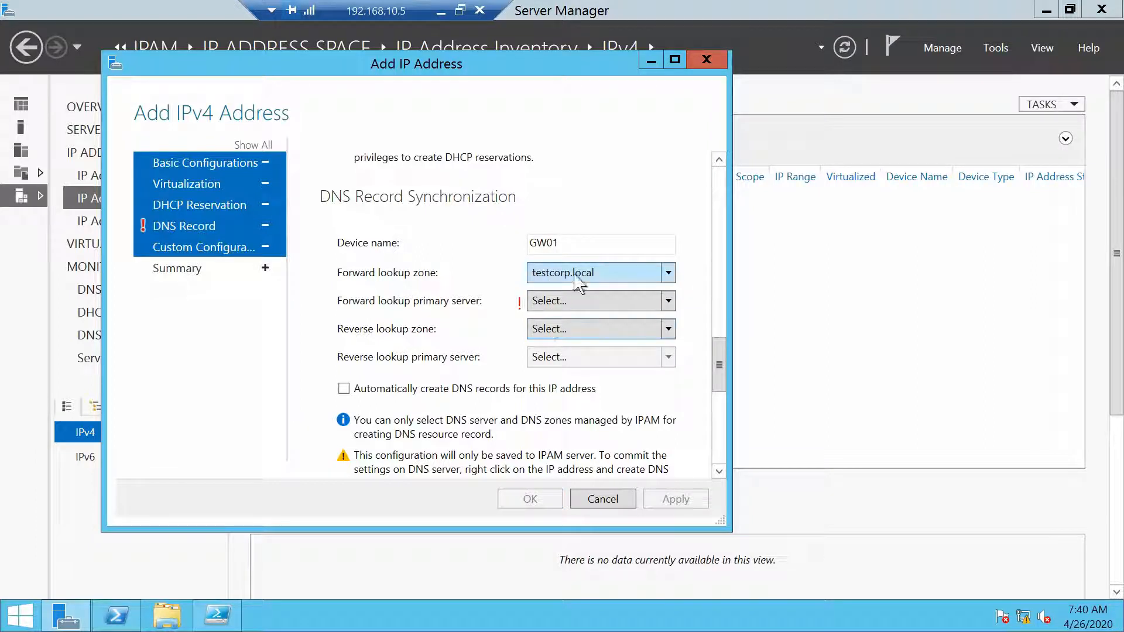
pyautogui.click(558, 304)
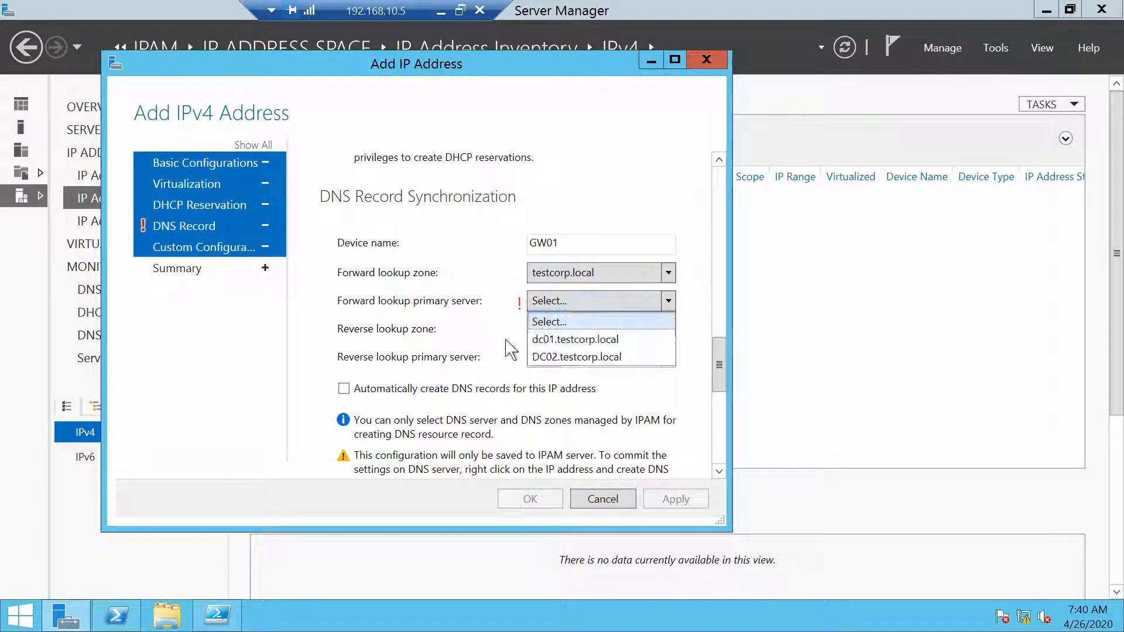
pyautogui.click(569, 340)
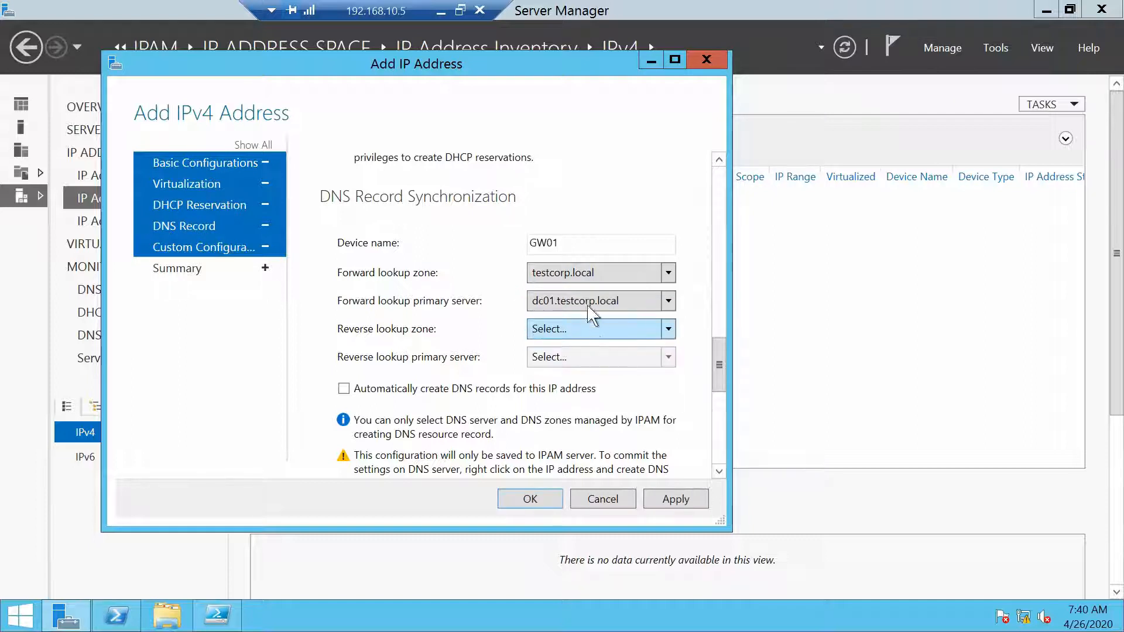
# Set the reverse lookup zone to 10.168.192.in-addr.arpa and its primary server to dc01.testcorp.local.
pyautogui.click(559, 329)
pyautogui.click(553, 367)
pyautogui.click(553, 358)
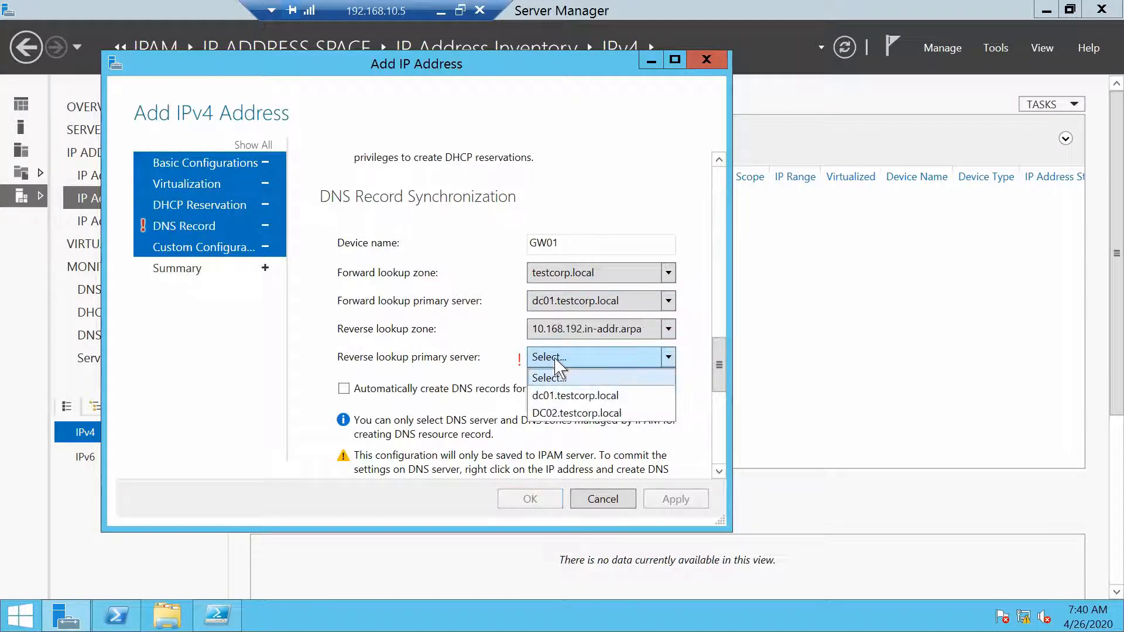
pyautogui.click(570, 395)
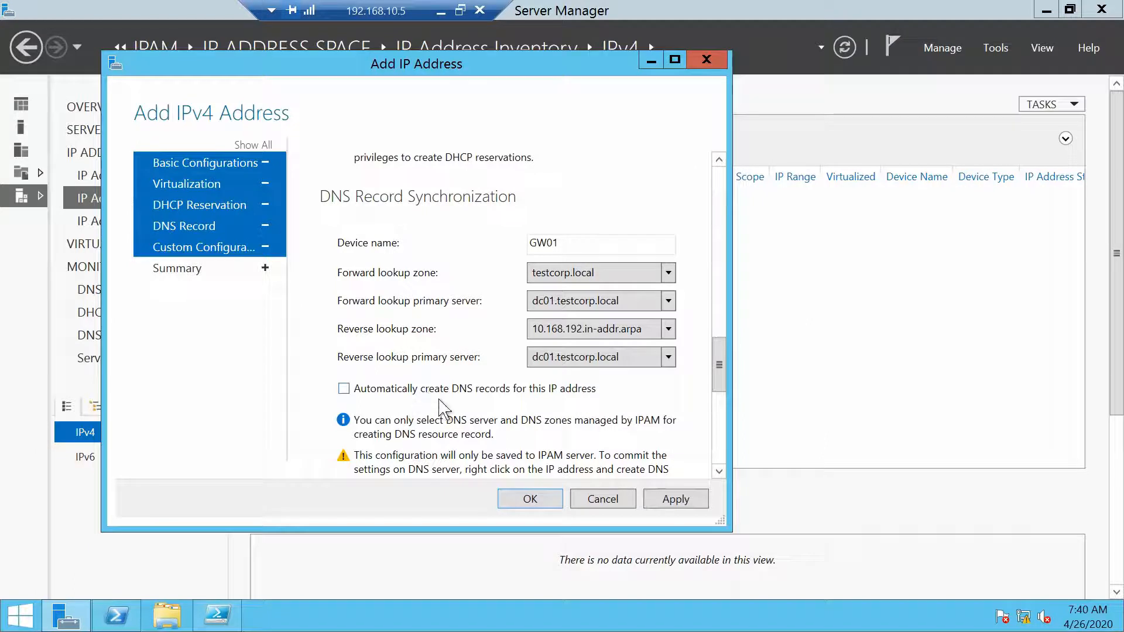
# Enable automatic creation of DNS records for this IP address, apply the settings, and close the dialog after reviewing the summary.
pyautogui.click(449, 389)
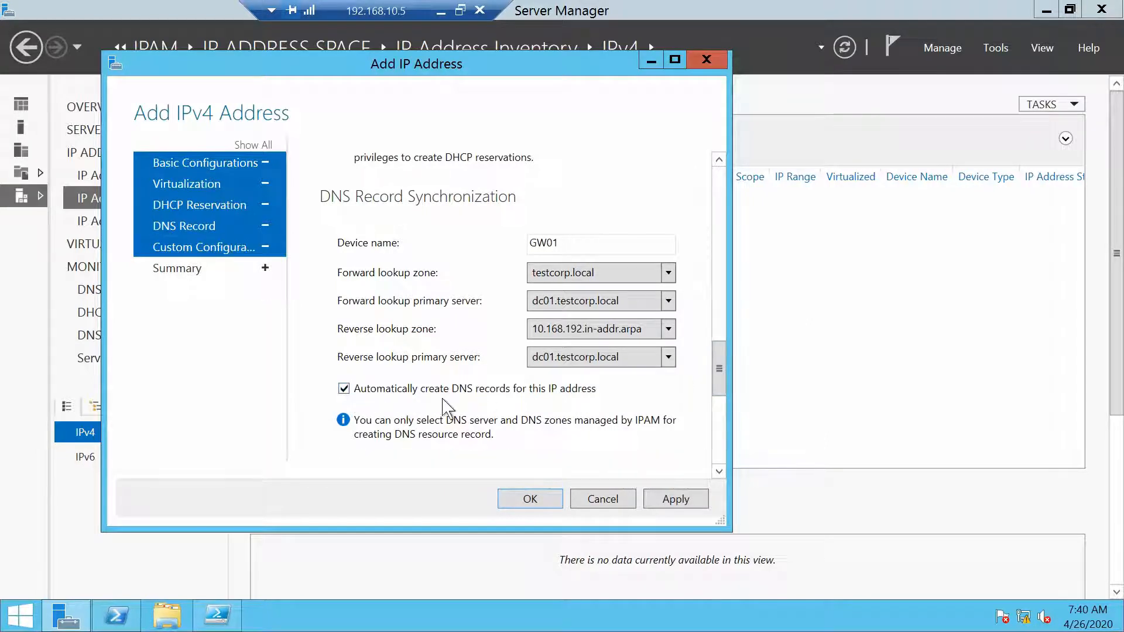
pyautogui.moveTo(725, 380)
pyautogui.mouseDown()
pyautogui.moveTo(750, 472)
pyautogui.moveTo(743, 402)
pyautogui.moveTo(725, 368)
pyautogui.mouseUp()
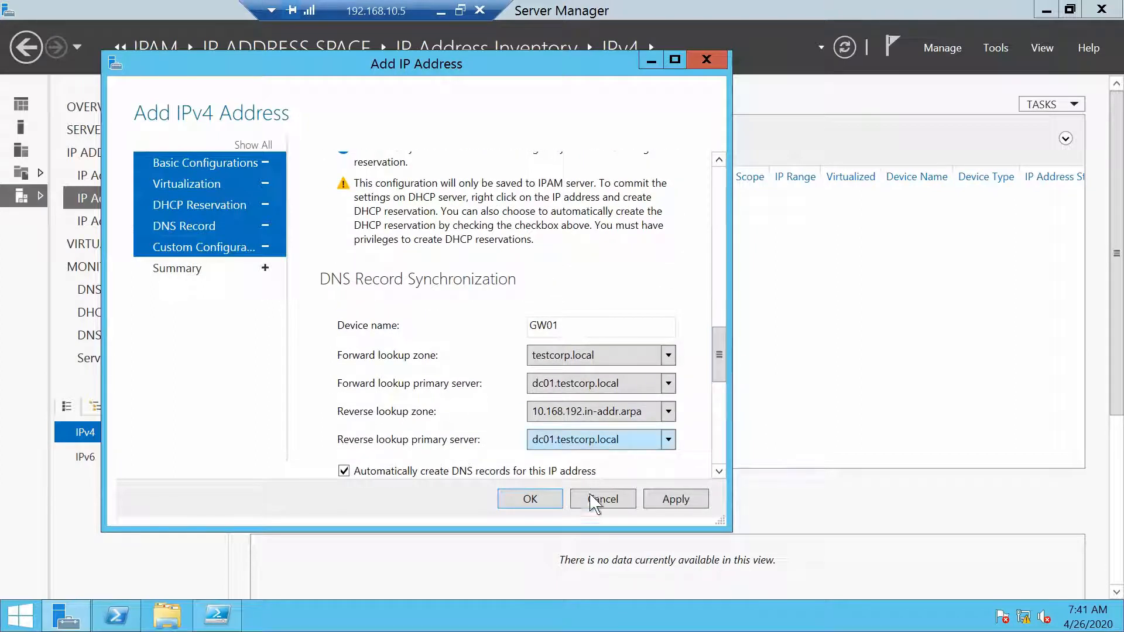
pyautogui.click(675, 499)
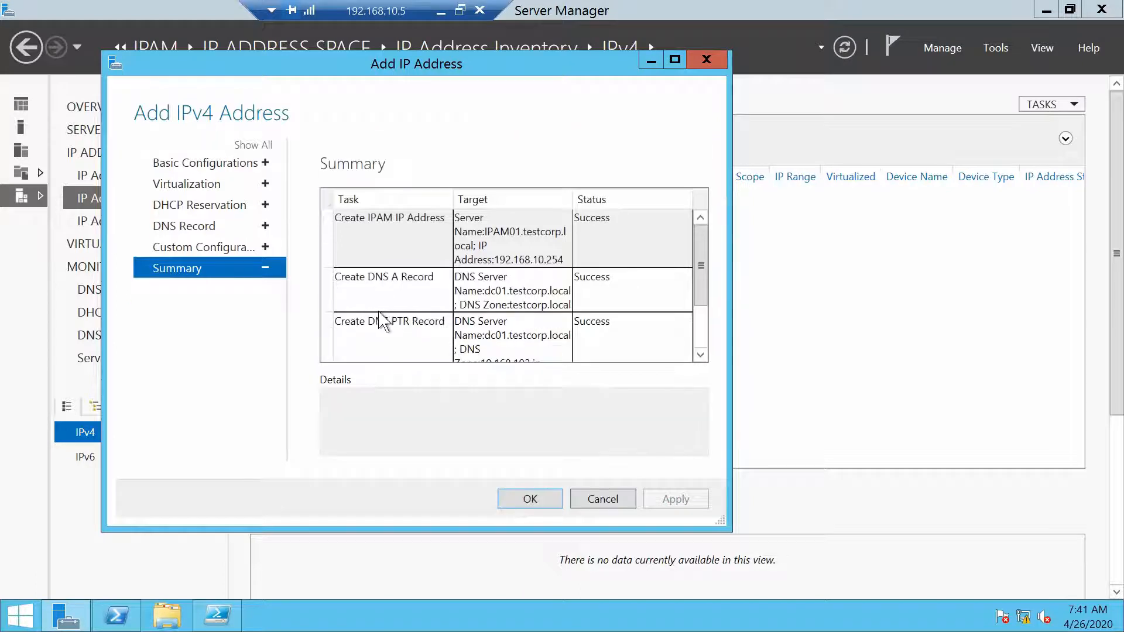
pyautogui.moveTo(704, 256); pyautogui.dragTo(702, 307)
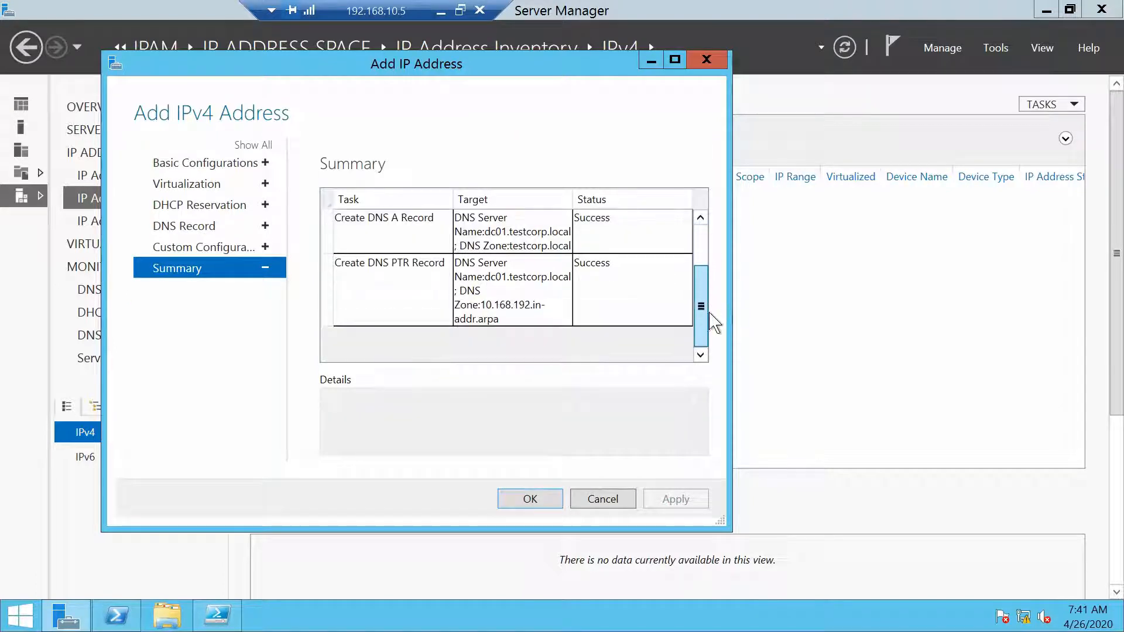
pyautogui.click(538, 505)
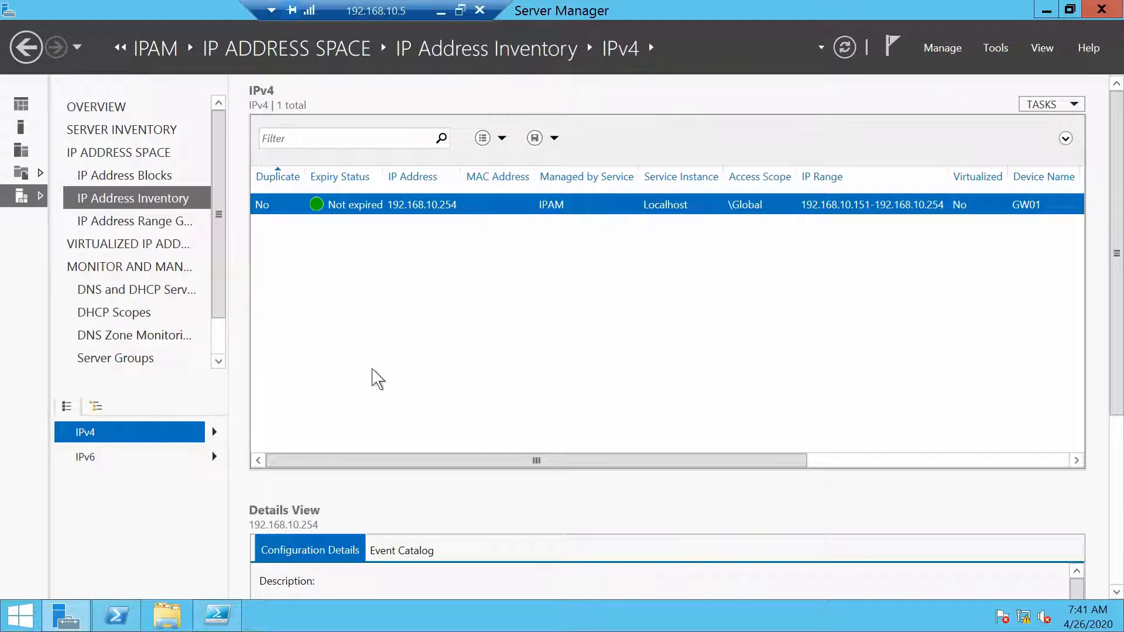
# Switch to Windows PowerShell, ping gw01 to test name resolution, and minimize the console.
pyautogui.click(121, 611)
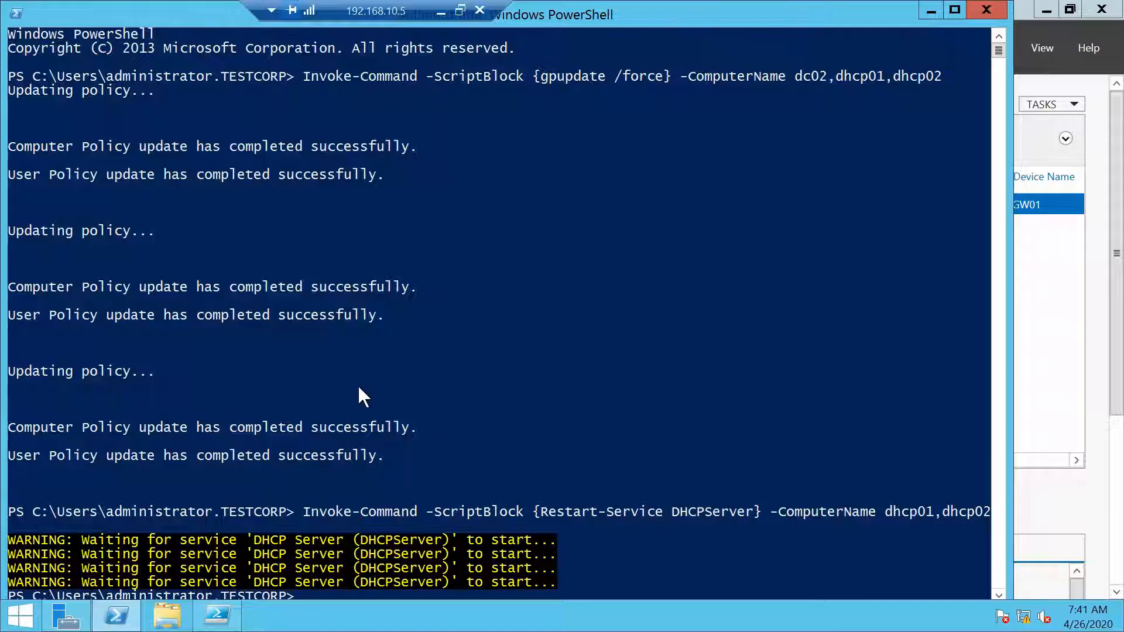
pyautogui.write('ping')
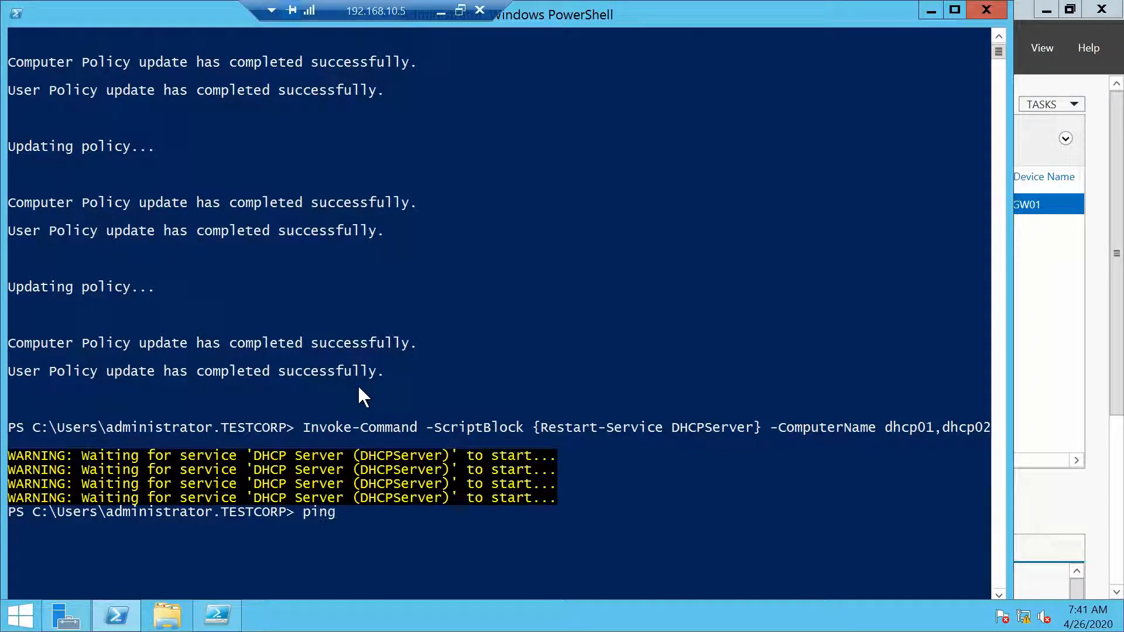
pyautogui.write(' gw01')
pyautogui.press('Return')
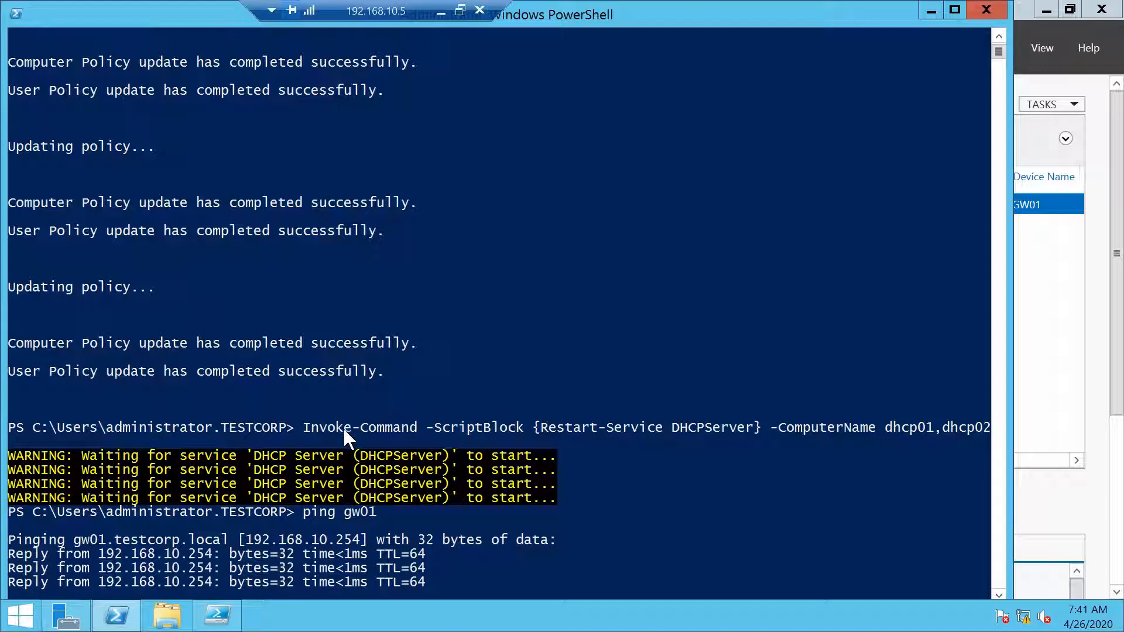
pyautogui.click(931, 11)
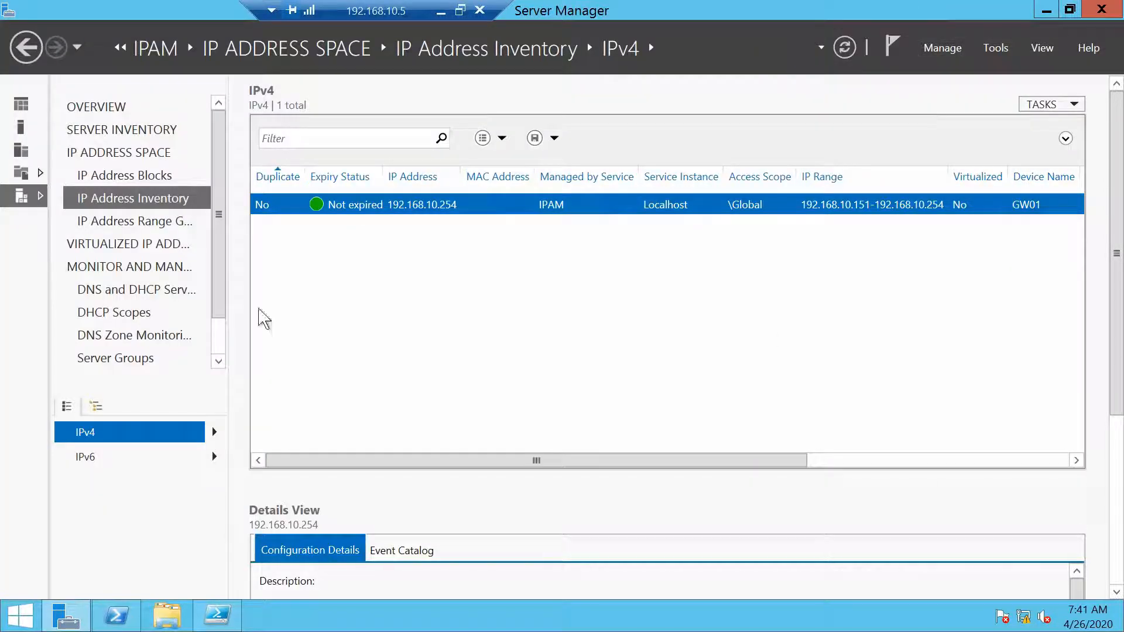
# In PowerShell ISE, run only the Add-IpamAddress line for 192.168.10.1 with device name DC01, and refresh the IPv4 inventory in Server Manager.
pyautogui.click(216, 620)
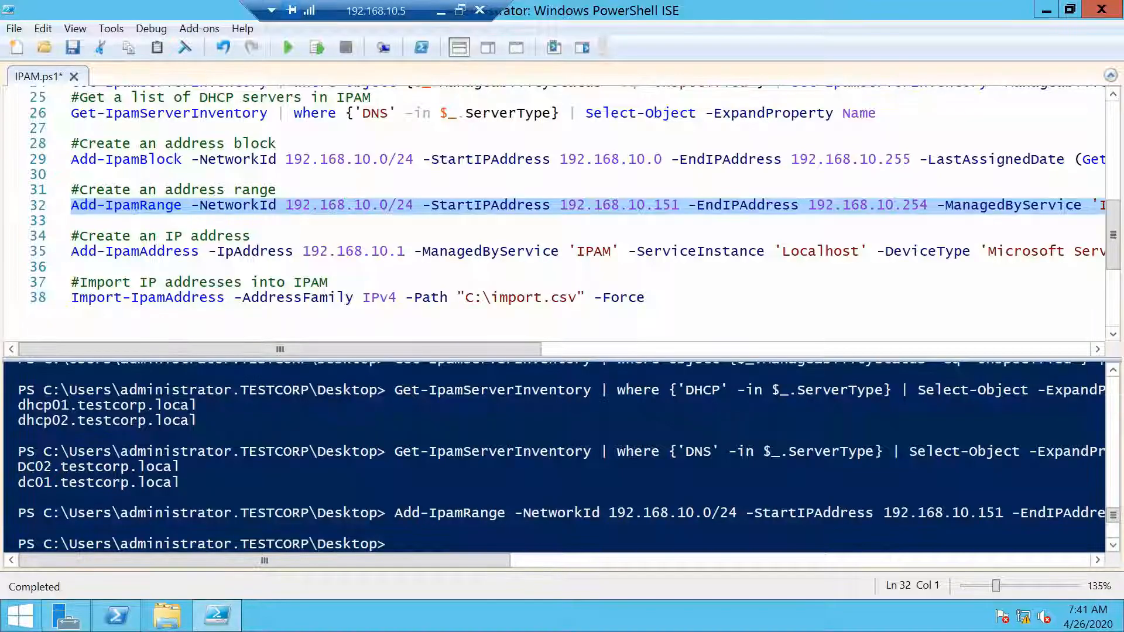
pyautogui.click(139, 252)
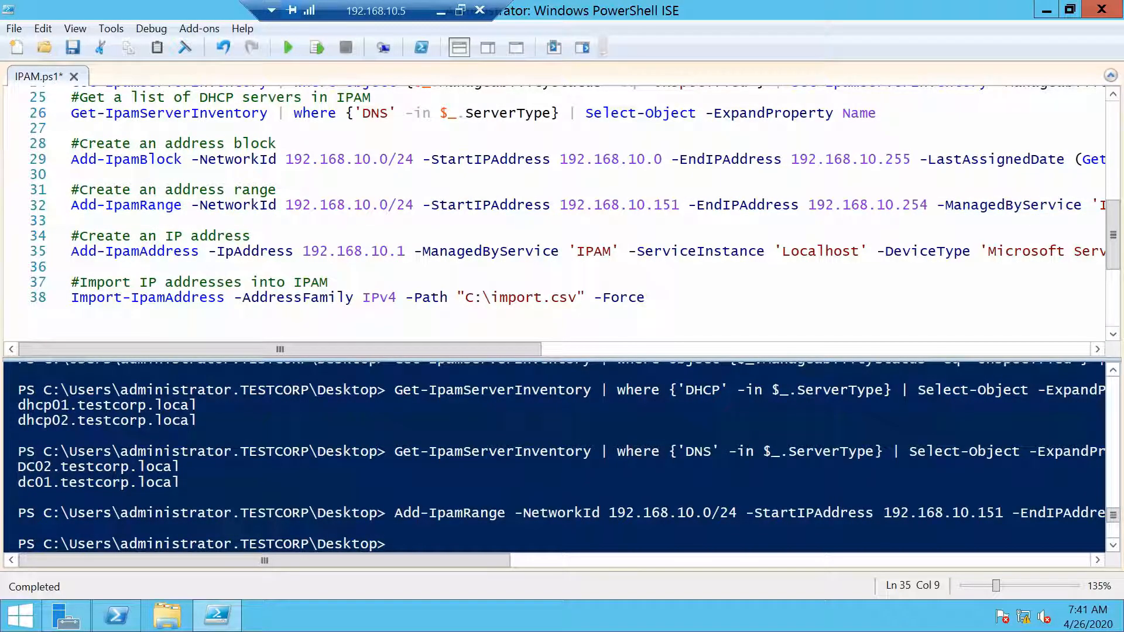
pyautogui.moveTo(512, 350); pyautogui.dragTo(833, 351)
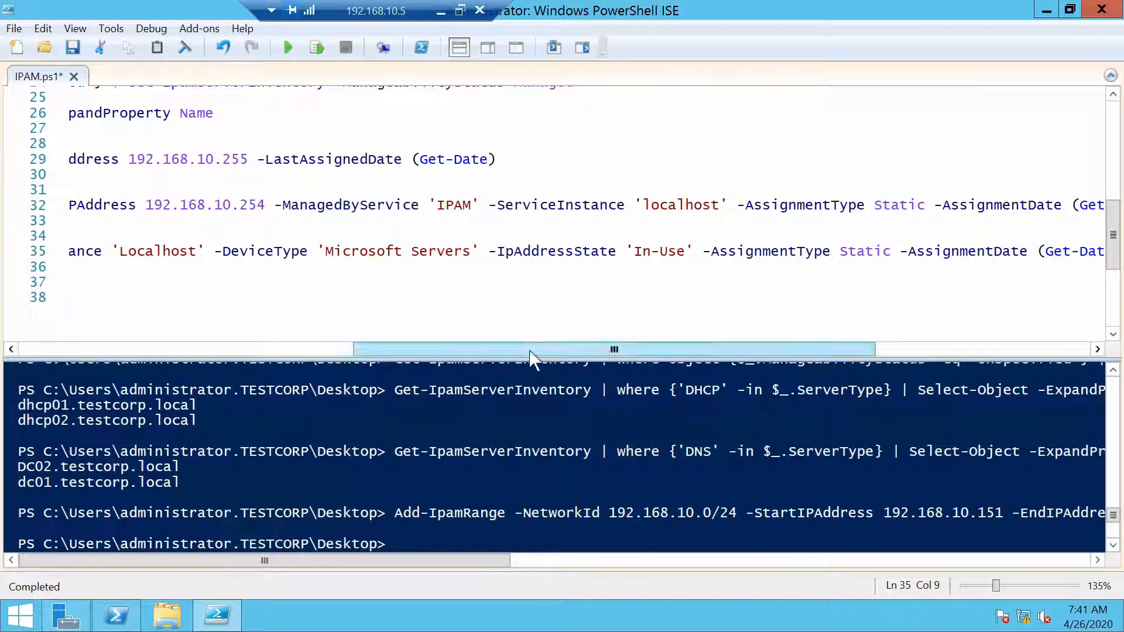
pyautogui.moveTo(533, 352); pyautogui.dragTo(695, 351)
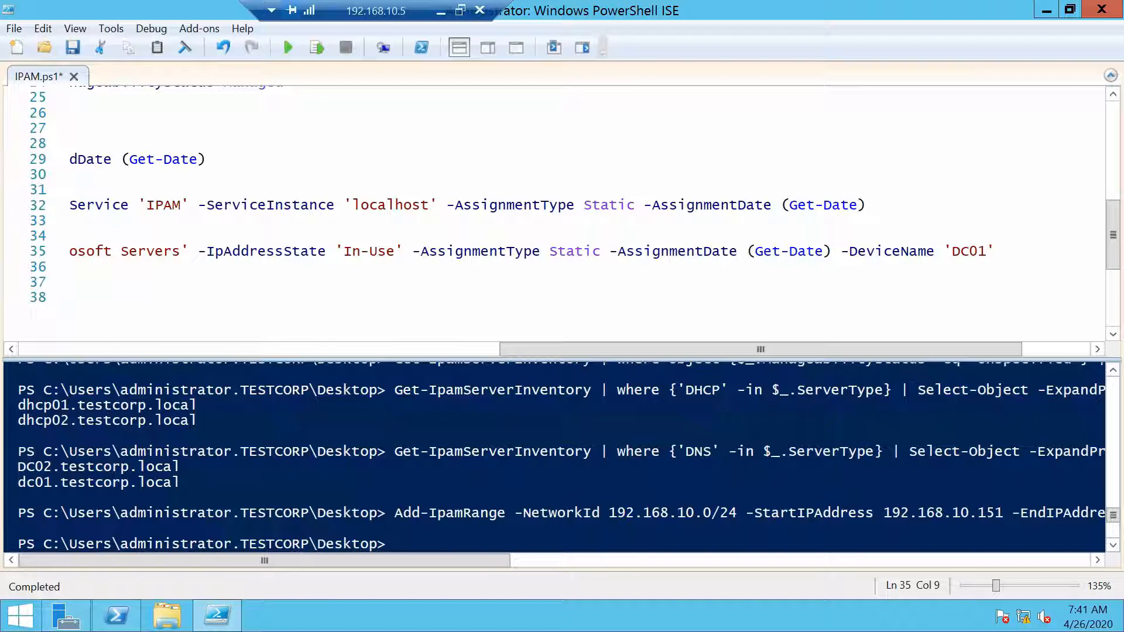
pyautogui.click(319, 48)
pyautogui.click(65, 616)
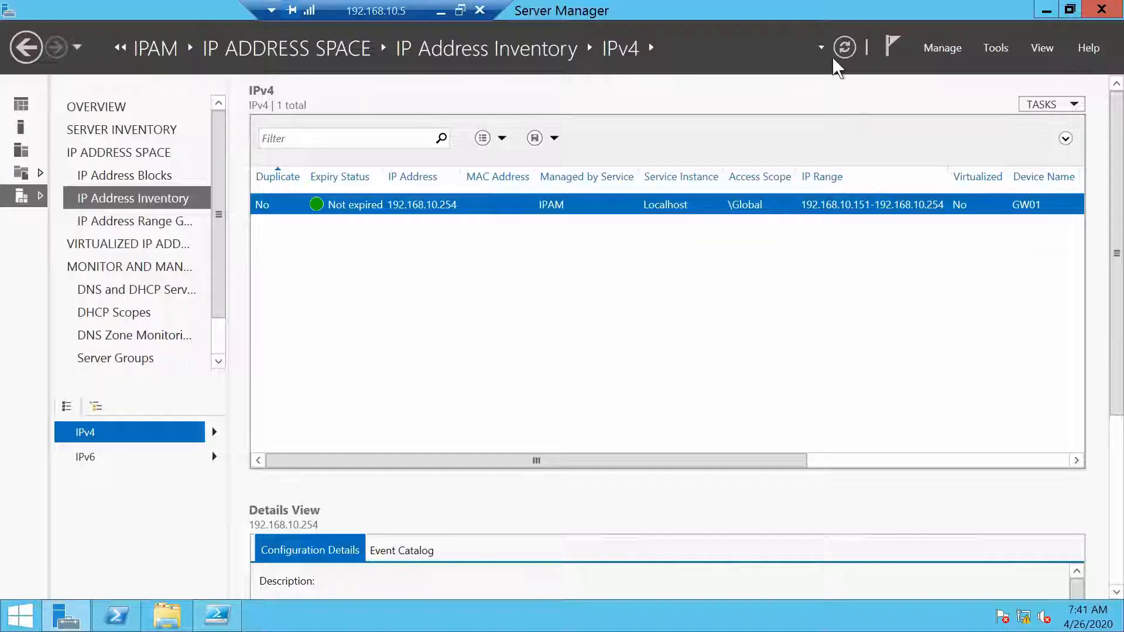
pyautogui.click(843, 47)
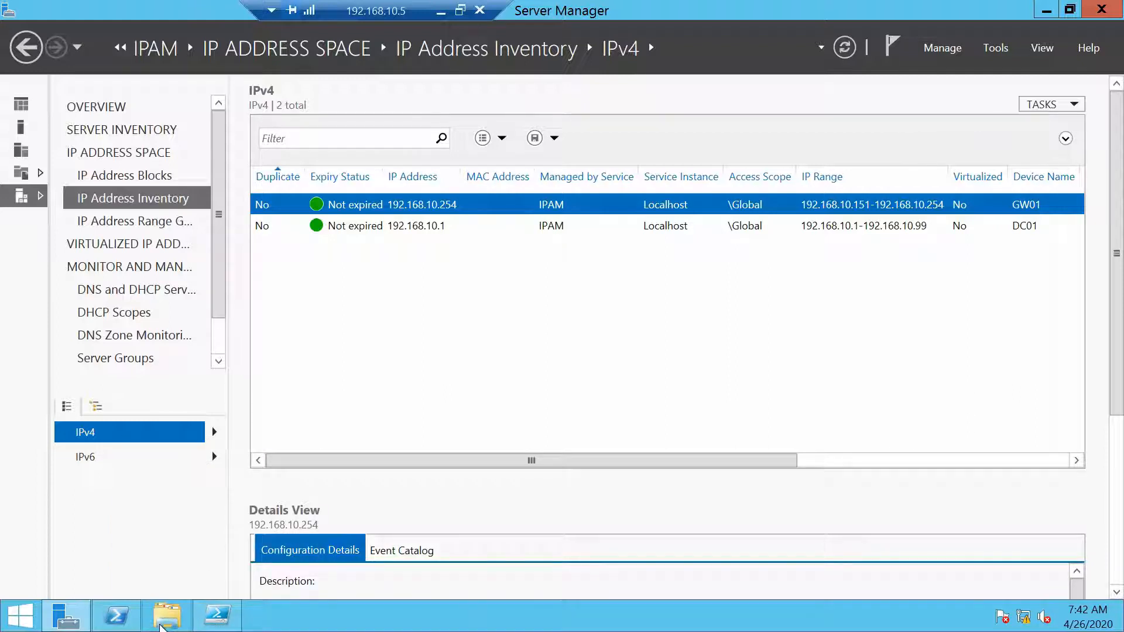
# In File Explorer, open import.csv from Local Disk (C:) in Notepad, examine its address entries, and close it.
pyautogui.click(161, 621)
pyautogui.doubleClick(515, 428)
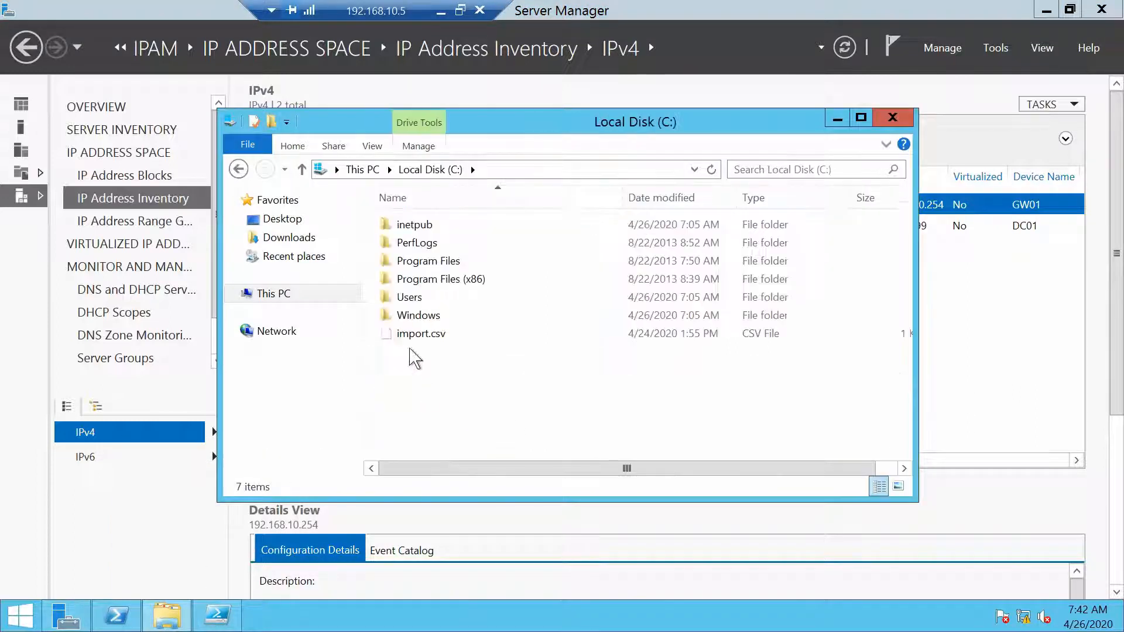
pyautogui.click(410, 335)
pyautogui.rightClick(412, 336)
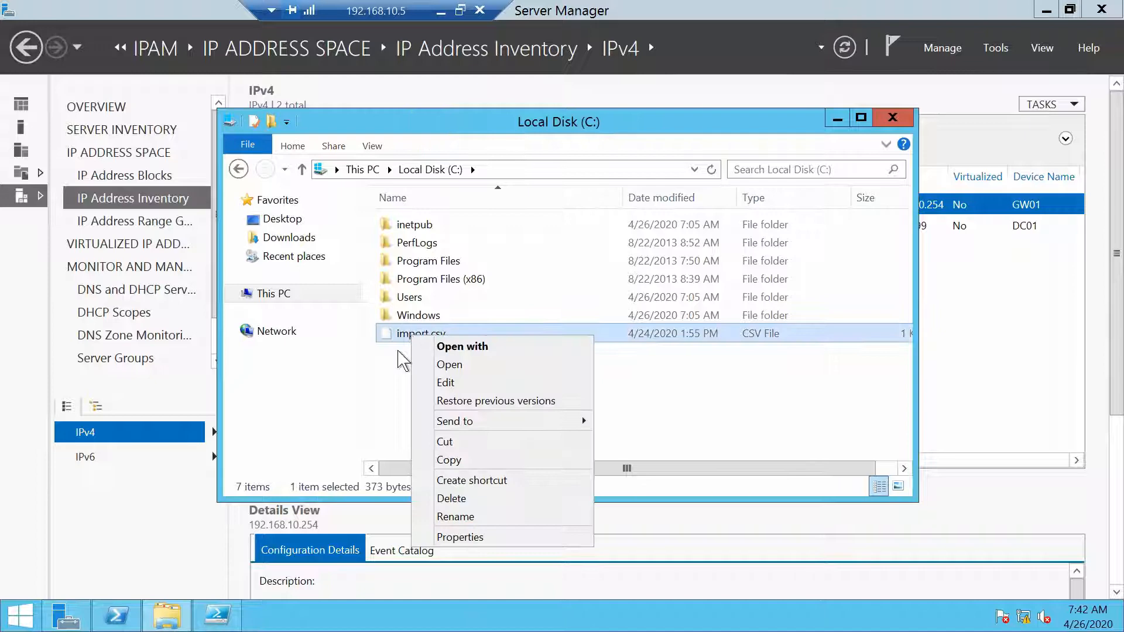
pyautogui.click(460, 384)
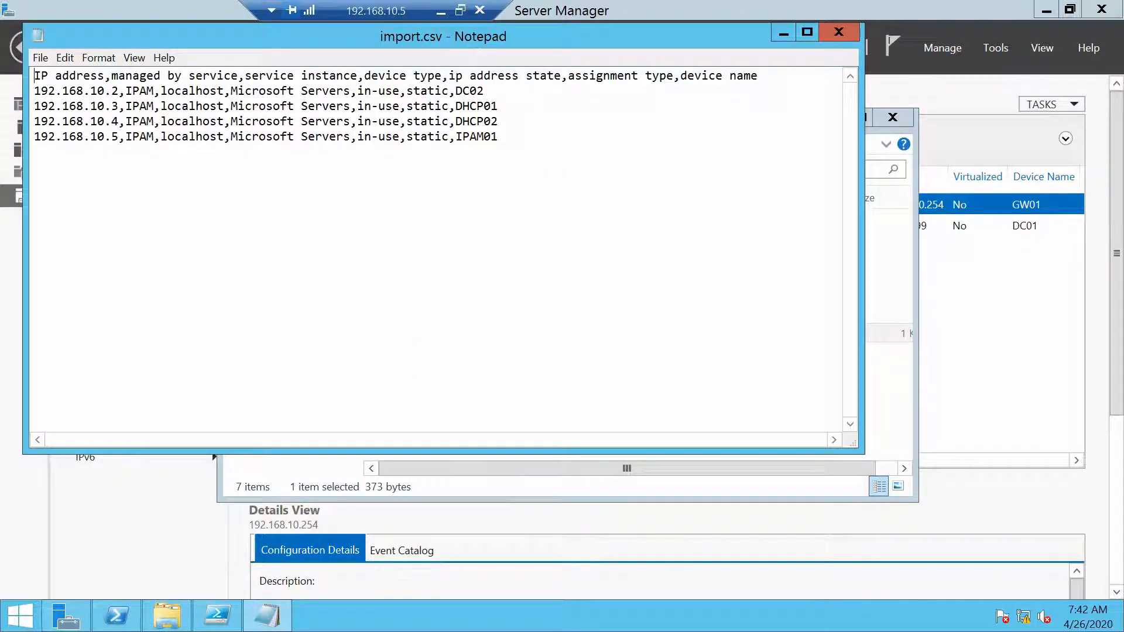
pyautogui.click(838, 32)
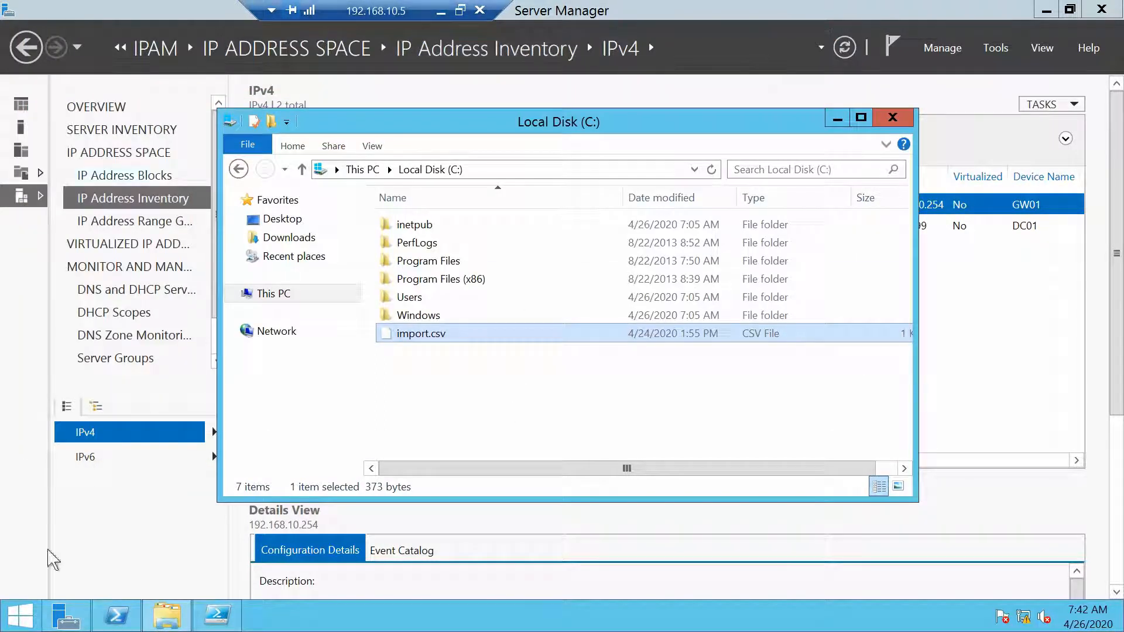
# In PowerShell ISE, run only the Import-IpamAddress line for IPv4 addresses from C:\import.csv with -Force, and switch back to Server Manager.
pyautogui.click(214, 626)
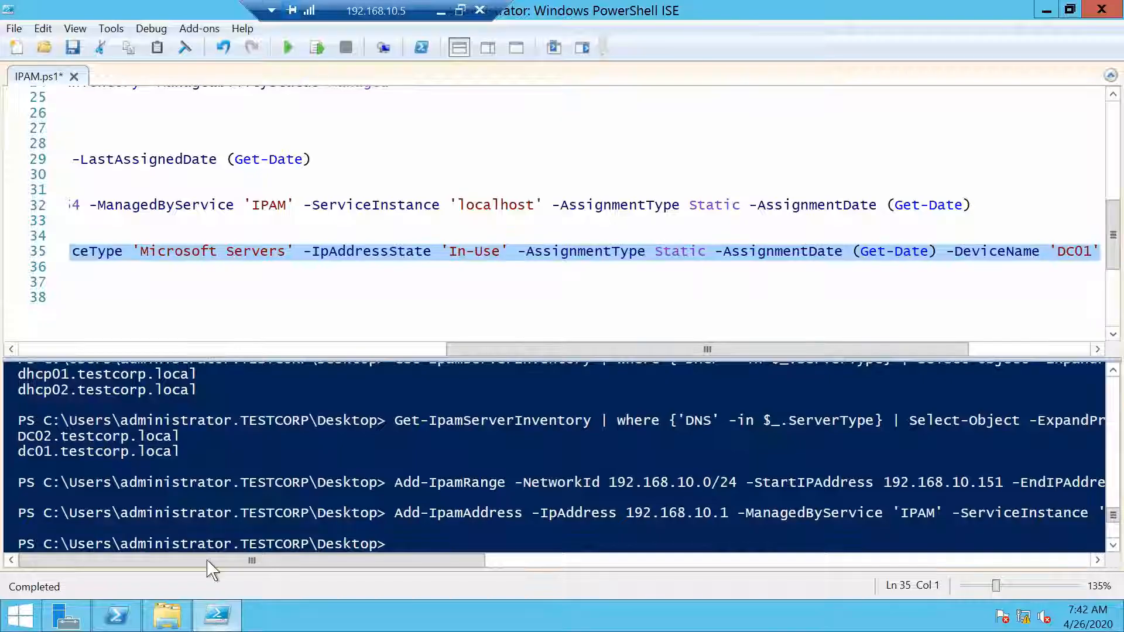
pyautogui.moveTo(520, 351); pyautogui.dragTo(35, 363)
pyautogui.click(130, 297)
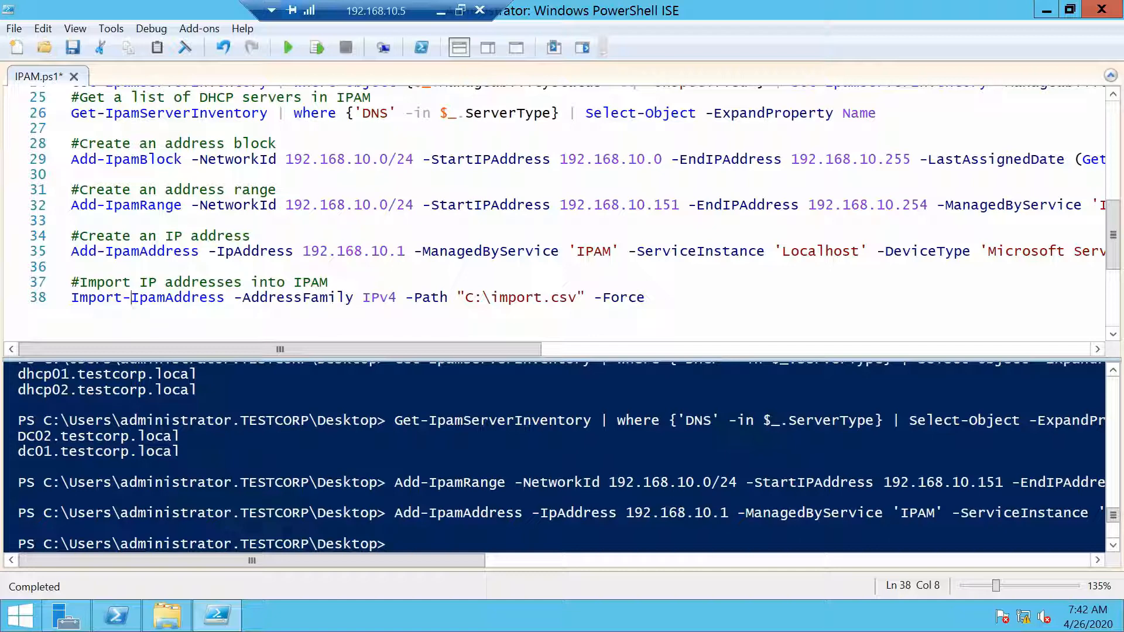
pyautogui.click(303, 298)
pyautogui.click(314, 53)
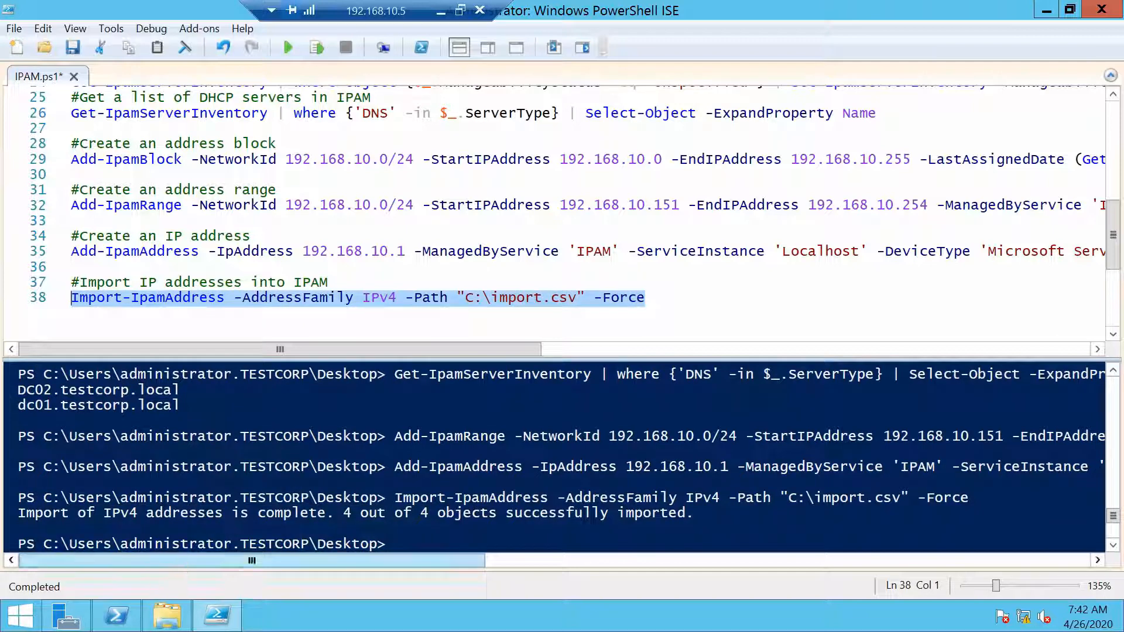
pyautogui.click(66, 615)
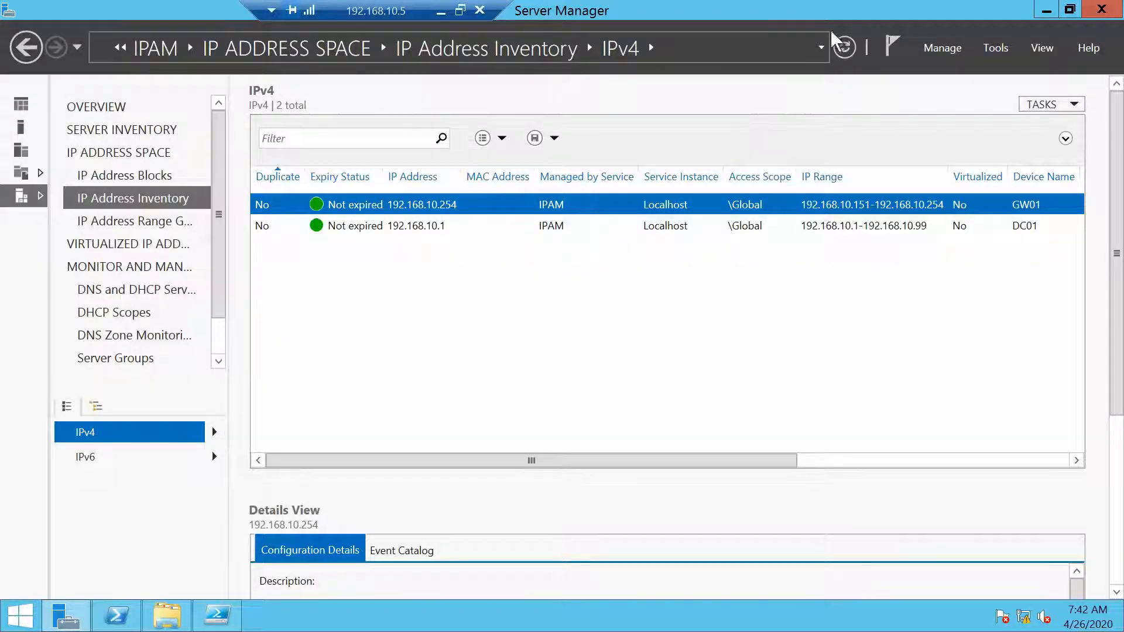
# Refresh the IPv4 address inventory, and compare the utilization of the IP address ranges listed under IP Address Blocks.
pyautogui.click(843, 47)
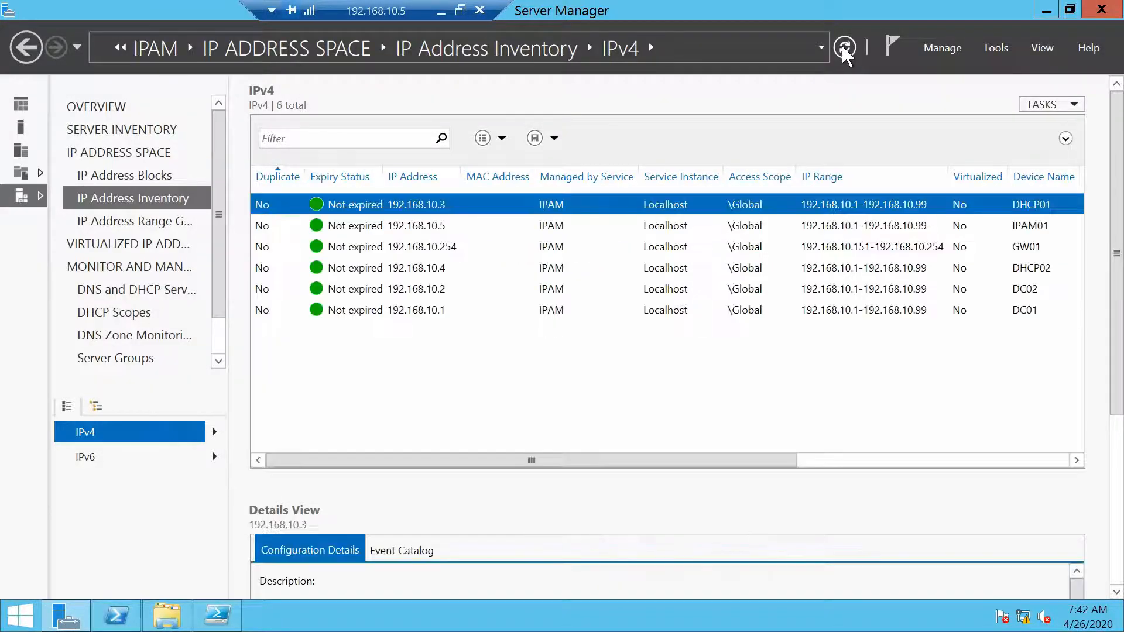
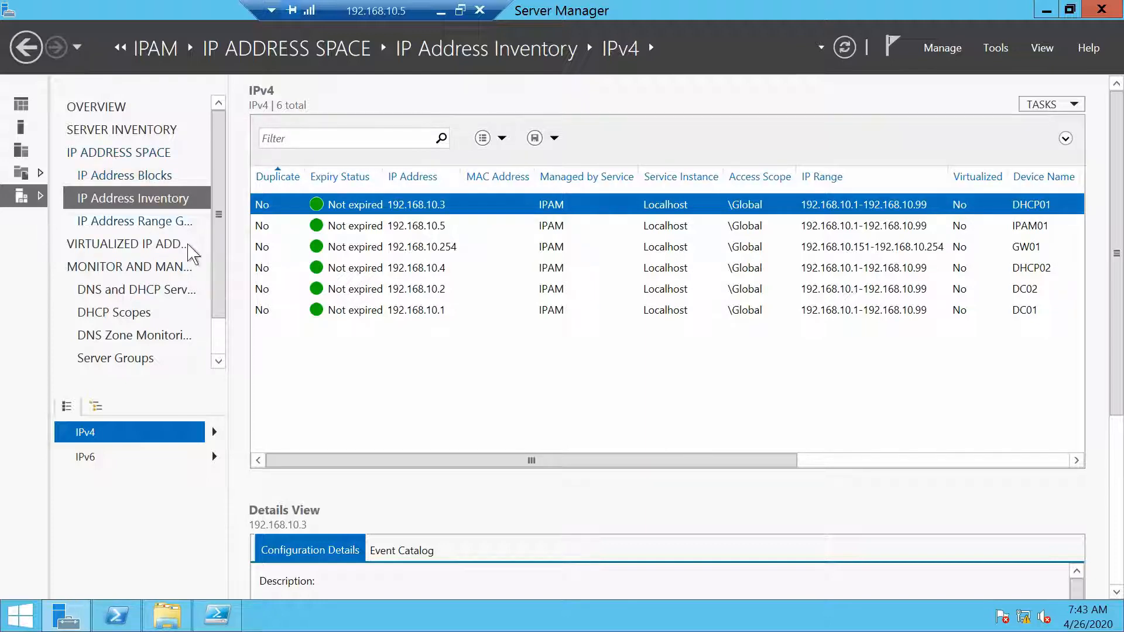
pyautogui.click(124, 175)
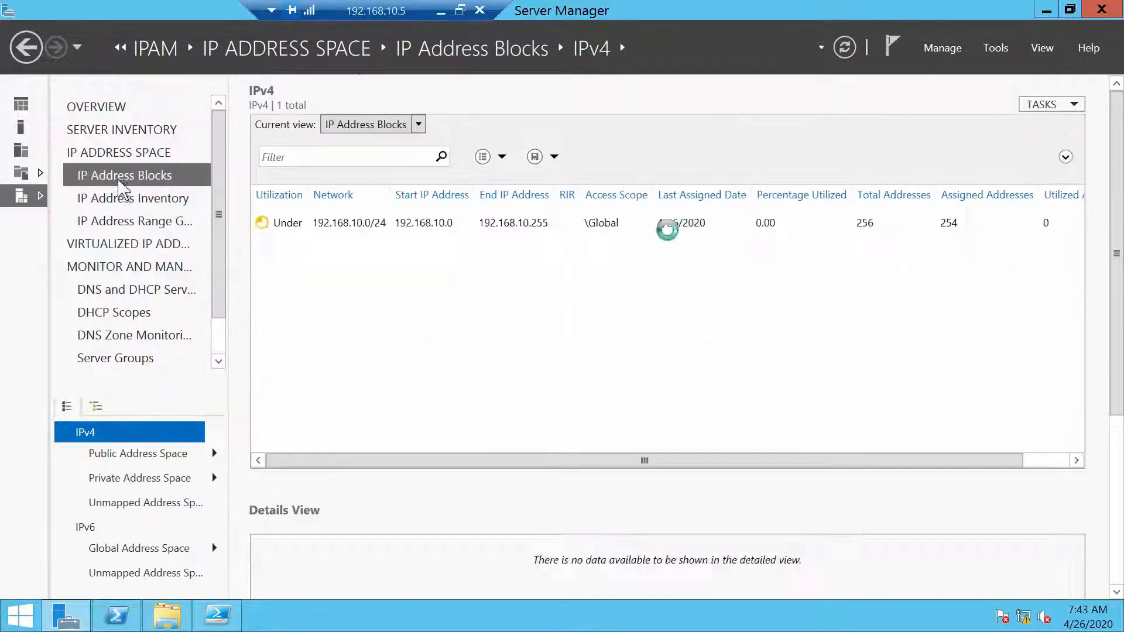
pyautogui.click(391, 124)
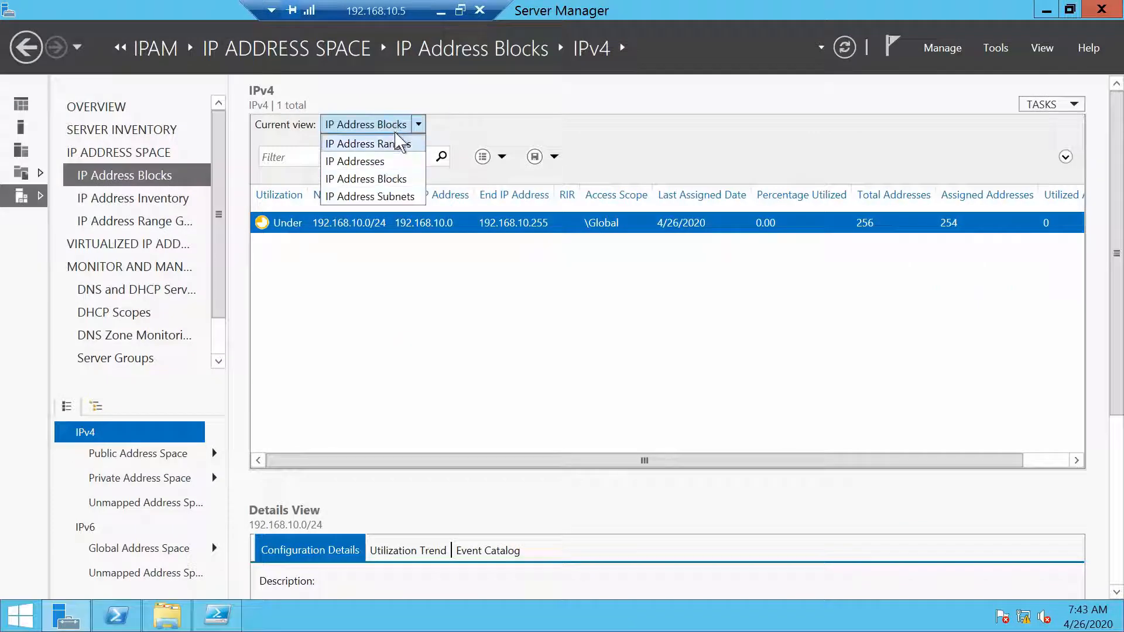
pyautogui.click(402, 144)
pyautogui.click(1049, 461)
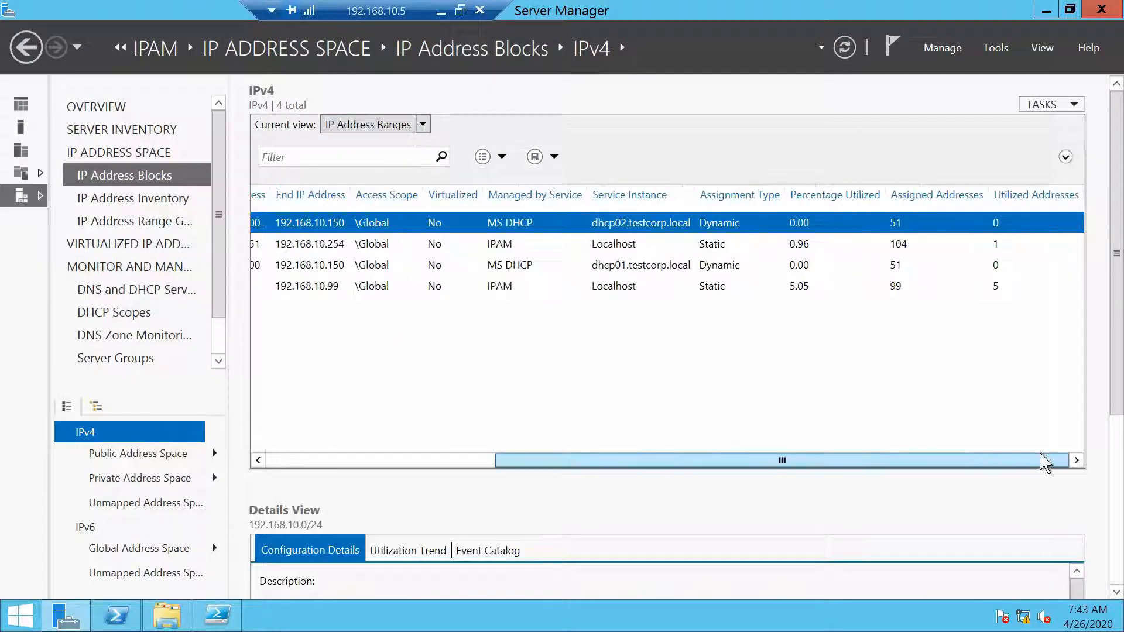
pyautogui.click(1002, 289)
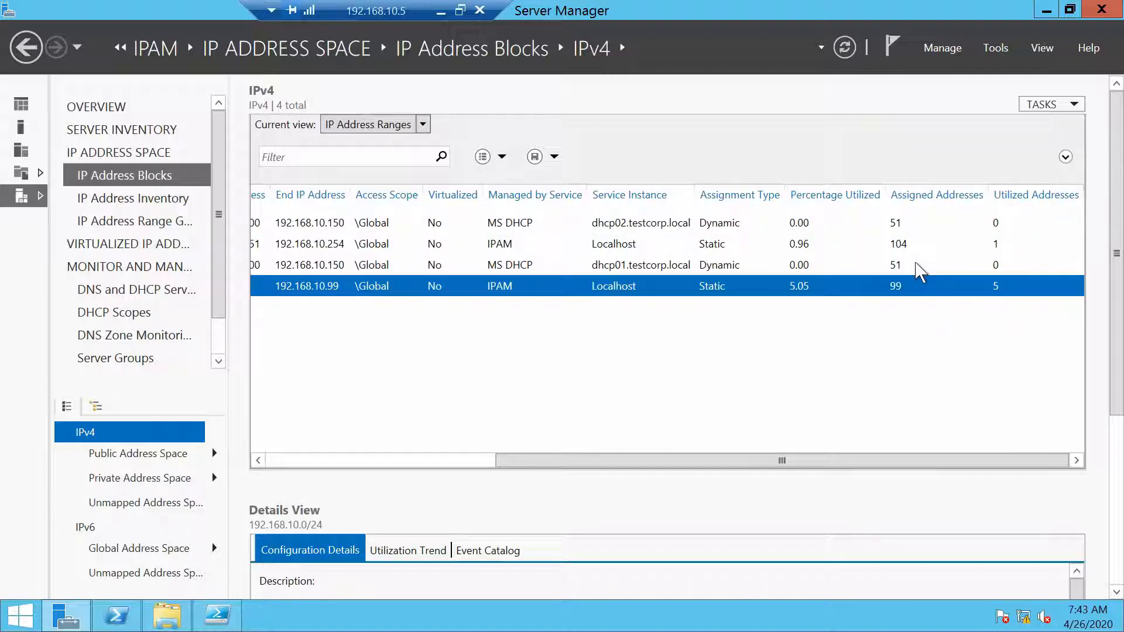
pyautogui.click(794, 247)
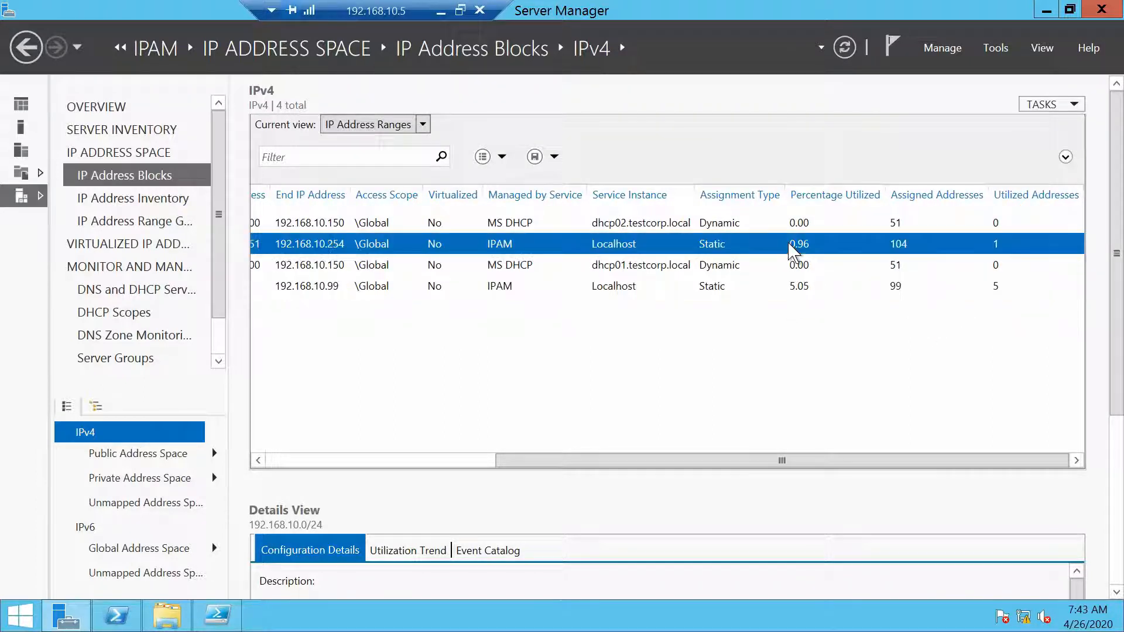
pyautogui.click(810, 289)
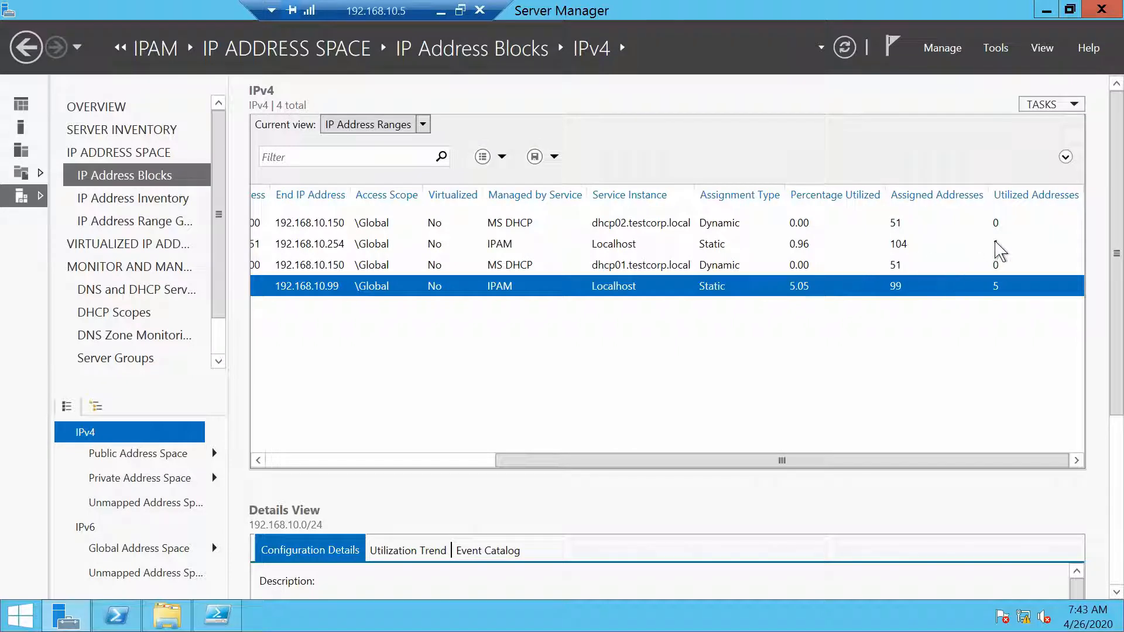
pyautogui.click(905, 246)
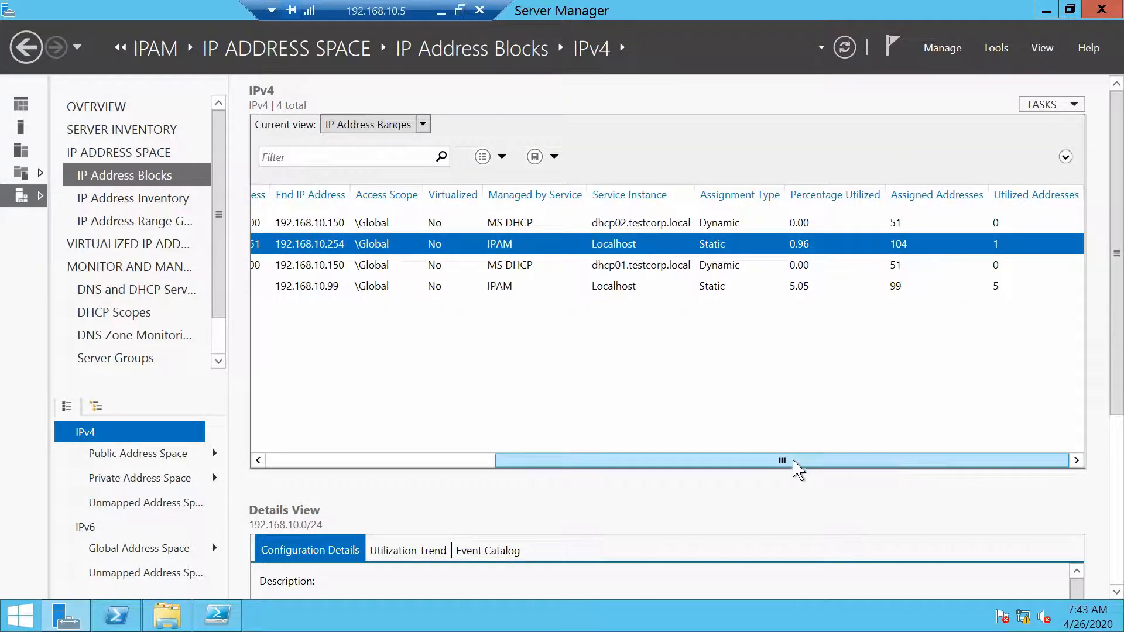
pyautogui.moveTo(798, 469); pyautogui.dragTo(346, 479)
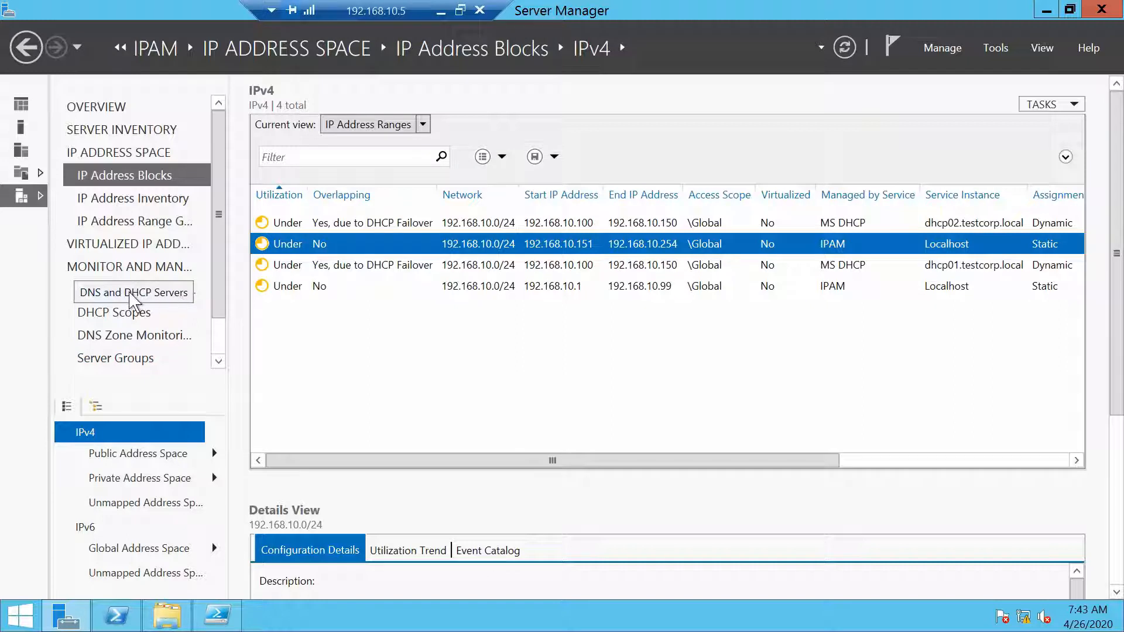
# In DNS and DHCP Servers, review the server properties, options, policies and event catalog of dhcp01.testcorp.local.
pyautogui.click(178, 292)
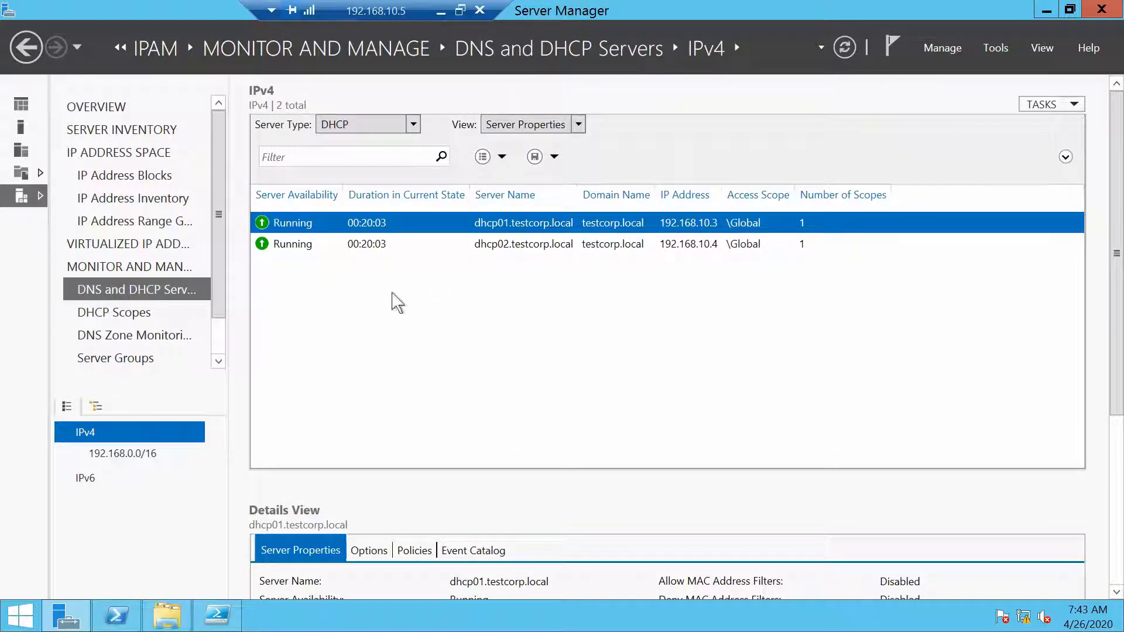
pyautogui.moveTo(1118, 239); pyautogui.dragTo(1117, 408)
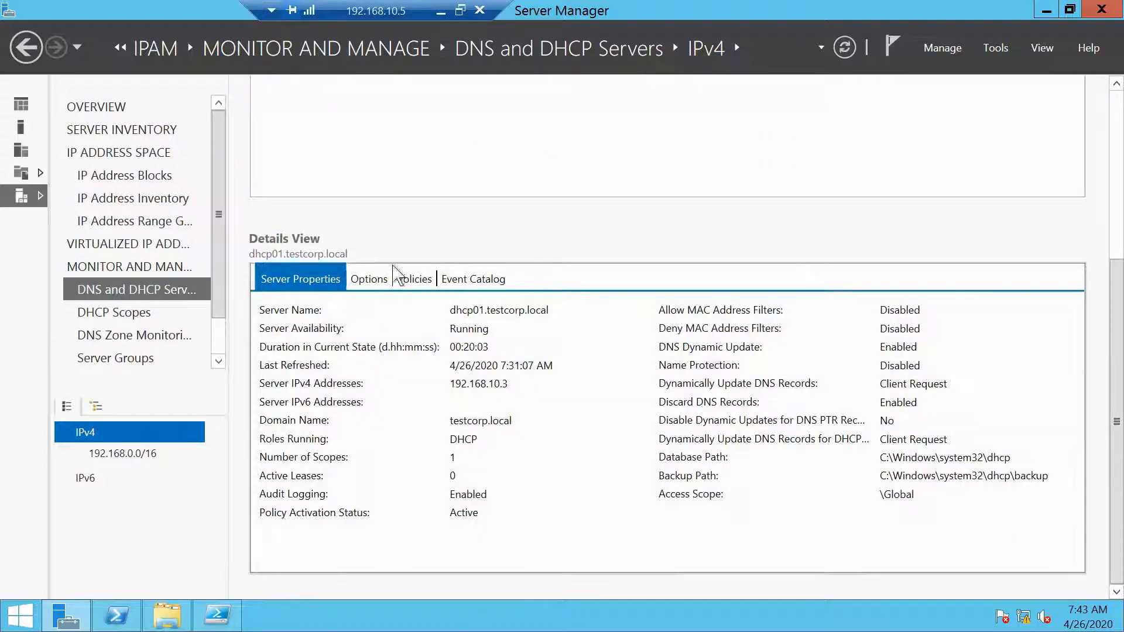
pyautogui.click(375, 284)
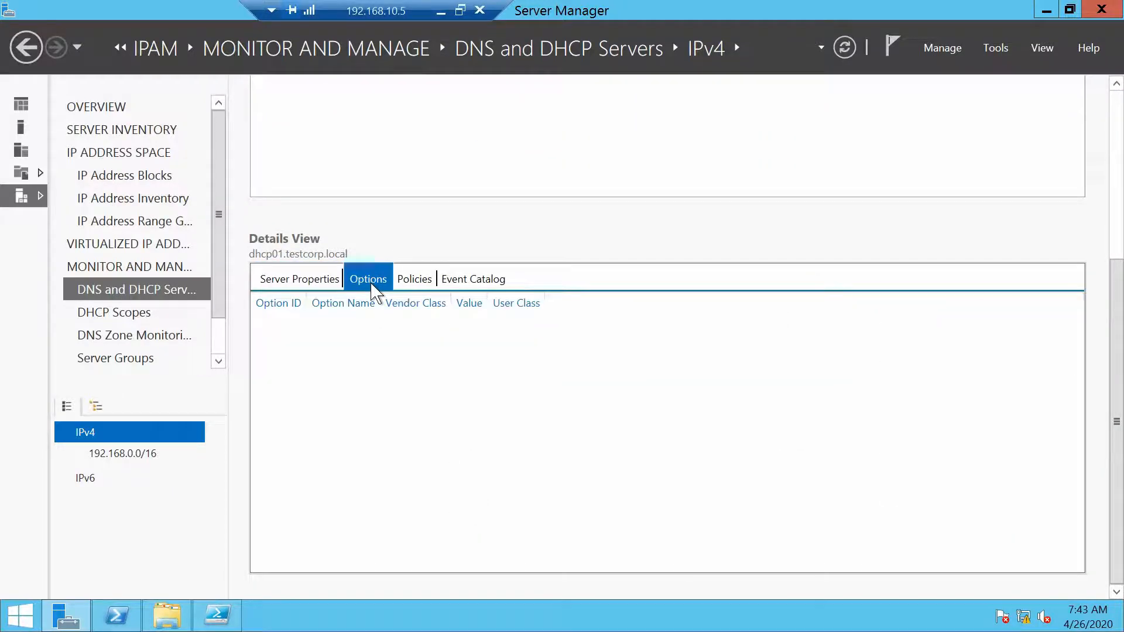
pyautogui.click(415, 281)
pyautogui.click(475, 281)
pyautogui.click(298, 281)
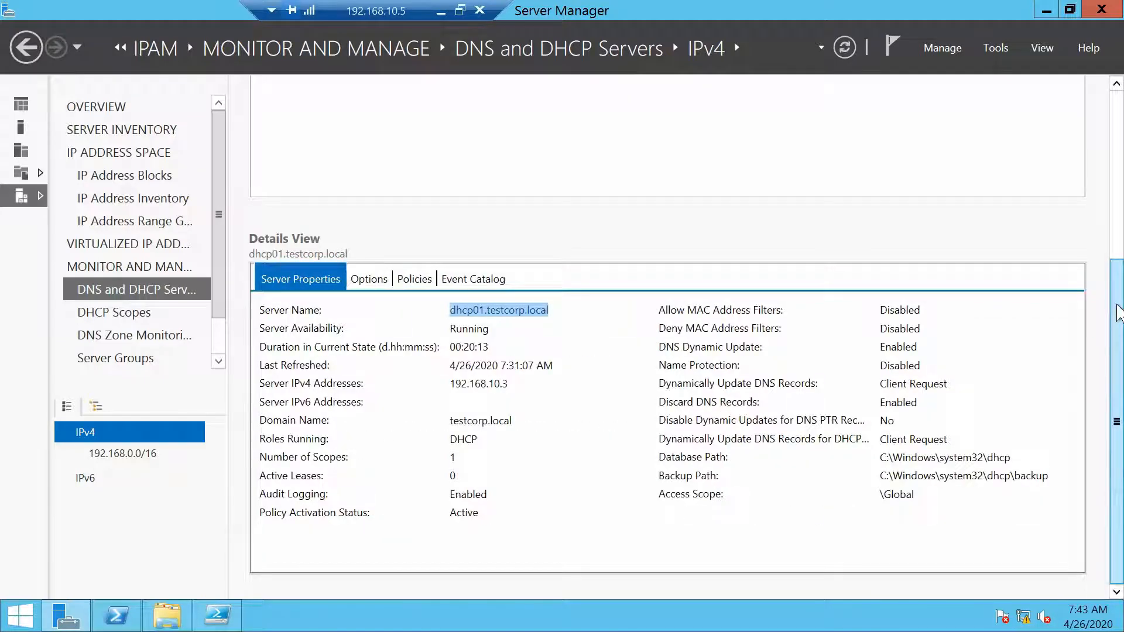
pyautogui.moveTo(1122, 305); pyautogui.dragTo(1119, 120)
# Launch the DHCP management console for dhcp01.testcorp.local from IPAM, and close it again.
pyautogui.rightClick(379, 230)
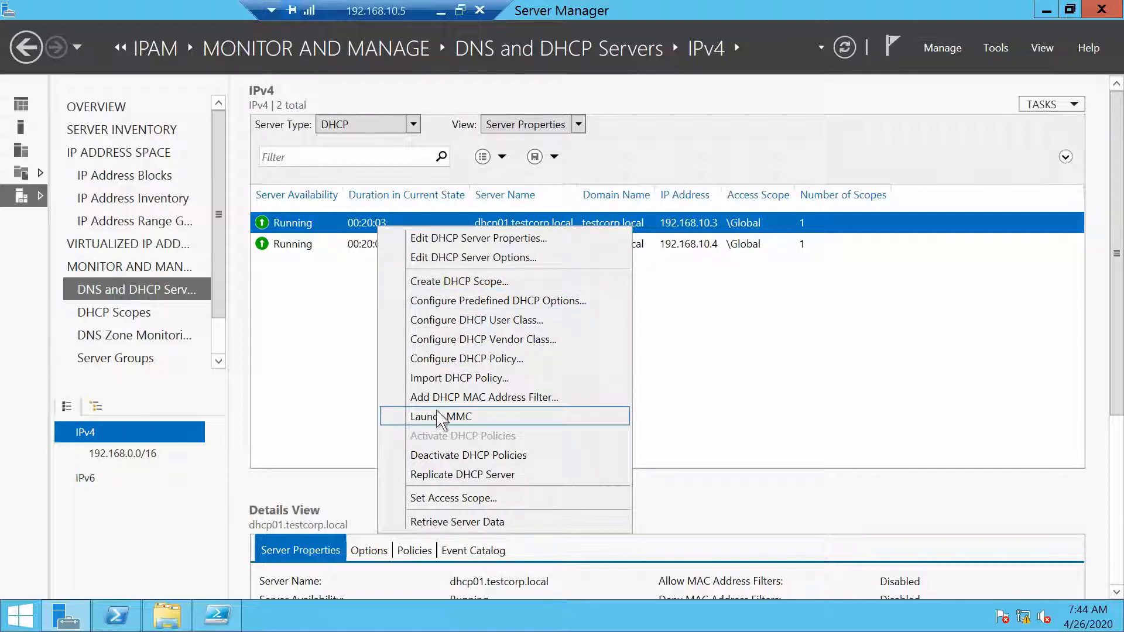
pyautogui.click(416, 416)
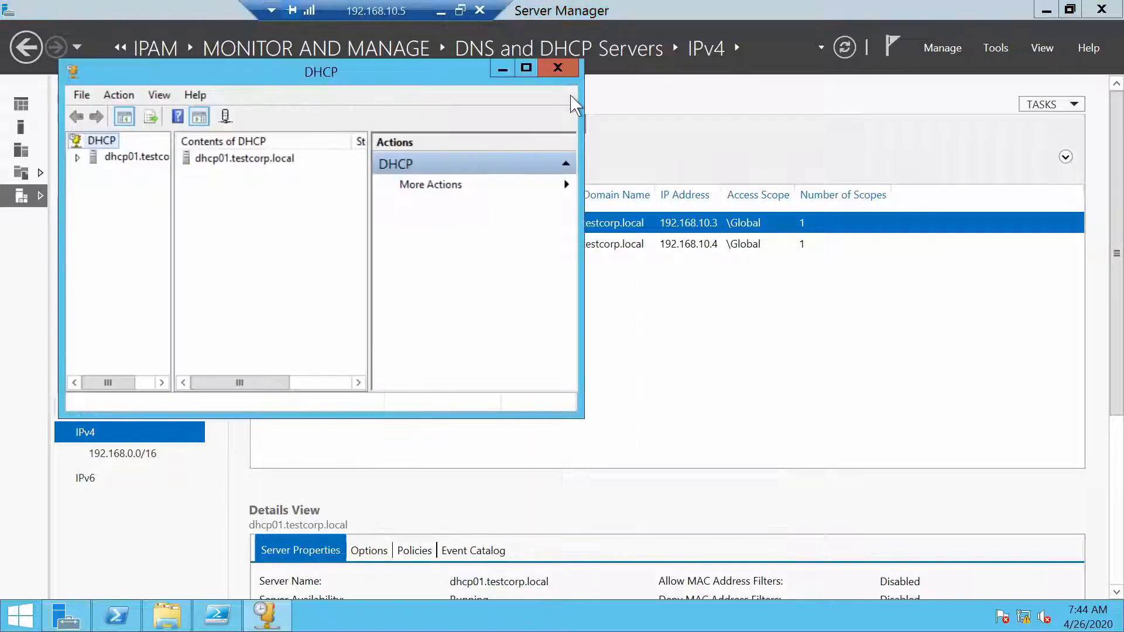
pyautogui.click(559, 66)
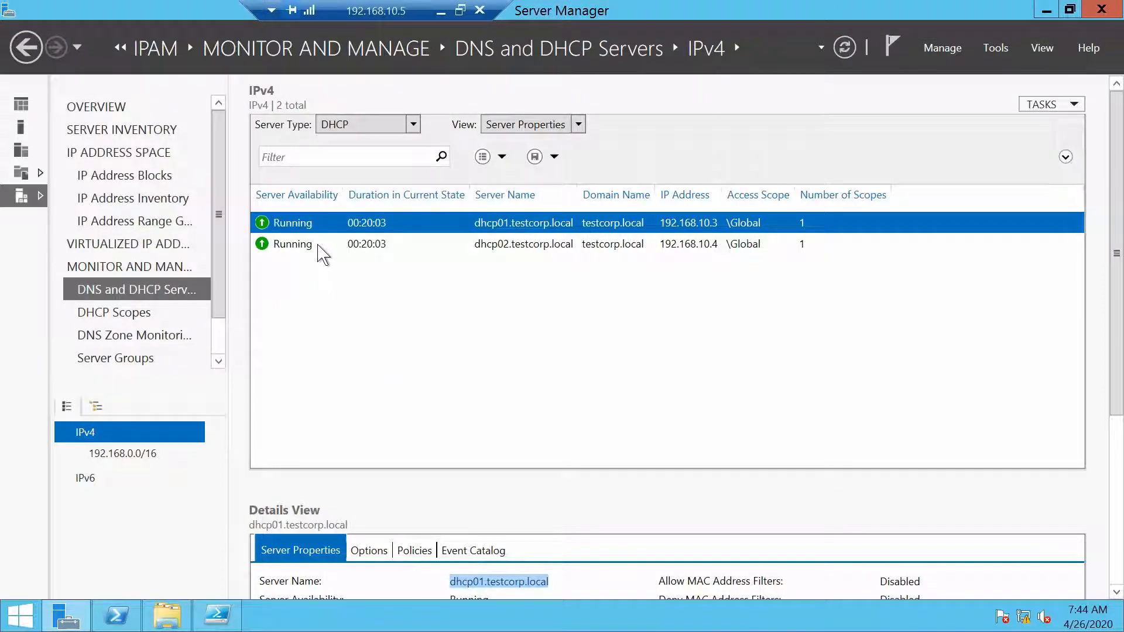
# Select both DHCP servers, view their shared Edit DHCP Server Properties dialog, and close it without changes.
pyautogui.keyDown('shift'); pyautogui.click(306, 242); pyautogui.keyUp('shift')
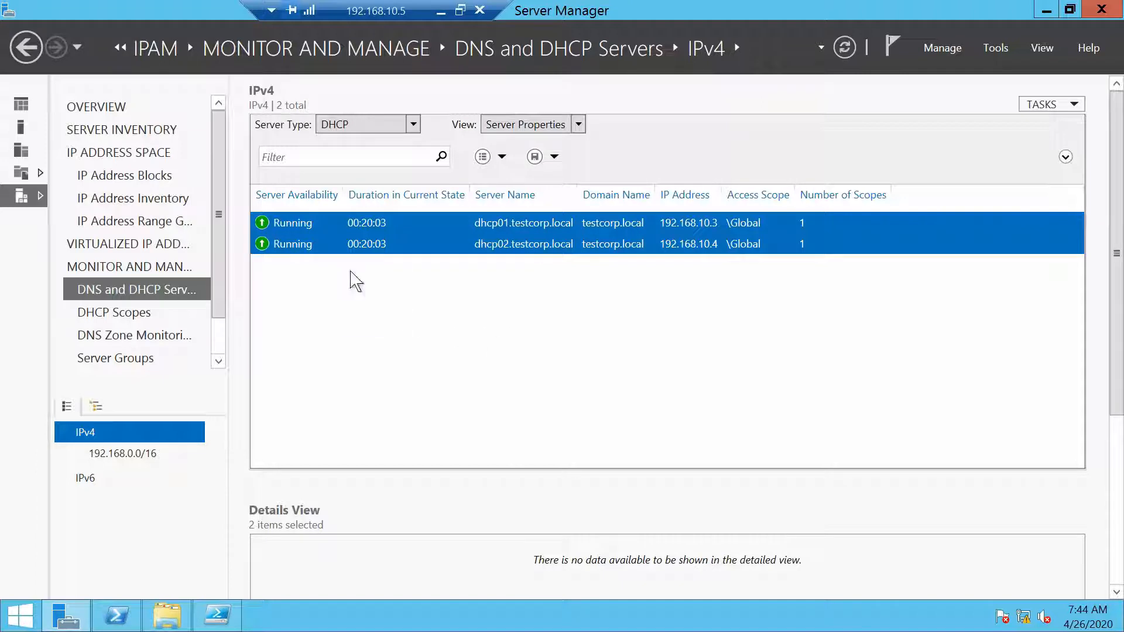
pyautogui.rightClick(319, 245)
pyautogui.click(369, 253)
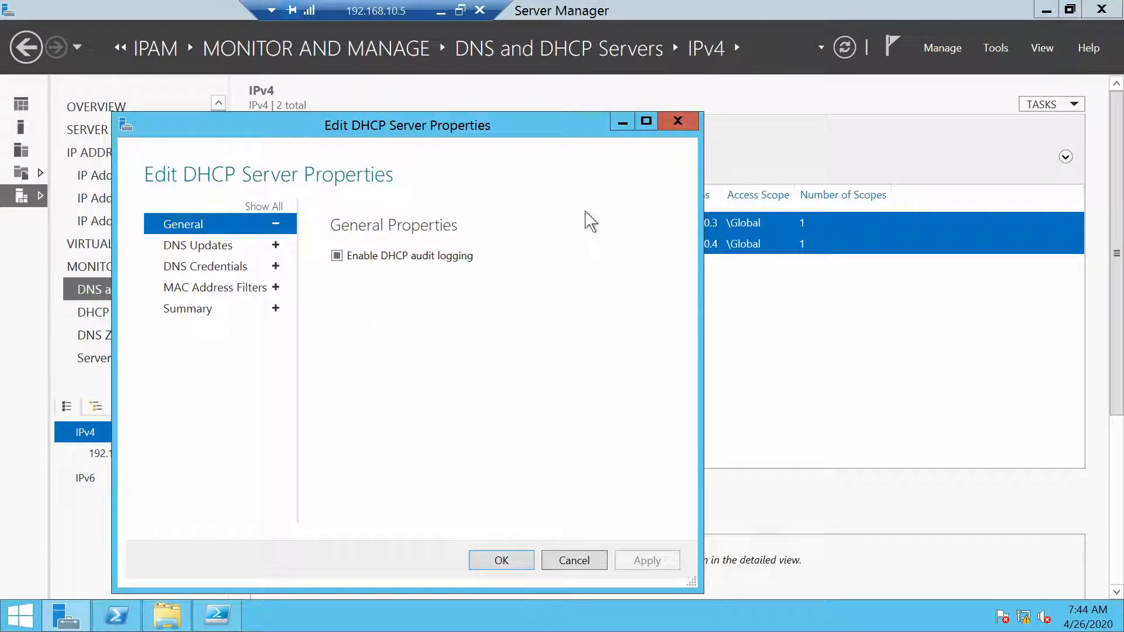
pyautogui.click(678, 121)
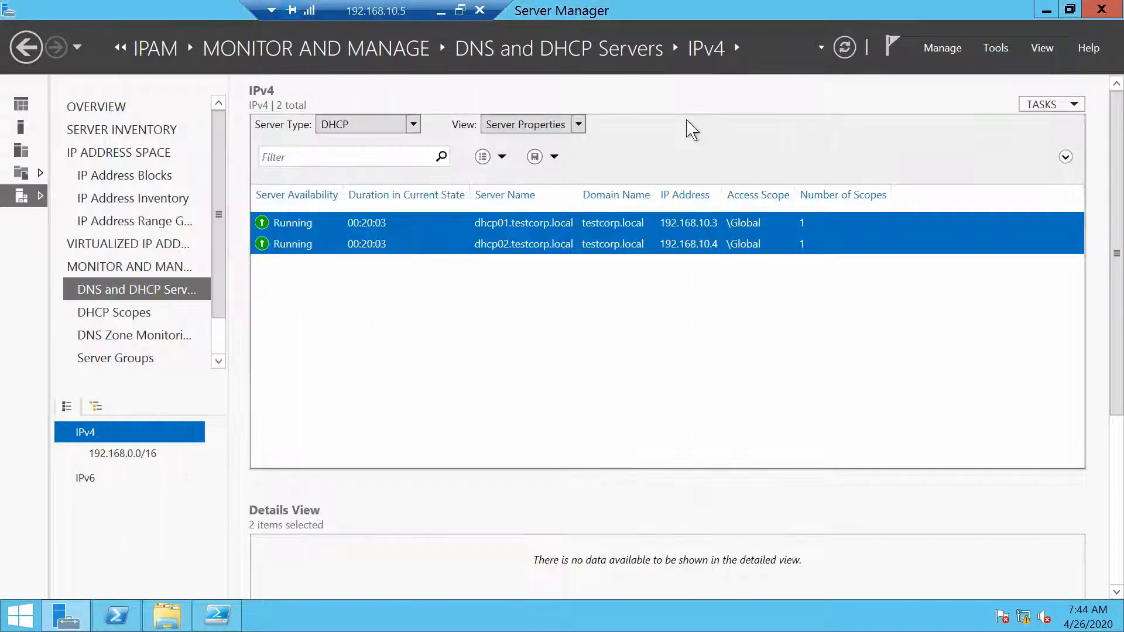
# Show the DHCP Failover Relationships, review the DHCP01<->DHCP02 properties, and open and close its edit dialog without changes.
pyautogui.click(505, 127)
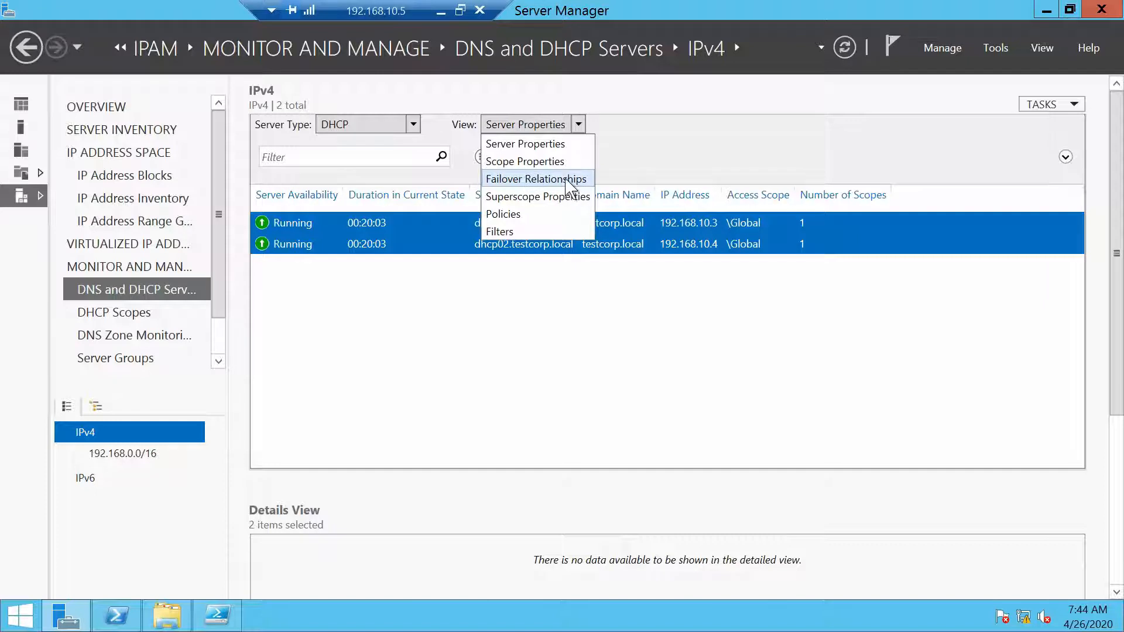
pyautogui.click(582, 180)
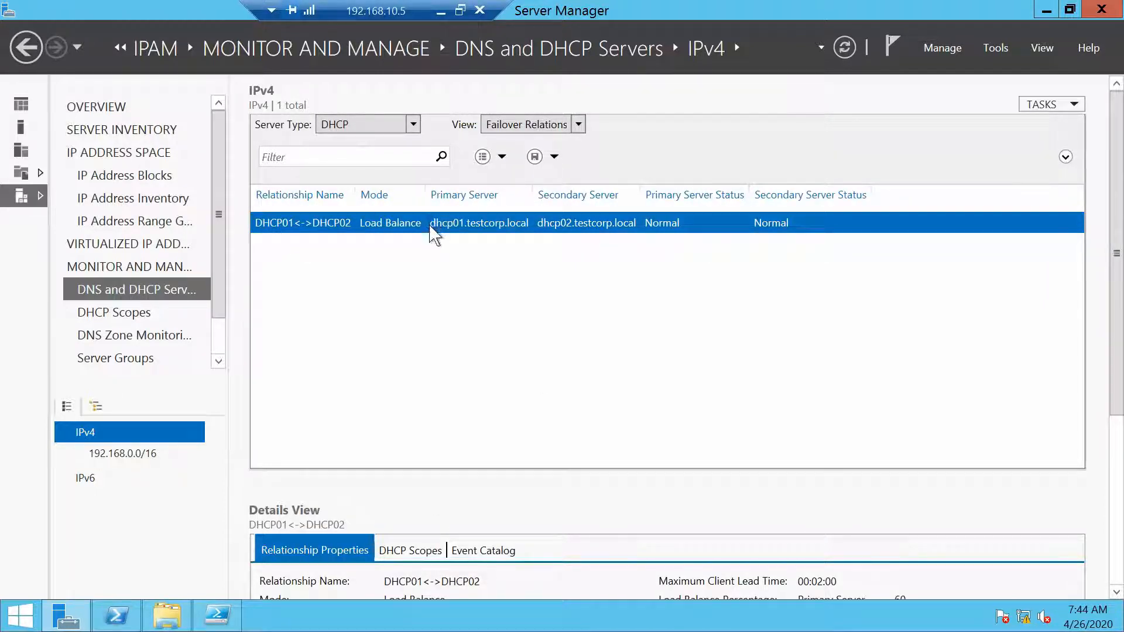
pyautogui.scroll(-5, 1101, 438)
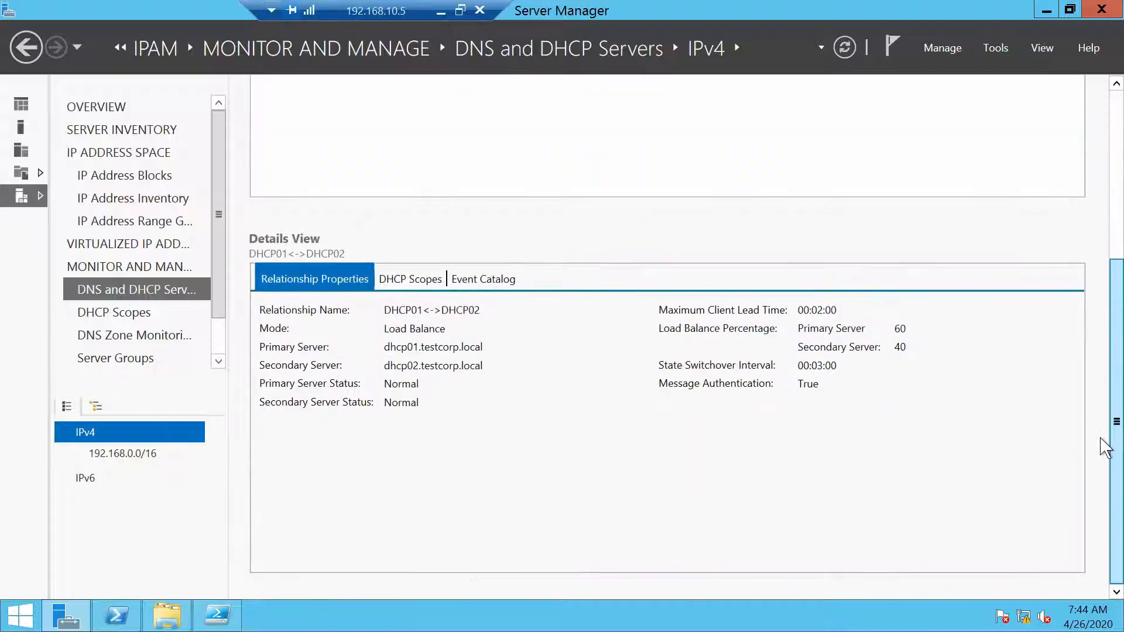
pyautogui.scroll(5, 1105, 448)
pyautogui.rightClick(382, 228)
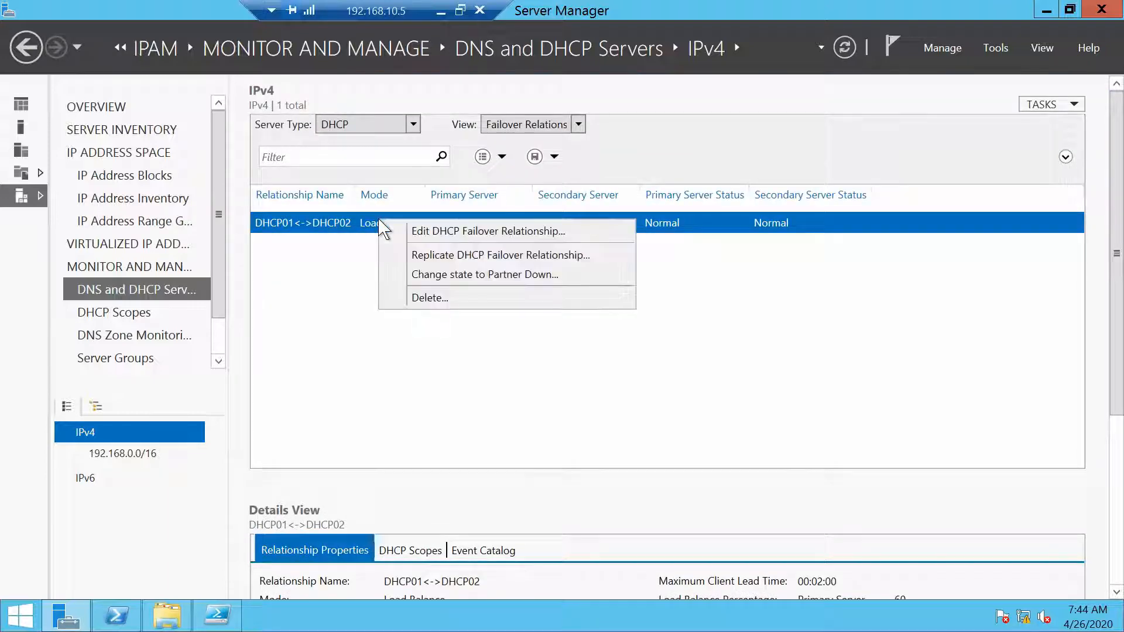
pyautogui.click(451, 231)
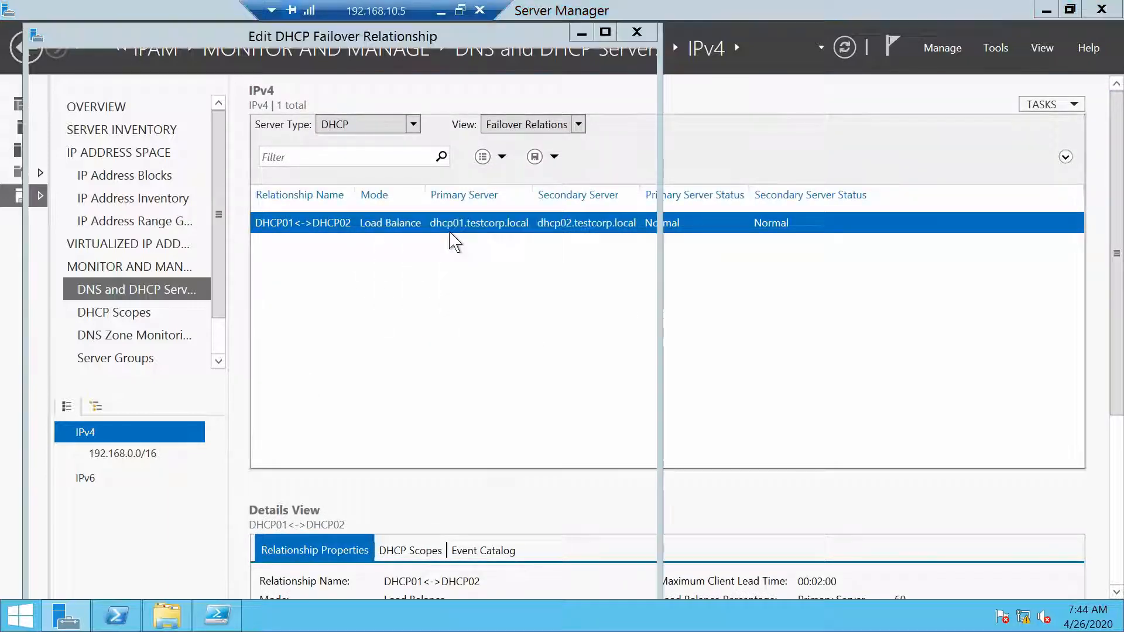
pyautogui.click(636, 33)
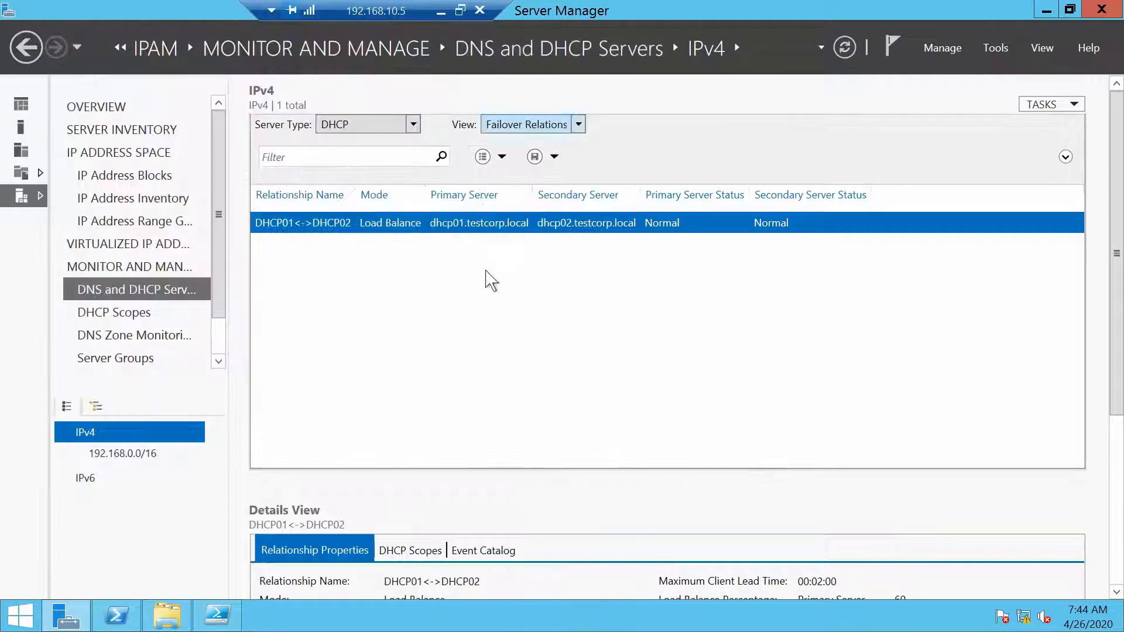
# Change the server type to DNS, and check which actions are available for both DNS servers together.
pyautogui.click(507, 119)
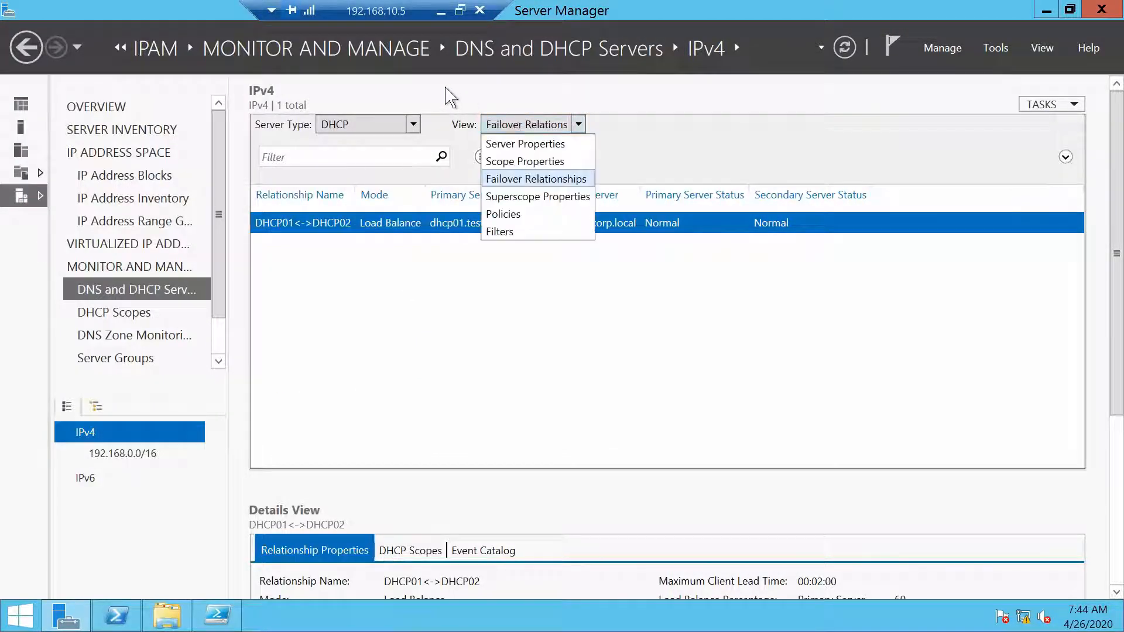
pyautogui.click(384, 125)
pyautogui.click(333, 176)
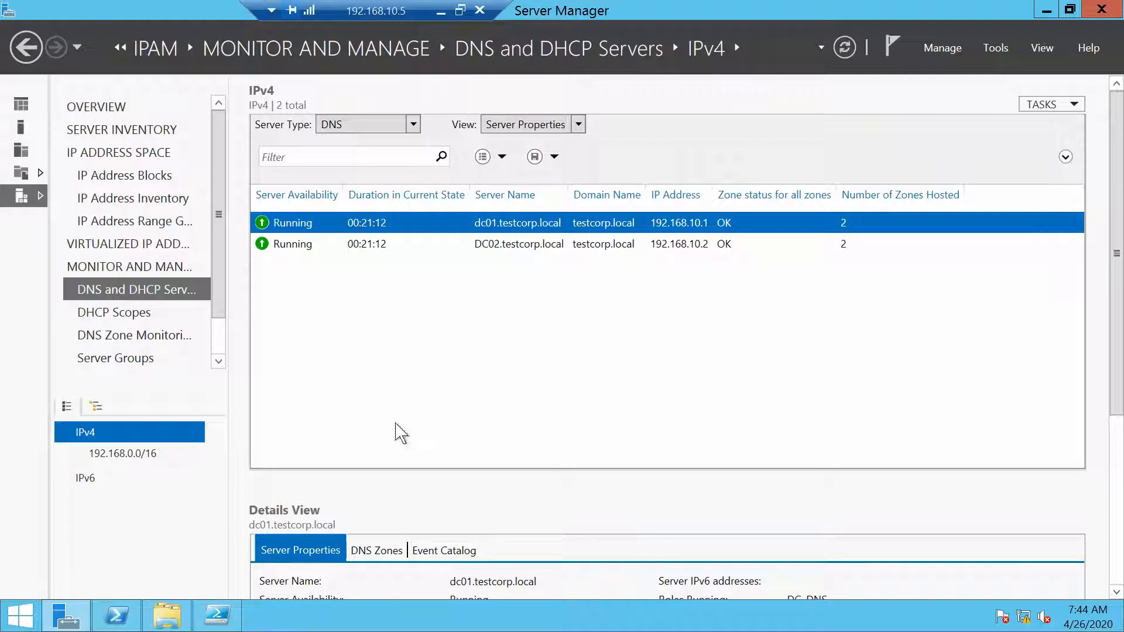
pyautogui.keyDown('shift'); pyautogui.click(361, 238); pyautogui.keyUp('shift')
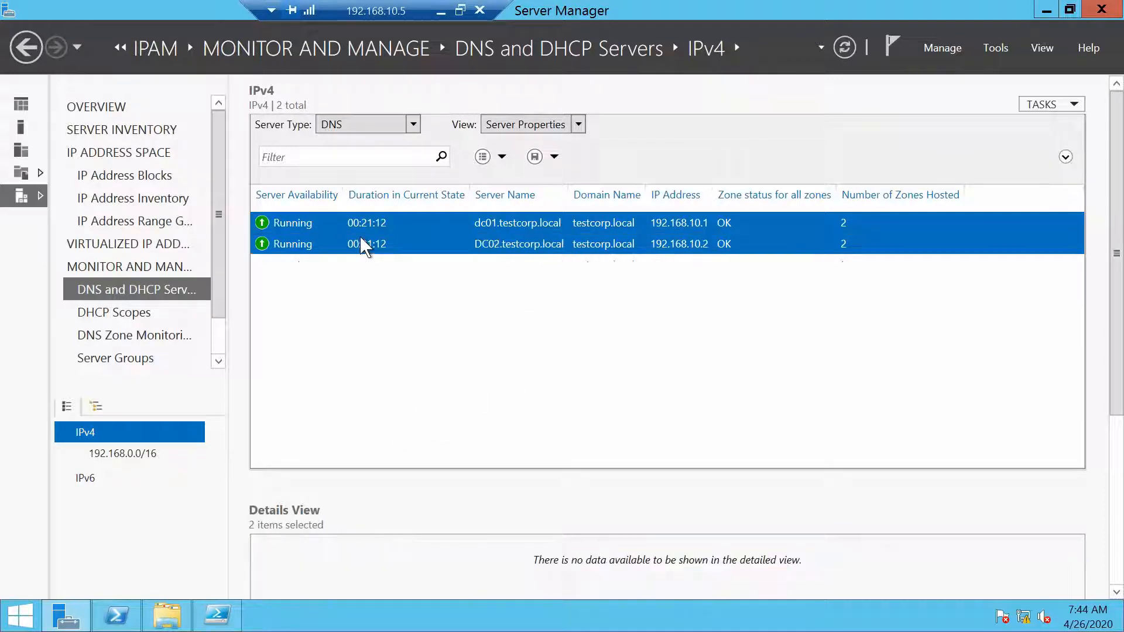
pyautogui.rightClick(361, 237)
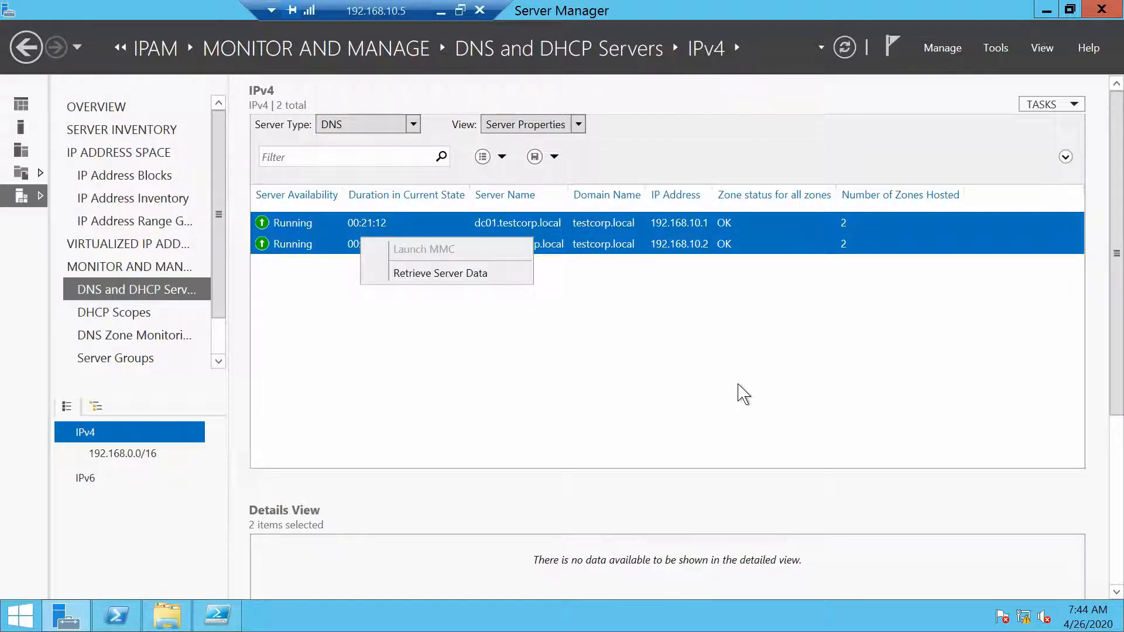
pyautogui.press('Escape')
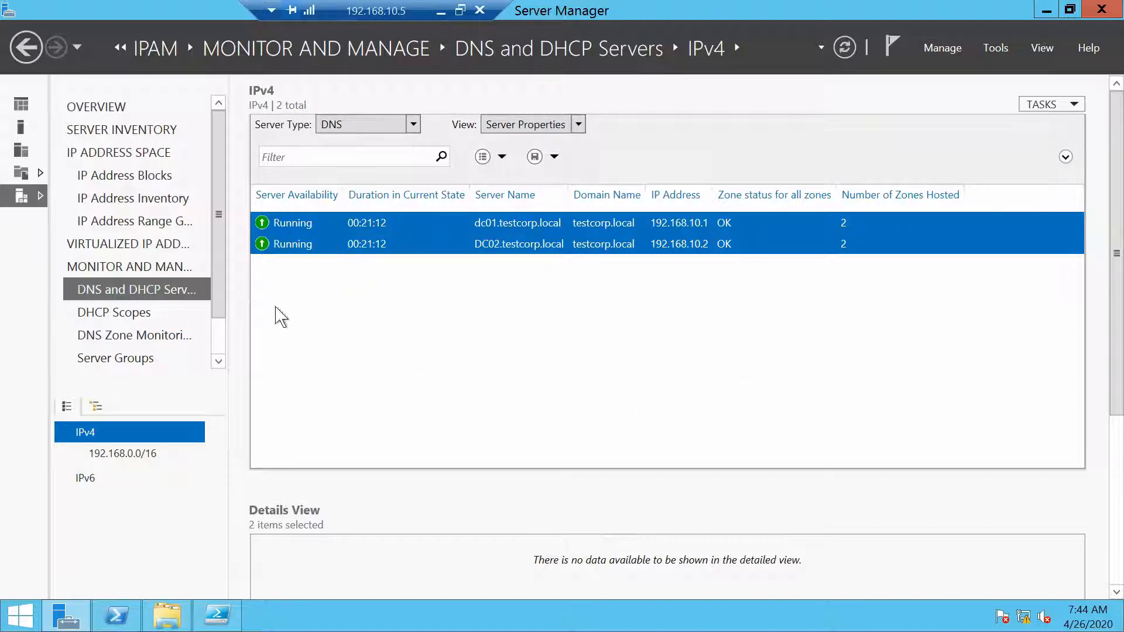
# Open the IPv4 DHCP Scopes page, check its available views, and refresh the scope list.
pyautogui.click(124, 316)
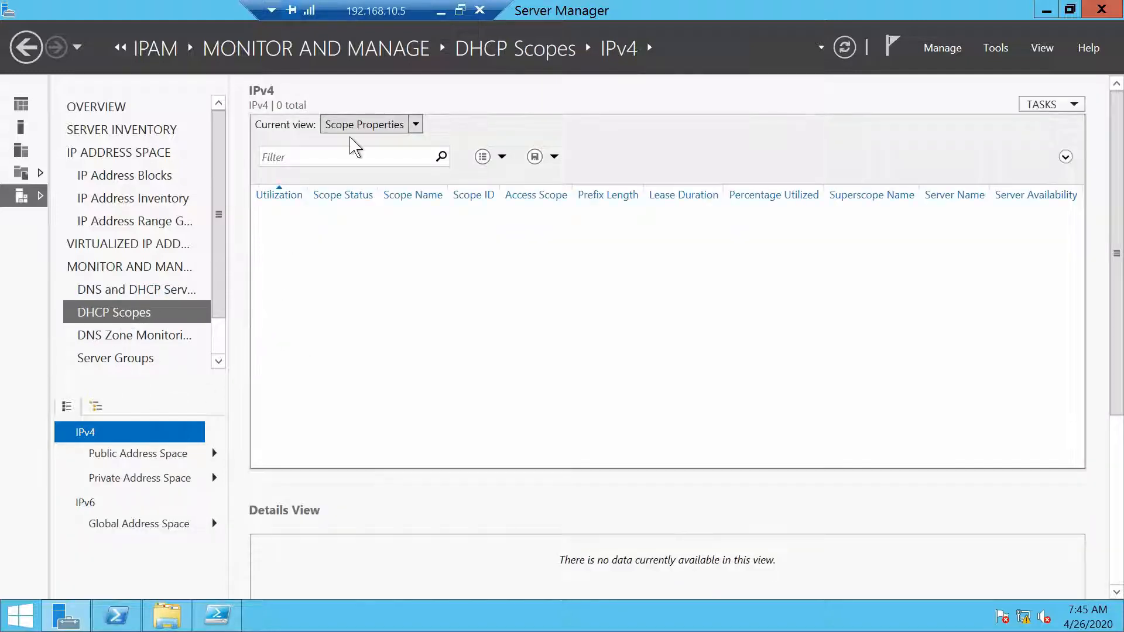
pyautogui.click(375, 125)
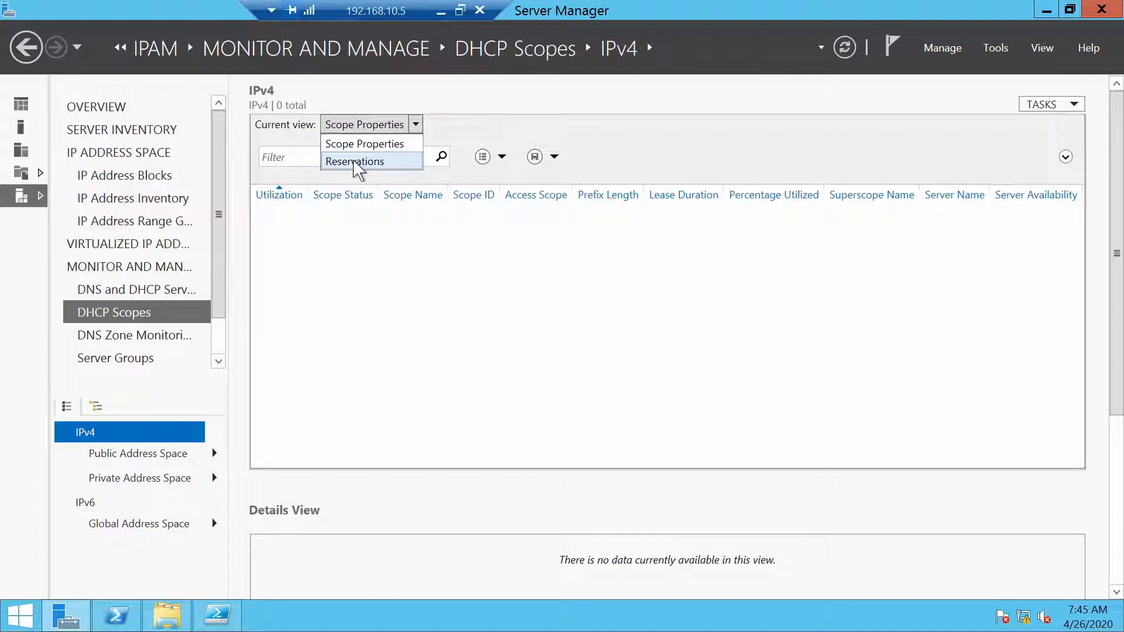
pyautogui.click(847, 50)
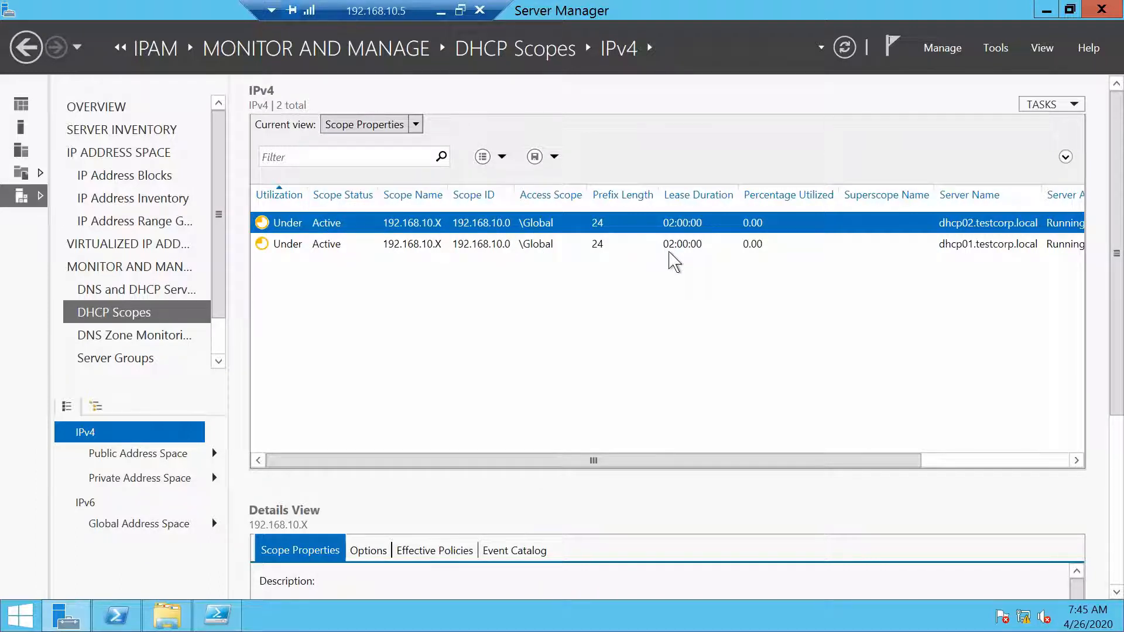
# View the forward lookup zones in DNS Zone Monitoring, dismiss the data collection notice, and open Server Groups.
pyautogui.click(123, 336)
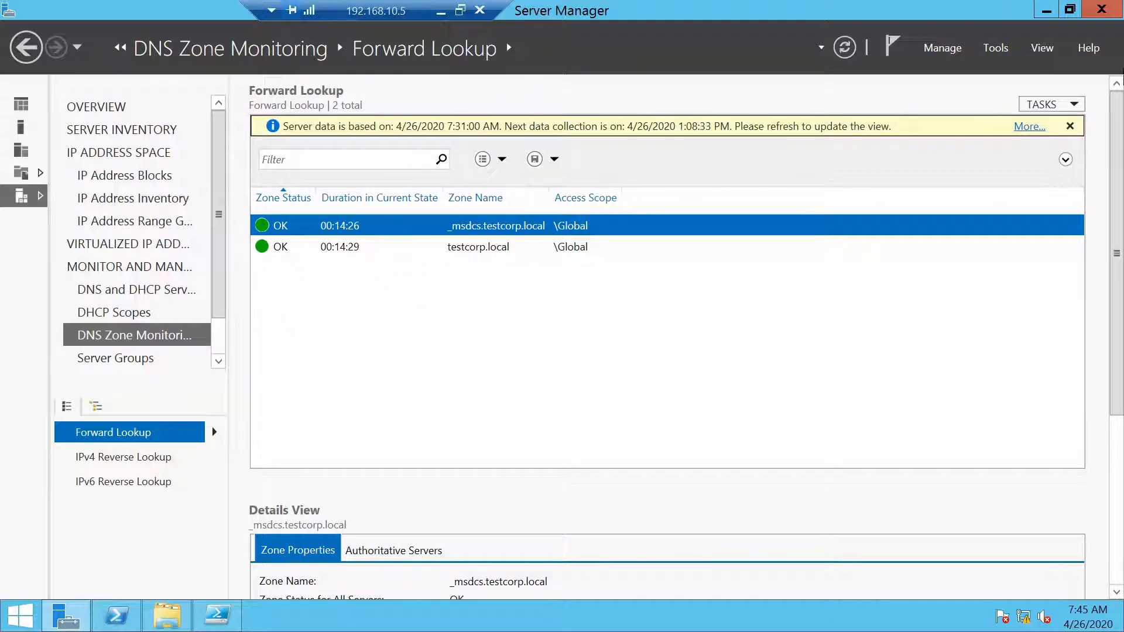
pyautogui.click(1070, 126)
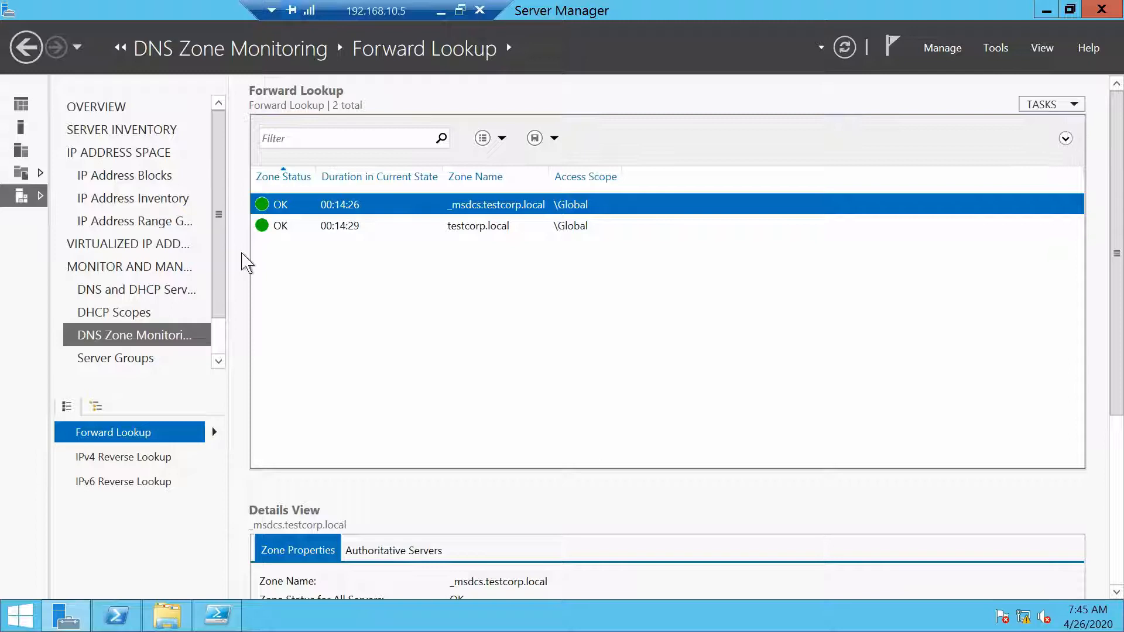
pyautogui.click(117, 359)
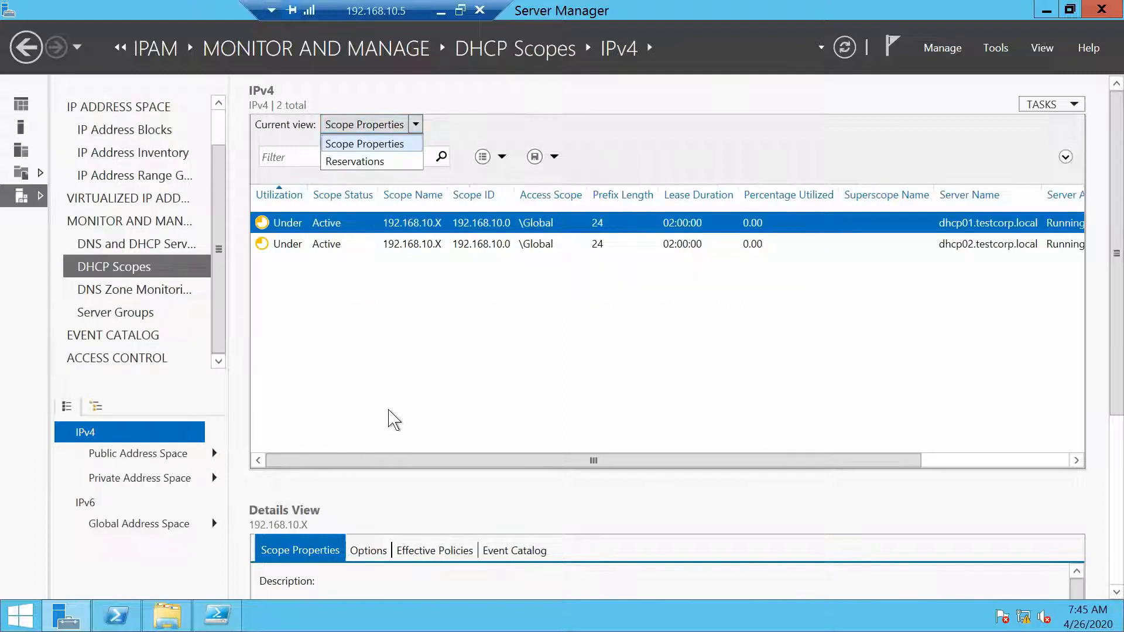
# Show the Reservations view for the IPv4 DHCP scopes.
pyautogui.click(392, 418)
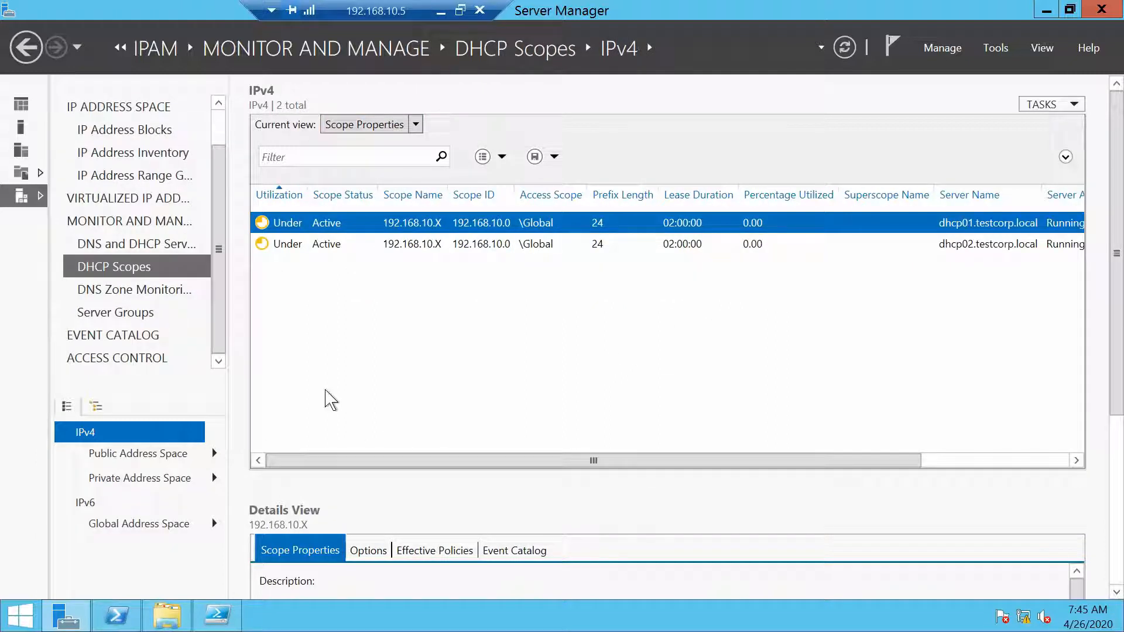
pyautogui.click(377, 125)
pyautogui.click(351, 161)
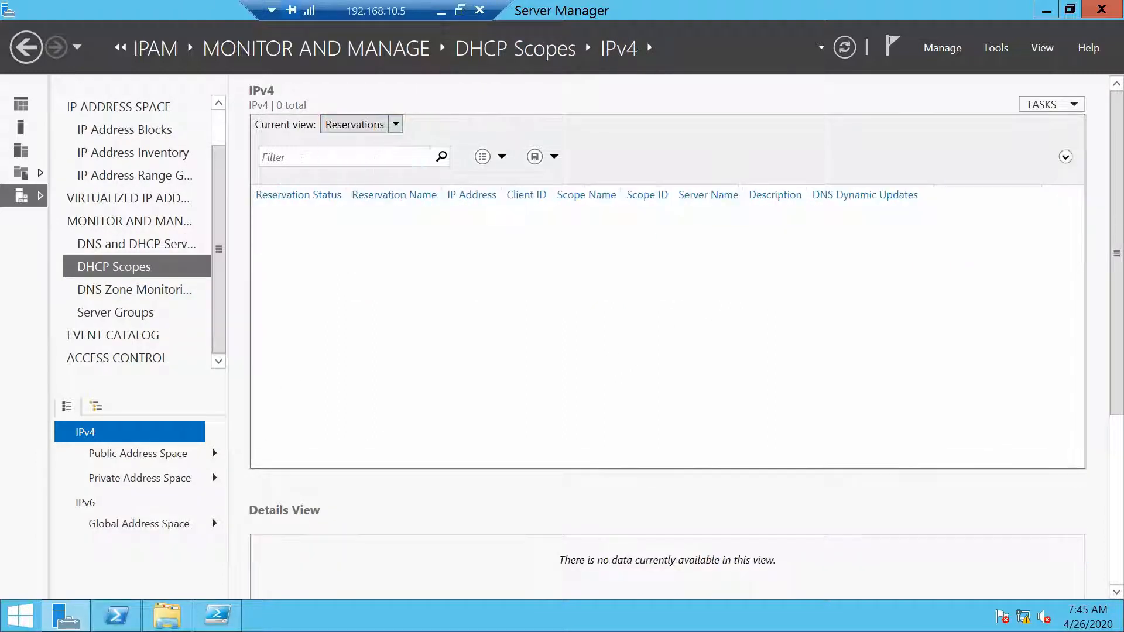